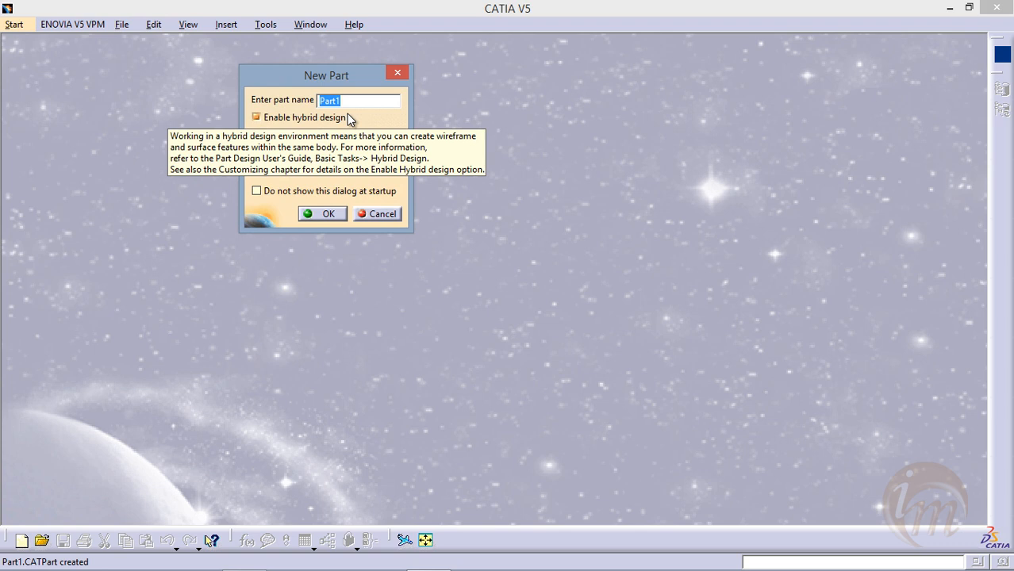
# - Create a new part named KEYBOARD and start a sketch on the xy plane
pyautogui.write('KEYBOARD')
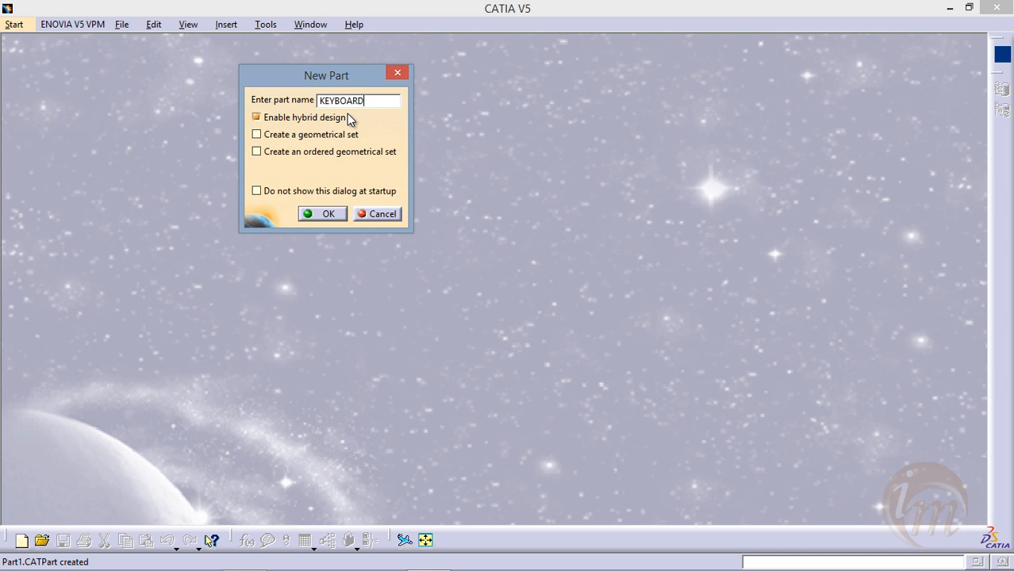
pyautogui.click(322, 214)
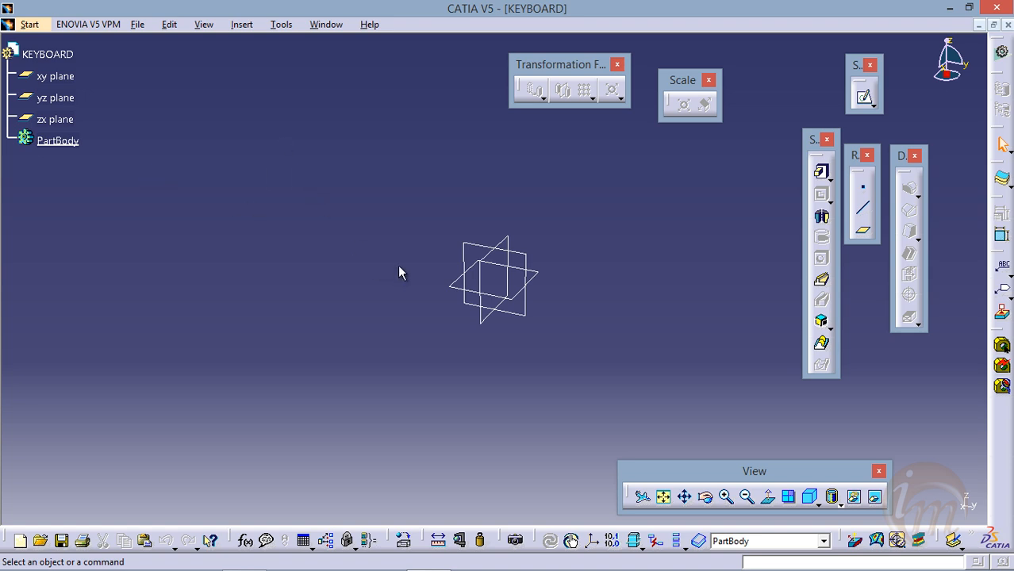
pyautogui.click(537, 272)
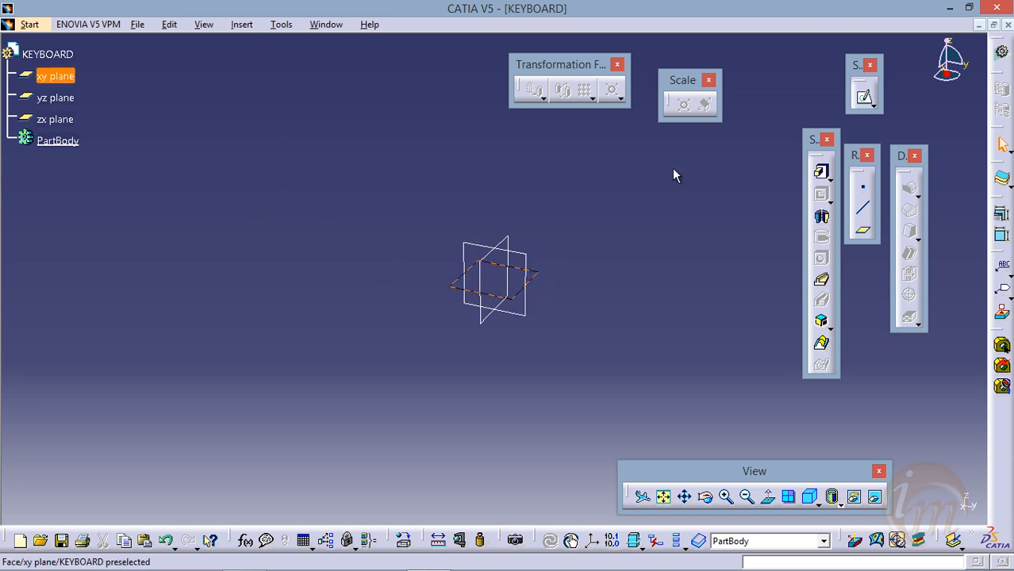
pyautogui.click(864, 95)
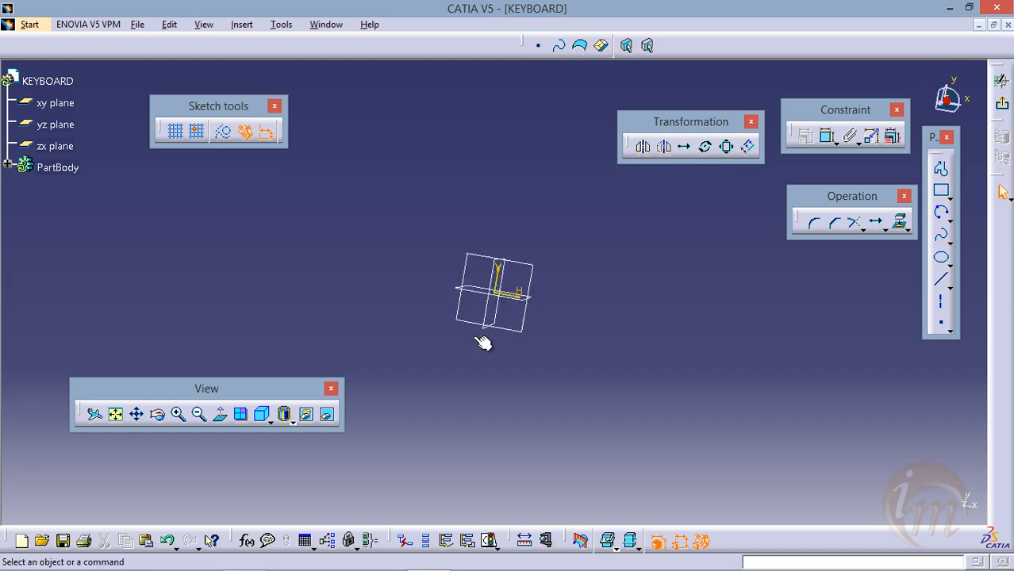
# - Sketch a rectangle about 74 by 28 mm with one corner at the sketch origin
pyautogui.moveTo(473, 339); pyautogui.dragTo(367, 313, button='middle')
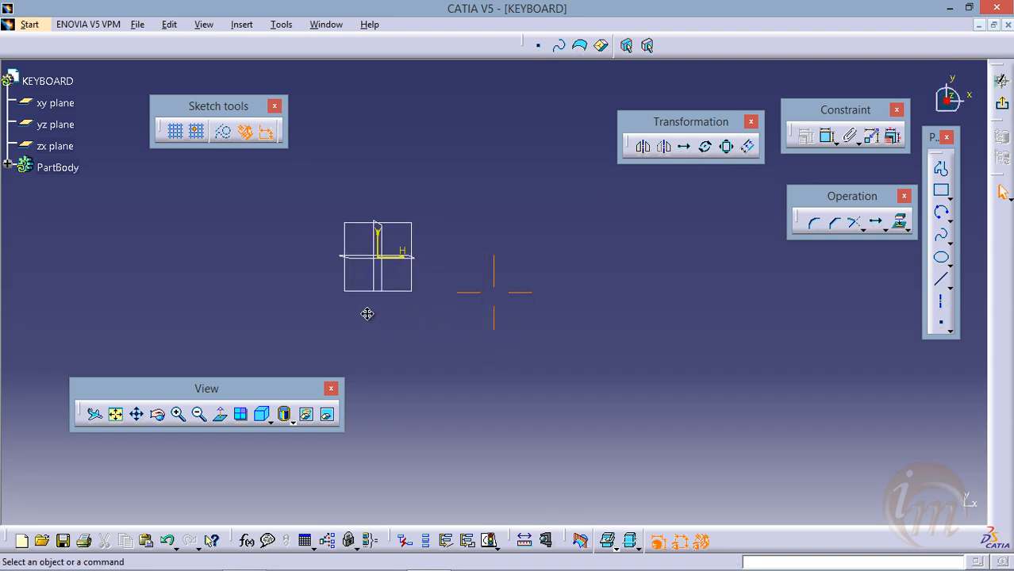
pyautogui.click(237, 412)
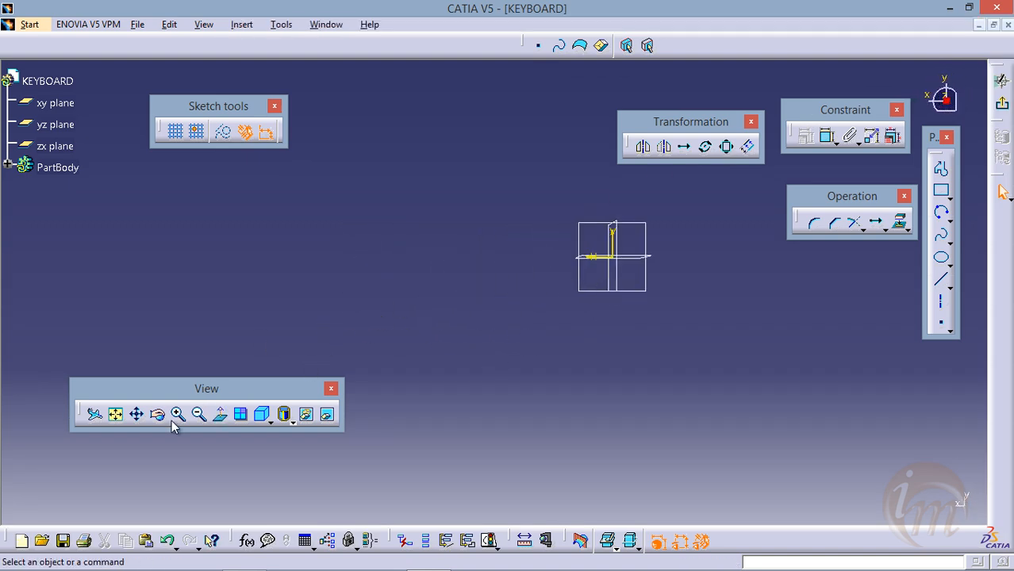
pyautogui.click(115, 414)
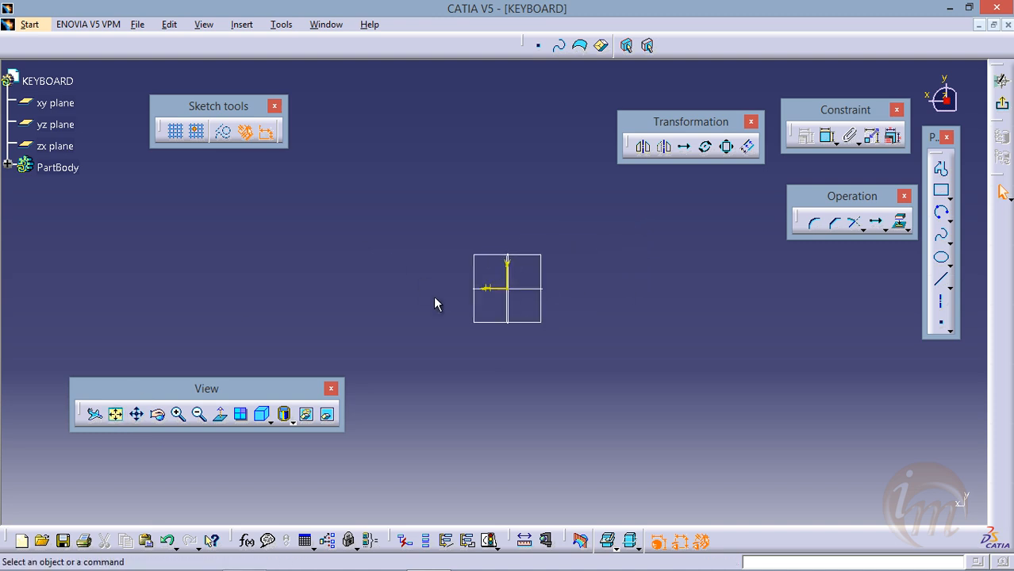
pyautogui.click(941, 191)
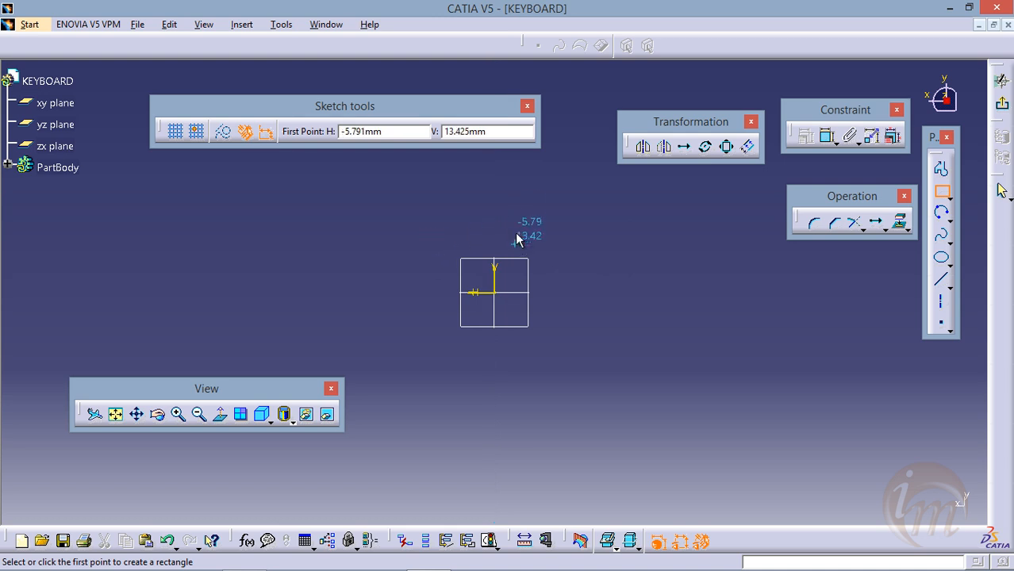
pyautogui.click(494, 191)
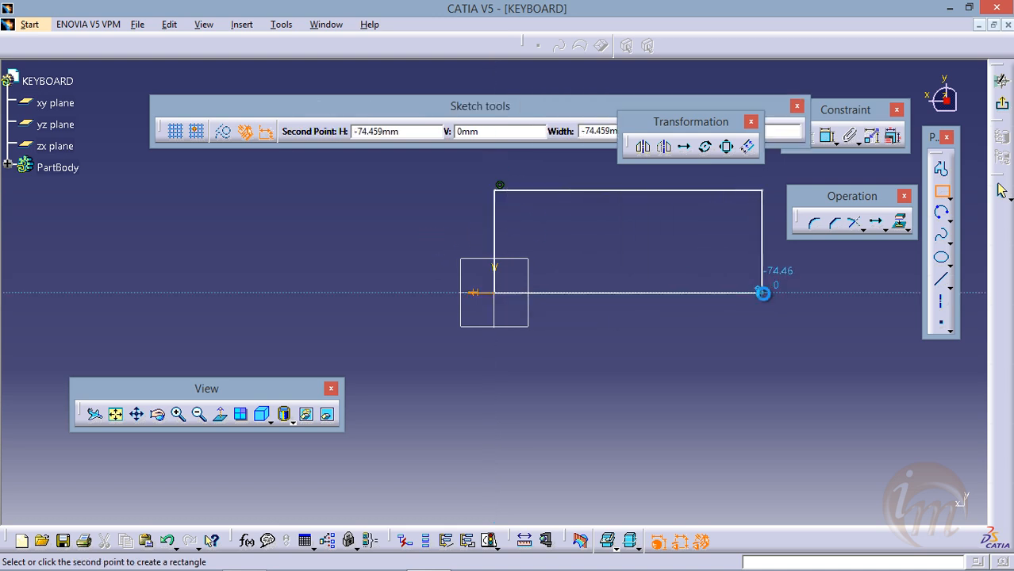
pyautogui.click(763, 292)
# - Dimension the rectangle's width and height
pyautogui.moveTo(694, 331); pyautogui.dragTo(531, 376, button='middle')
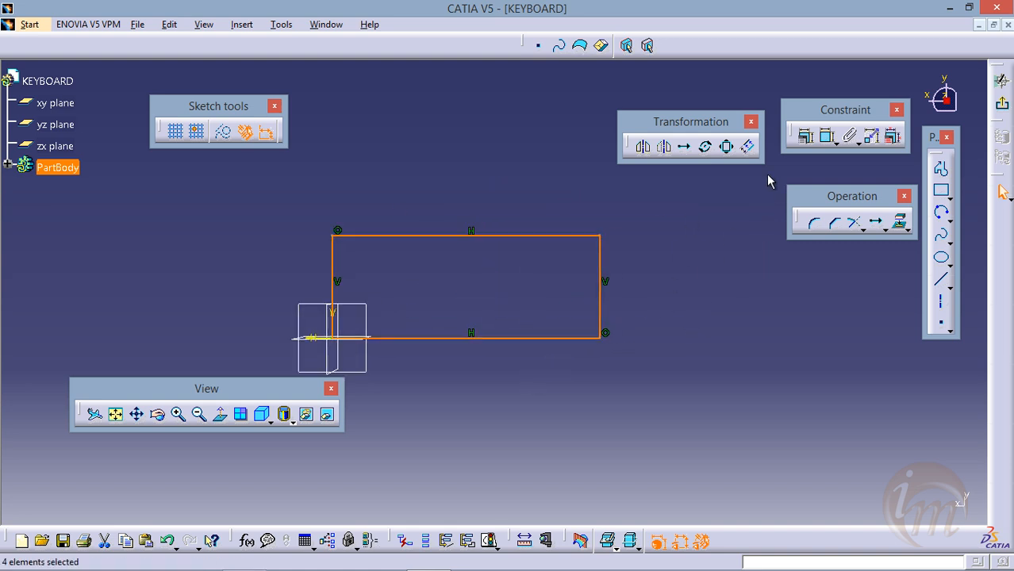
pyautogui.click(828, 136)
pyautogui.click(489, 236)
pyautogui.click(486, 182)
pyautogui.click(601, 283)
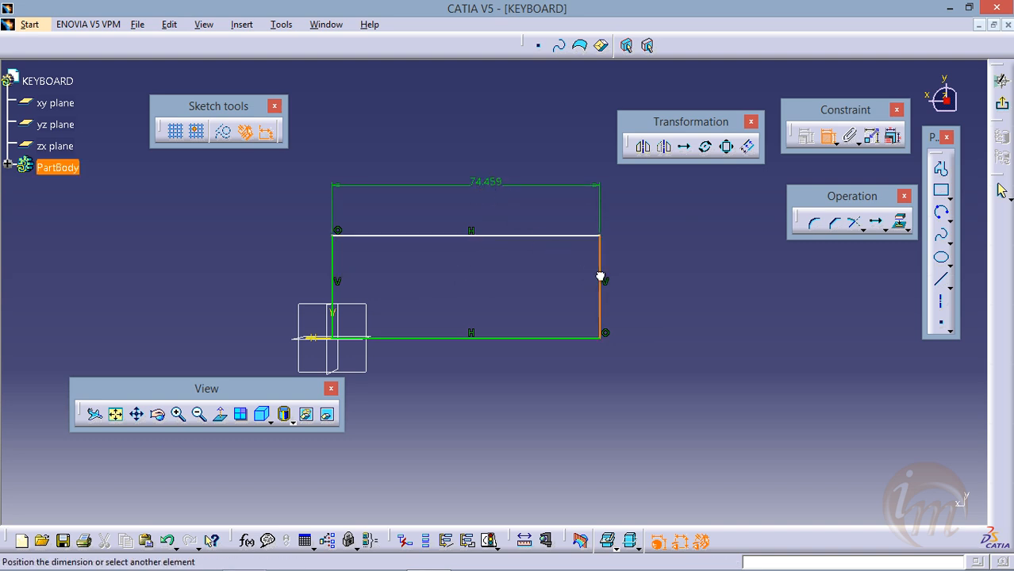
pyautogui.click(634, 267)
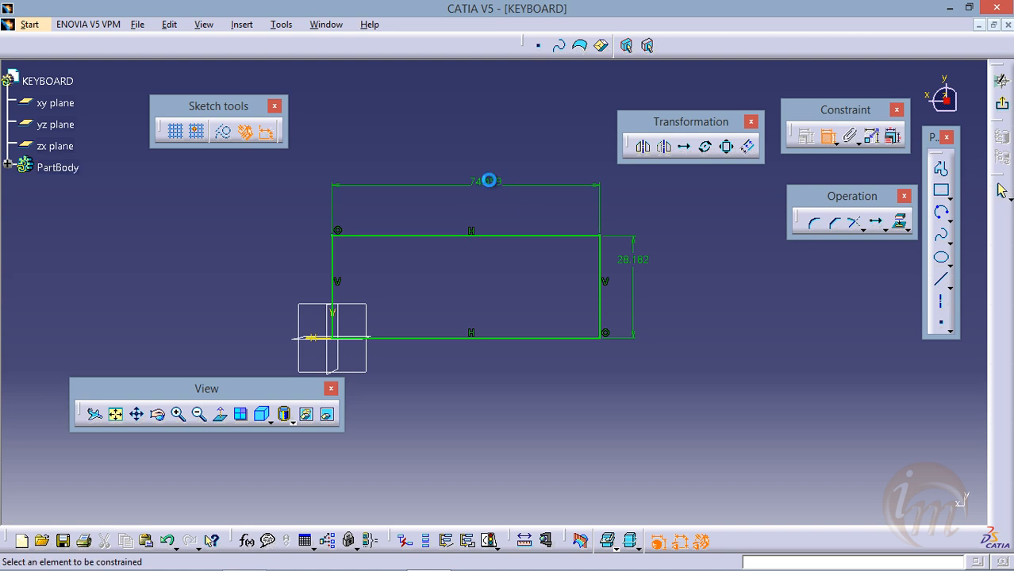
# - Set the rectangle's width to 100 mm and its height to 40 mm, and finish the sketch
pyautogui.doubleClick(489, 181)
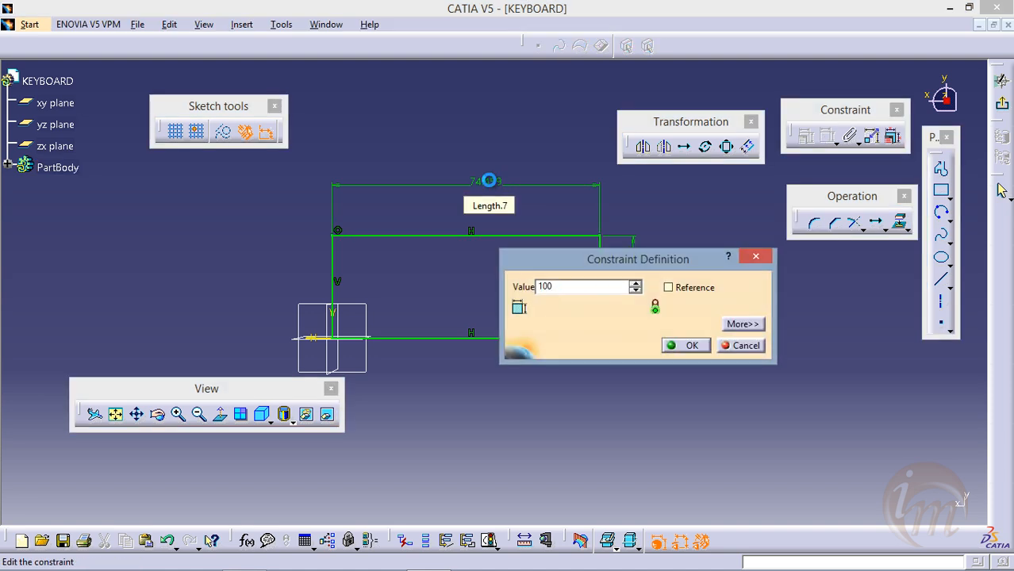
pyautogui.write('100')
pyautogui.press('Return')
pyautogui.doubleClick(727, 258)
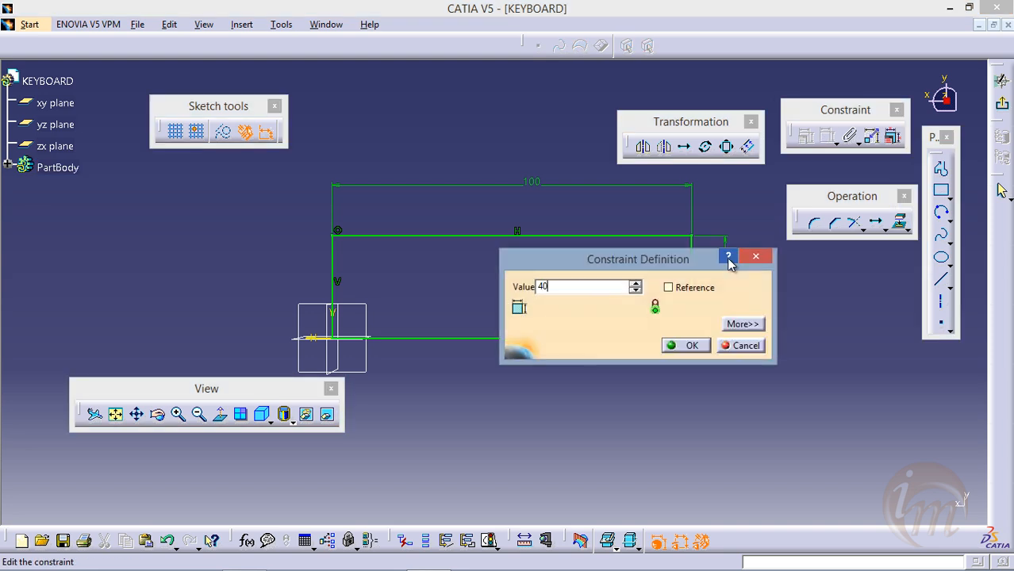
pyautogui.press('Return')
pyautogui.moveTo(536, 282)
pyautogui.mouseDown(button='middle')
pyautogui.moveTo(444, 305)
pyautogui.moveTo(423, 291)
pyautogui.mouseUp(button='middle')
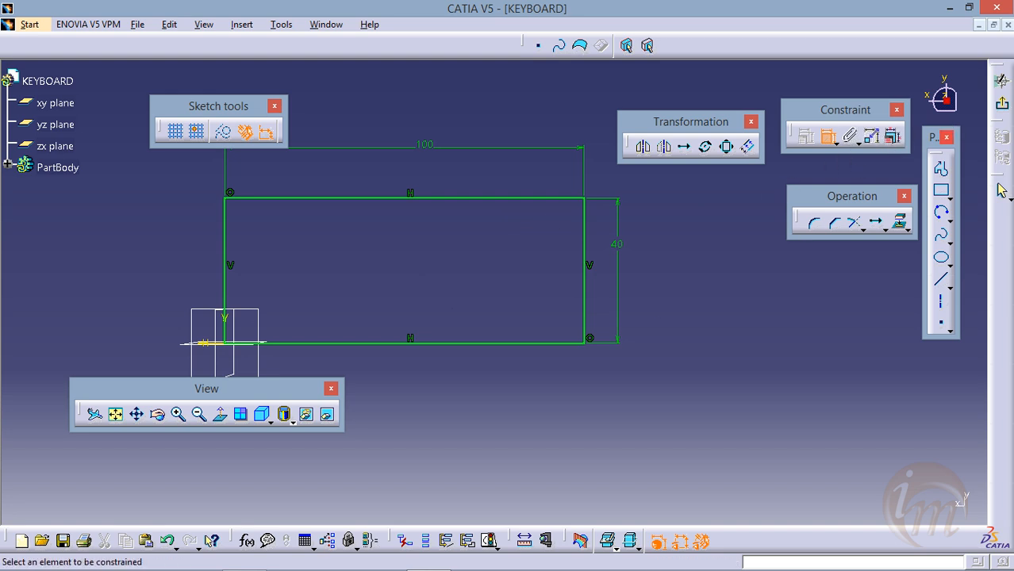
pyautogui.click(1003, 103)
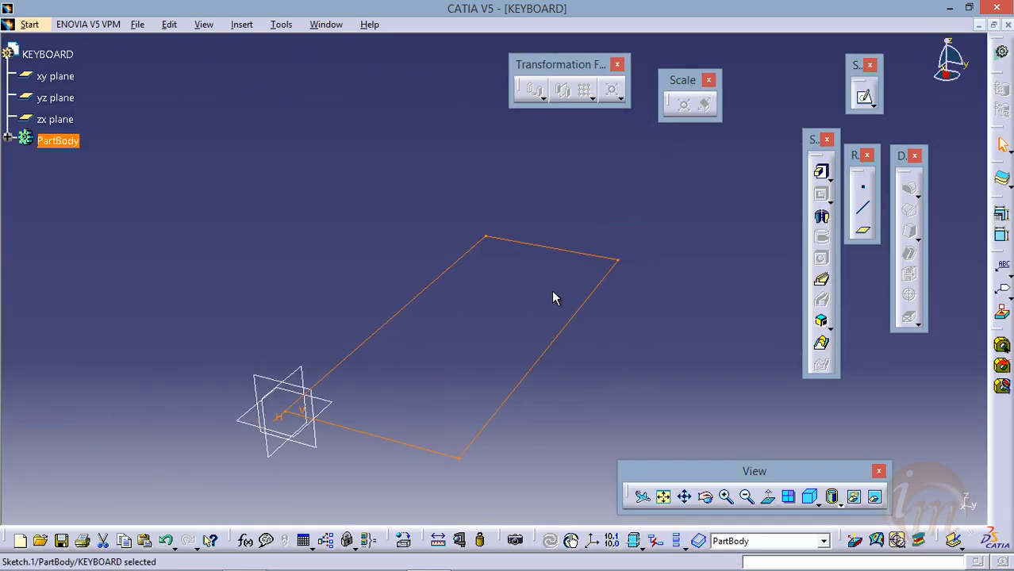
# - Pad the rectangle sketch with a length of 10 mm
pyautogui.moveTo(501, 317); pyautogui.dragTo(481, 230, button='middle')
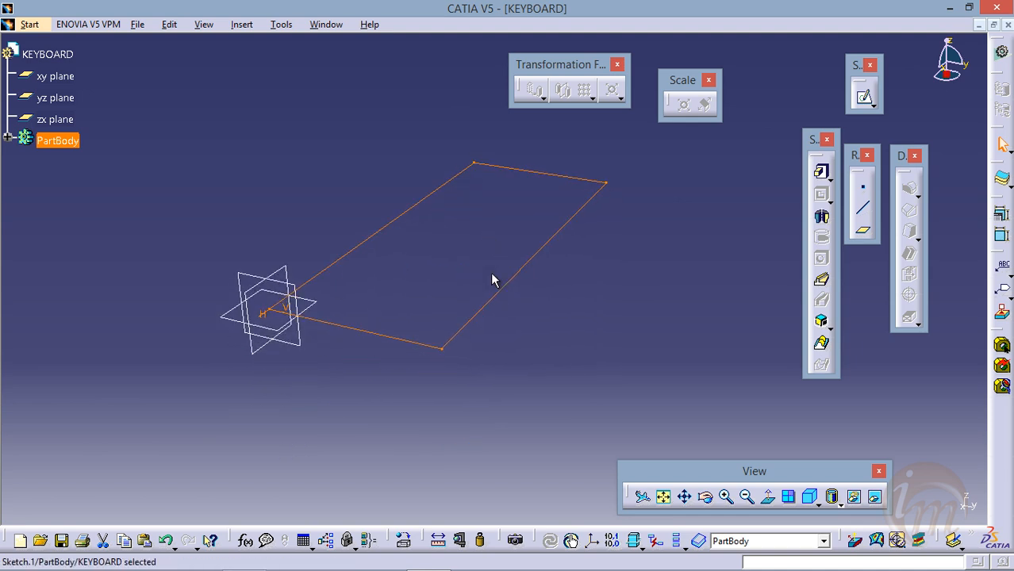
pyautogui.click(822, 172)
pyautogui.moveTo(437, 355); pyautogui.dragTo(368, 408, button='middle')
pyautogui.scroll(-1, 403, 357)
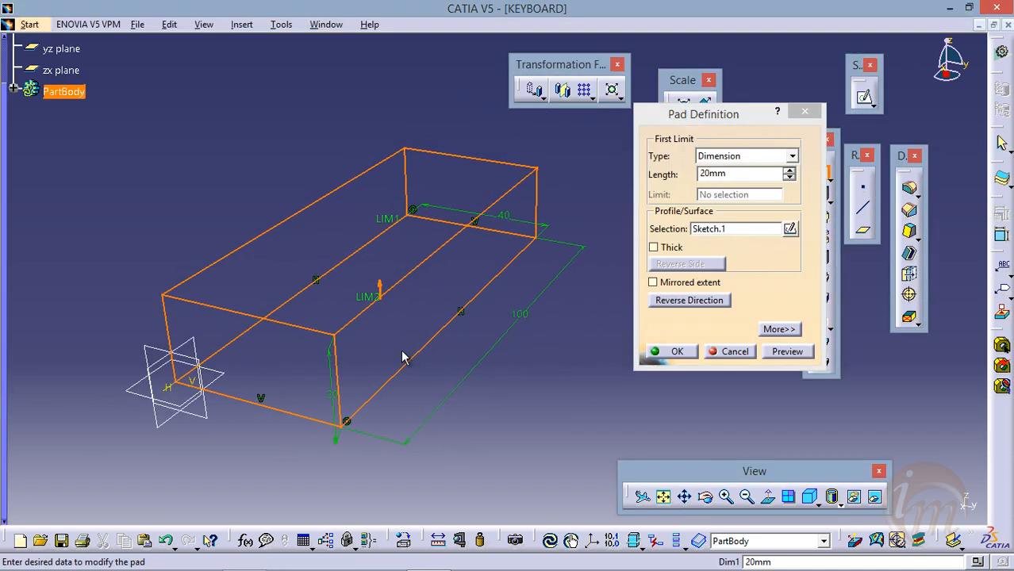
pyautogui.moveTo(387, 356); pyautogui.dragTo(443, 350, button='middle')
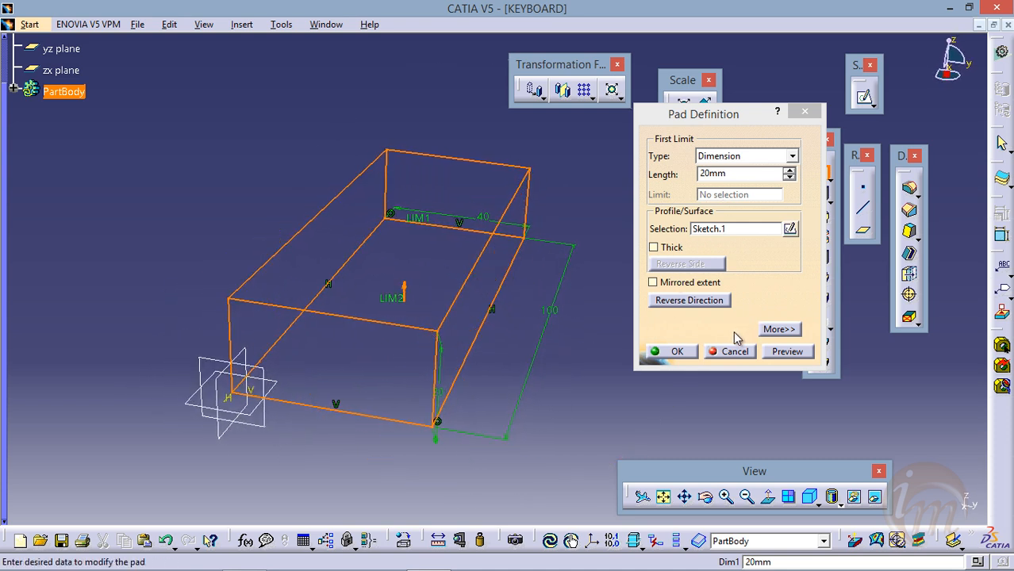
pyautogui.doubleClick(750, 176)
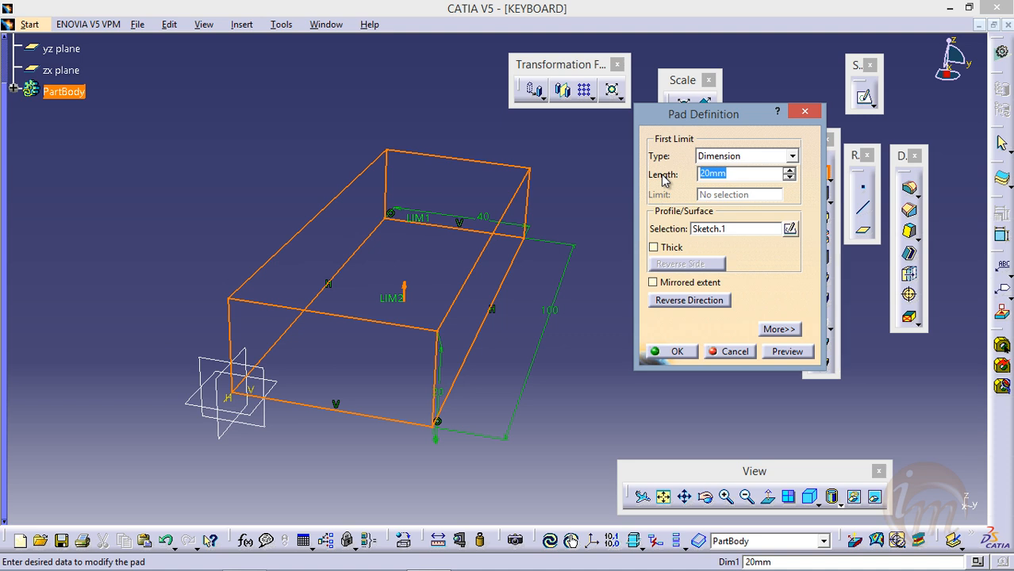
pyautogui.click(764, 353)
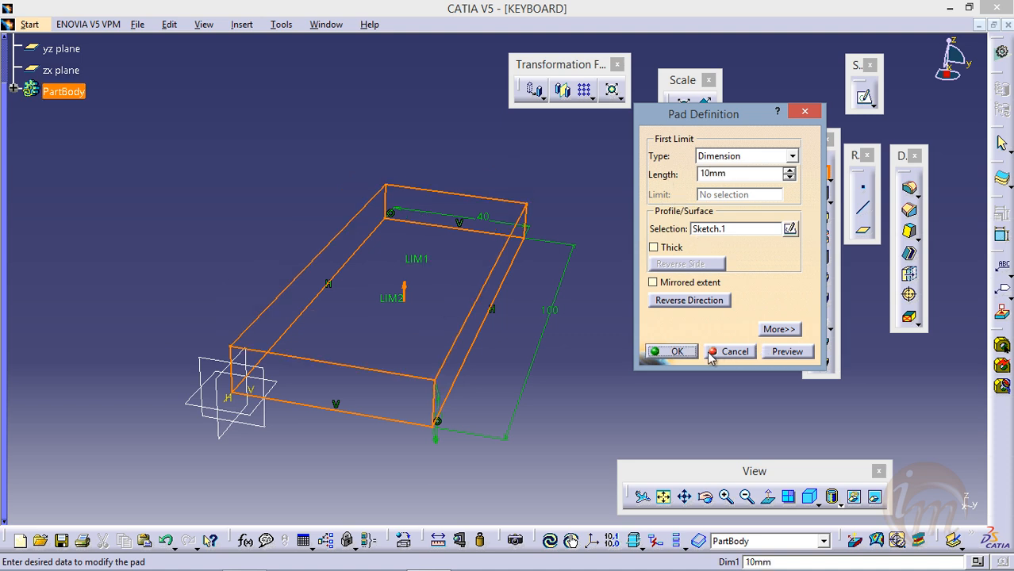
pyautogui.click(676, 352)
# - Reopen the base pad's definition and reduce its length to roughly 4 mm
pyautogui.moveTo(519, 319); pyautogui.dragTo(656, 347, button='middle')
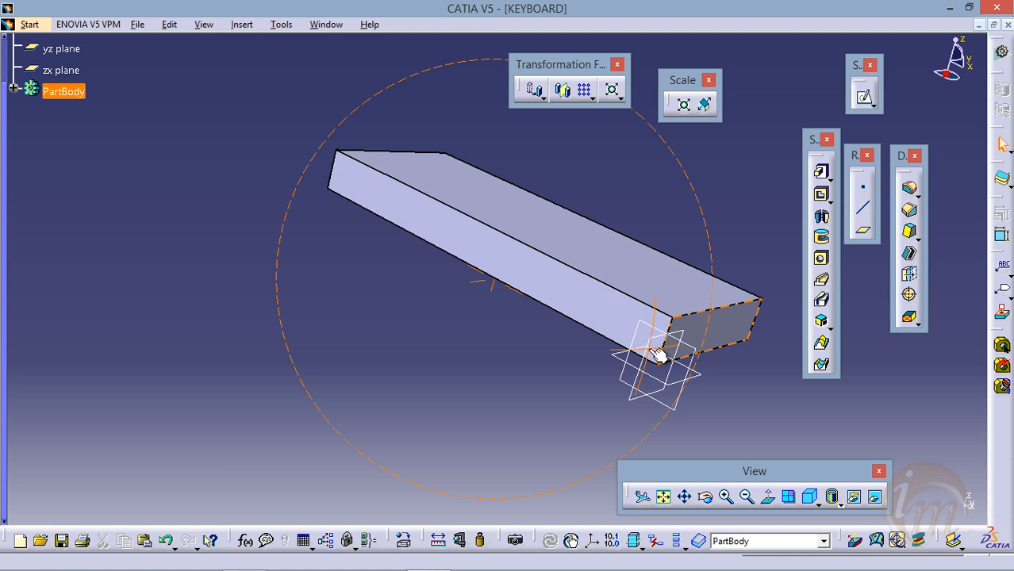
pyautogui.doubleClick(482, 252)
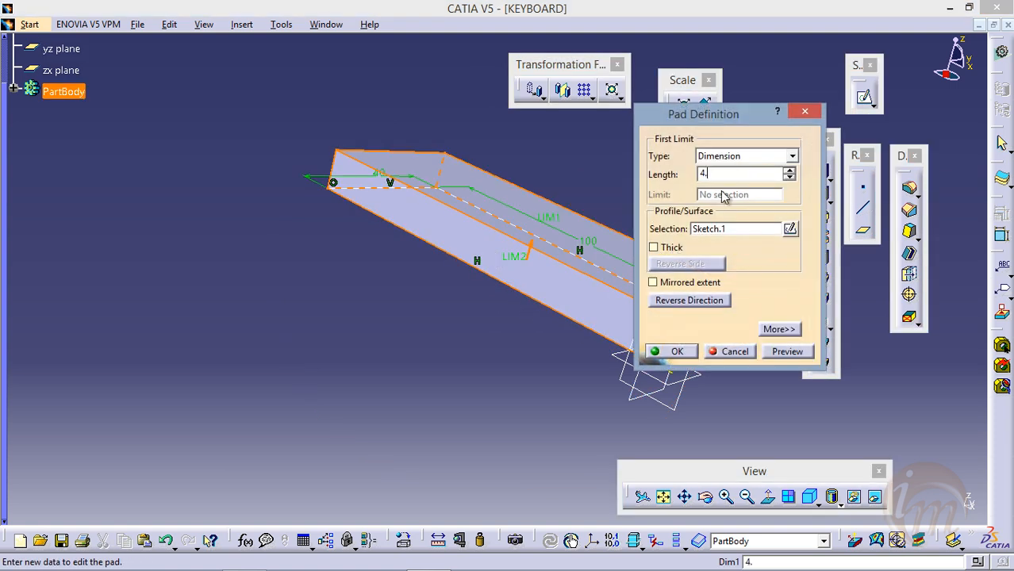
pyautogui.press('Return')
# - On the plate's large top face, sketch a small rectangle about 5.6 by 6.4 mm near the upper-left corner
pyautogui.moveTo(554, 271); pyautogui.dragTo(484, 265, button='middle')
pyautogui.click(401, 254)
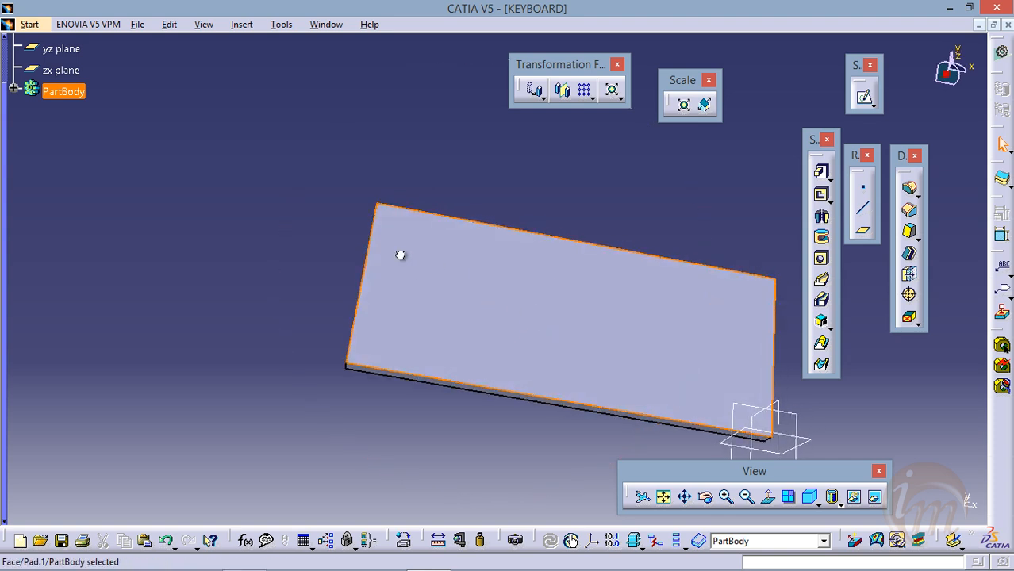
pyautogui.click(863, 97)
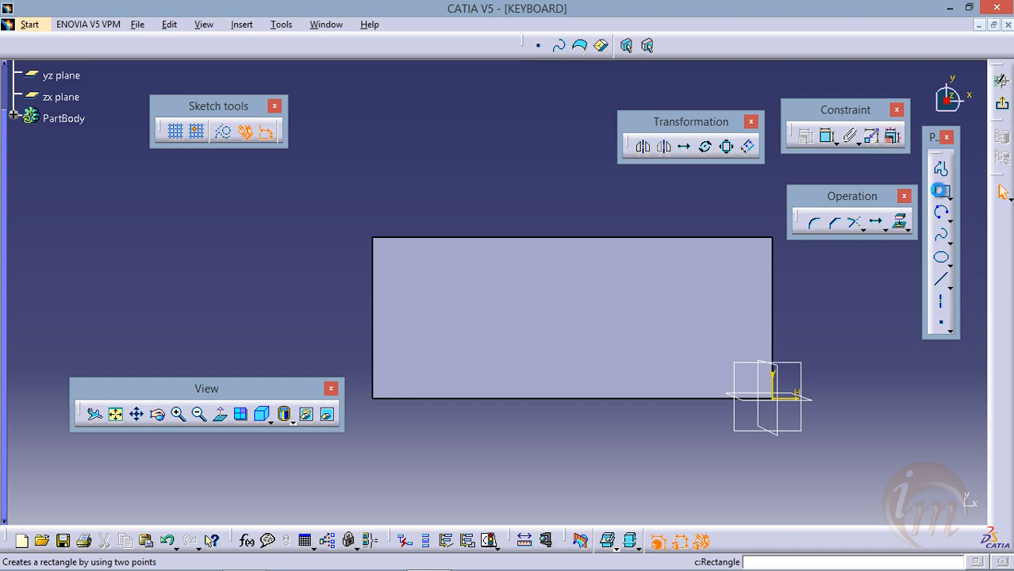
pyautogui.click(941, 191)
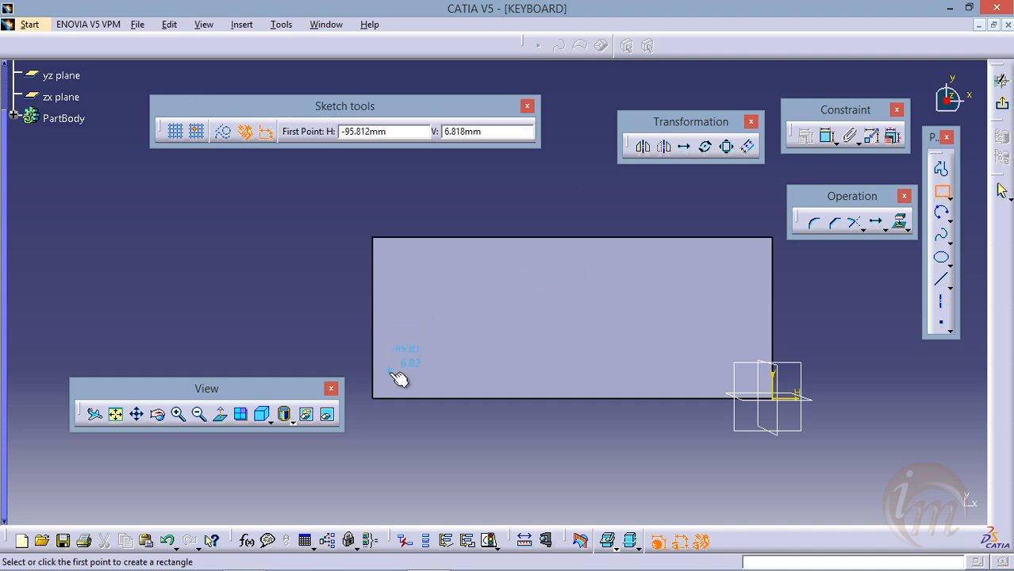
pyautogui.click(384, 250)
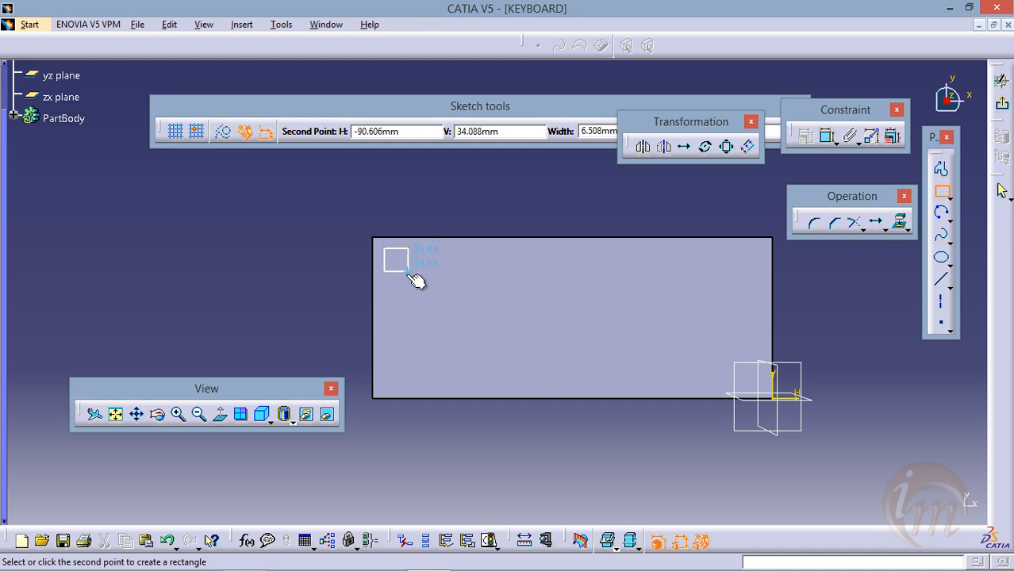
pyautogui.click(407, 274)
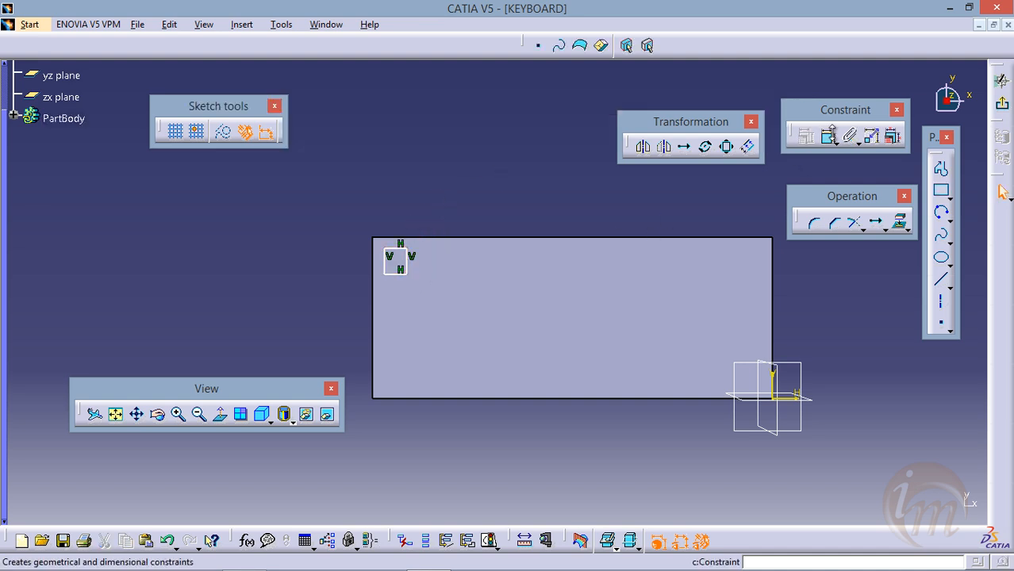
# - Dimension the small key rectangle's width and height
pyautogui.click(828, 135)
pyautogui.click(400, 250)
pyautogui.click(399, 211)
pyautogui.click(405, 254)
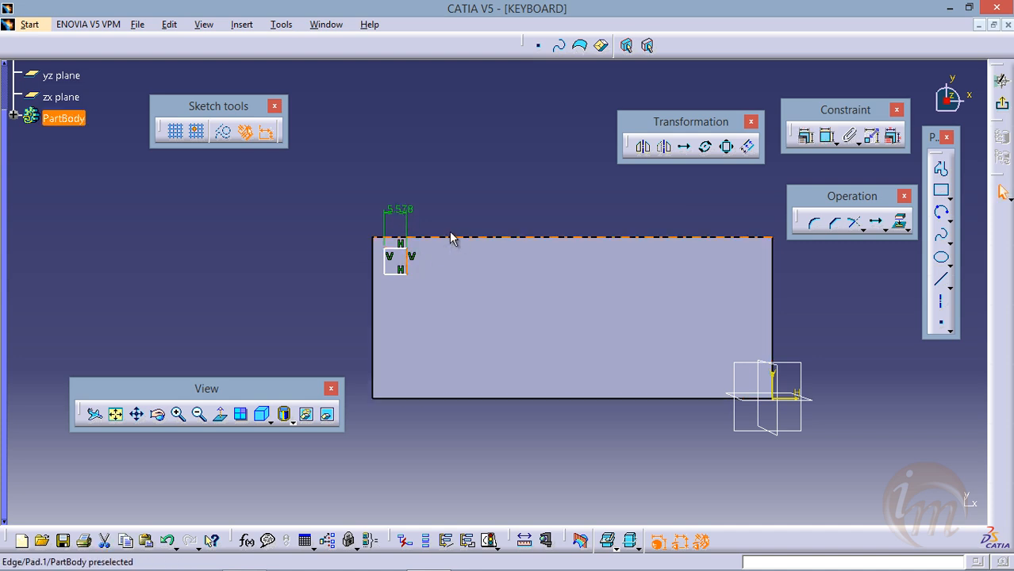
pyautogui.click(828, 136)
pyautogui.click(452, 204)
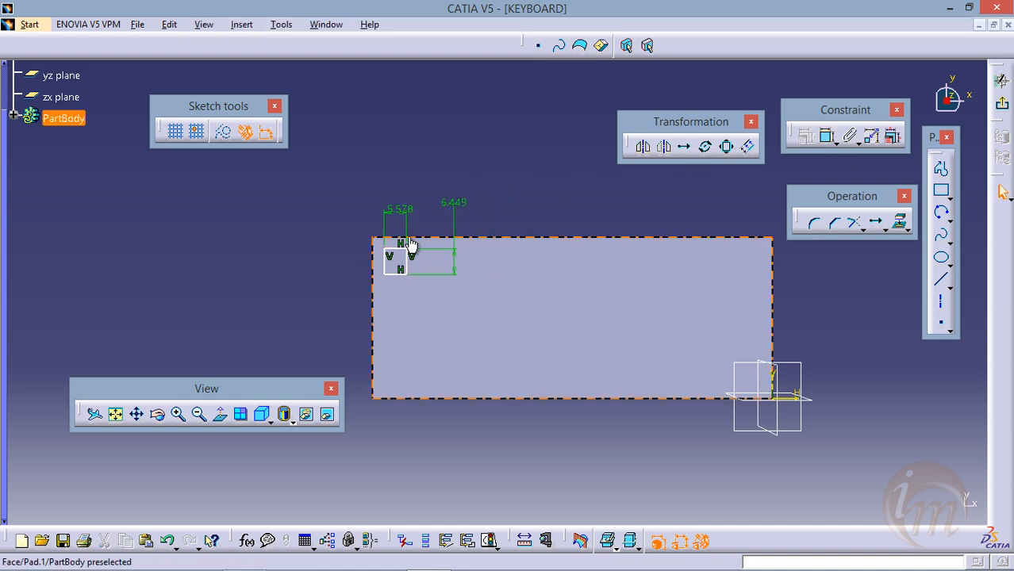
# - Set the small rectangle's width to 5 mm and its height to 6 mm, and finish the sketch
pyautogui.doubleClick(397, 213)
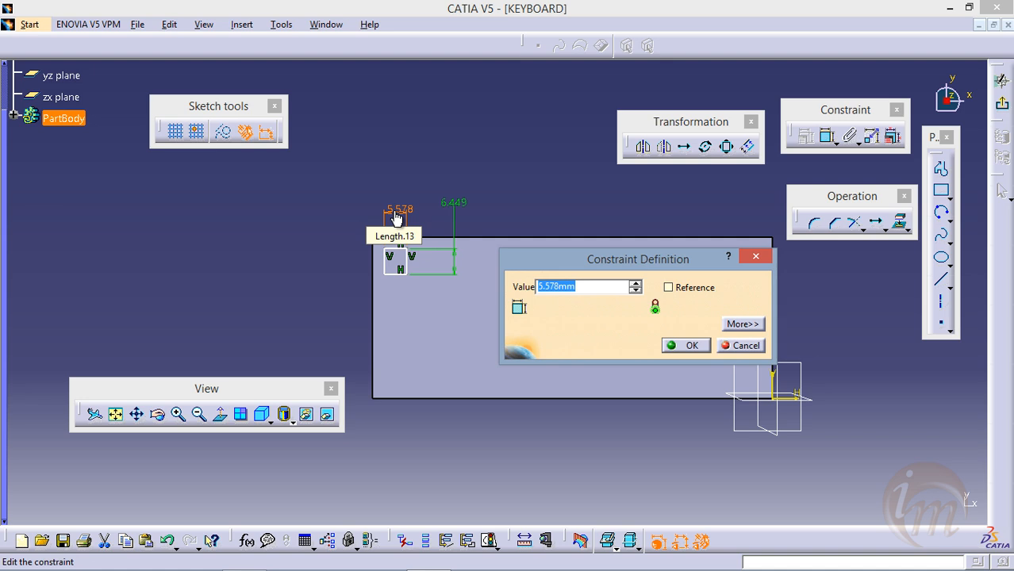
pyautogui.write('5')
pyautogui.press('Return')
pyautogui.doubleClick(454, 205)
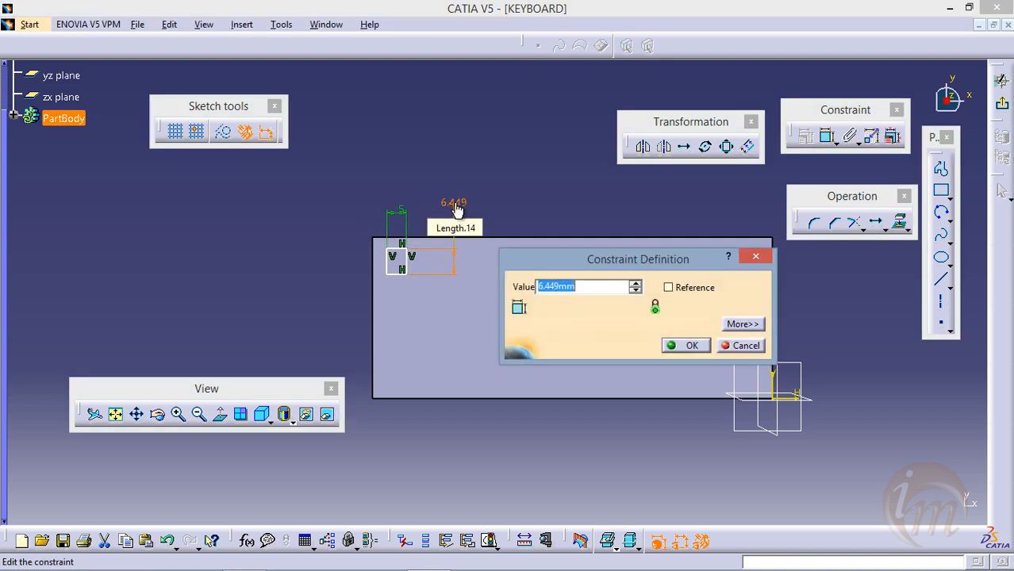
pyautogui.write('6')
pyautogui.press('Return')
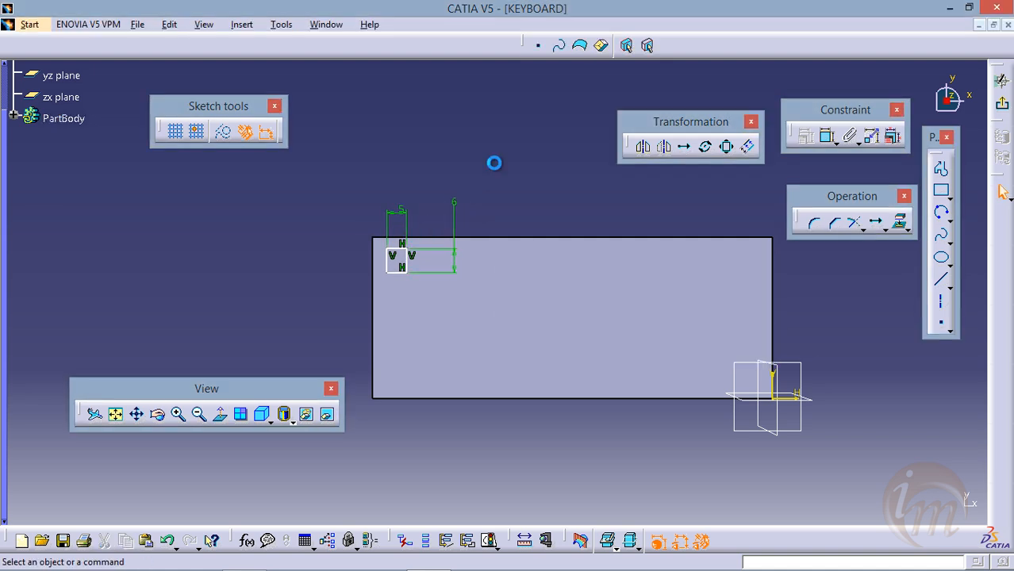
pyautogui.click(1002, 104)
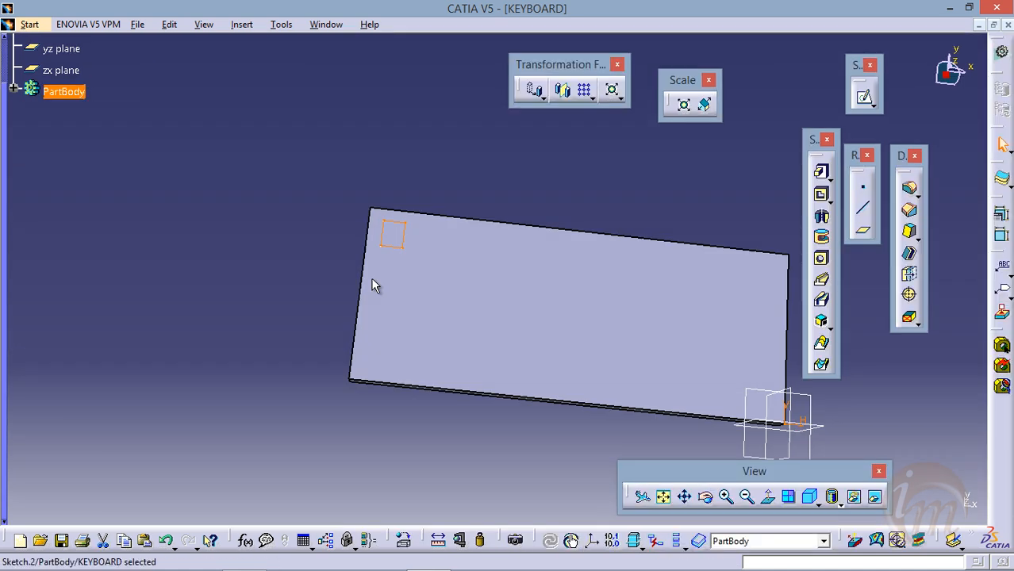
pyautogui.moveTo(441, 307)
pyautogui.mouseDown(button='middle')
pyautogui.moveTo(404, 322)
pyautogui.moveTo(446, 266)
pyautogui.mouseUp(button='middle')
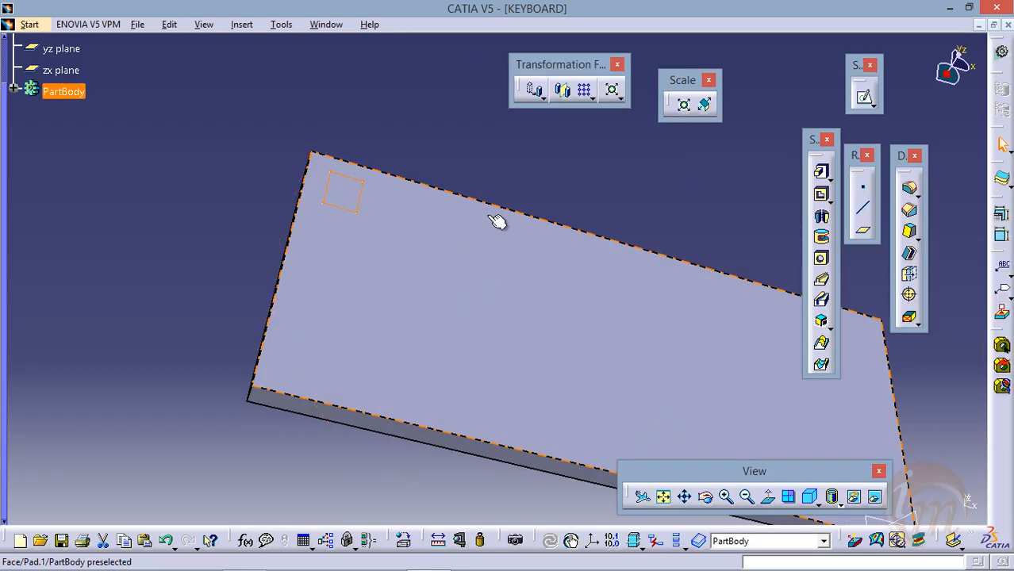
# - Pad the small key rectangle to a length of 2 mm on the plate's top face
pyautogui.click(821, 173)
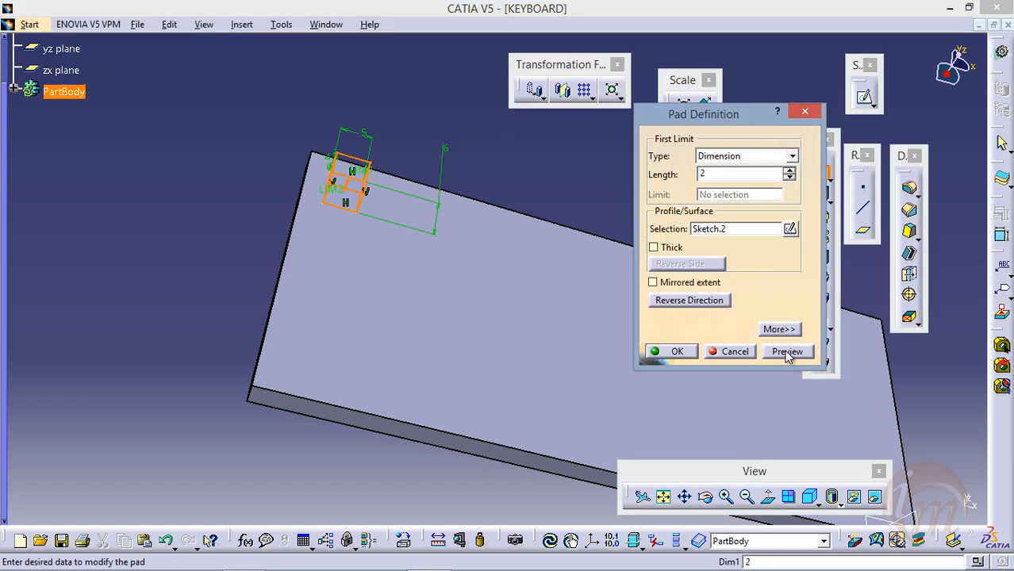
pyautogui.click(675, 351)
pyautogui.moveTo(332, 289); pyautogui.dragTo(386, 322, button='middle')
pyautogui.moveTo(376, 274); pyautogui.dragTo(378, 254, button='middle')
pyautogui.moveTo(320, 257); pyautogui.dragTo(347, 325, button='middle')
pyautogui.click(388, 212)
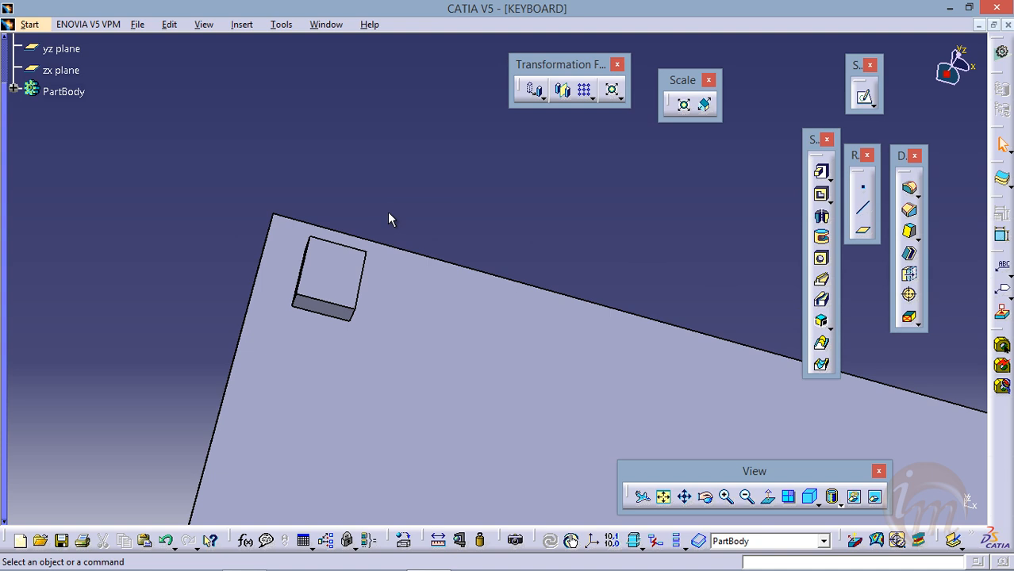
# - Apply a 1 mm edge fillet to the four top edges of the key block
pyautogui.moveTo(301, 271); pyautogui.dragTo(465, 296, button='middle')
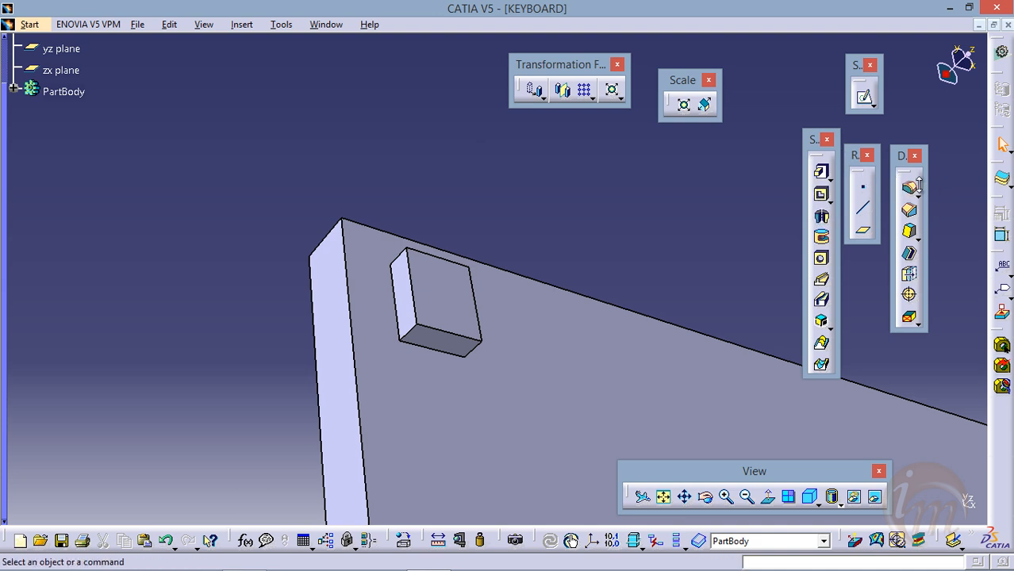
pyautogui.click(911, 191)
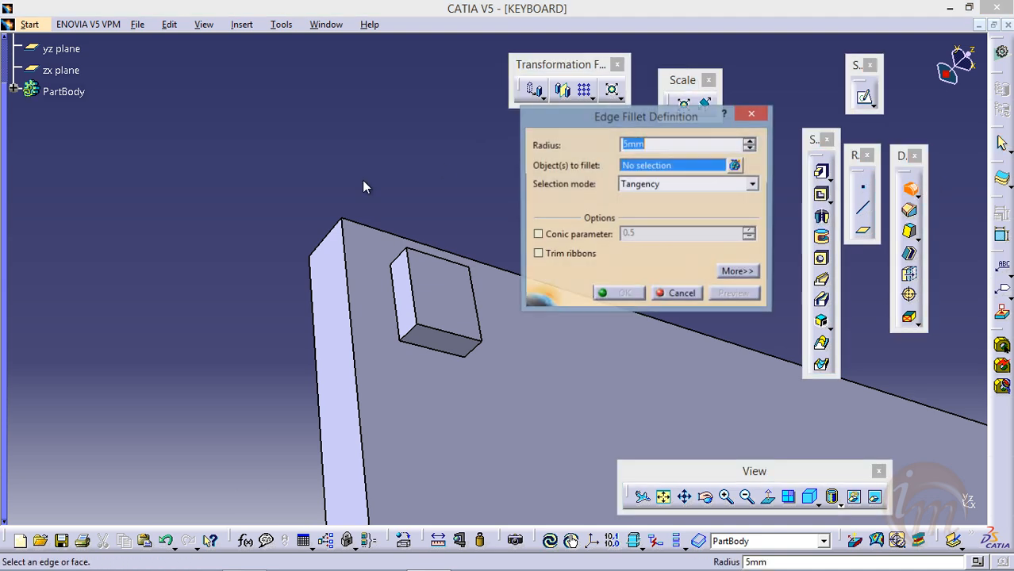
pyautogui.click(411, 285)
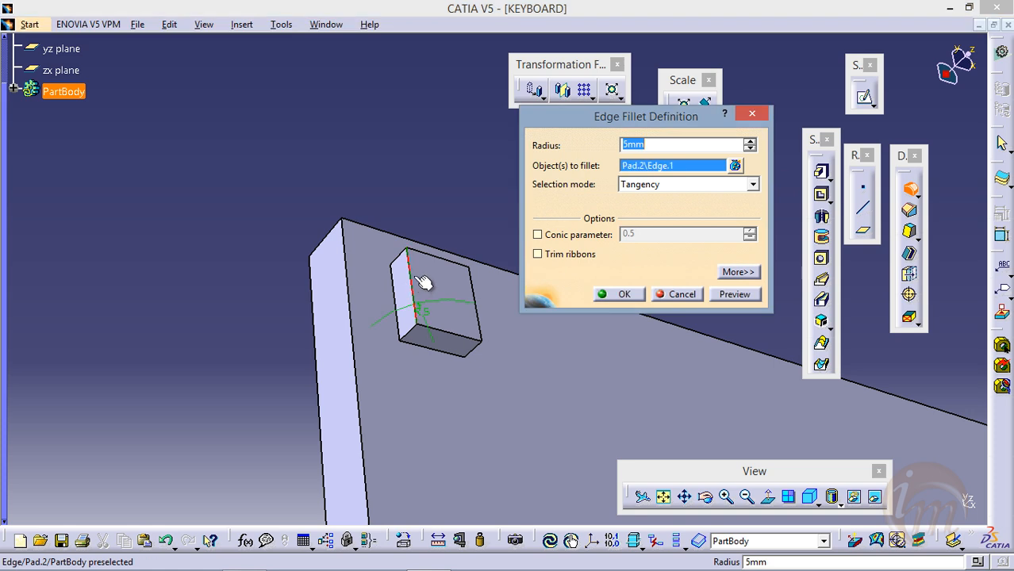
pyautogui.click(454, 265)
pyautogui.click(479, 290)
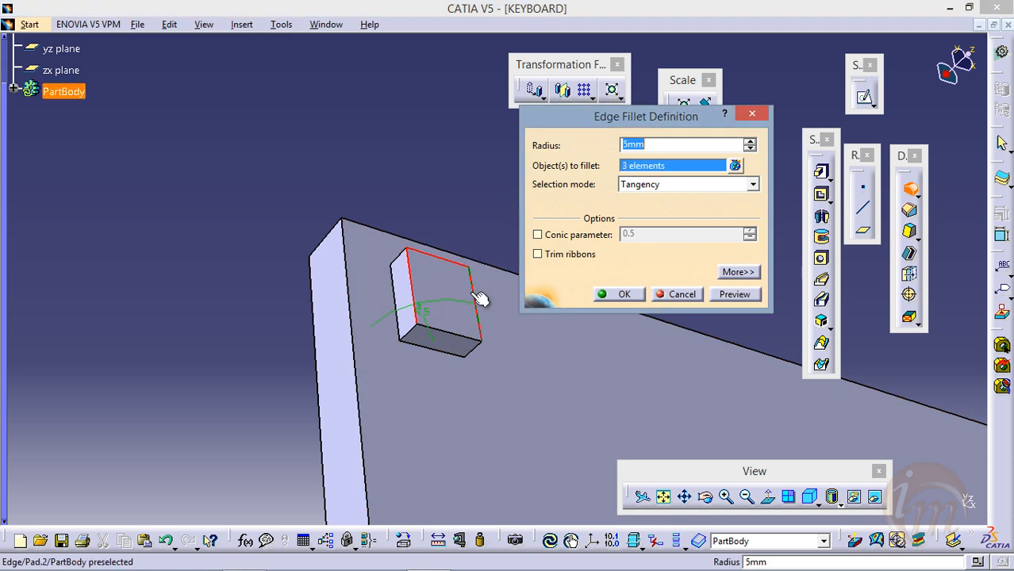
pyautogui.click(450, 336)
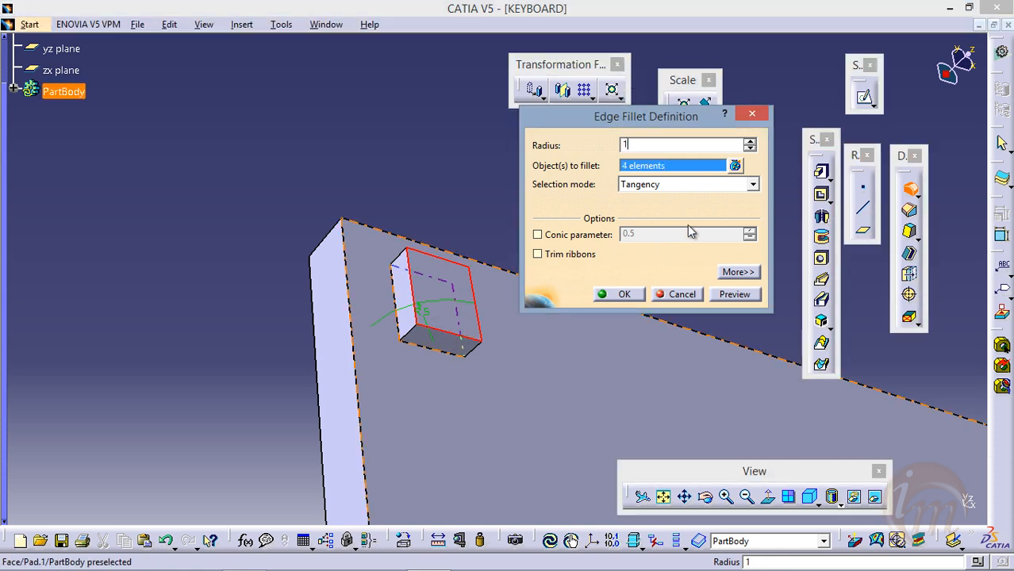
pyautogui.click(743, 296)
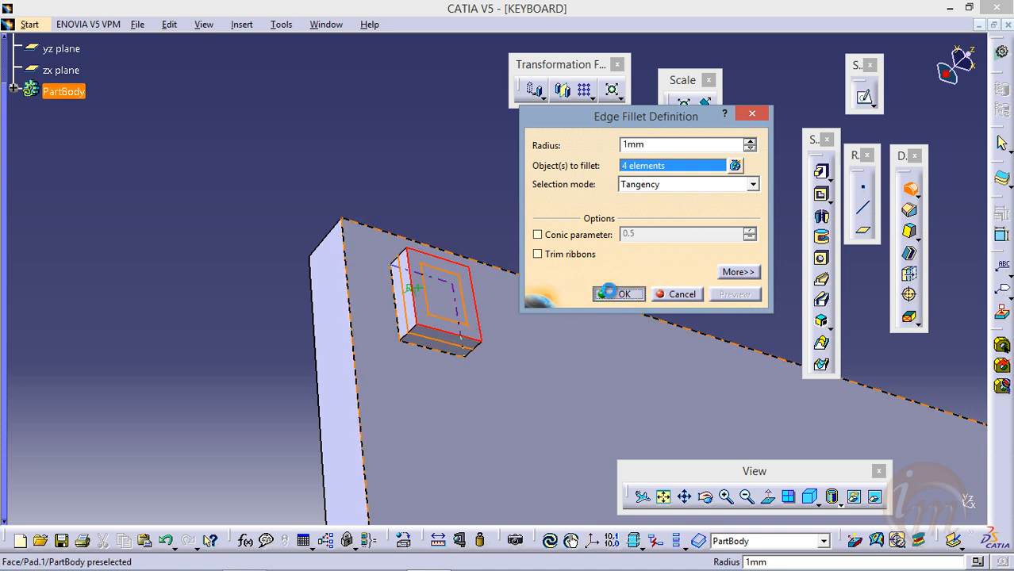
pyautogui.click(607, 293)
# - Apply a 0.25 mm edge fillet to the four base edges where the key meets the plate
pyautogui.moveTo(548, 242); pyautogui.dragTo(310, 212, button='middle')
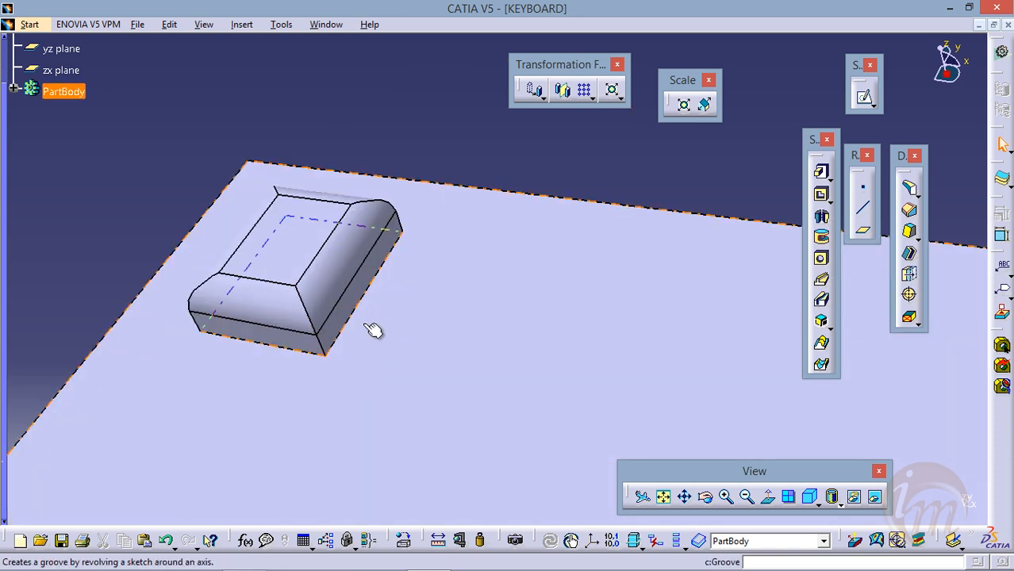
pyautogui.click(916, 196)
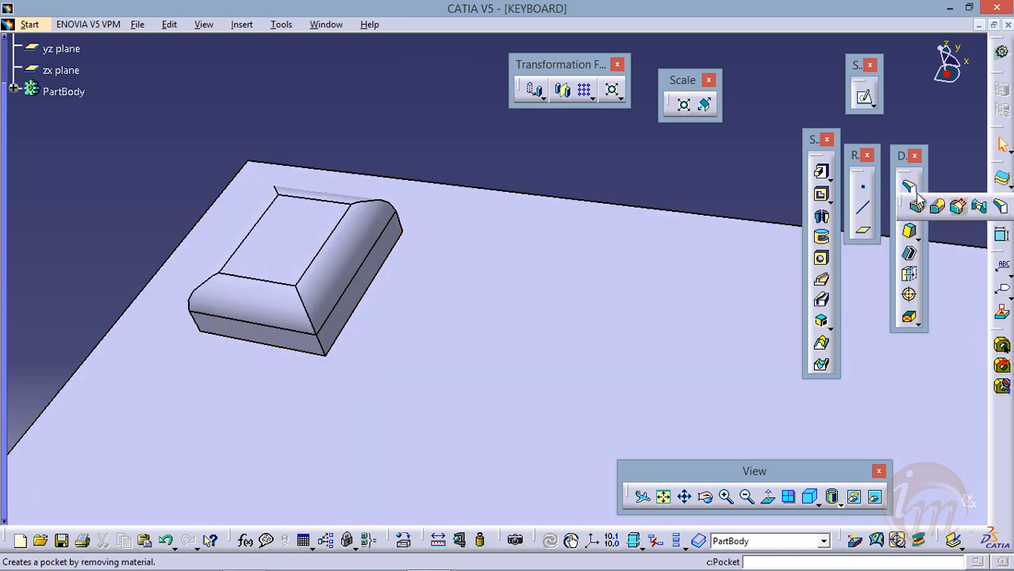
pyautogui.click(918, 207)
pyautogui.click(356, 303)
pyautogui.moveTo(312, 350); pyautogui.dragTo(362, 333, button='middle')
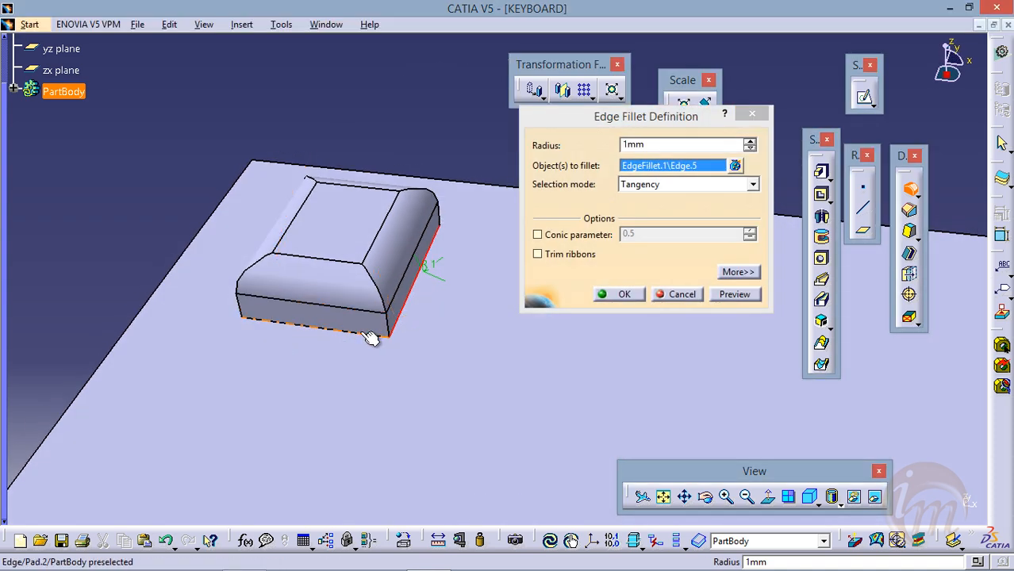
pyautogui.click(369, 335)
pyautogui.moveTo(302, 343); pyautogui.dragTo(461, 353, button='middle')
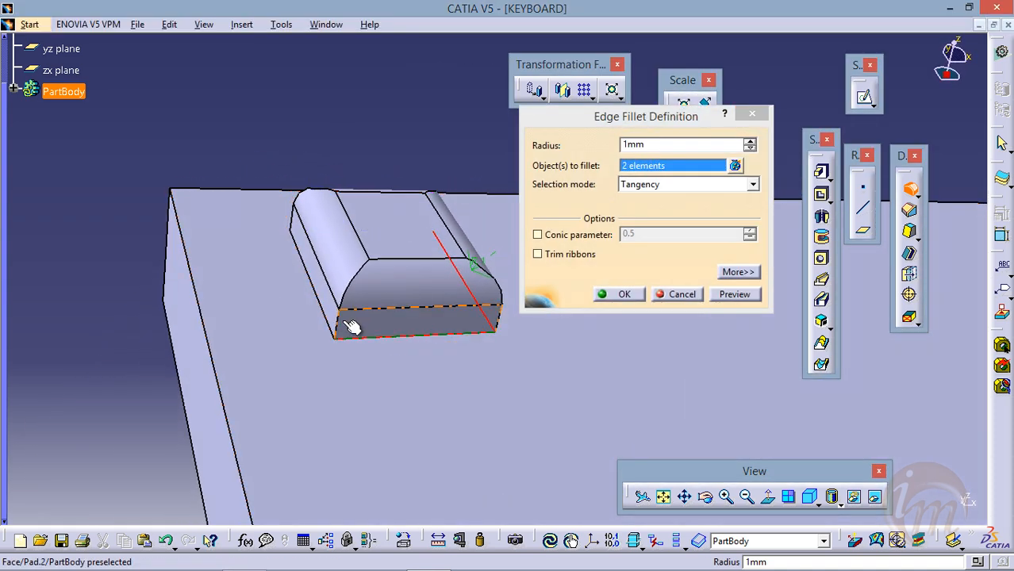
pyautogui.click(328, 319)
pyautogui.moveTo(396, 289); pyautogui.dragTo(544, 347, button='middle')
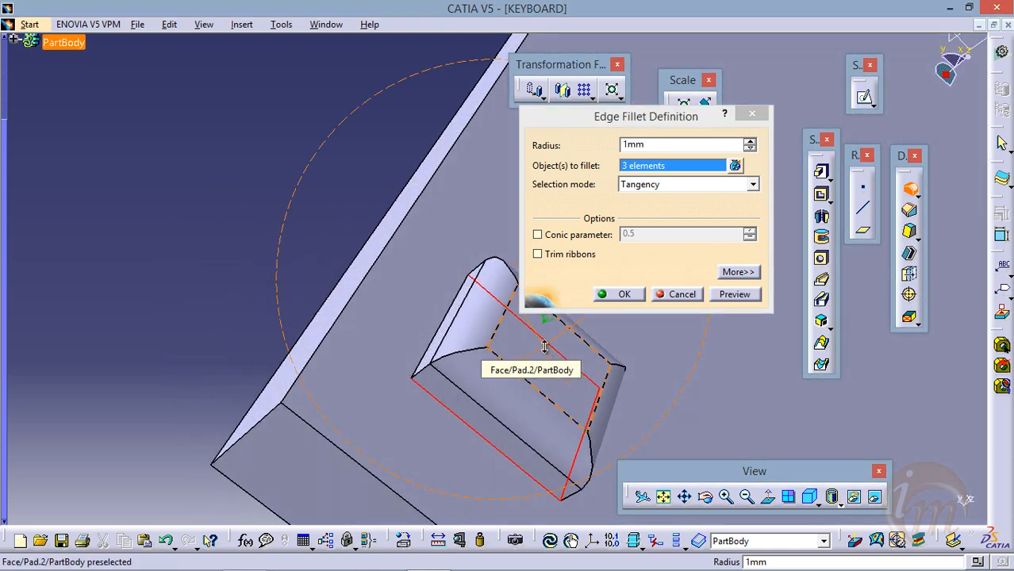
pyautogui.click(461, 314)
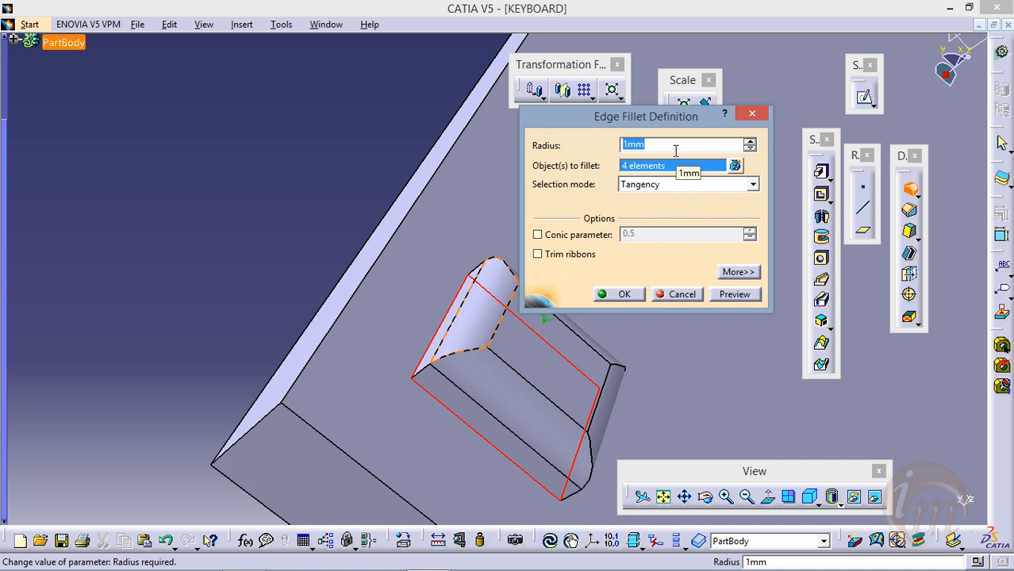
pyautogui.click(728, 296)
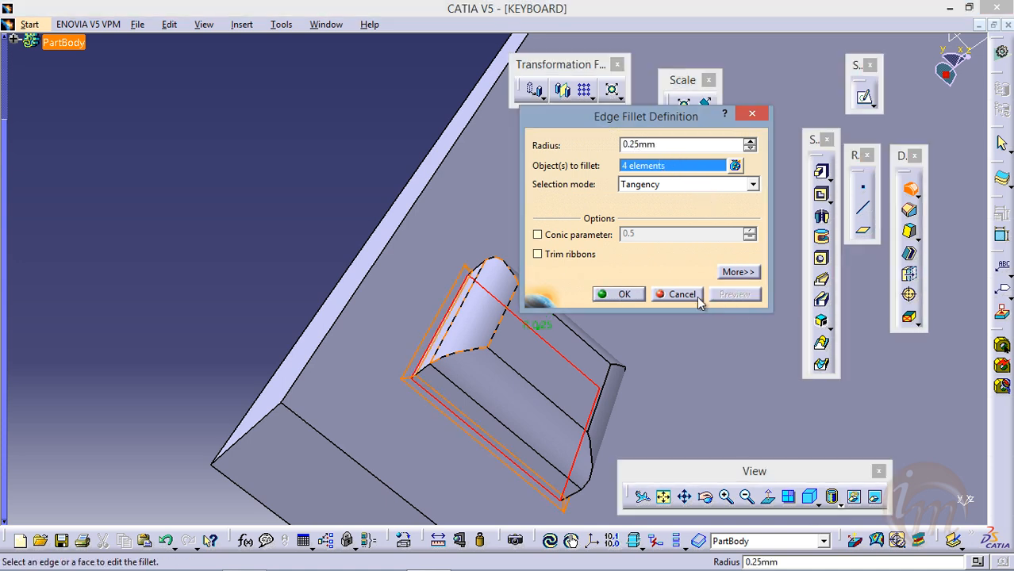
pyautogui.click(624, 295)
# - Expand PartBody in the specification tree to list its features
pyautogui.moveTo(573, 357); pyautogui.dragTo(489, 306, button='middle')
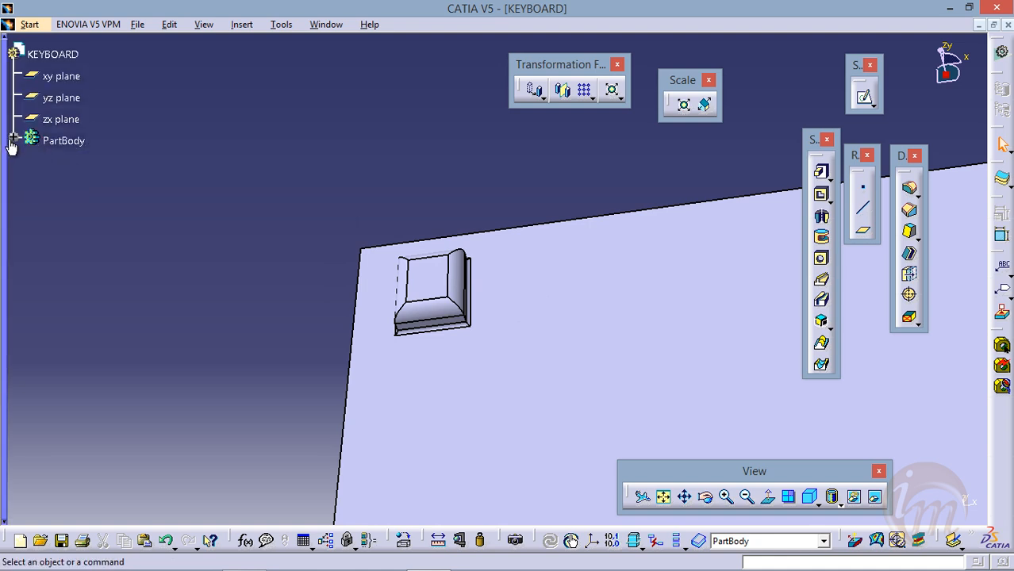
pyautogui.click(13, 137)
pyautogui.moveTo(391, 212); pyautogui.dragTo(289, 252, button='middle')
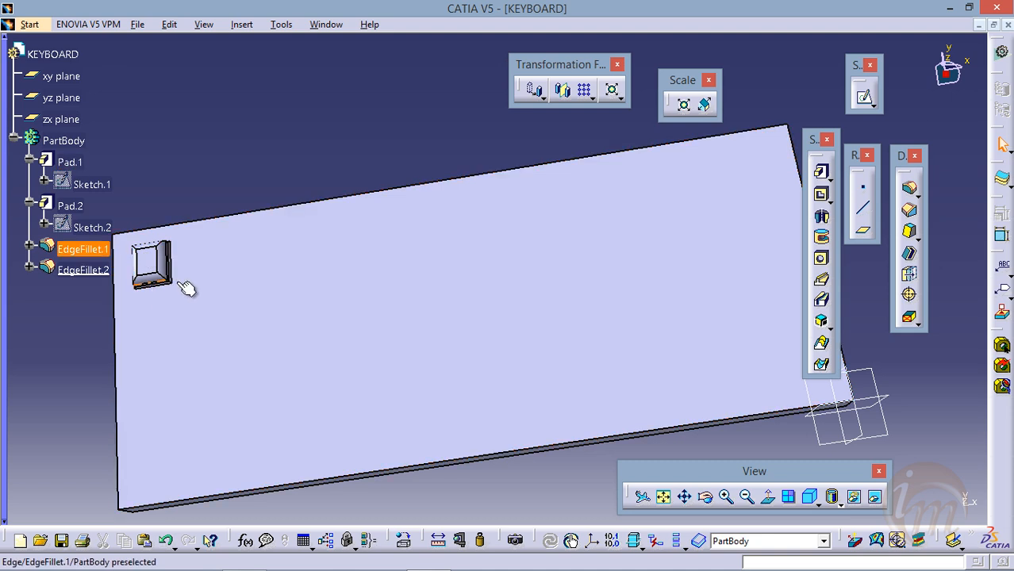
pyautogui.moveTo(448, 280); pyautogui.dragTo(575, 249, button='middle')
pyautogui.click(69, 162)
pyautogui.click(199, 162)
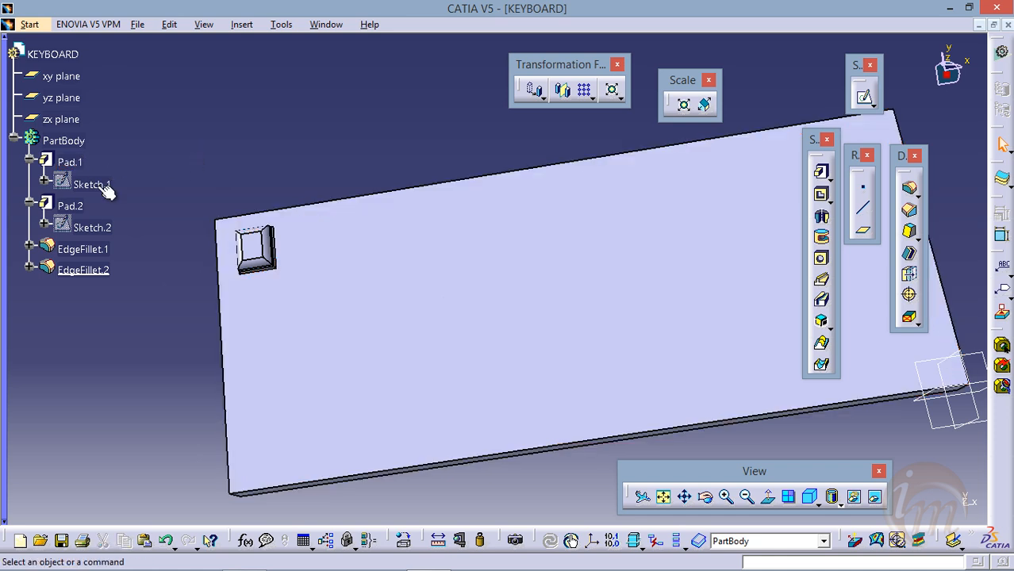
# - Start a rectangular pattern with the key's Pad.2, EdgeFillet.1 and EdgeFillet.2 as the objects
pyautogui.click(70, 206)
pyautogui.keyDown('ctrl'); pyautogui.click(90, 249); pyautogui.keyUp('ctrl')
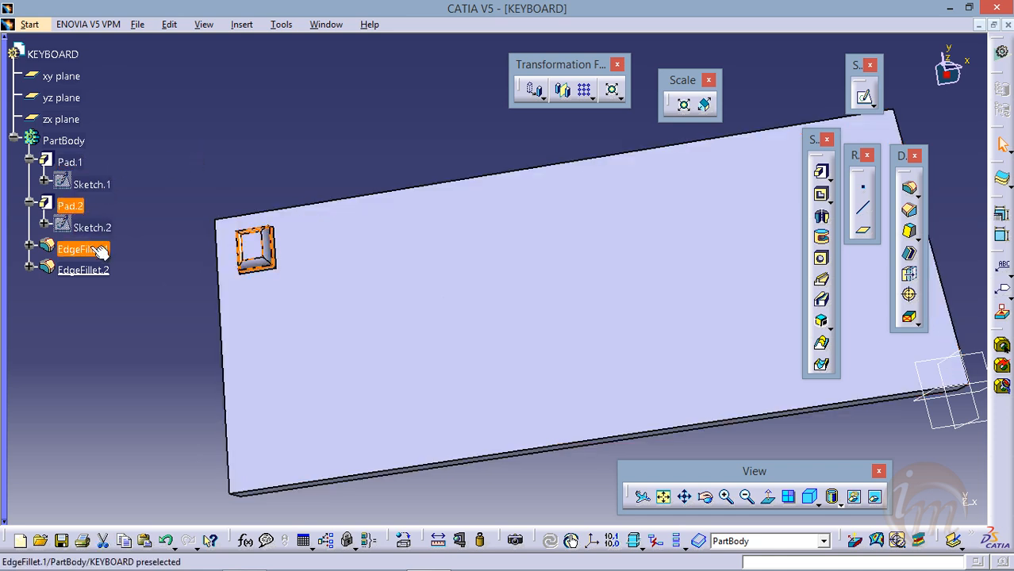
pyautogui.keyDown('ctrl'); pyautogui.click(84, 270); pyautogui.keyUp('ctrl')
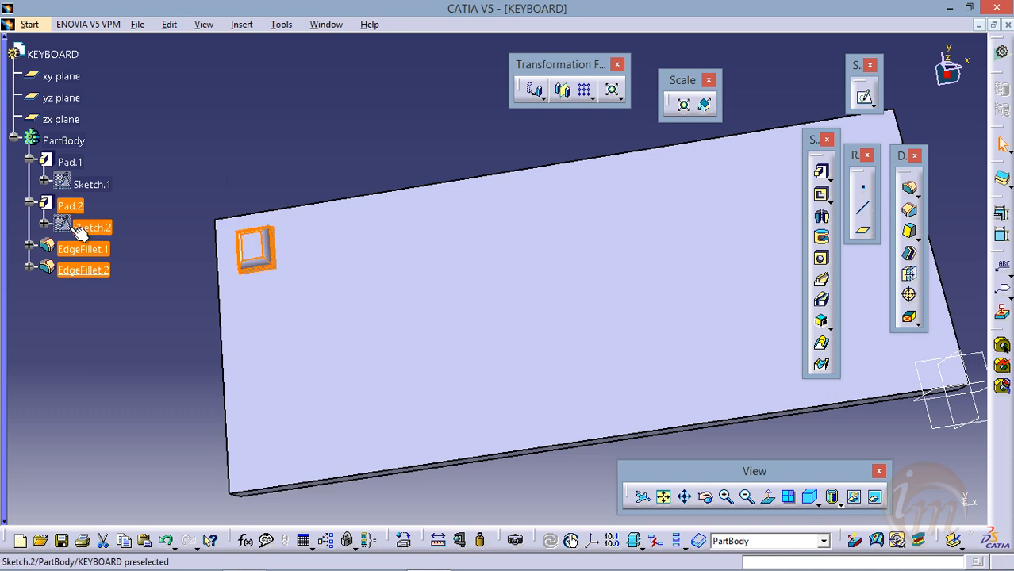
pyautogui.moveTo(442, 122); pyautogui.dragTo(431, 107, button='middle')
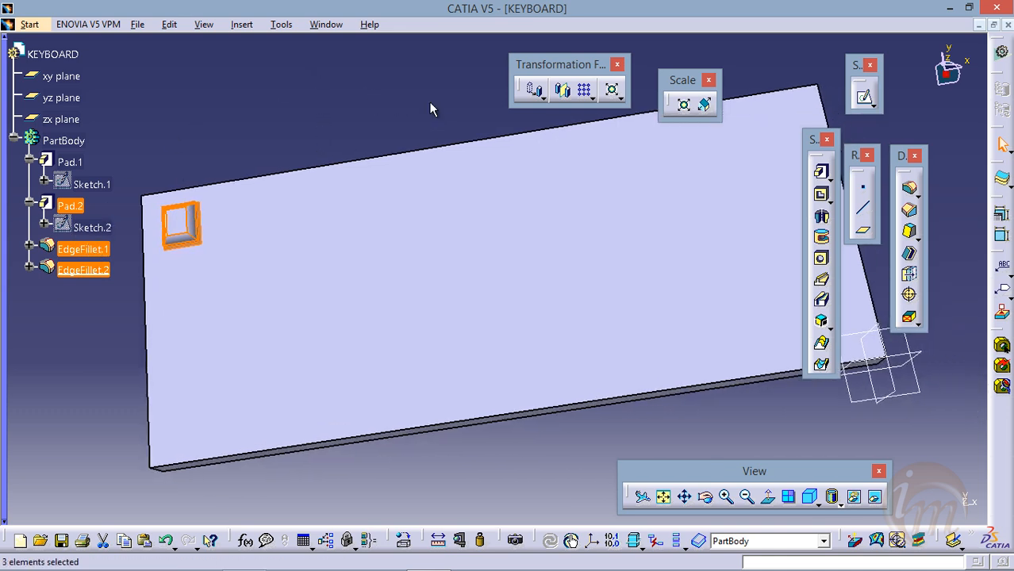
pyautogui.click(586, 92)
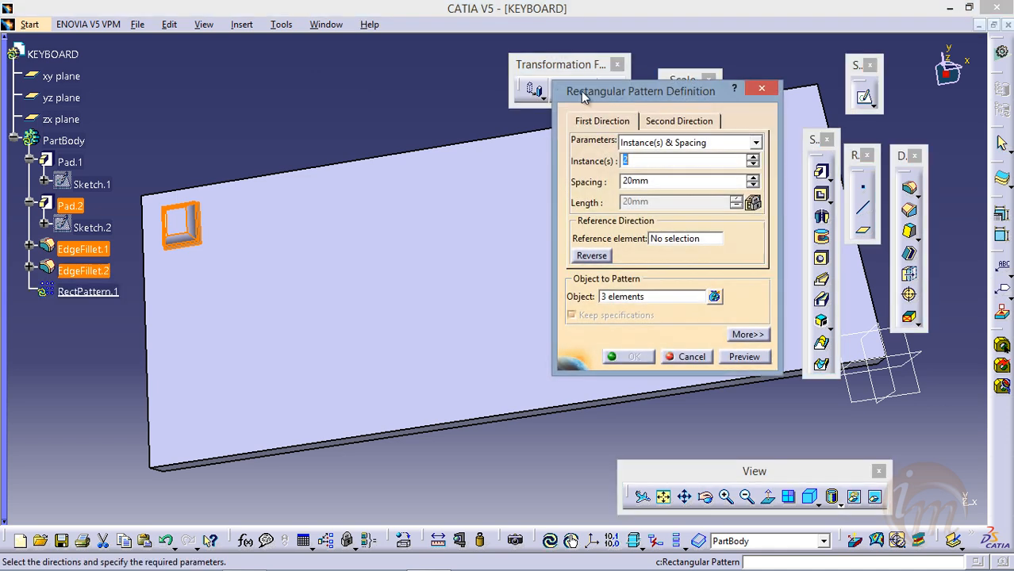
pyautogui.moveTo(610, 99); pyautogui.dragTo(496, 115)
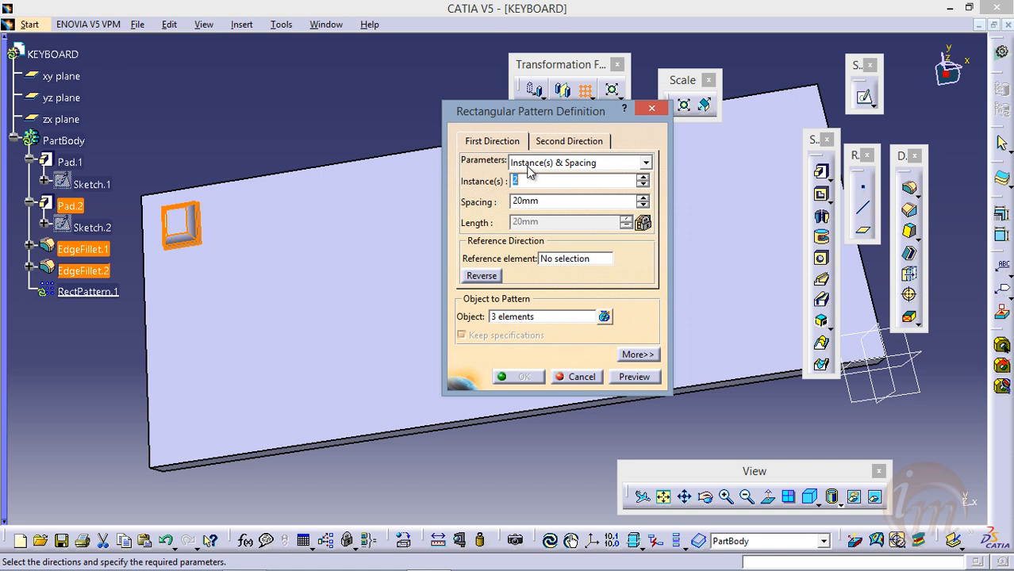
pyautogui.moveTo(584, 117); pyautogui.dragTo(736, 102)
pyautogui.scroll(2, 395, 241)
pyautogui.moveTo(395, 241); pyautogui.dragTo(330, 299, button='middle')
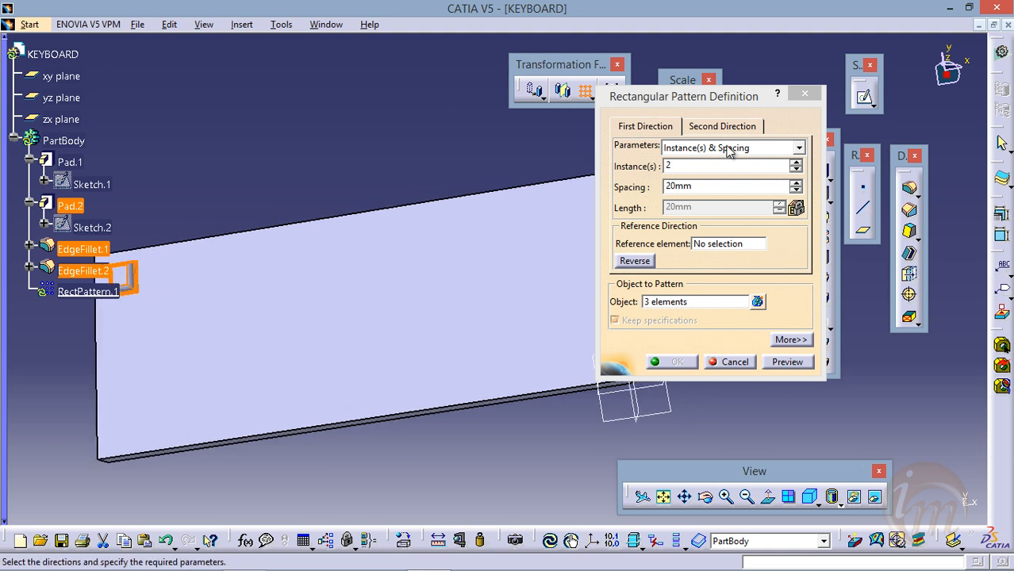
# - Set the pattern's first direction to 15 instances at 10 mm spacing, using the plate's large top face as reference element
pyautogui.click(796, 162)
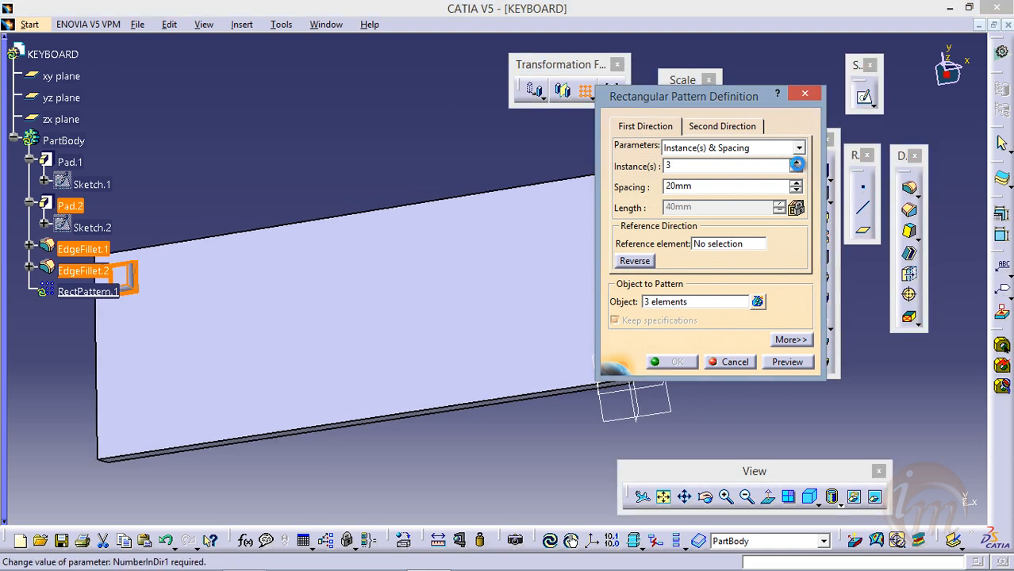
pyautogui.click(796, 162)
pyautogui.click(796, 162)
pyautogui.click(797, 163)
pyautogui.click(796, 163)
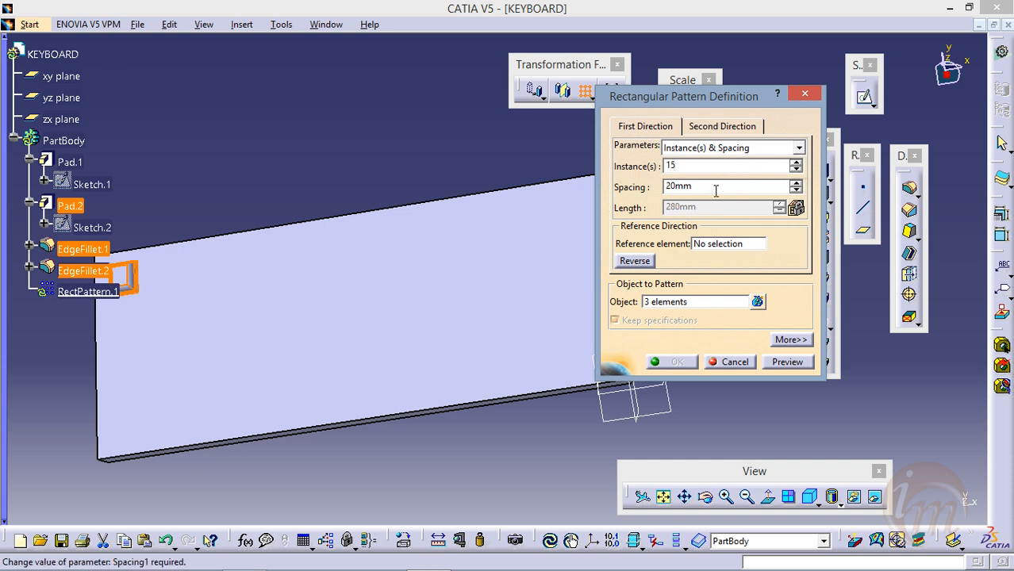
pyautogui.moveTo(715, 190); pyautogui.dragTo(642, 200)
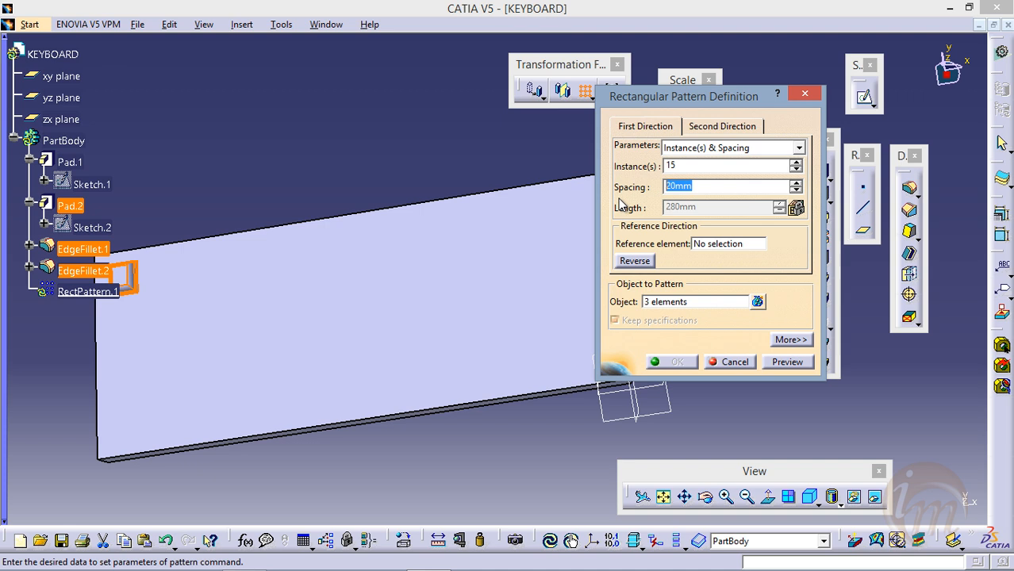
pyautogui.write('10')
pyautogui.click(722, 242)
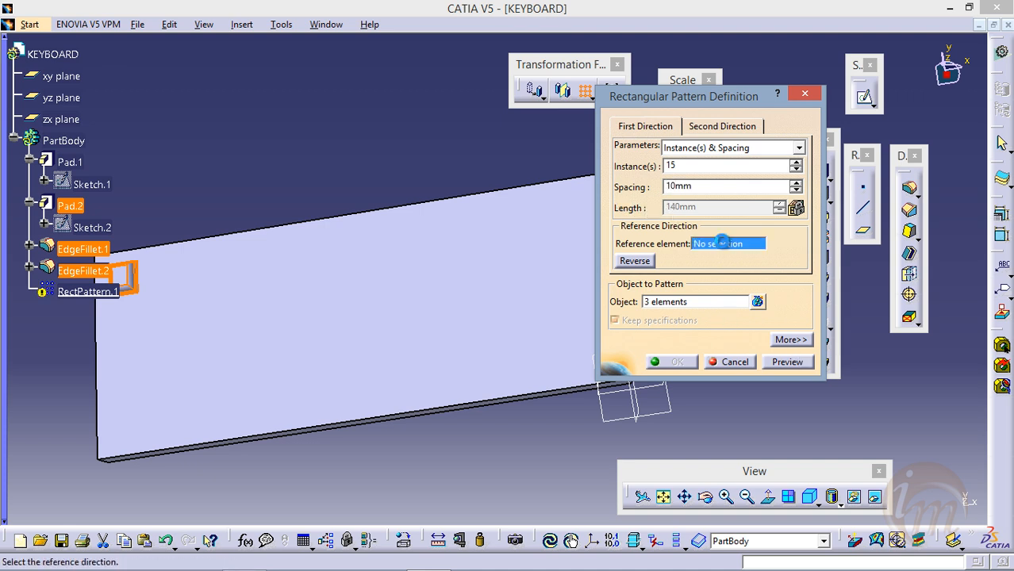
pyautogui.click(436, 285)
# - Reduce the first direction to 10 instances, preview the row of keys and create the pattern
pyautogui.moveTo(505, 274); pyautogui.dragTo(394, 305, button='middle')
pyautogui.moveTo(508, 254); pyautogui.dragTo(502, 284, button='middle')
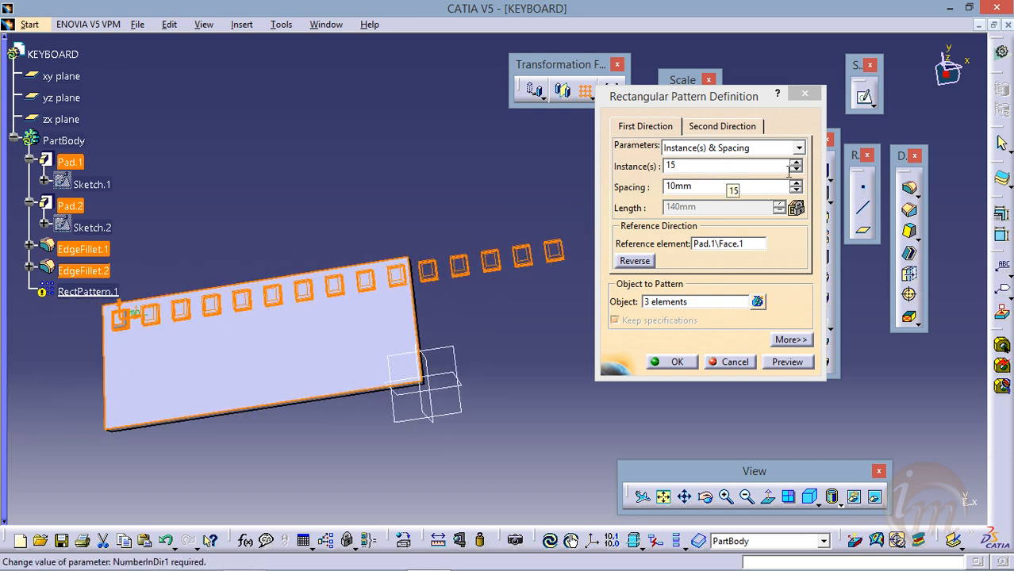
pyautogui.moveTo(754, 166); pyautogui.dragTo(623, 165)
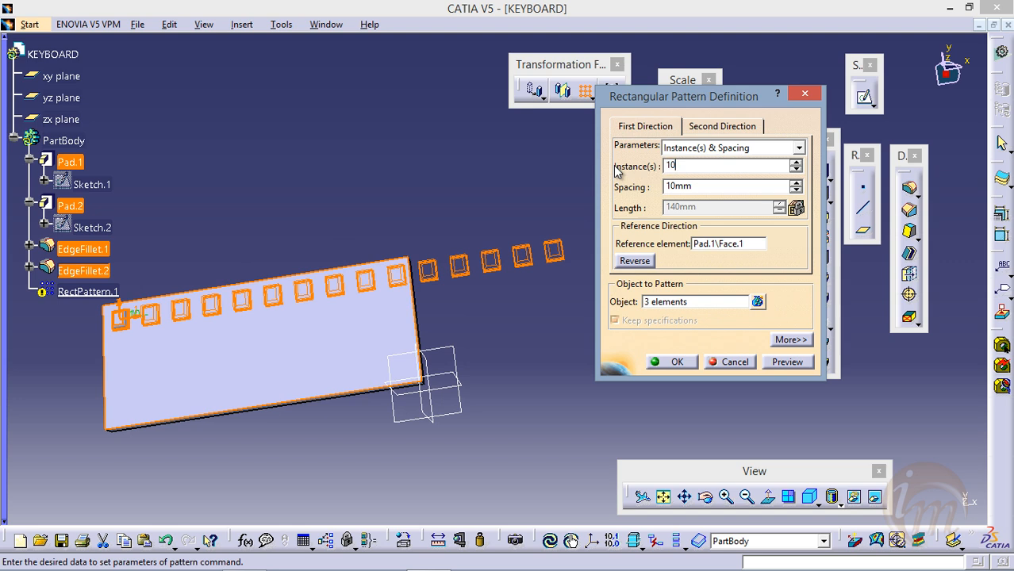
pyautogui.click(712, 190)
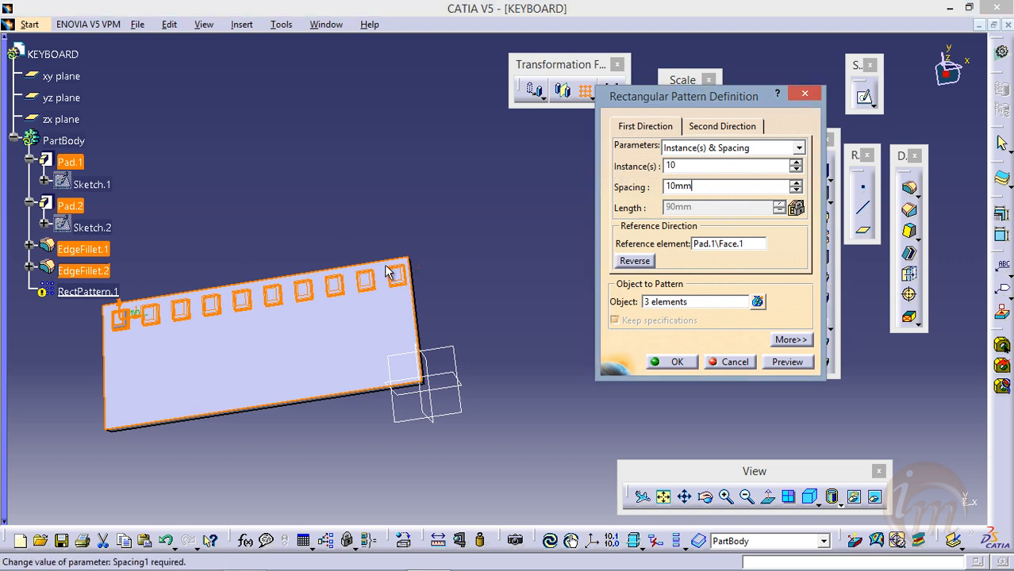
pyautogui.moveTo(342, 315); pyautogui.dragTo(399, 285, button='middle')
pyautogui.moveTo(428, 295)
pyautogui.mouseDown(button='middle')
pyautogui.moveTo(516, 285)
pyautogui.moveTo(409, 296)
pyautogui.mouseUp(button='middle')
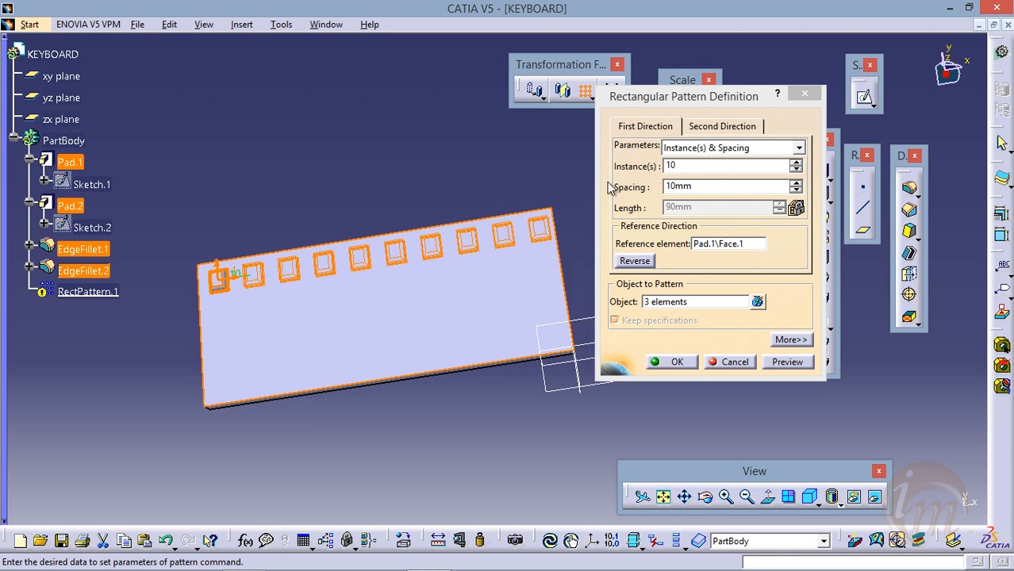
pyautogui.click(778, 363)
pyautogui.click(673, 363)
# - Edit the rectangular pattern's second direction to 3 instances at 6 mm spacing and reverse it so the rows run across the plate
pyautogui.moveTo(530, 275); pyautogui.dragTo(485, 350, button='middle')
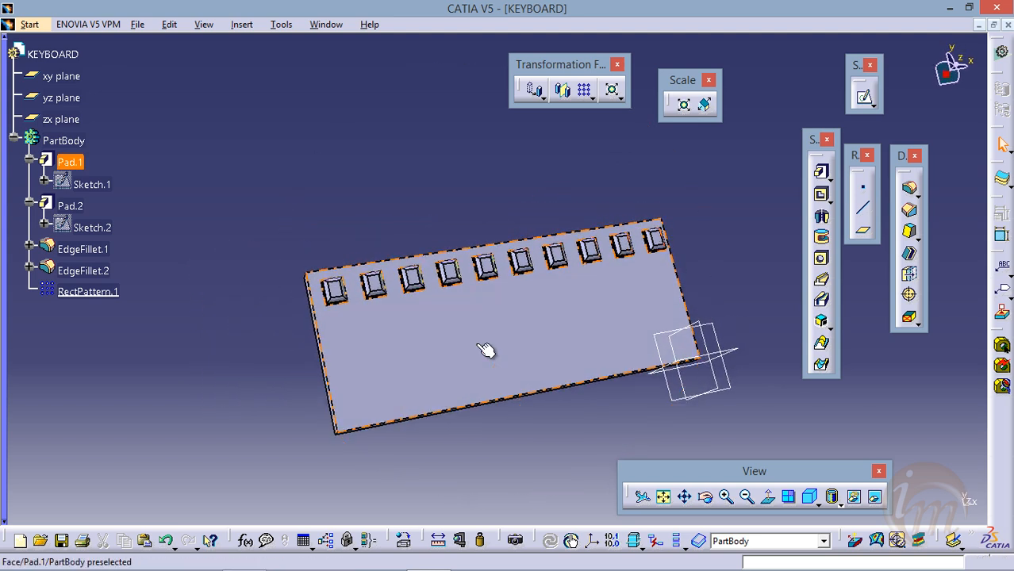
pyautogui.moveTo(504, 301); pyautogui.dragTo(436, 222, button='middle')
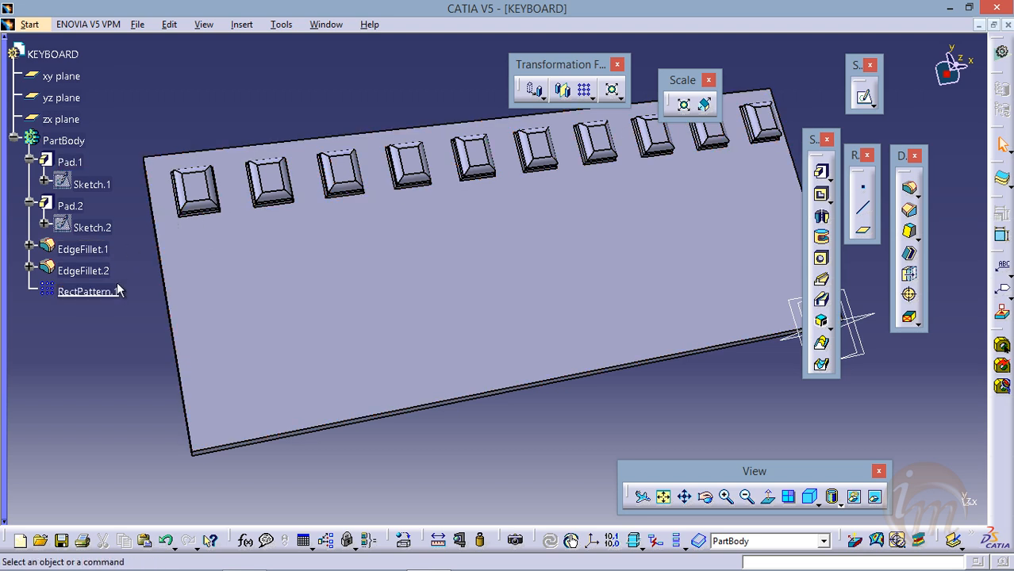
pyautogui.doubleClick(87, 291)
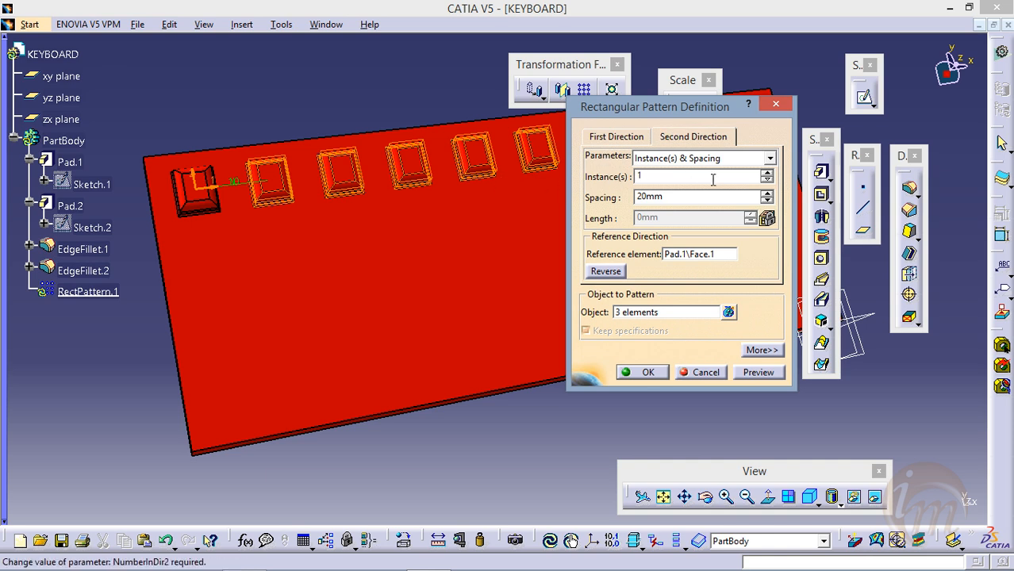
pyautogui.click(768, 173)
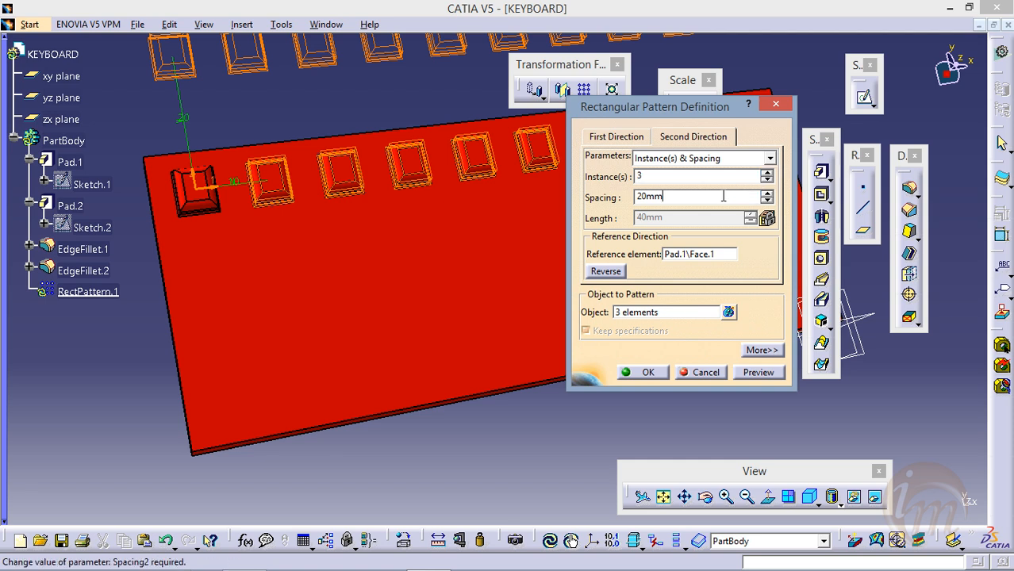
pyautogui.moveTo(722, 196); pyautogui.dragTo(562, 213)
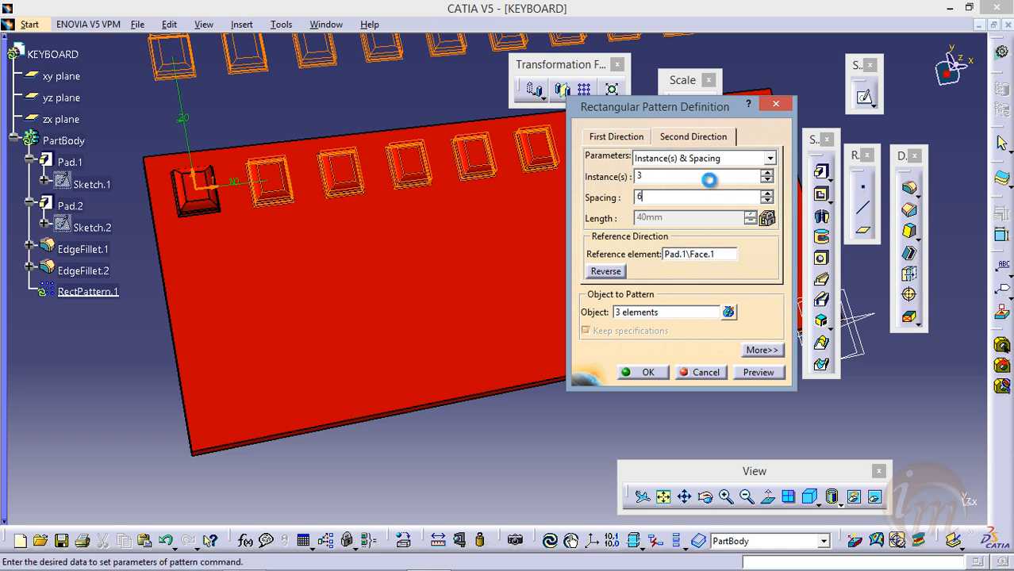
pyautogui.click(709, 180)
pyautogui.click(606, 272)
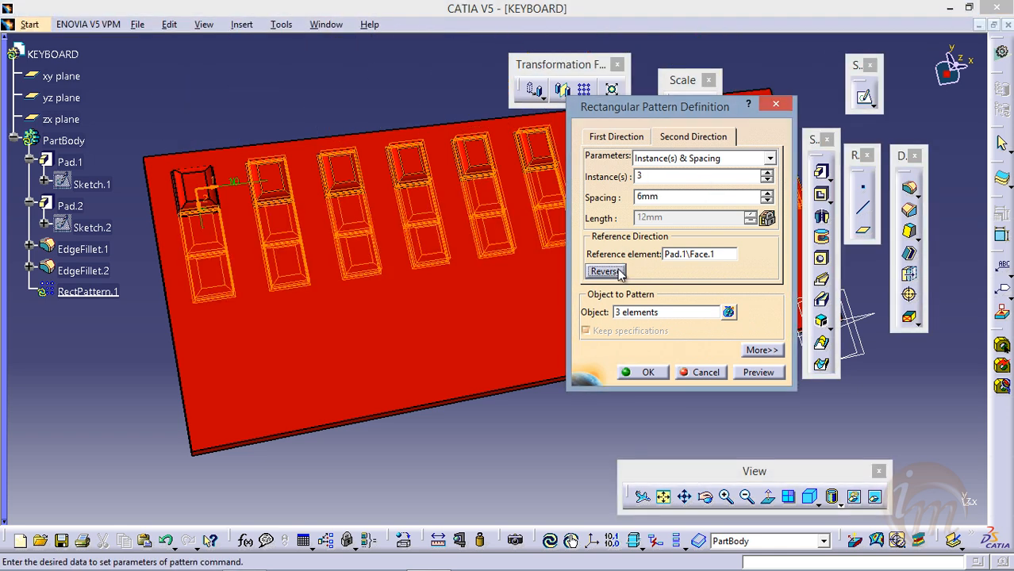
# - Set the second direction to 4 instances at 9 mm spacing, preview the key rows and apply the pattern change
pyautogui.click(768, 193)
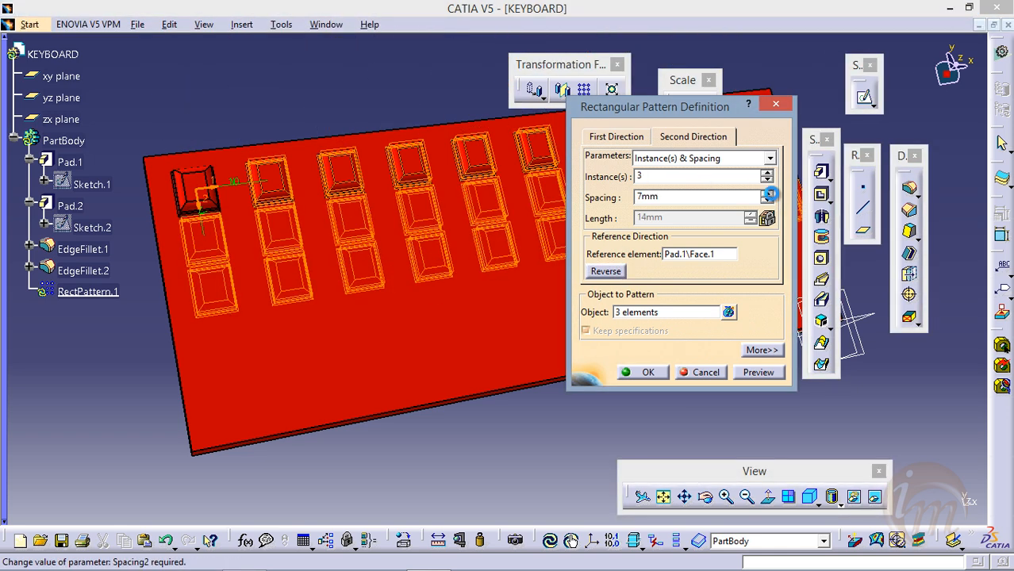
pyautogui.click(768, 194)
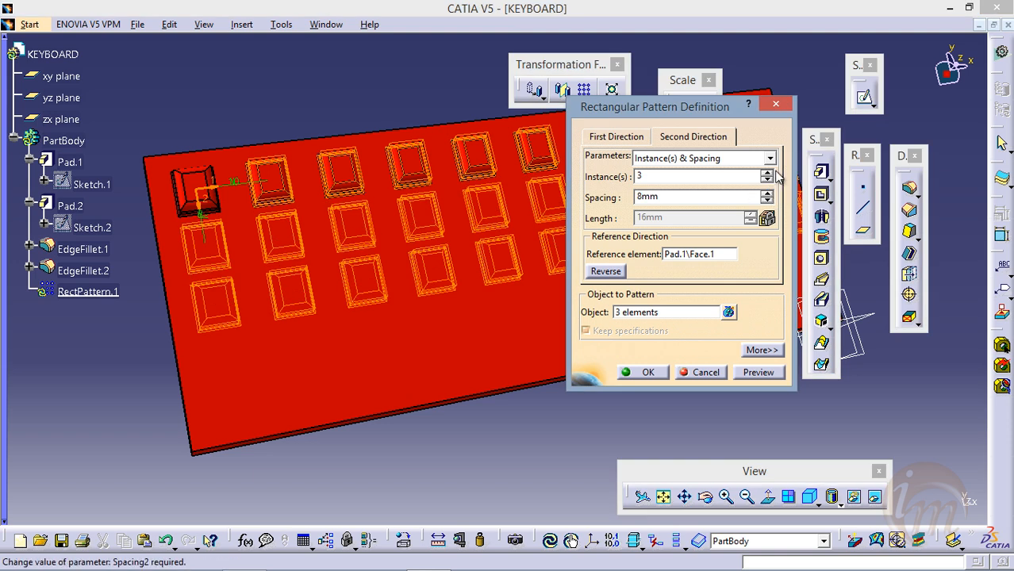
pyautogui.click(768, 173)
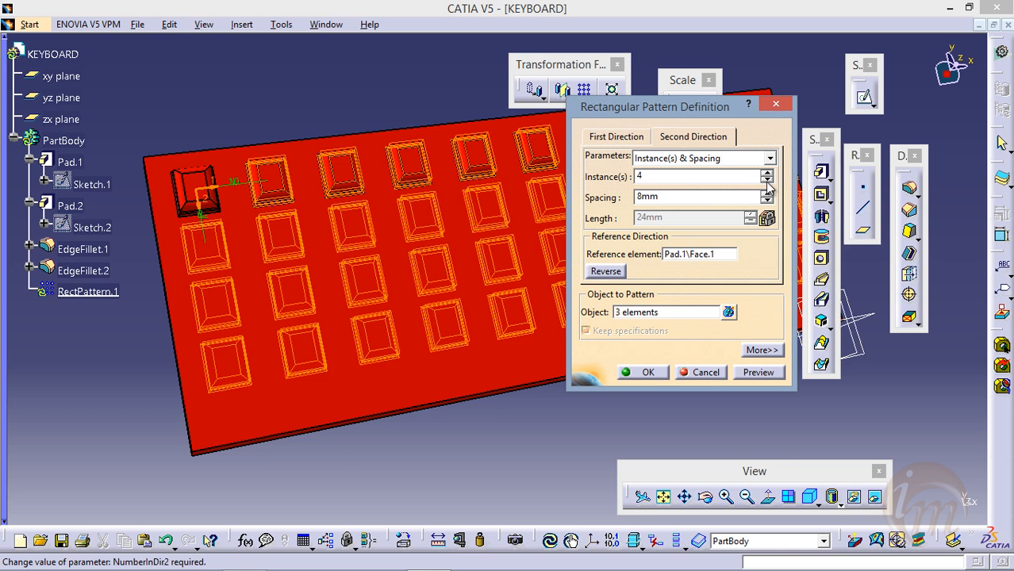
pyautogui.click(768, 182)
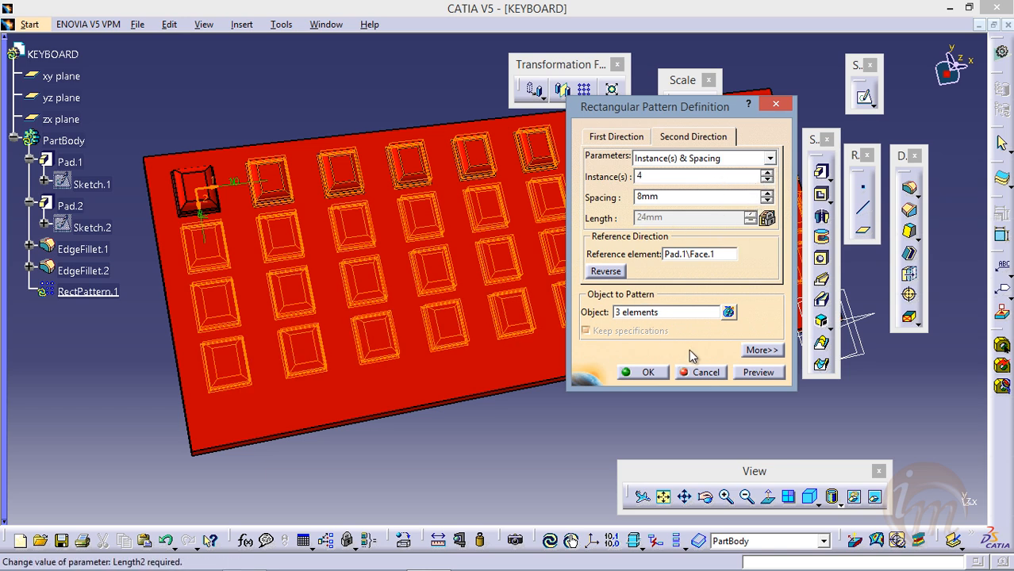
pyautogui.click(767, 193)
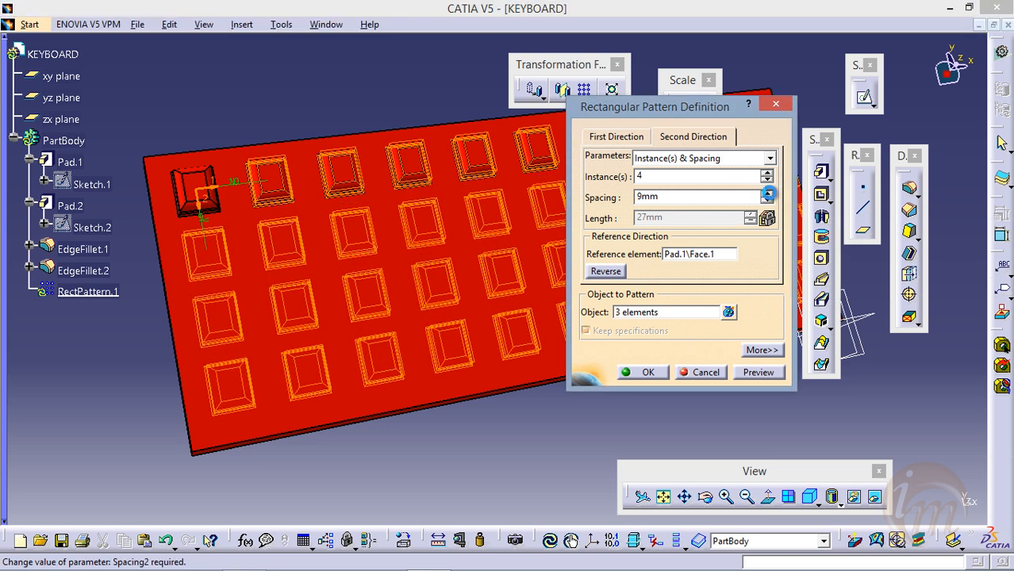
pyautogui.click(767, 192)
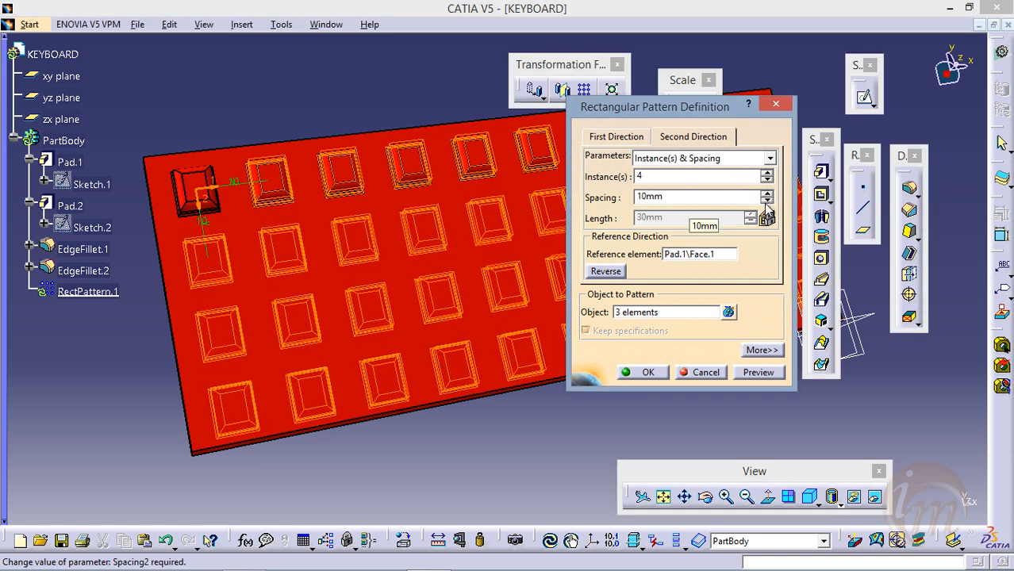
pyautogui.click(768, 201)
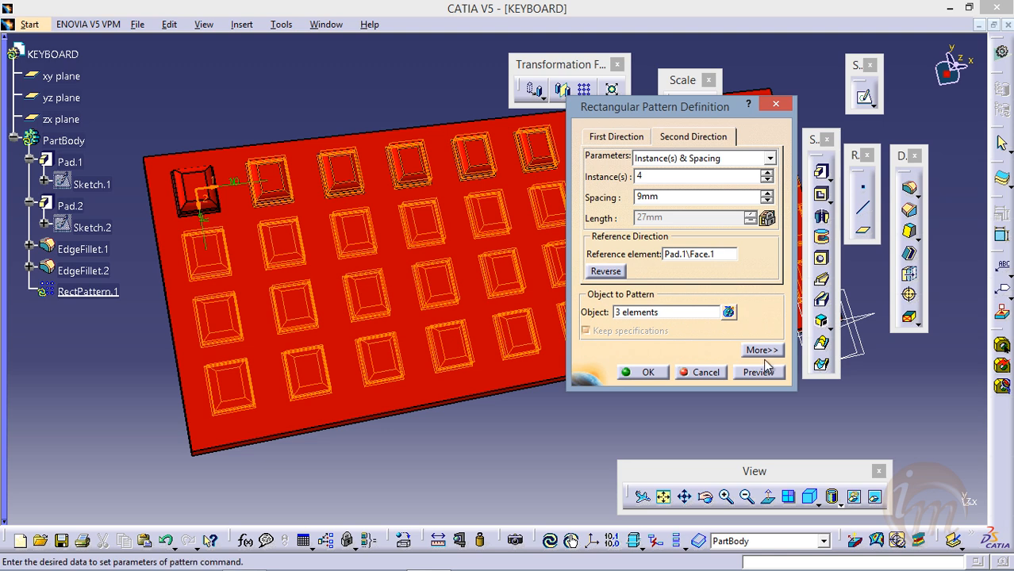
pyautogui.click(761, 372)
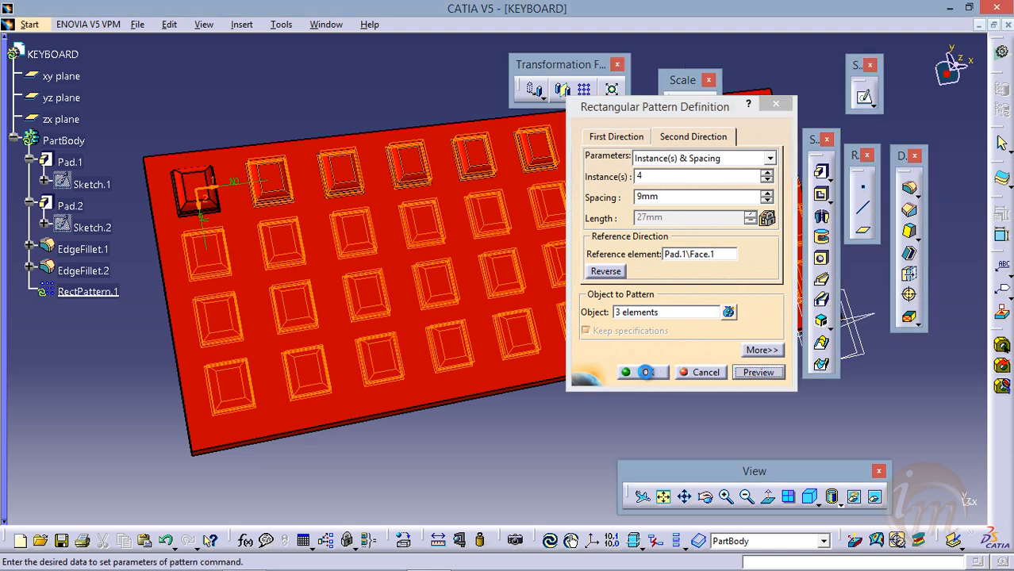
pyautogui.click(645, 372)
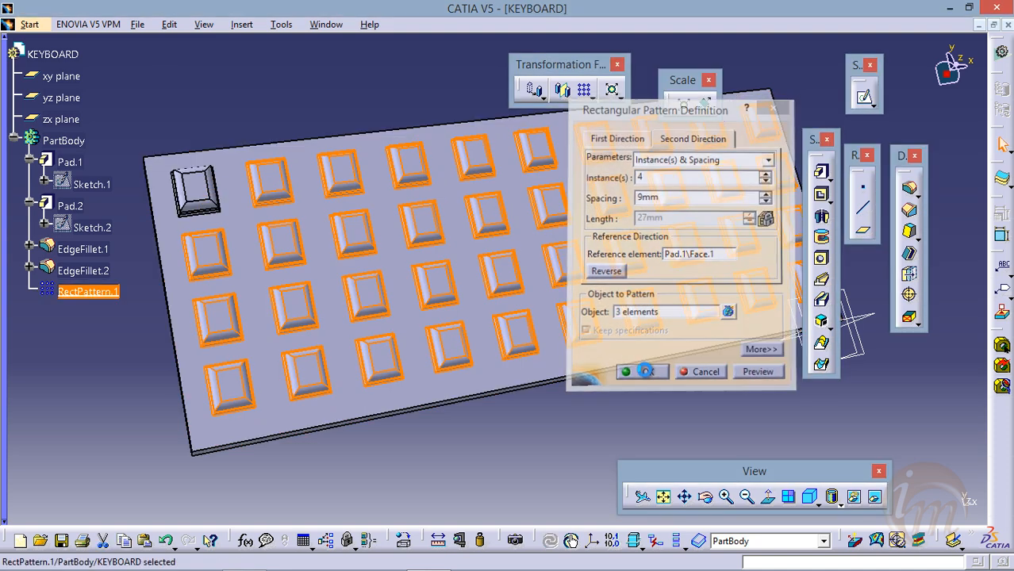
# - Start an Edge Fillet and select the four outer edges of the base plate's top face
pyautogui.click(341, 95)
pyautogui.moveTo(391, 138); pyautogui.dragTo(463, 263, button='middle')
pyautogui.moveTo(503, 308); pyautogui.dragTo(443, 284, button='middle')
pyautogui.moveTo(196, 220); pyautogui.dragTo(372, 292, button='middle')
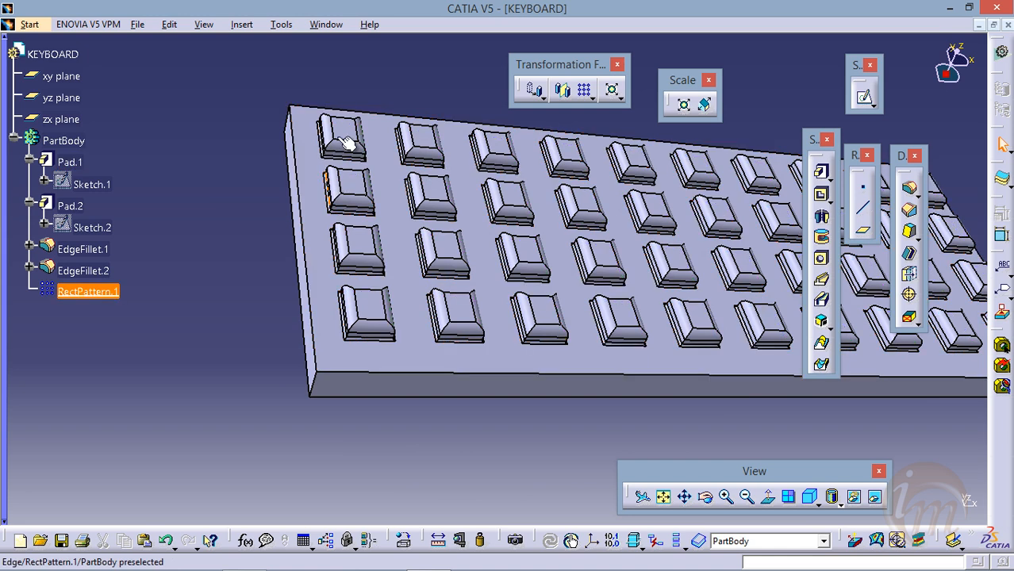
pyautogui.click(909, 188)
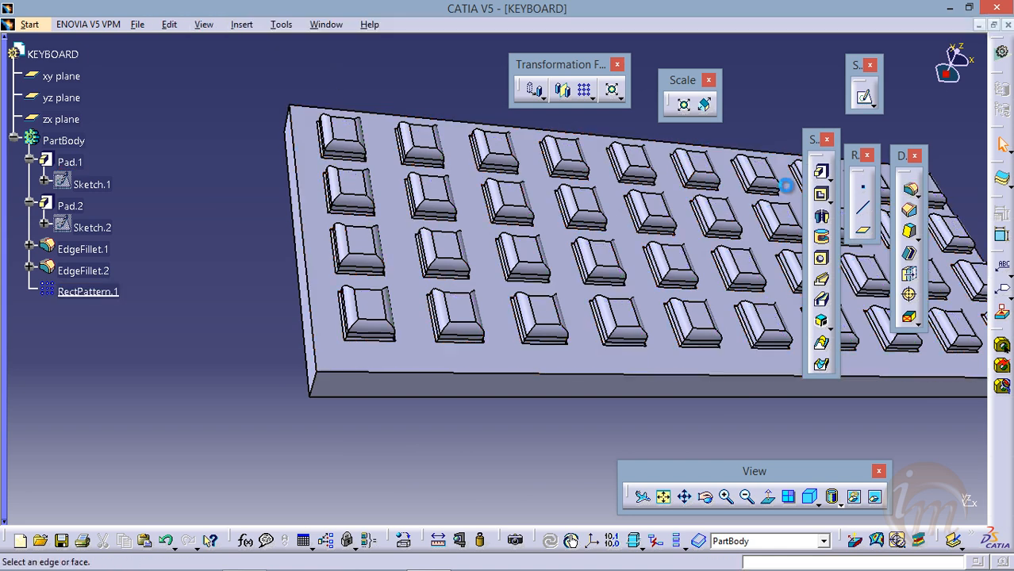
pyautogui.click(303, 161)
pyautogui.moveTo(303, 162); pyautogui.dragTo(337, 332, button='middle')
pyautogui.click(325, 173)
pyautogui.click(334, 348)
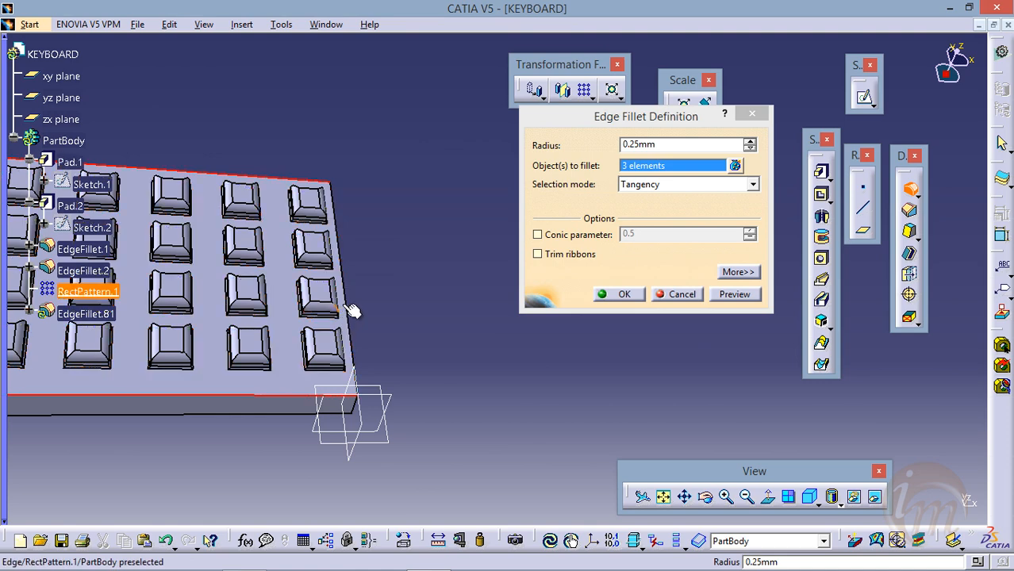
pyautogui.click(354, 311)
pyautogui.moveTo(345, 295); pyautogui.dragTo(526, 284, button='middle')
# - Set the fillet radius to 1 mm, preview it and create the fillet on the plate's top edges
pyautogui.moveTo(671, 143); pyautogui.dragTo(479, 176)
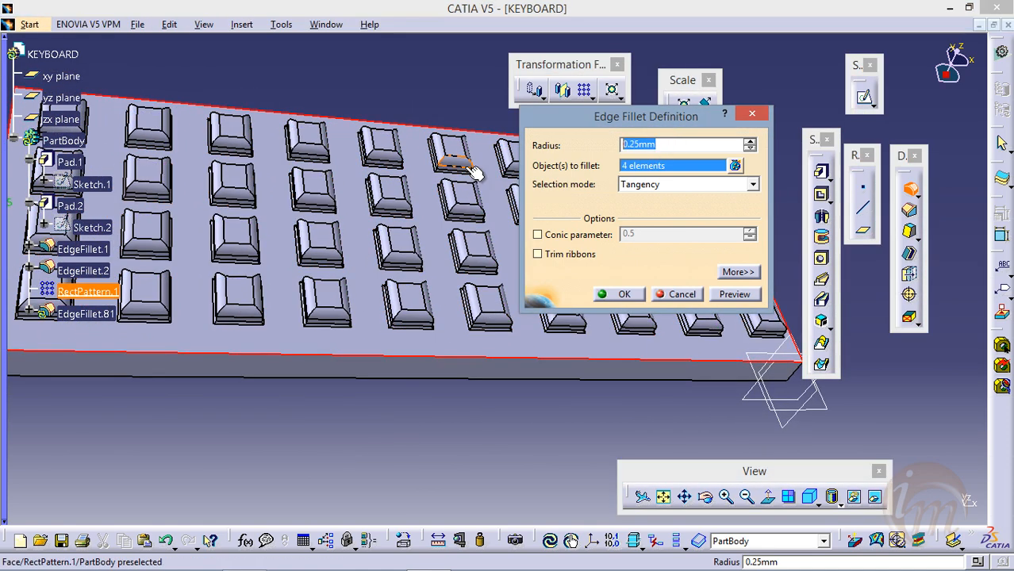
pyautogui.write('1')
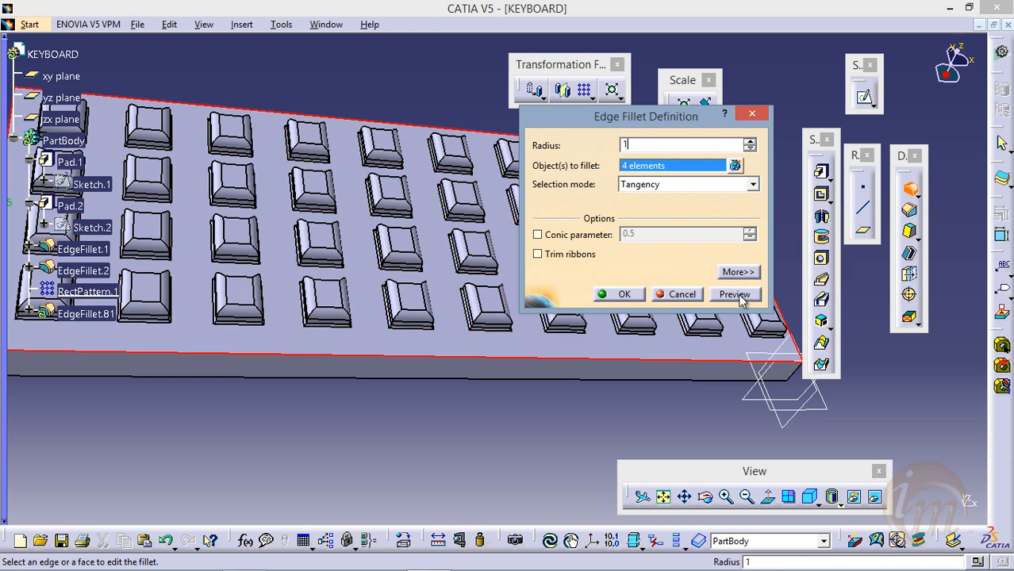
pyautogui.click(738, 298)
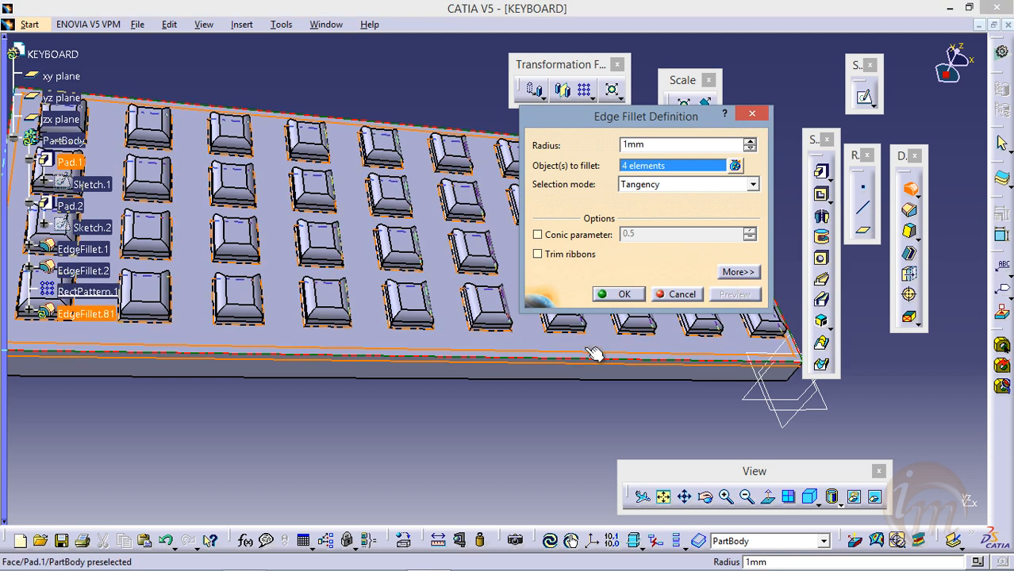
pyautogui.click(608, 295)
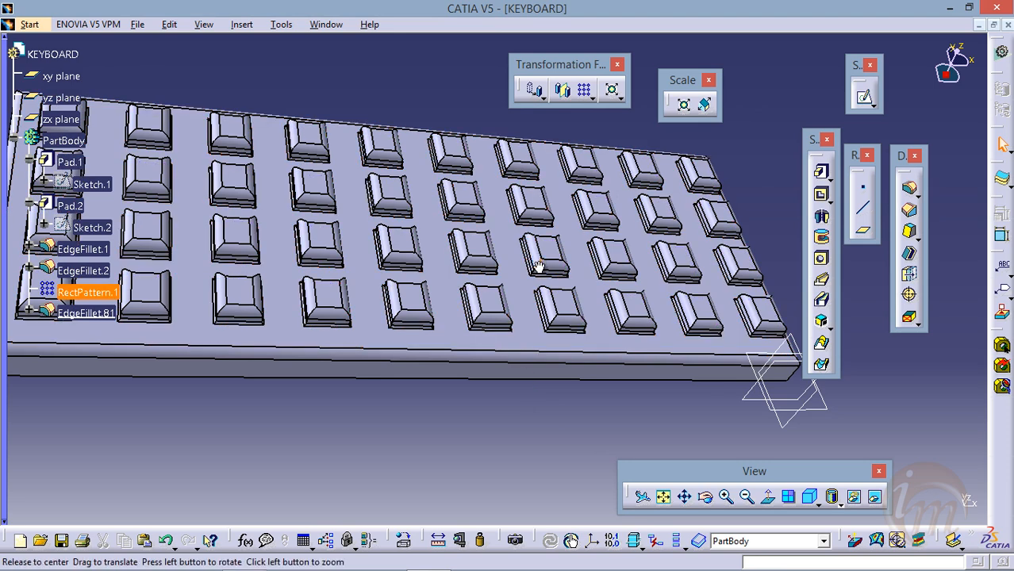
# - Sketch a circle about 1.3 mm in diameter on the plate's long rear side face, near one end
pyautogui.moveTo(540, 264); pyautogui.dragTo(576, 333, button='middle')
pyautogui.moveTo(454, 332); pyautogui.dragTo(571, 258, button='middle')
pyautogui.moveTo(666, 268); pyautogui.dragTo(520, 350, button='middle')
pyautogui.click(518, 295)
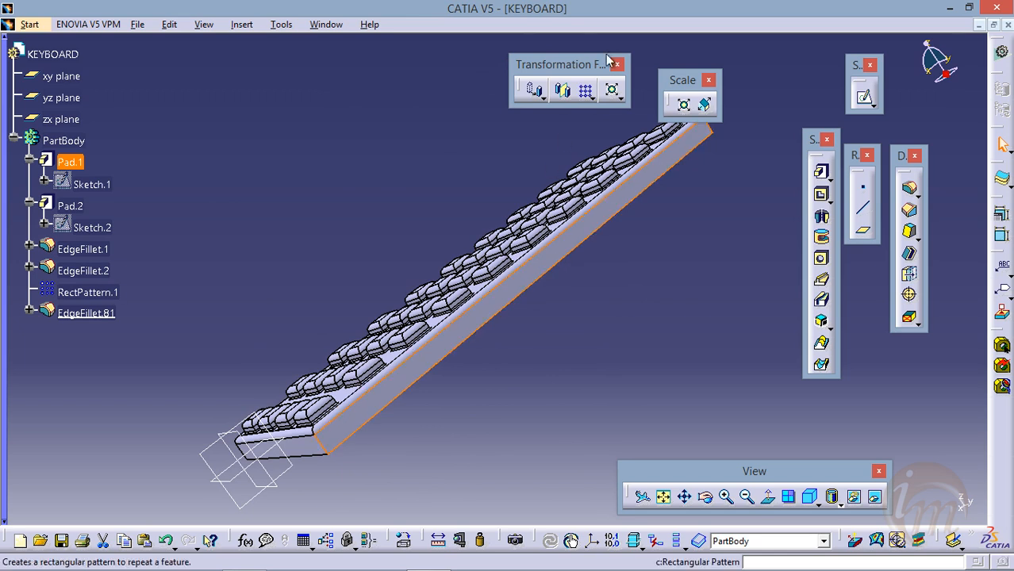
pyautogui.click(864, 97)
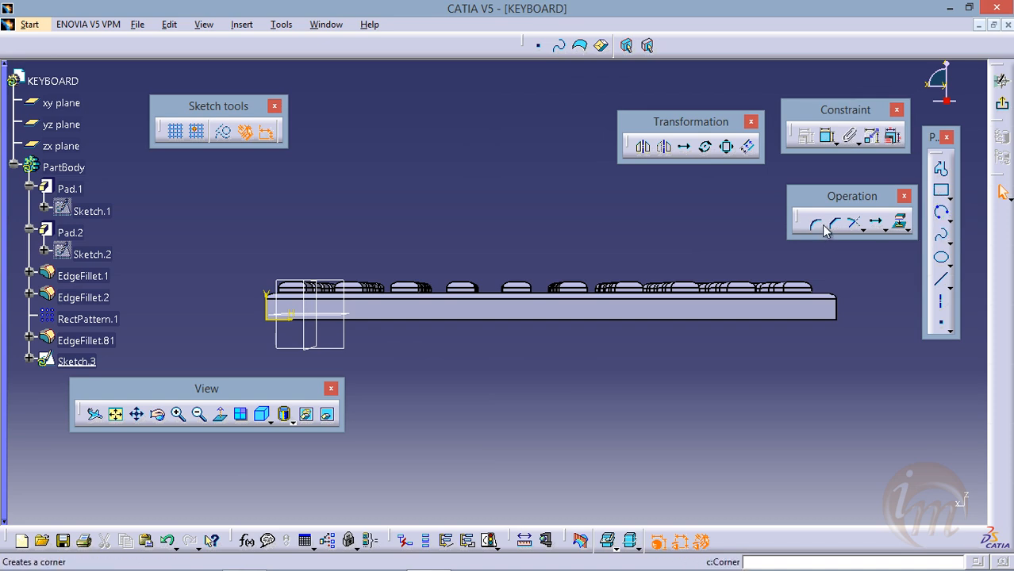
pyautogui.click(952, 222)
pyautogui.click(876, 236)
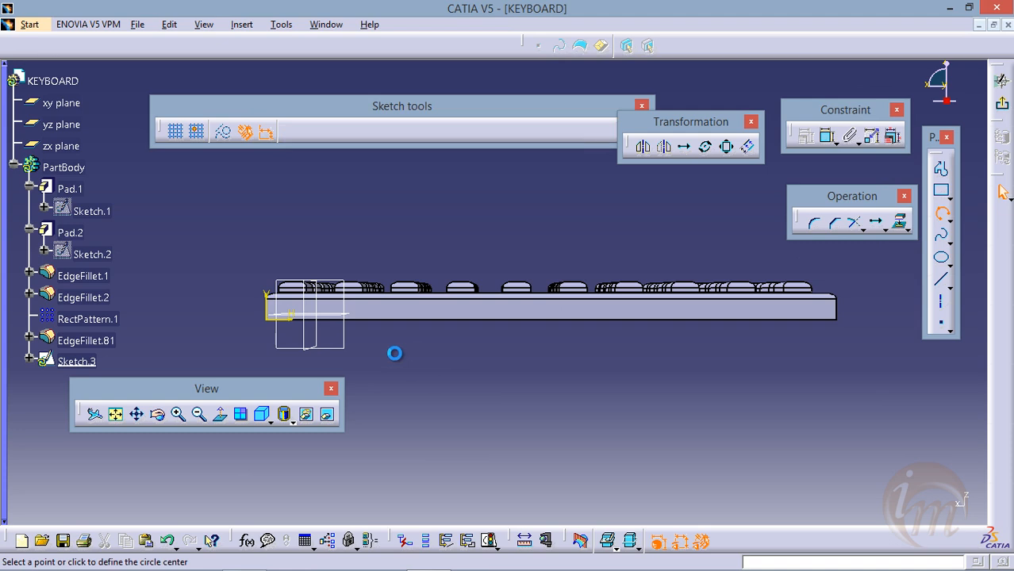
pyautogui.click(383, 313)
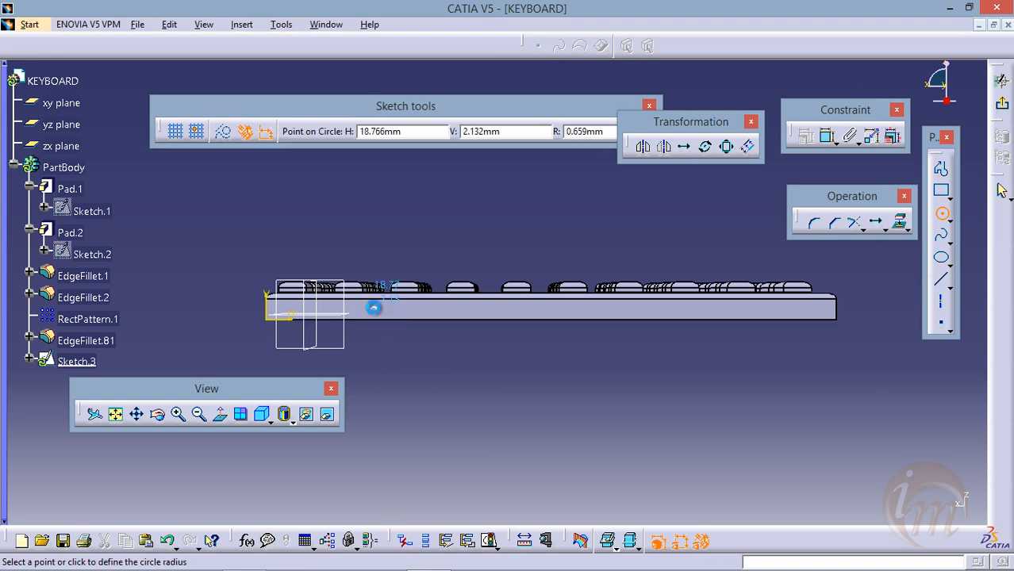
pyautogui.click(374, 308)
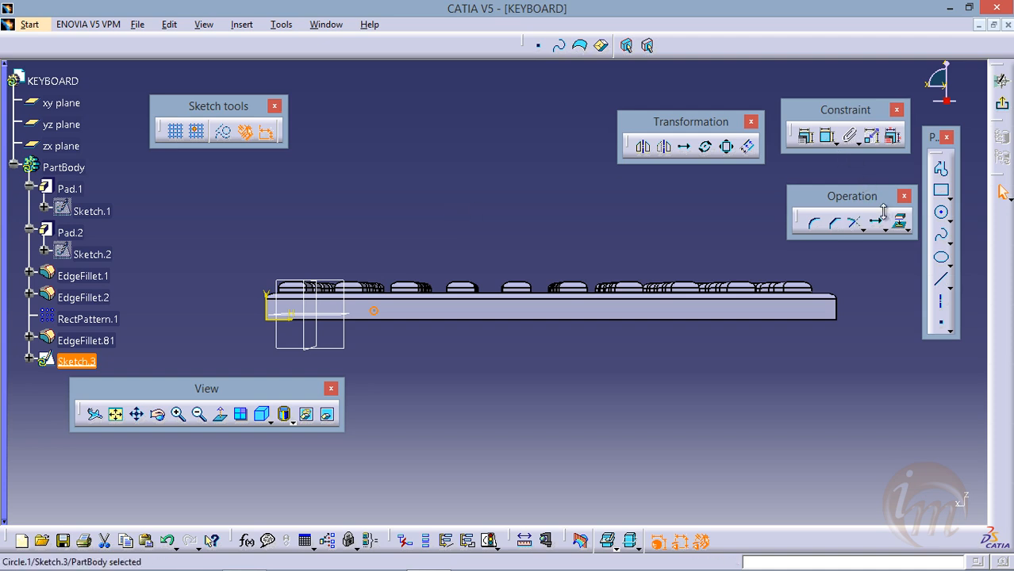
# - Constrain the circle's diameter to 1.5 mm and exit the sketch
pyautogui.click(829, 138)
pyautogui.click(431, 238)
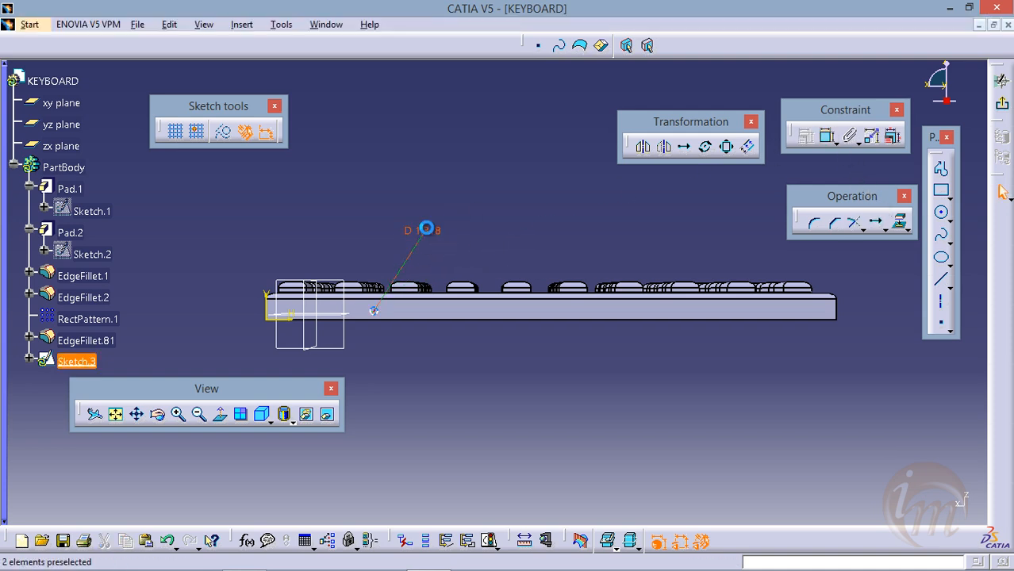
pyautogui.doubleClick(428, 235)
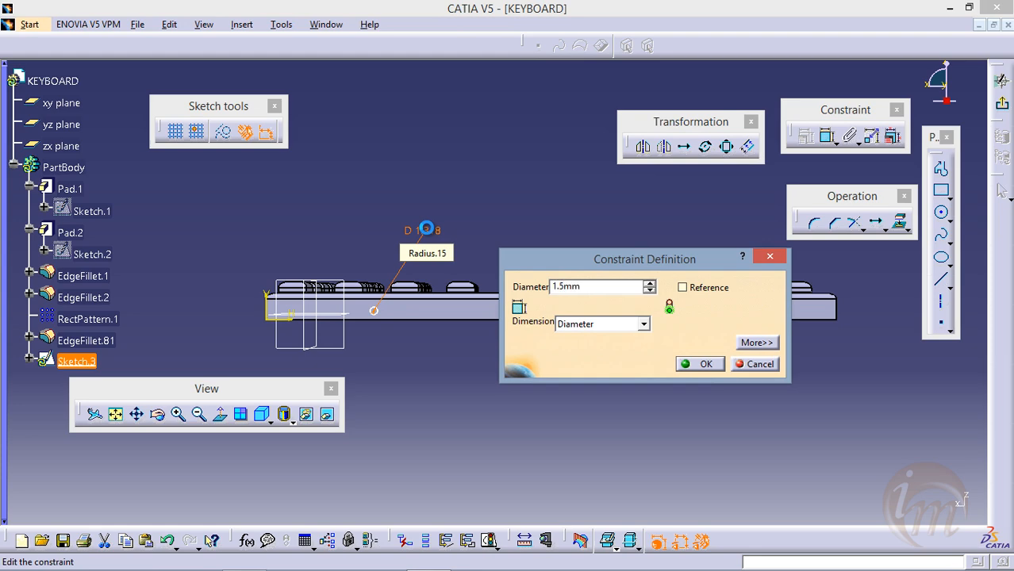
pyautogui.press('Return')
pyautogui.click(1002, 80)
# - Create a reference plane offset from the yz plane in the negative direction, near the middle of the plate's length
pyautogui.moveTo(450, 283)
pyautogui.mouseDown(button='middle')
pyautogui.moveTo(453, 408)
pyautogui.moveTo(543, 340)
pyautogui.moveTo(494, 419)
pyautogui.moveTo(552, 330)
pyautogui.moveTo(527, 401)
pyautogui.moveTo(471, 344)
pyautogui.moveTo(509, 329)
pyautogui.moveTo(512, 380)
pyautogui.moveTo(350, 403)
pyautogui.moveTo(449, 348)
pyautogui.moveTo(471, 317)
pyautogui.moveTo(472, 340)
pyautogui.moveTo(483, 317)
pyautogui.moveTo(448, 310)
pyautogui.moveTo(452, 330)
pyautogui.moveTo(465, 311)
pyautogui.moveTo(491, 301)
pyautogui.moveTo(488, 325)
pyautogui.moveTo(447, 347)
pyautogui.moveTo(454, 320)
pyautogui.moveTo(445, 337)
pyautogui.mouseUp(button='middle')
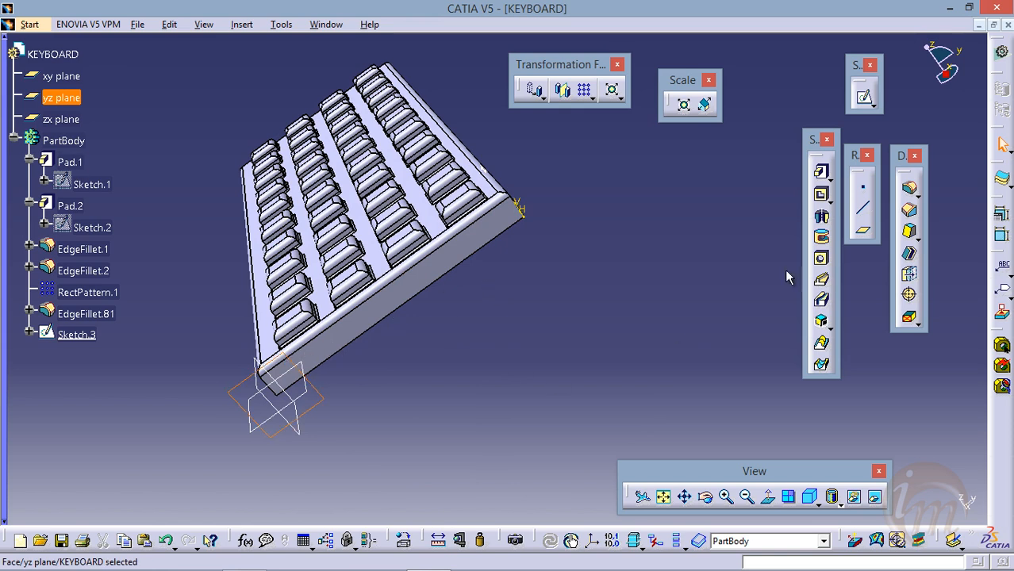
pyautogui.click(863, 231)
pyautogui.moveTo(486, 333); pyautogui.dragTo(401, 420, button='middle')
pyautogui.moveTo(340, 461); pyautogui.dragTo(215, 385)
pyautogui.moveTo(215, 384); pyautogui.dragTo(459, 439, button='middle')
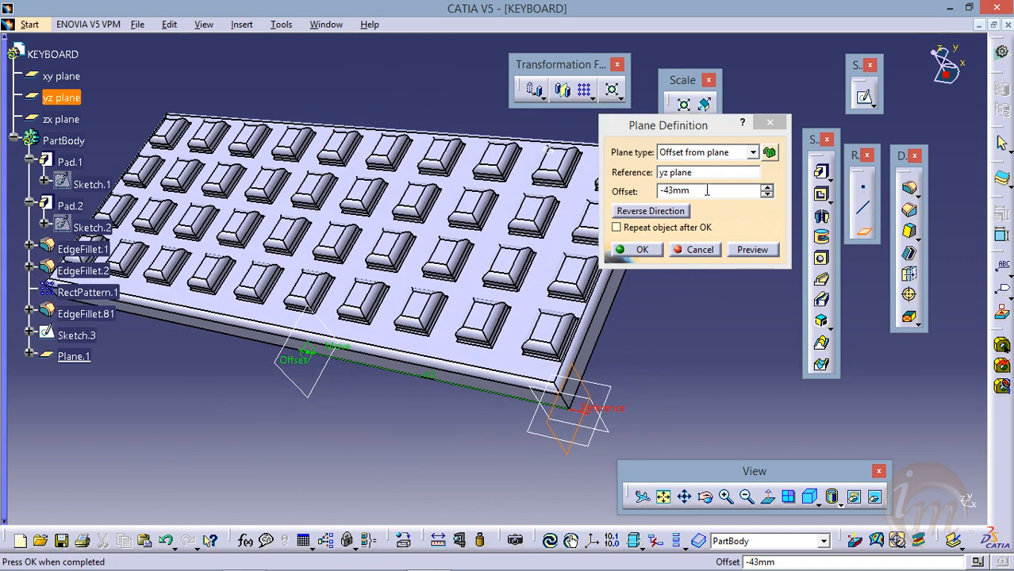
pyautogui.click(707, 191)
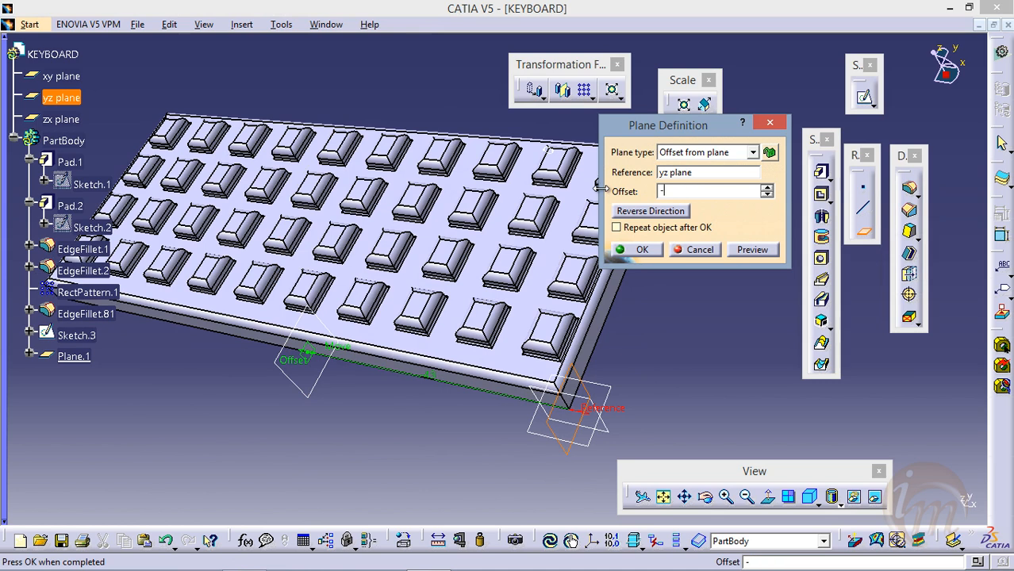
pyautogui.click(635, 249)
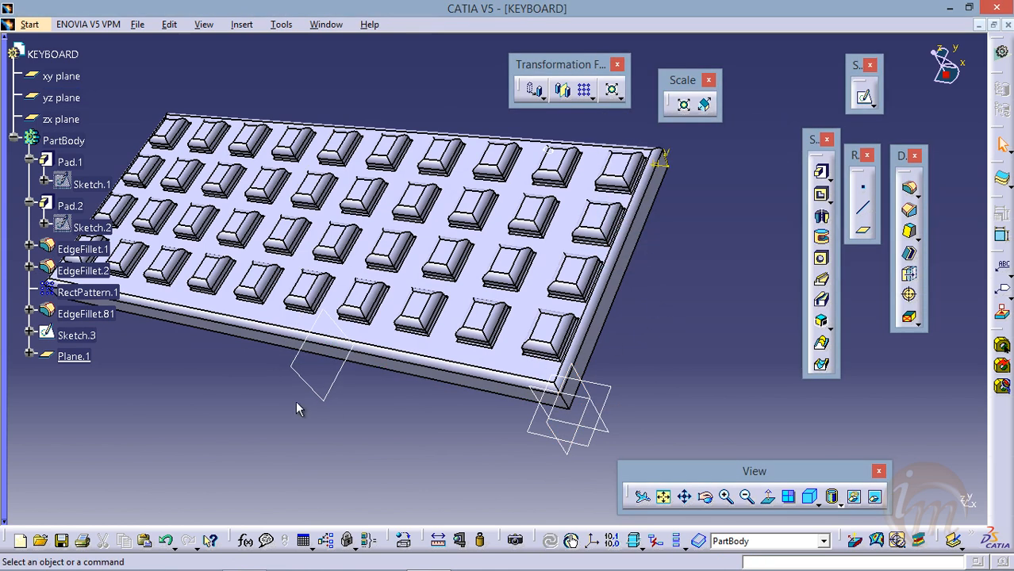
# - Sketch an open spline on the offset plane, starting at the plate's rear face, looping beneath the plate and ending beyond its front side; exit the sketch
pyautogui.click(295, 365)
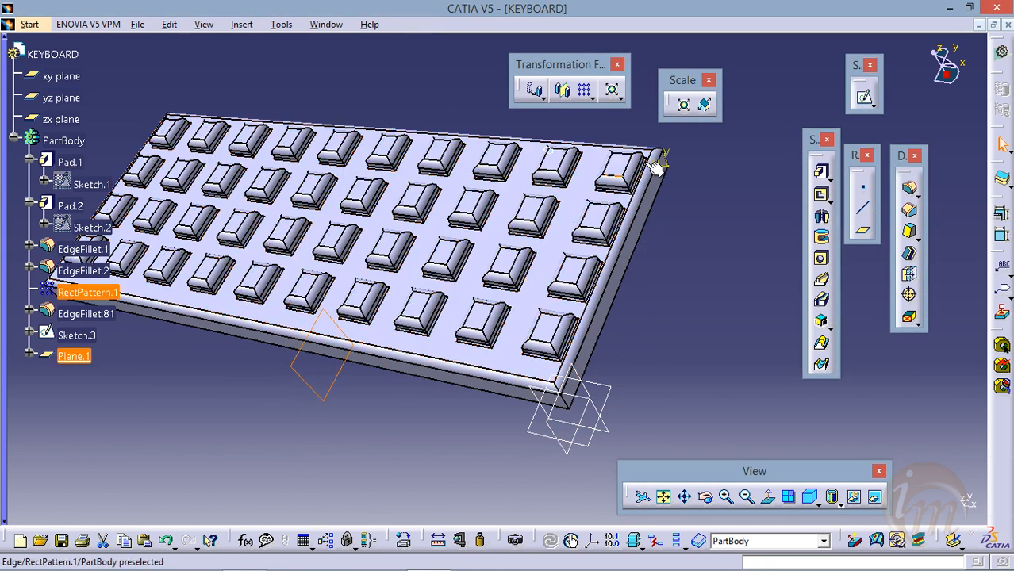
pyautogui.click(865, 97)
pyautogui.moveTo(506, 279)
pyautogui.mouseDown(button='middle')
pyautogui.moveTo(529, 308)
pyautogui.moveTo(500, 286)
pyautogui.moveTo(512, 271)
pyautogui.moveTo(474, 279)
pyautogui.moveTo(467, 266)
pyautogui.moveTo(486, 276)
pyautogui.moveTo(487, 263)
pyautogui.mouseUp(button='middle')
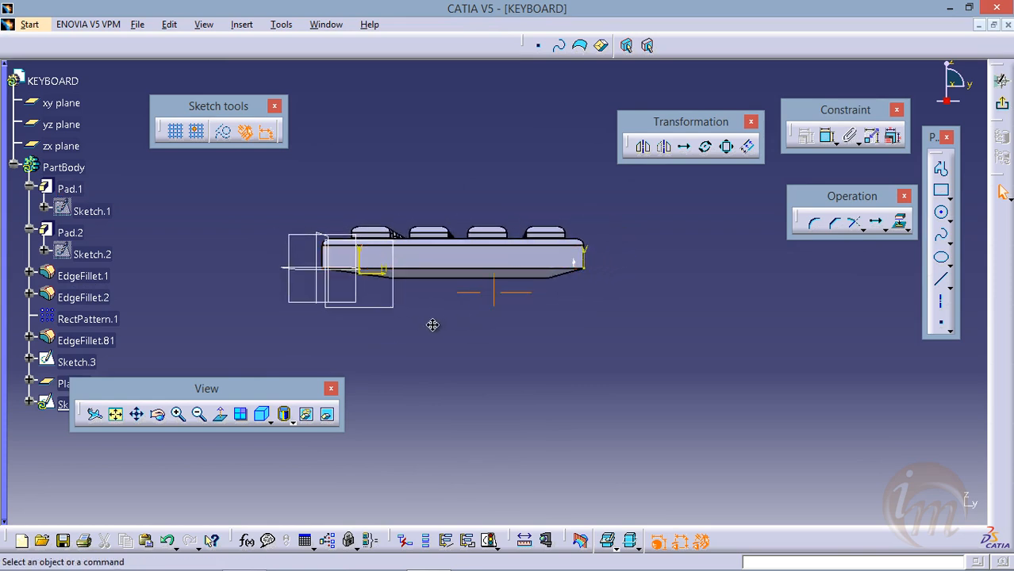
pyautogui.click(942, 235)
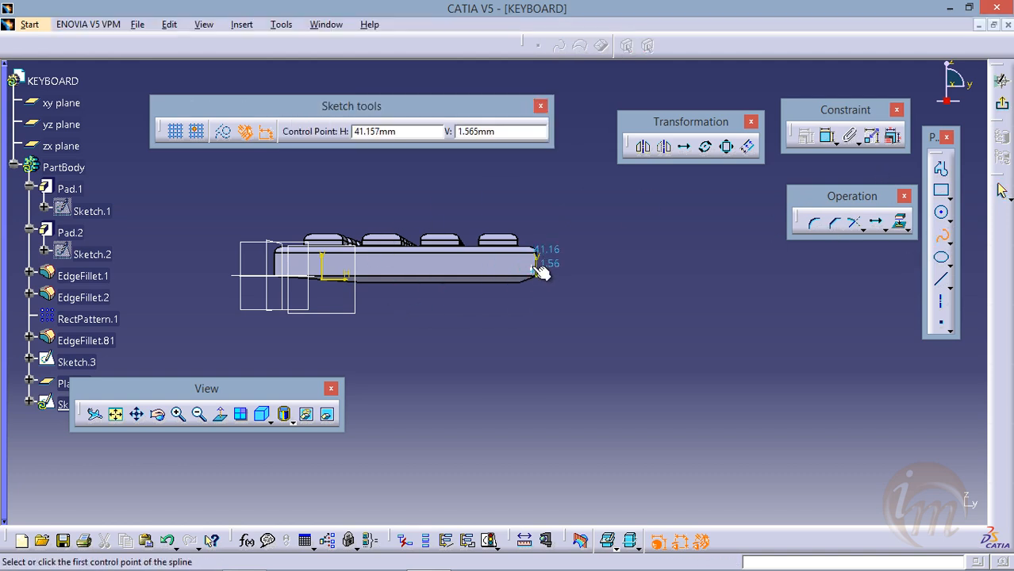
pyautogui.moveTo(527, 275); pyautogui.dragTo(460, 295, button='middle')
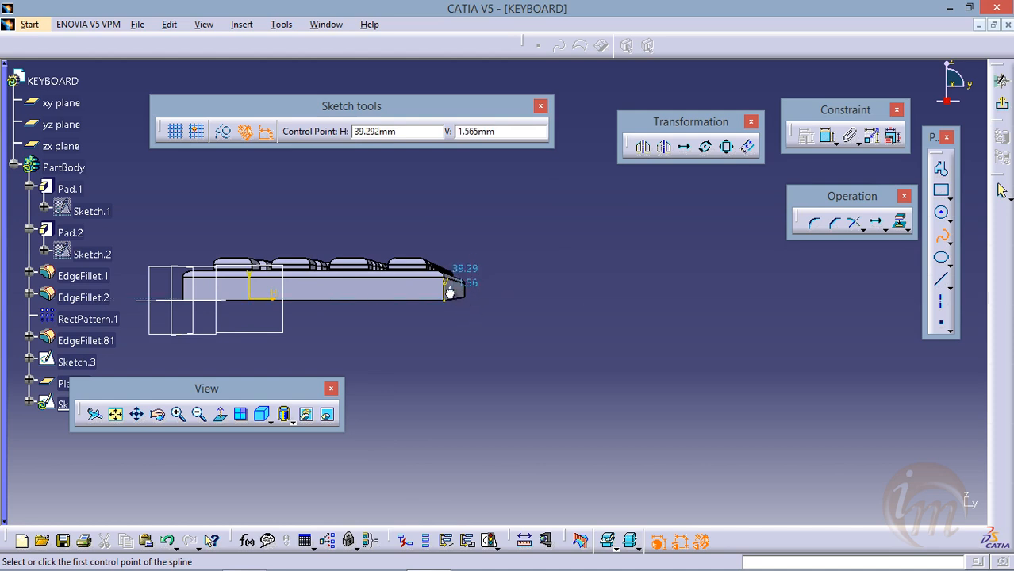
pyautogui.click(450, 293)
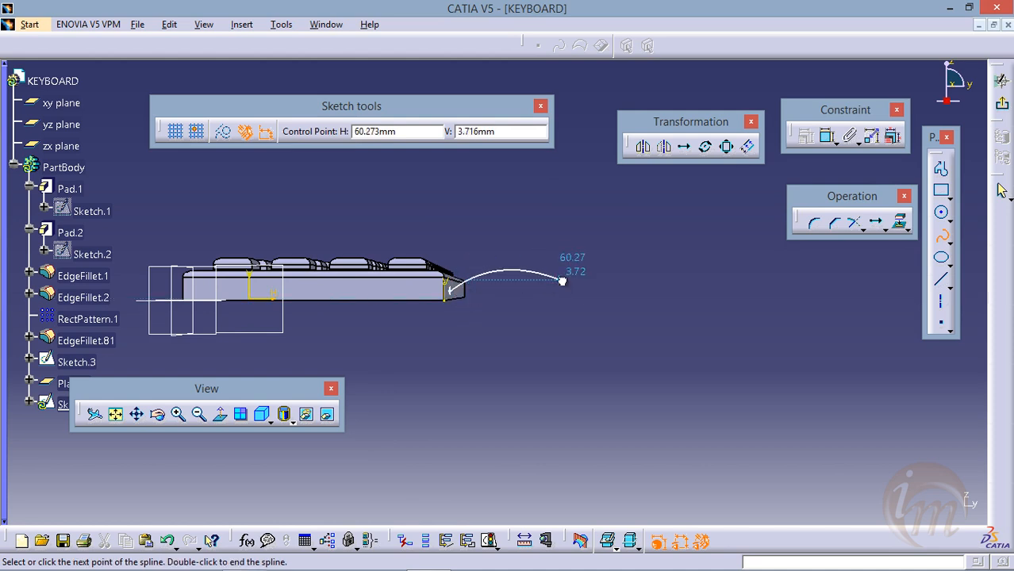
pyautogui.click(641, 341)
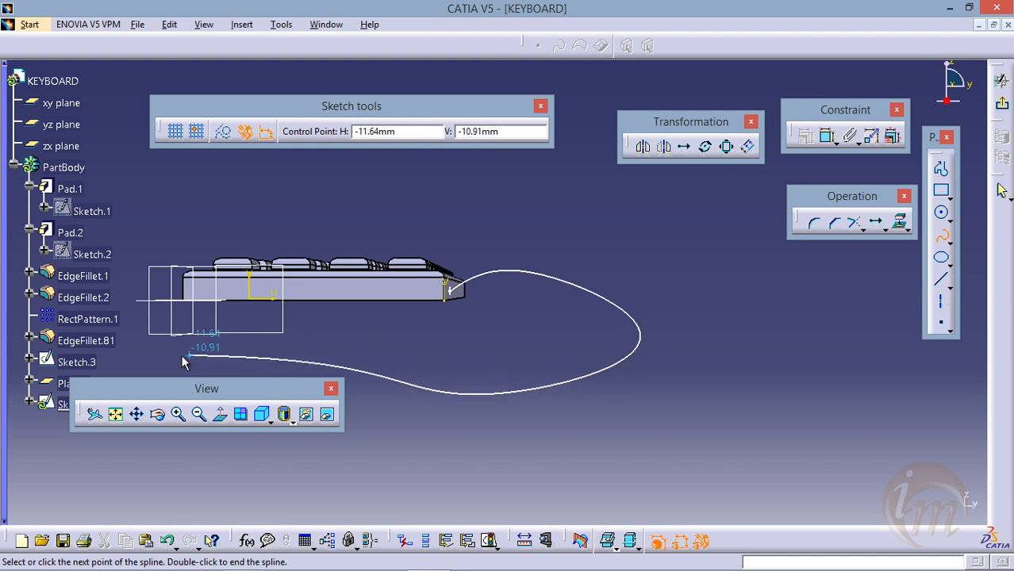
pyautogui.middleClick(135, 361)
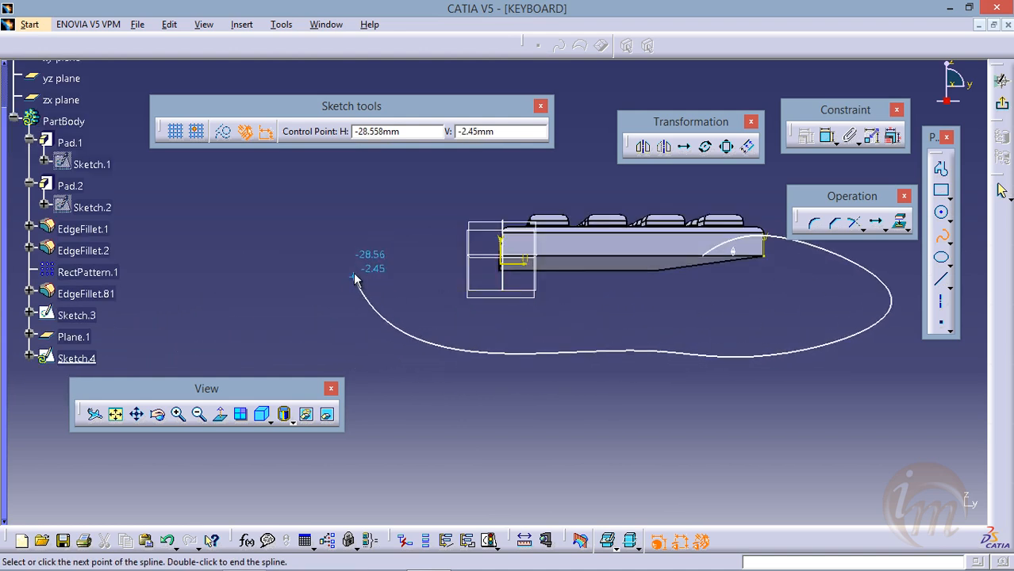
pyautogui.doubleClick(355, 274)
pyautogui.click(448, 195)
pyautogui.moveTo(450, 197); pyautogui.dragTo(549, 316, button='middle')
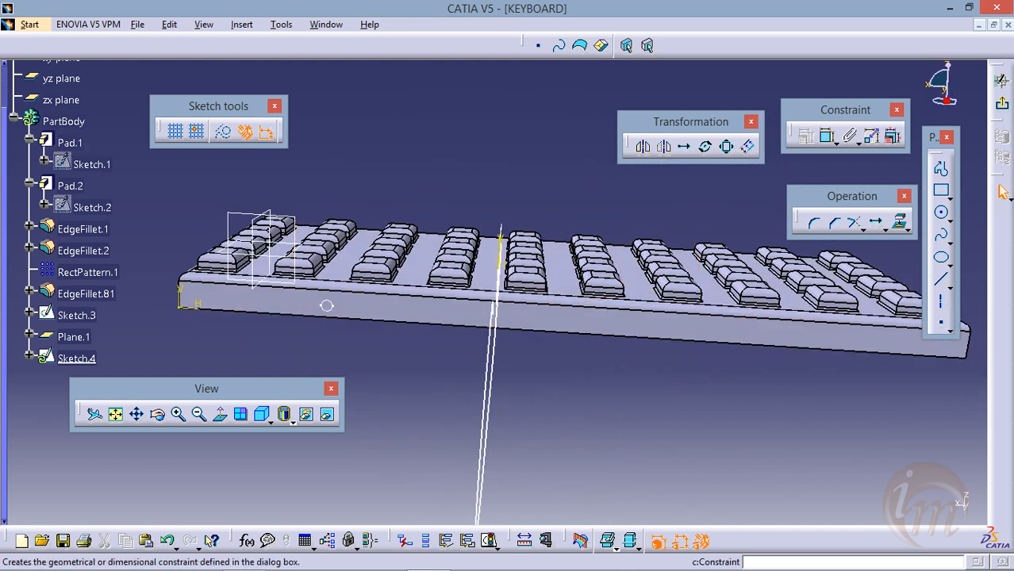
pyautogui.click(1002, 104)
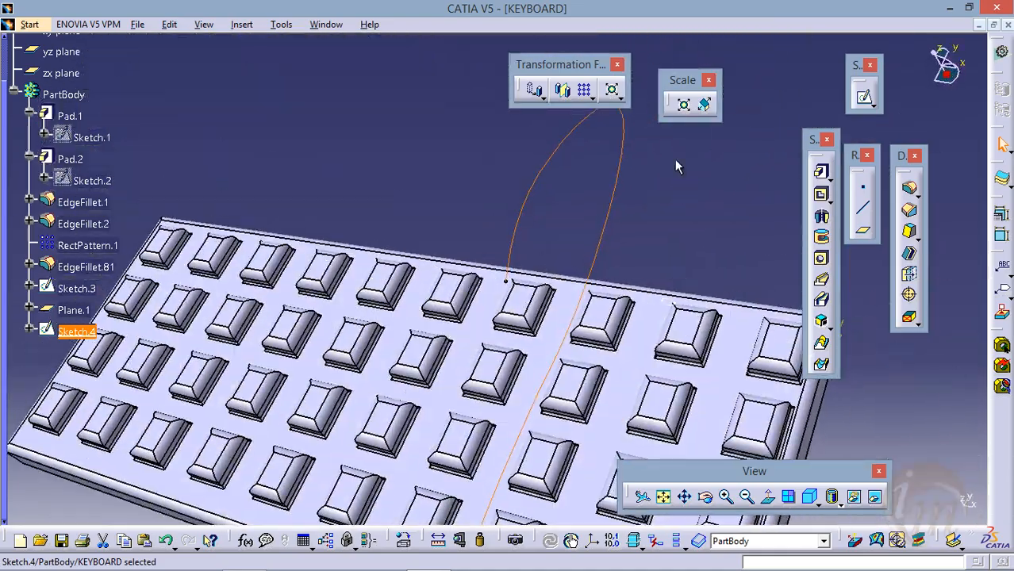
# - Create a rib using the 1.5 mm circle as profile and the spline as center curve, with Keep angle profile control
pyautogui.moveTo(663, 201); pyautogui.dragTo(405, 357, button='middle')
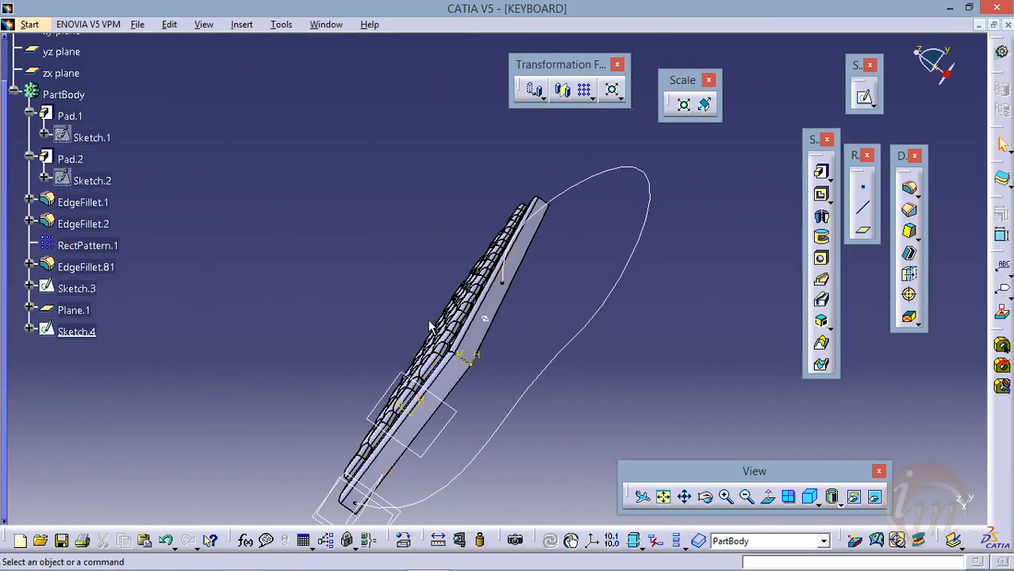
pyautogui.moveTo(499, 350); pyautogui.dragTo(565, 274, button='middle')
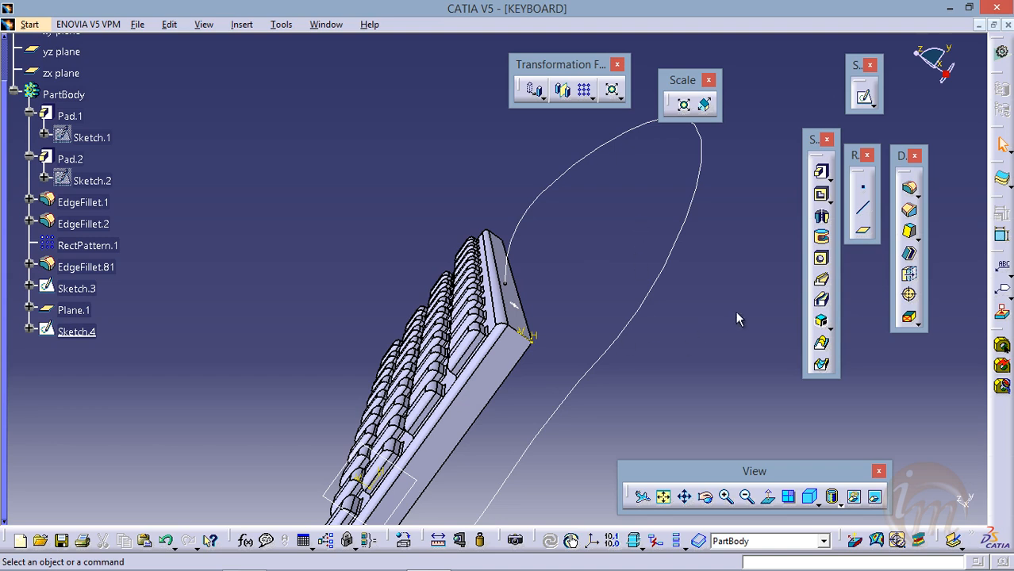
pyautogui.click(821, 279)
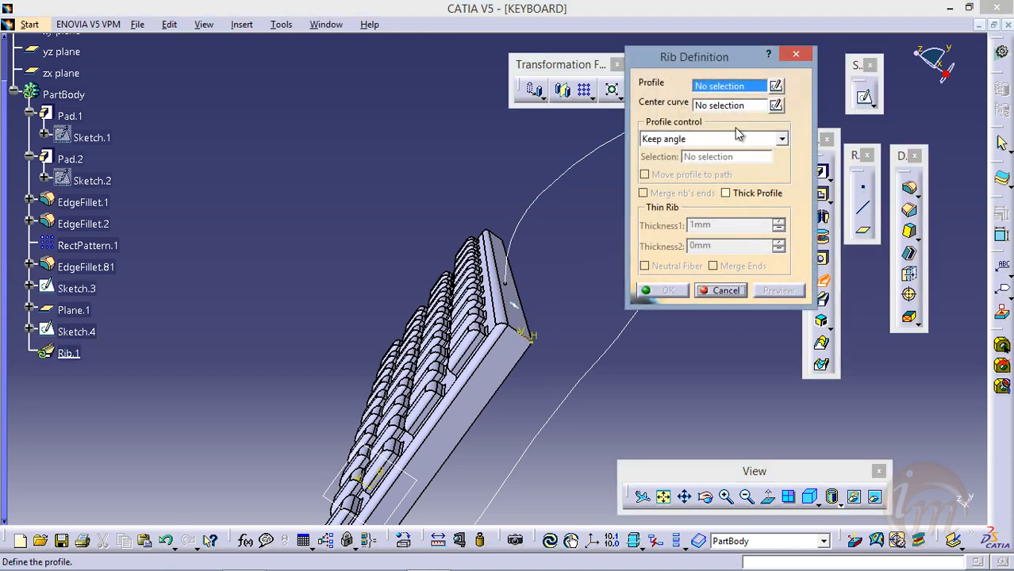
pyautogui.click(508, 289)
pyautogui.moveTo(429, 238)
pyautogui.mouseDown(button='middle')
pyautogui.moveTo(446, 362)
pyautogui.moveTo(476, 350)
pyautogui.moveTo(476, 278)
pyautogui.moveTo(451, 308)
pyautogui.moveTo(481, 359)
pyautogui.moveTo(457, 295)
pyautogui.moveTo(541, 336)
pyautogui.mouseUp(button='middle')
pyautogui.click(516, 176)
pyautogui.click(777, 291)
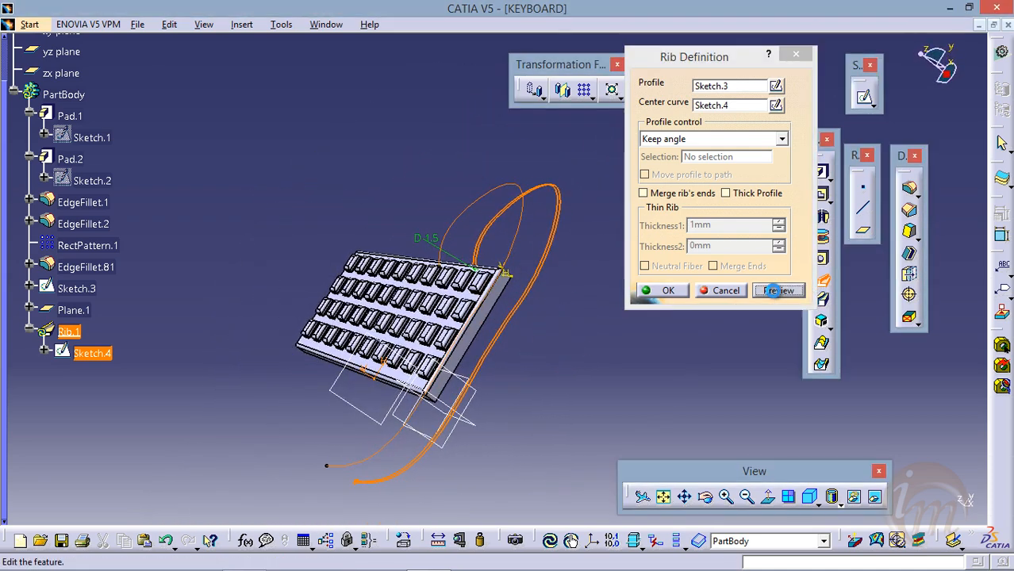
pyautogui.click(665, 291)
# - Sketch a rectangle about 1.6 mm wide around the circular end face at the cable rib's free end and exit the sketch
pyautogui.moveTo(532, 317); pyautogui.dragTo(417, 296, button='middle')
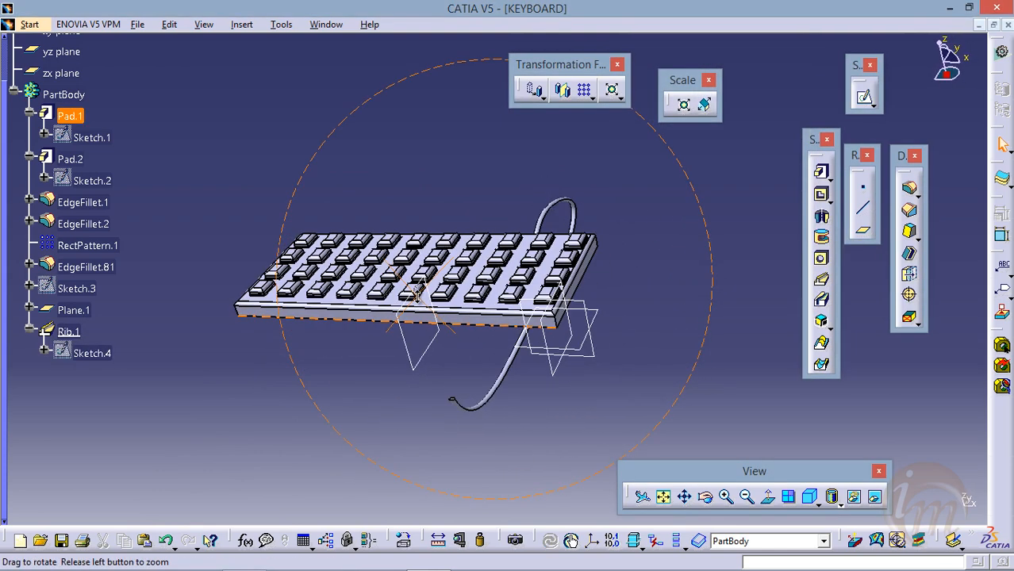
pyautogui.moveTo(478, 348); pyautogui.dragTo(443, 306, button='middle')
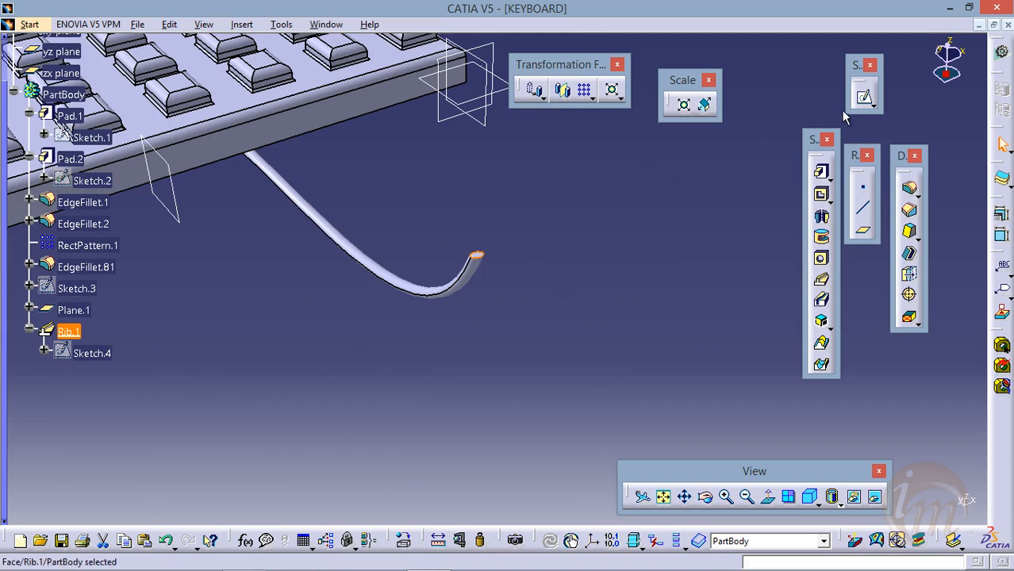
pyautogui.click(862, 97)
pyautogui.moveTo(499, 366)
pyautogui.mouseDown(button='middle')
pyautogui.moveTo(516, 342)
pyautogui.moveTo(523, 291)
pyautogui.mouseUp(button='middle')
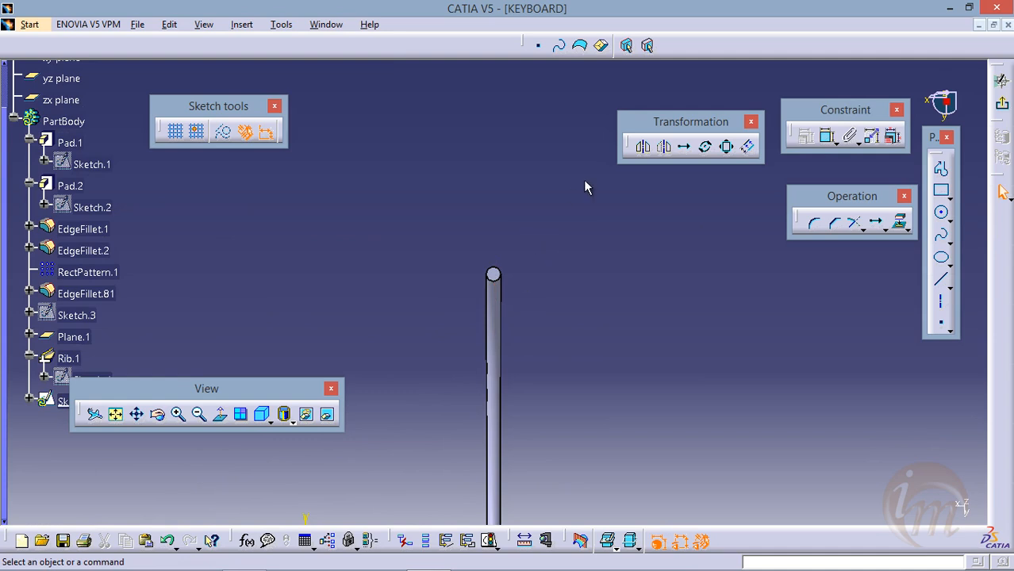
pyautogui.click(941, 190)
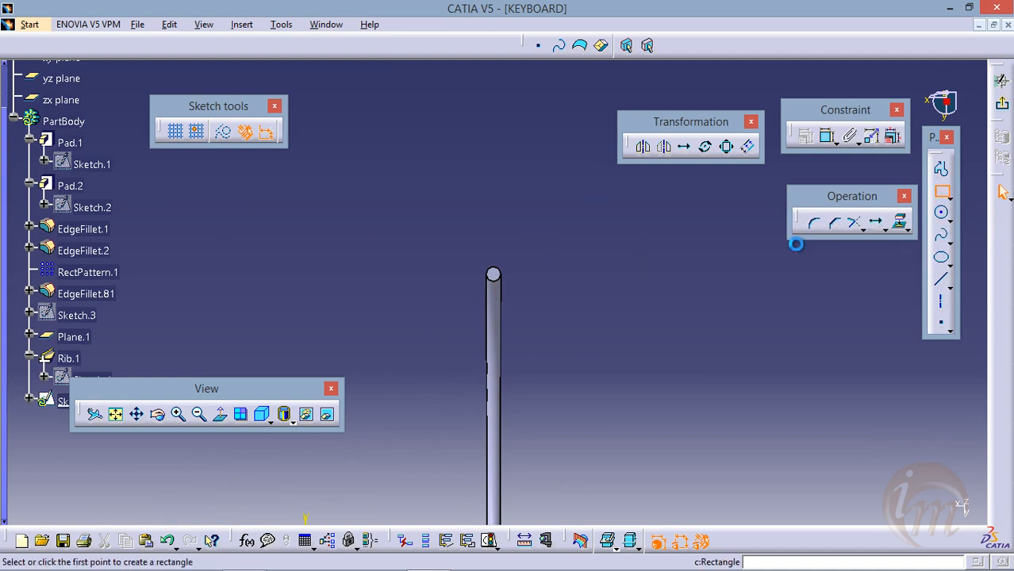
pyautogui.click(488, 270)
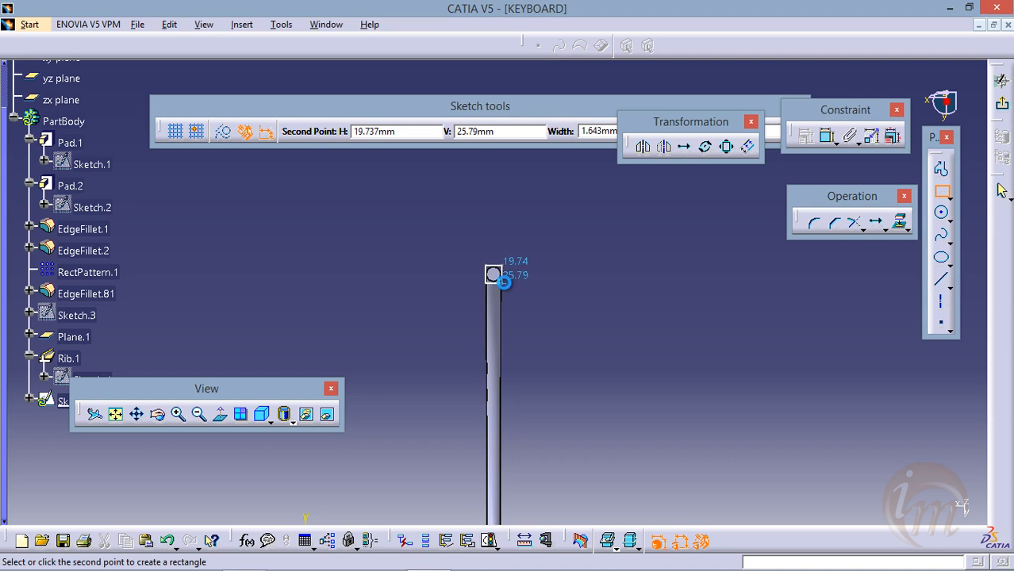
pyautogui.click(504, 282)
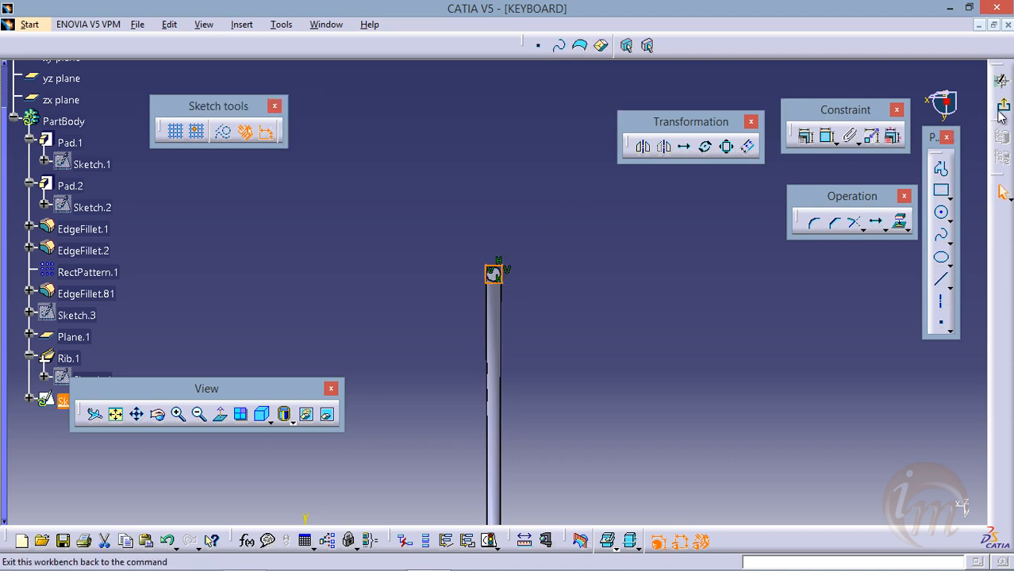
pyautogui.click(1001, 80)
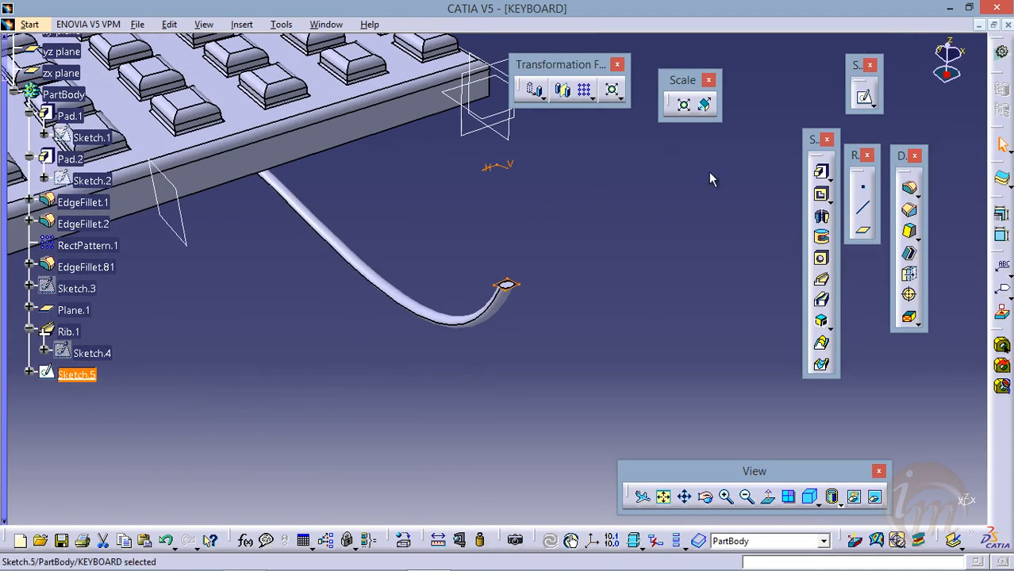
# - Pad the small rectangle at the rib's free end to a length of 3.5 mm
pyautogui.click(823, 174)
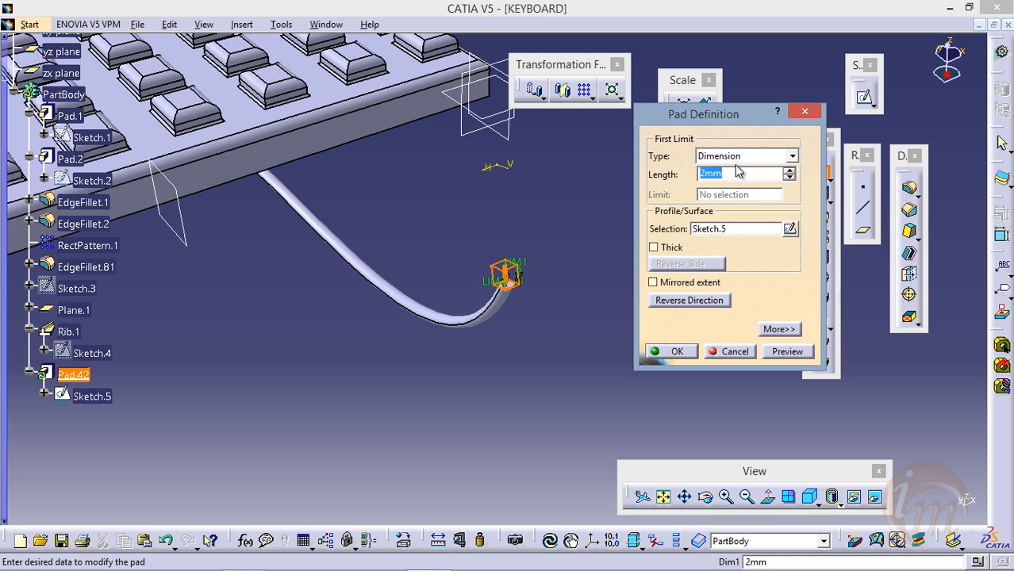
pyautogui.write('4')
pyautogui.click(787, 352)
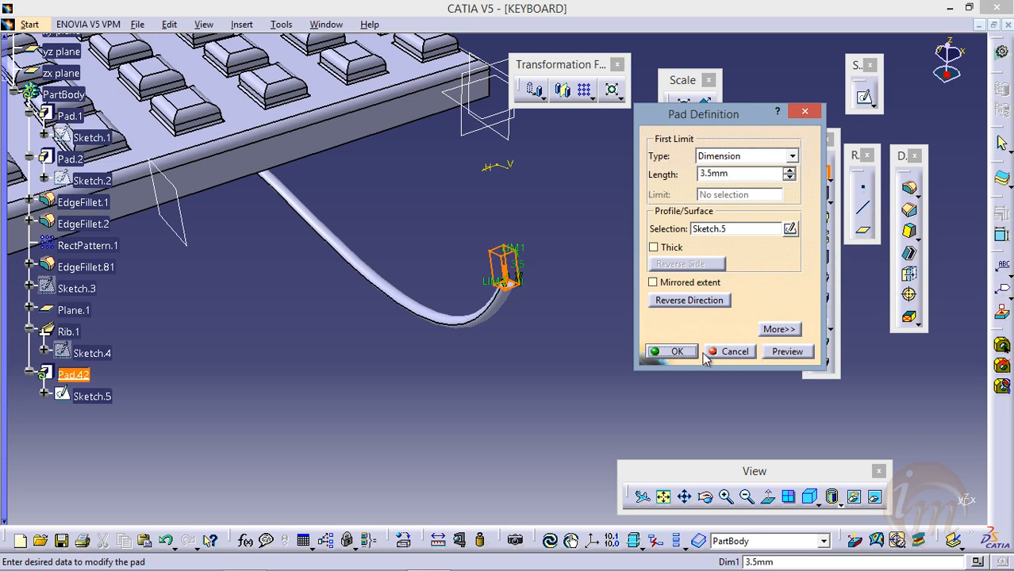
pyautogui.click(671, 351)
# - Open a new sketch on the outer end face of the 3.5 mm pad
pyautogui.moveTo(600, 277); pyautogui.dragTo(545, 300, button='middle')
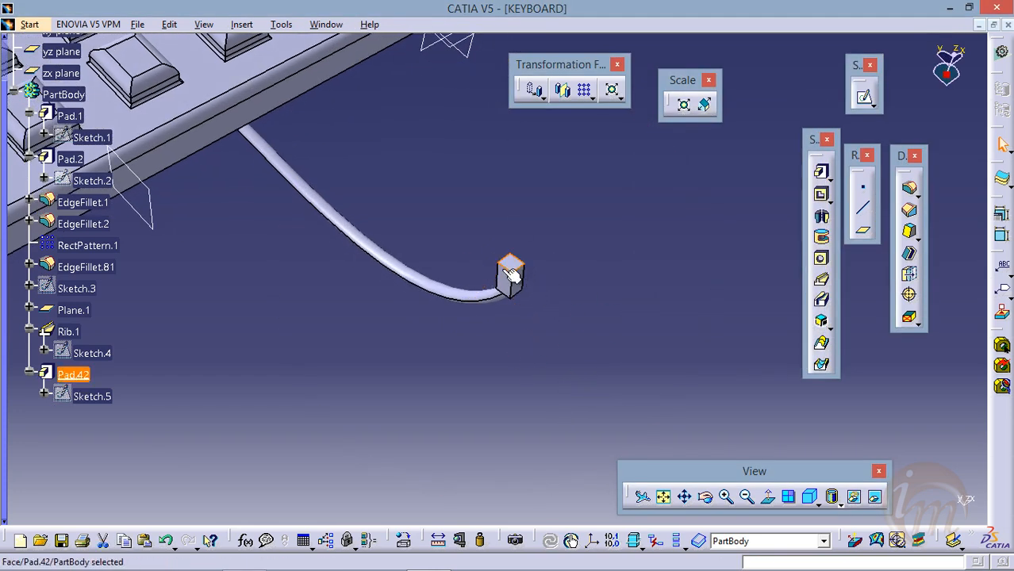
pyautogui.click(864, 96)
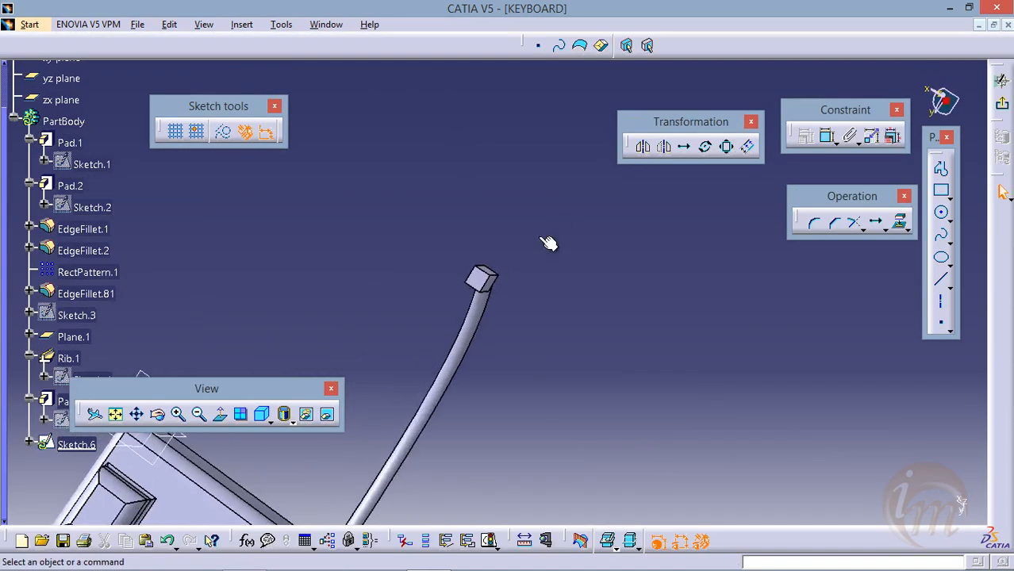
pyautogui.moveTo(531, 311); pyautogui.dragTo(565, 270, button='middle')
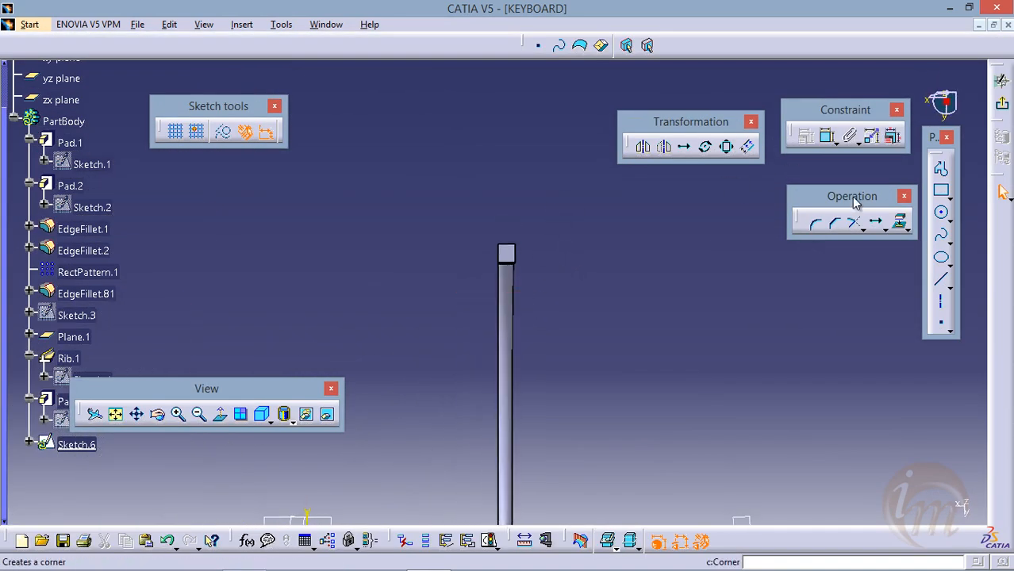
pyautogui.click(941, 191)
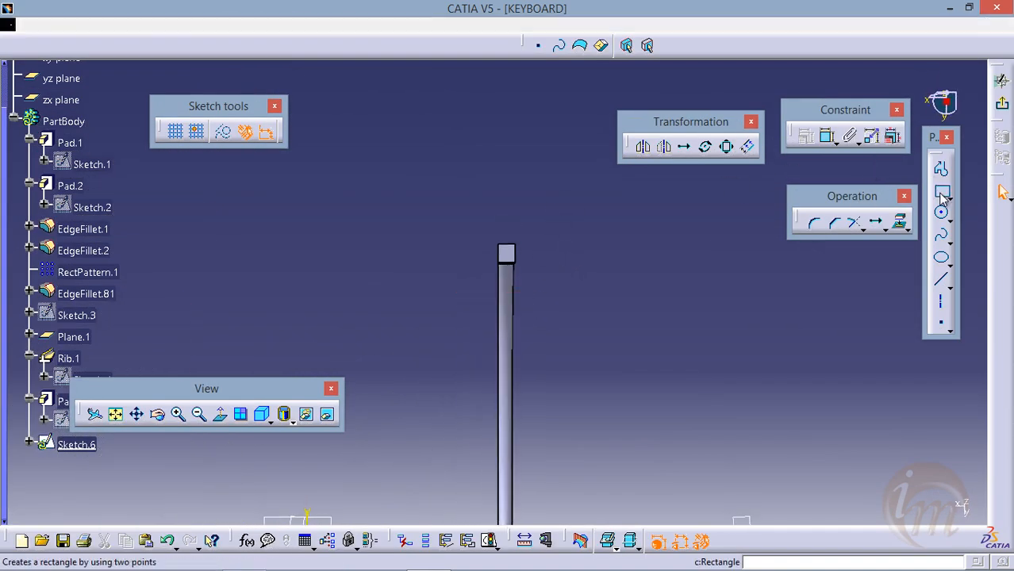
pyautogui.click(490, 236)
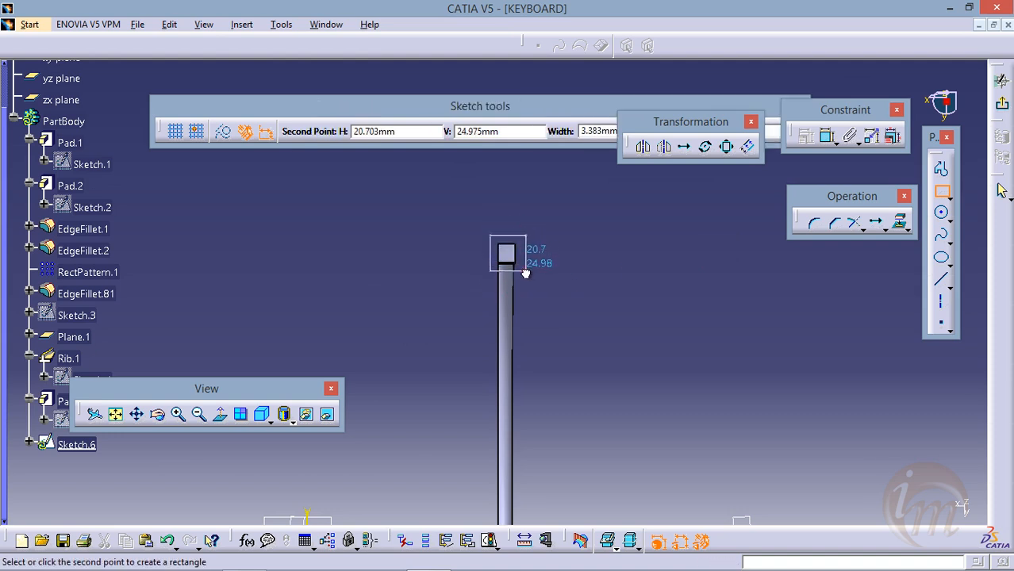
pyautogui.click(585, 241)
pyautogui.hotkey('ctrl', 'z')
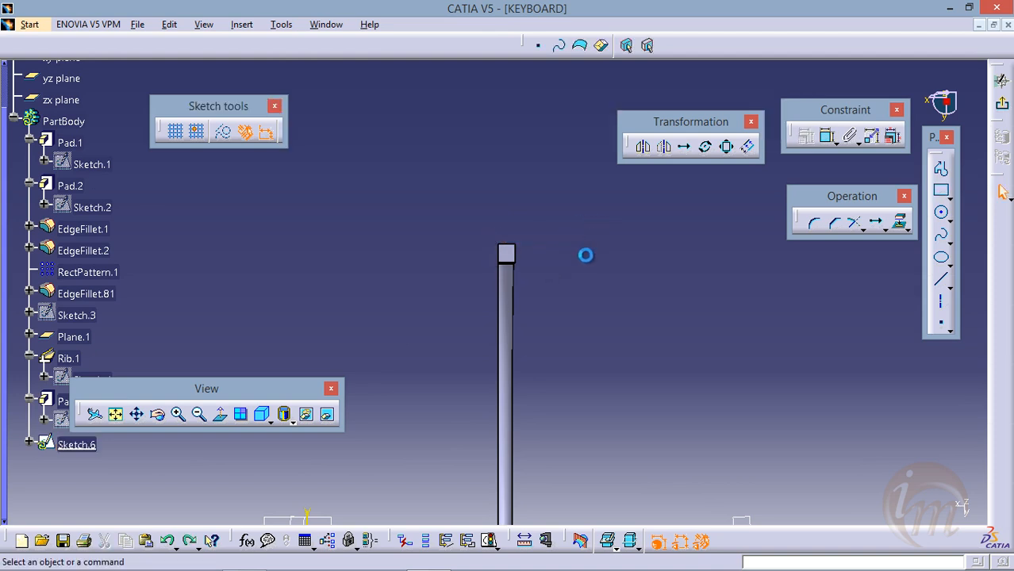
# - Draw a rectangle about 3.9 mm wide enclosing the pad's square end face
pyautogui.click(942, 191)
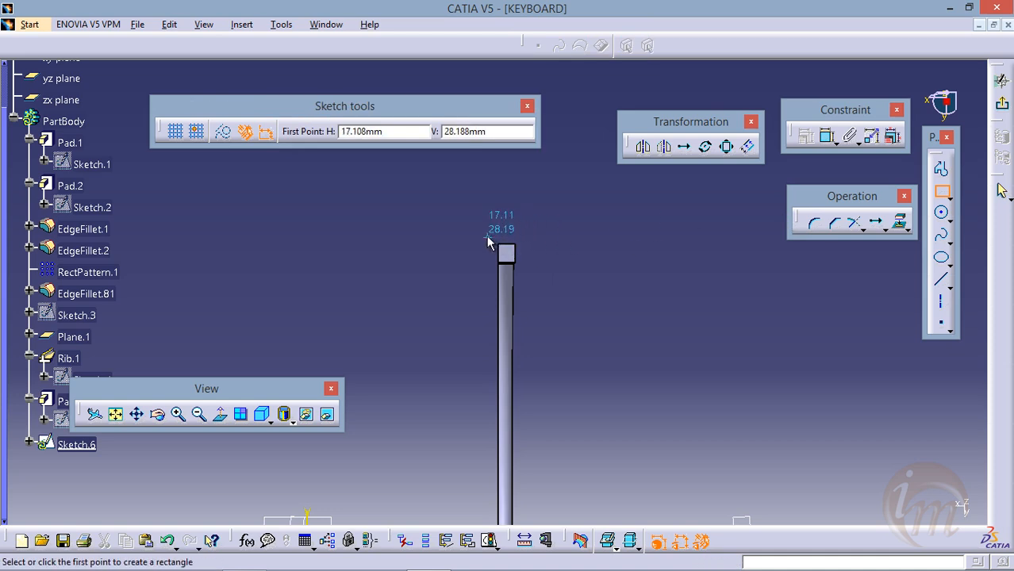
pyautogui.click(489, 238)
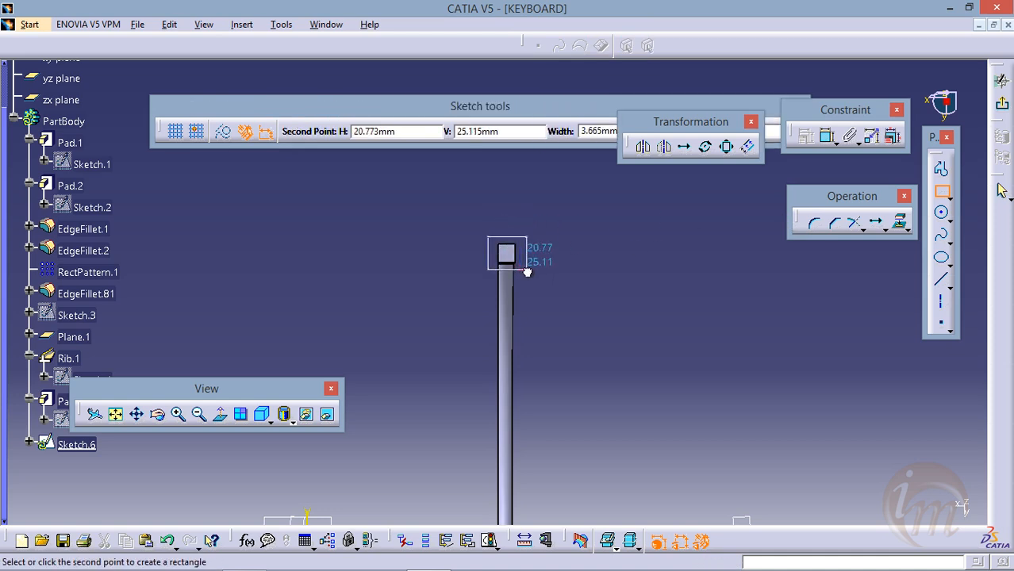
pyautogui.click(527, 270)
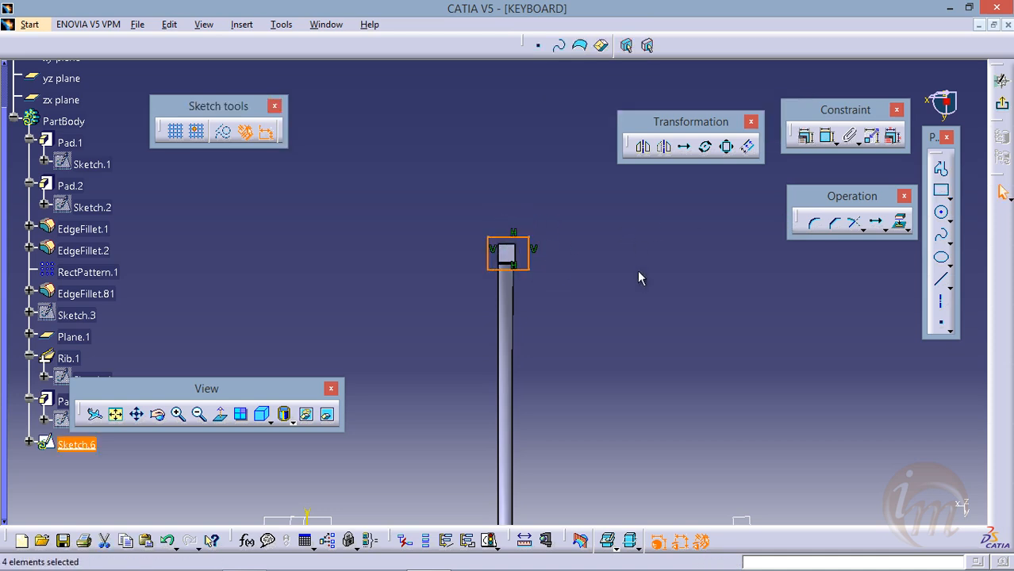
# - Dimension the enclosing rectangle's width, placing the dimension above it
pyautogui.click(828, 136)
pyautogui.click(520, 237)
pyautogui.click(520, 221)
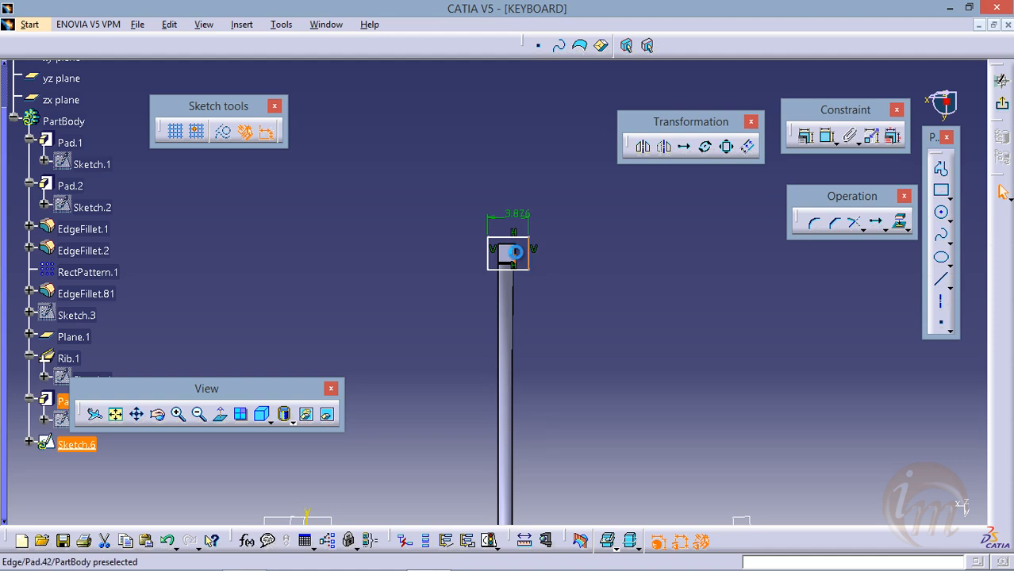
# - Constrain the distance between the pad's right edge and the rectangle's right side to 1.2 mm
pyautogui.click(515, 252)
pyautogui.click(722, 176)
pyautogui.click(828, 136)
pyautogui.click(528, 255)
pyautogui.click(585, 238)
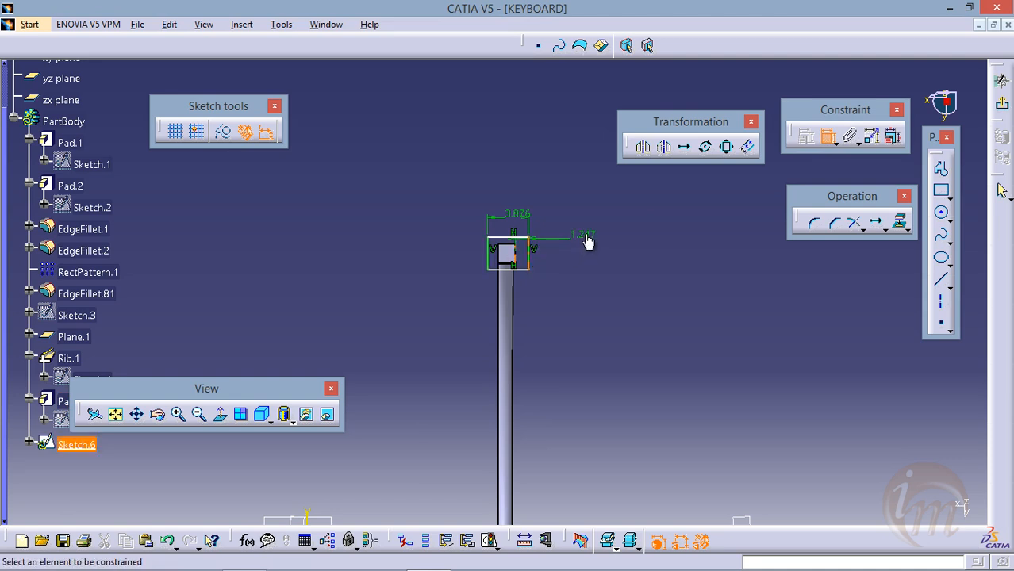
pyautogui.doubleClick(588, 237)
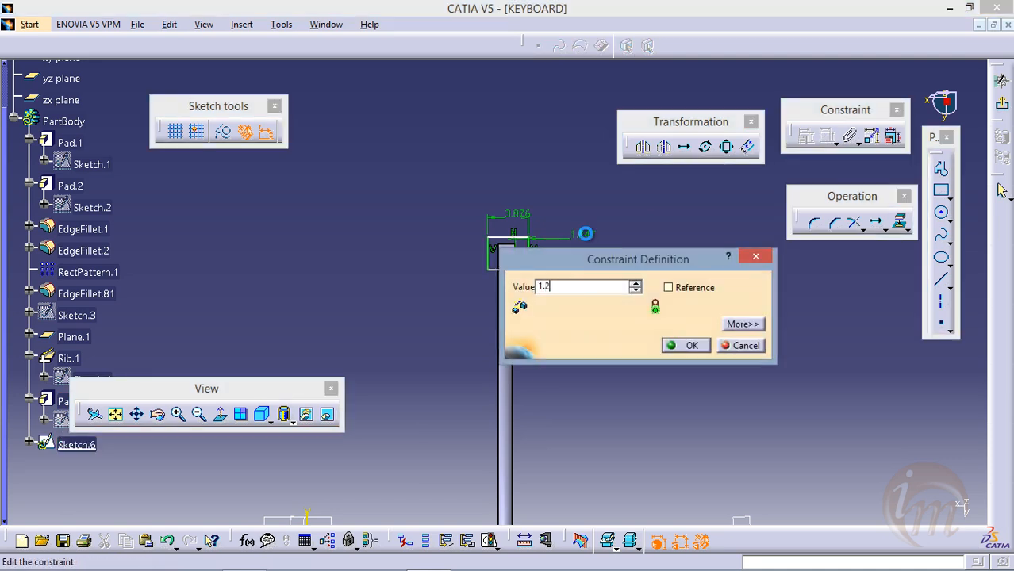
pyautogui.press('Return')
# - Set the enclosing rectangle's width to 4 mm and finish the sketch
pyautogui.doubleClick(519, 214)
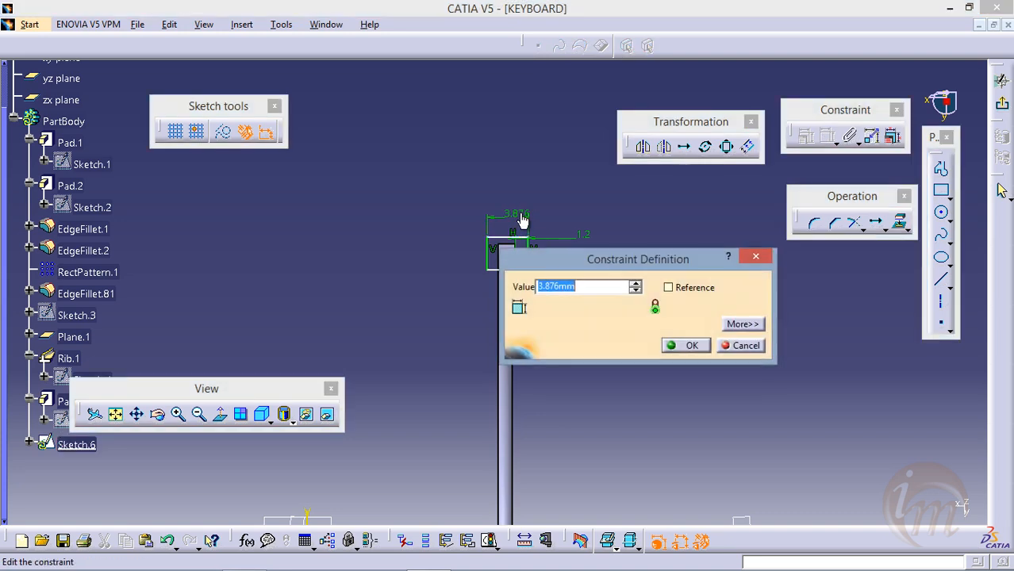
pyautogui.write('4')
pyautogui.press('Return')
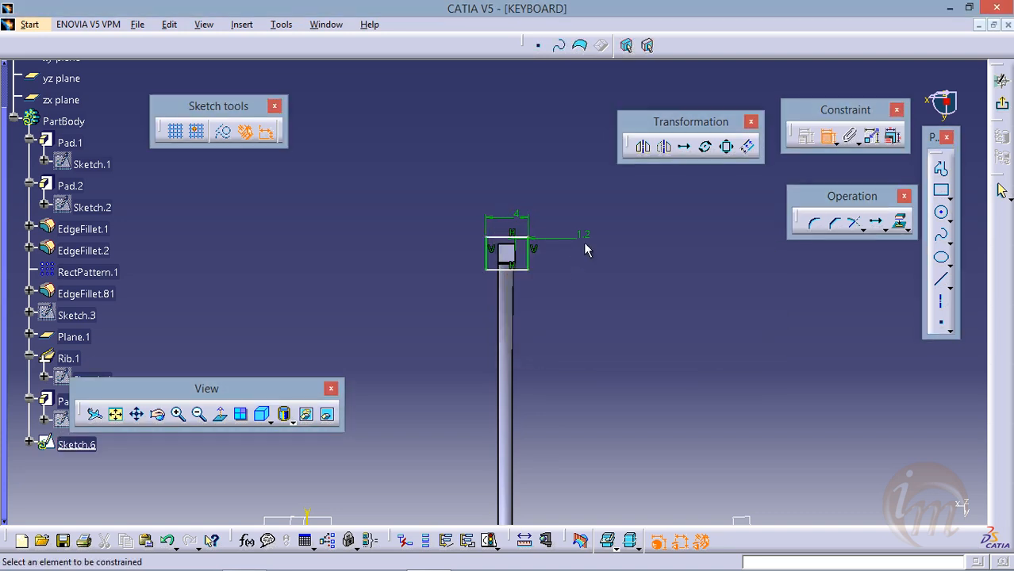
pyautogui.click(1001, 103)
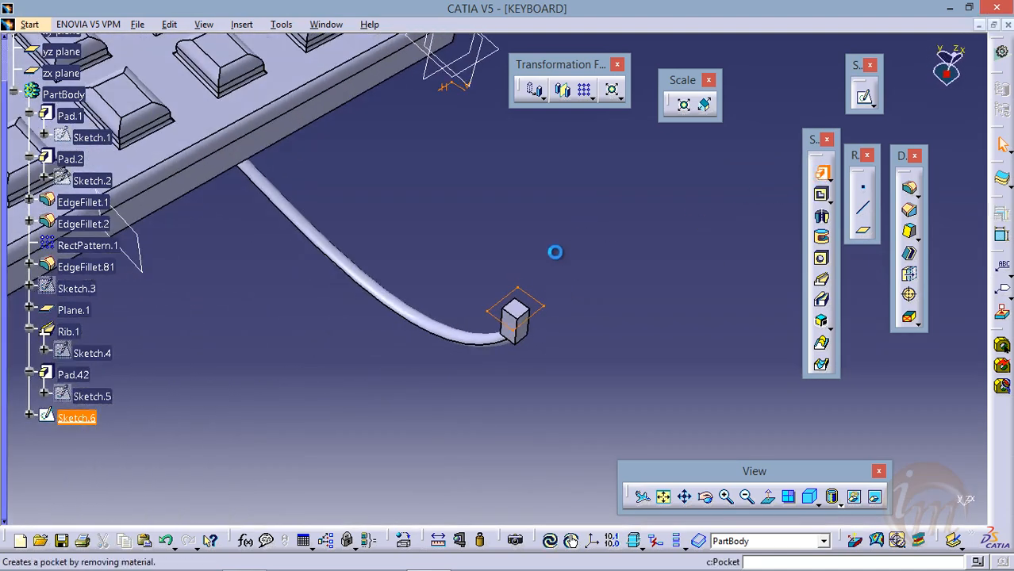
# - Extrude the enclosing rectangle 5 mm to form the connector plug's body
pyautogui.moveTo(539, 350); pyautogui.dragTo(516, 209, button='middle')
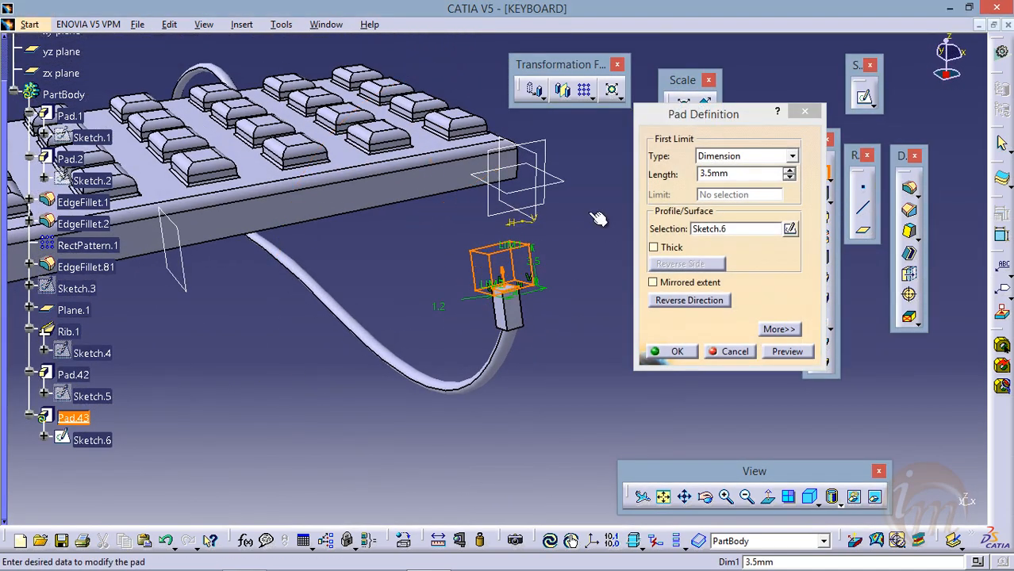
pyautogui.click(757, 176)
pyautogui.write('5')
pyautogui.press('Return')
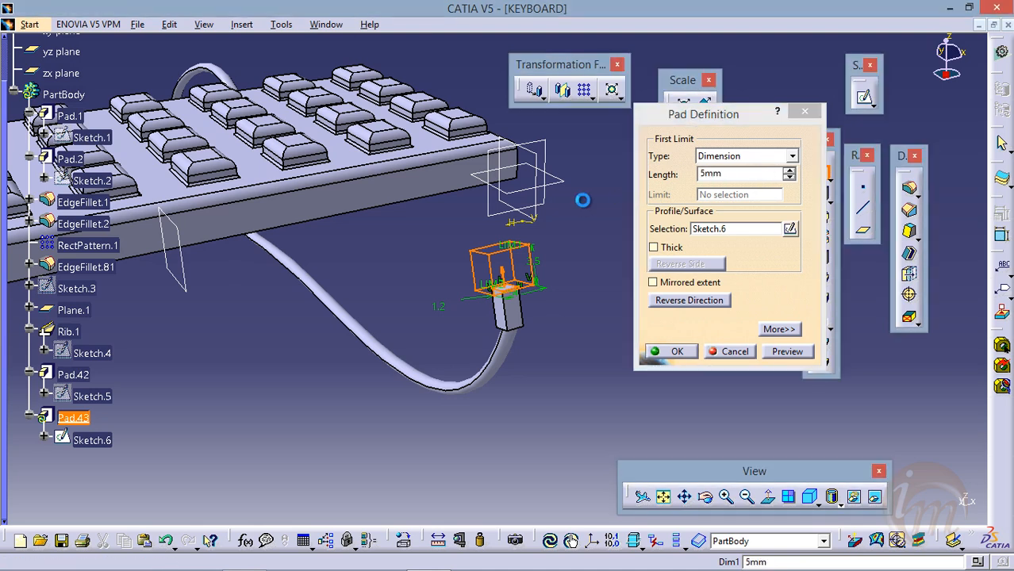
# - Open a sketch on the plug body's large front face and draw a narrow rectangle about 0.5 by 2 mm at its upper edge
pyautogui.moveTo(576, 265); pyautogui.dragTo(472, 284, button='middle')
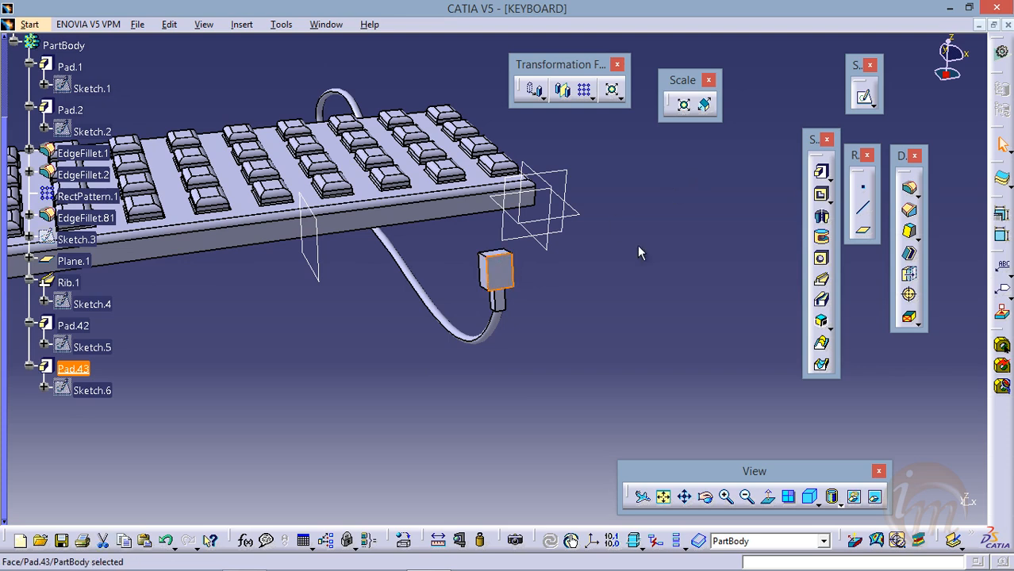
pyautogui.click(866, 99)
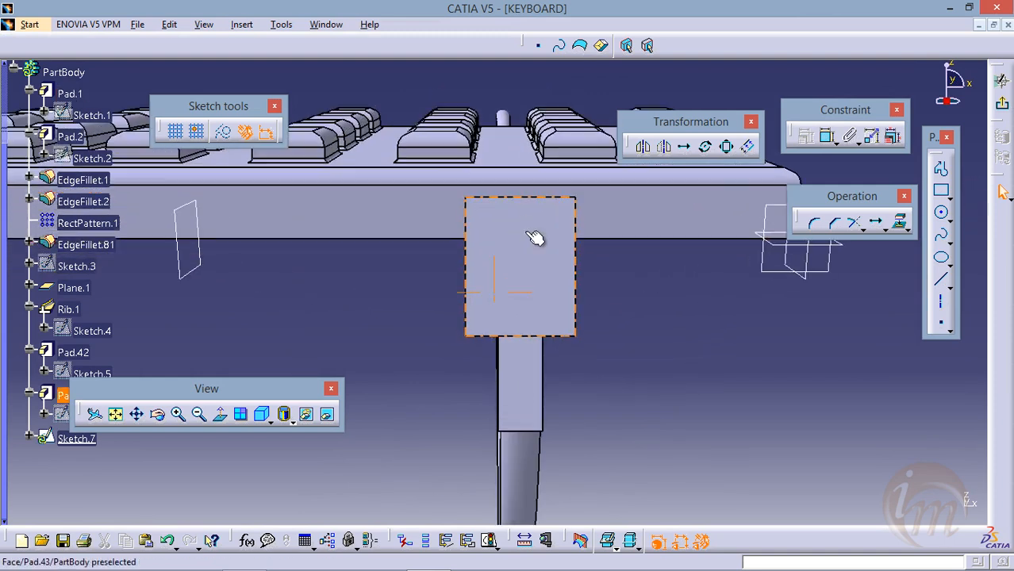
pyautogui.click(941, 190)
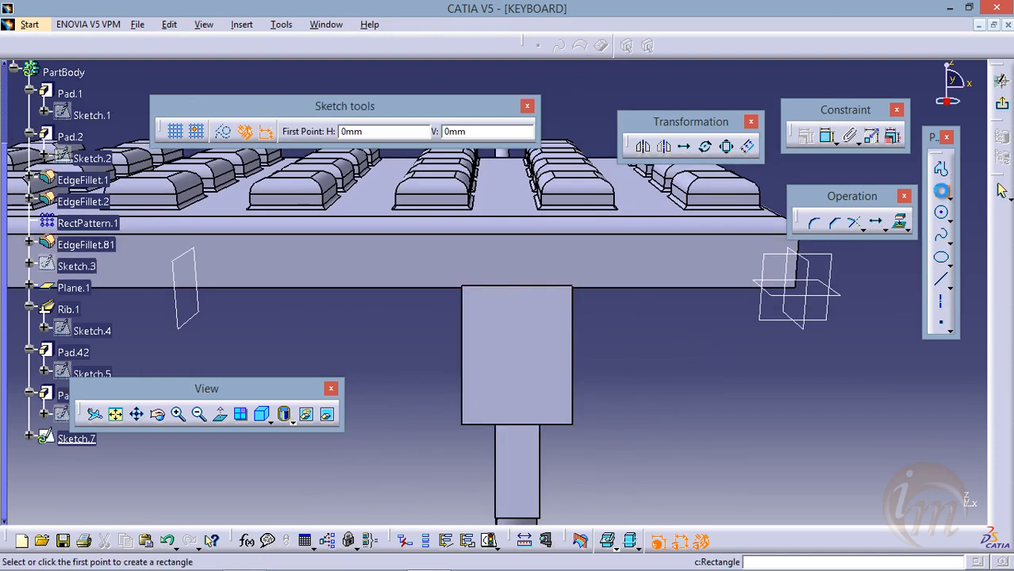
pyautogui.click(476, 286)
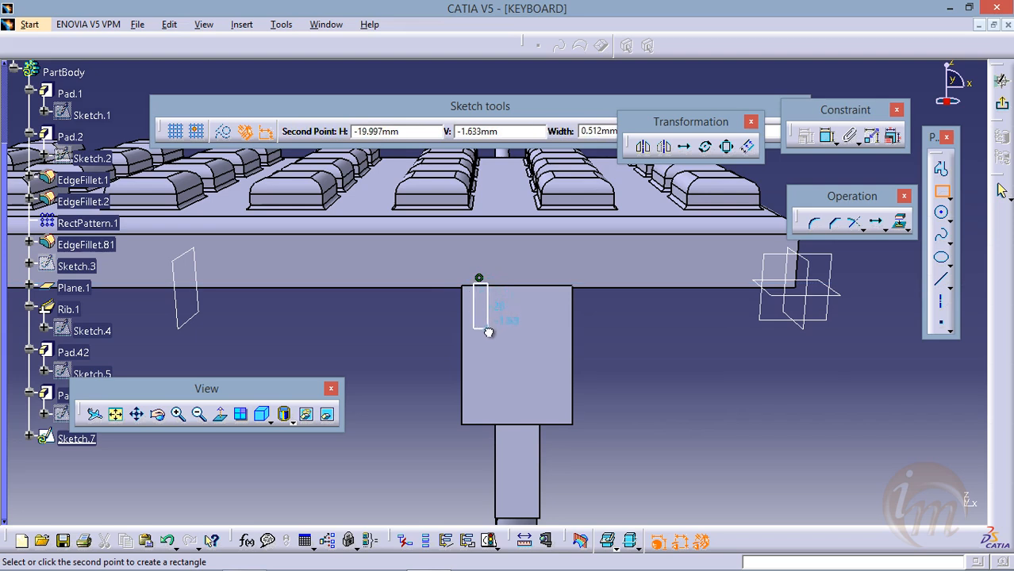
pyautogui.click(486, 339)
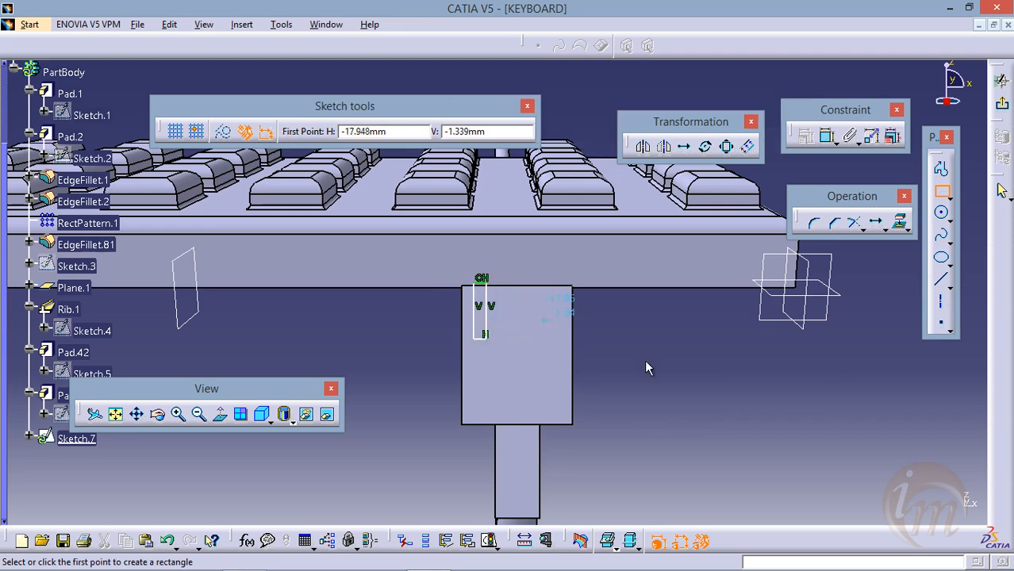
# - Draw four more narrow rectangles side by side along the plug face's upper edge, in a row with the first
pyautogui.click(500, 284)
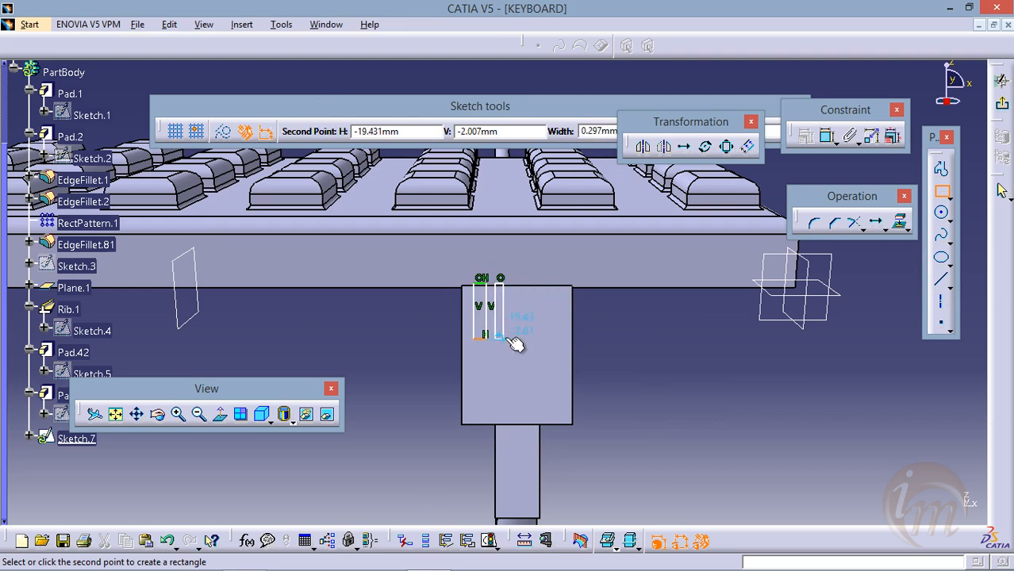
pyautogui.click(515, 336)
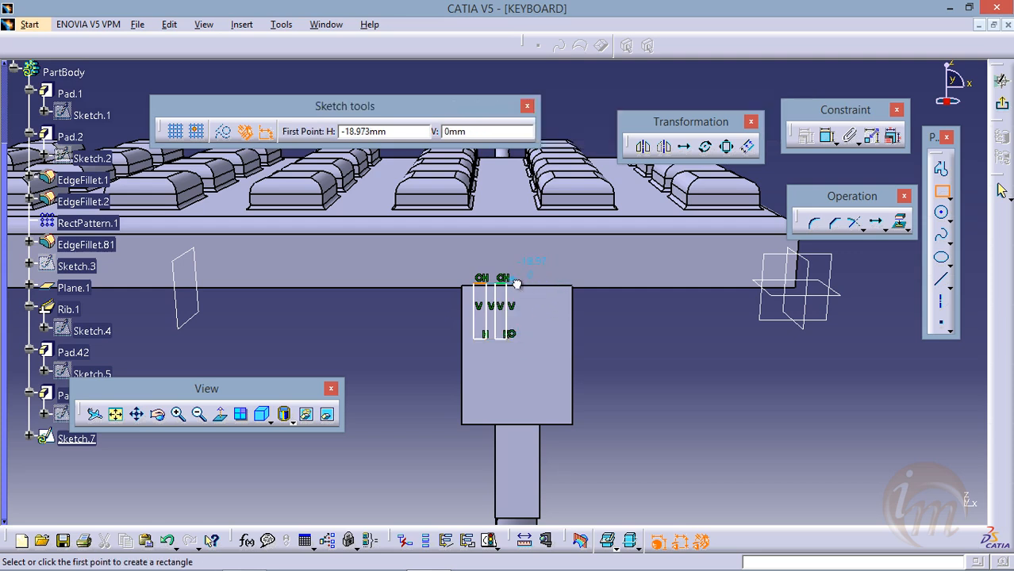
pyautogui.click(517, 283)
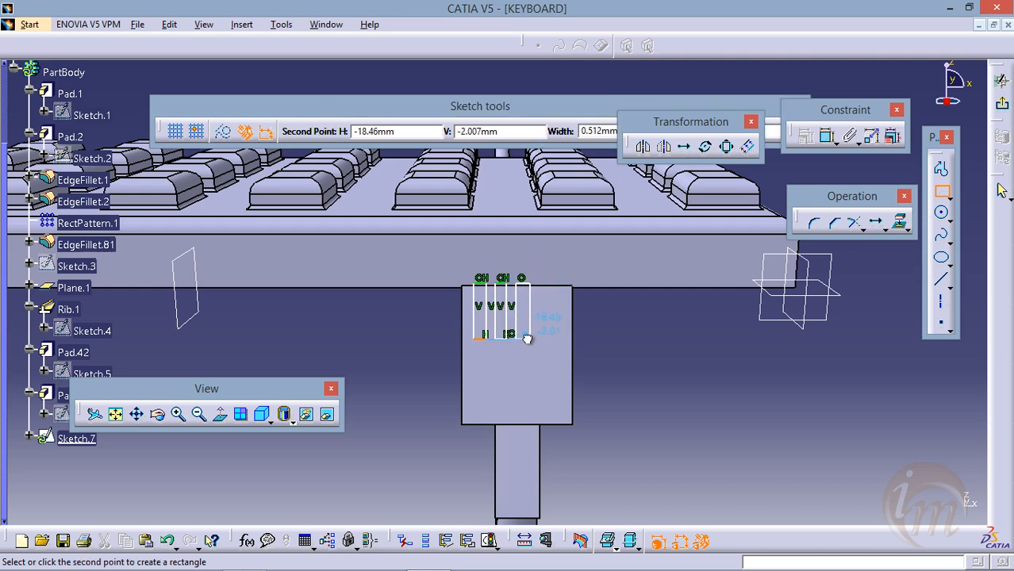
pyautogui.click(528, 336)
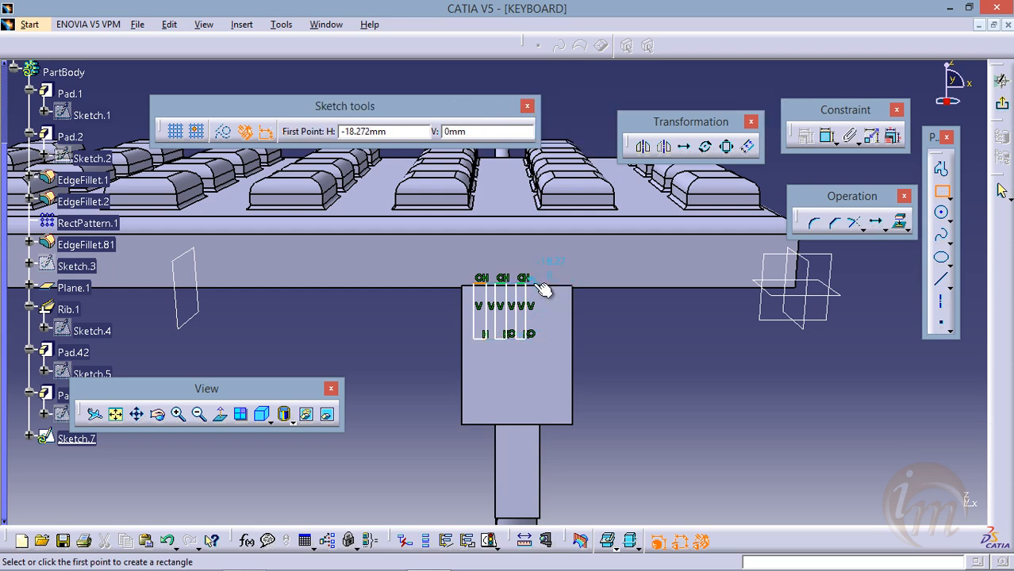
pyautogui.click(541, 283)
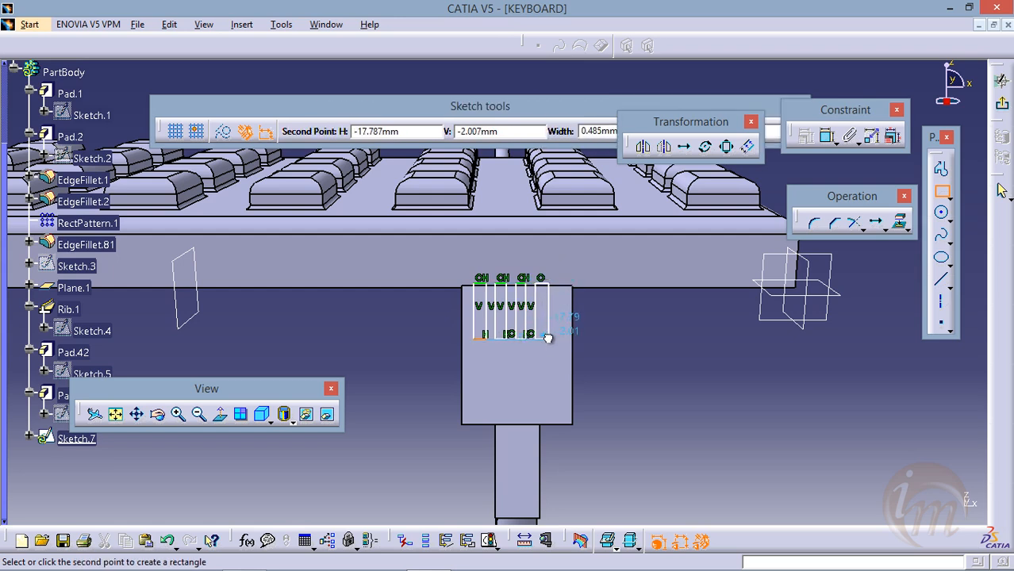
pyautogui.click(547, 335)
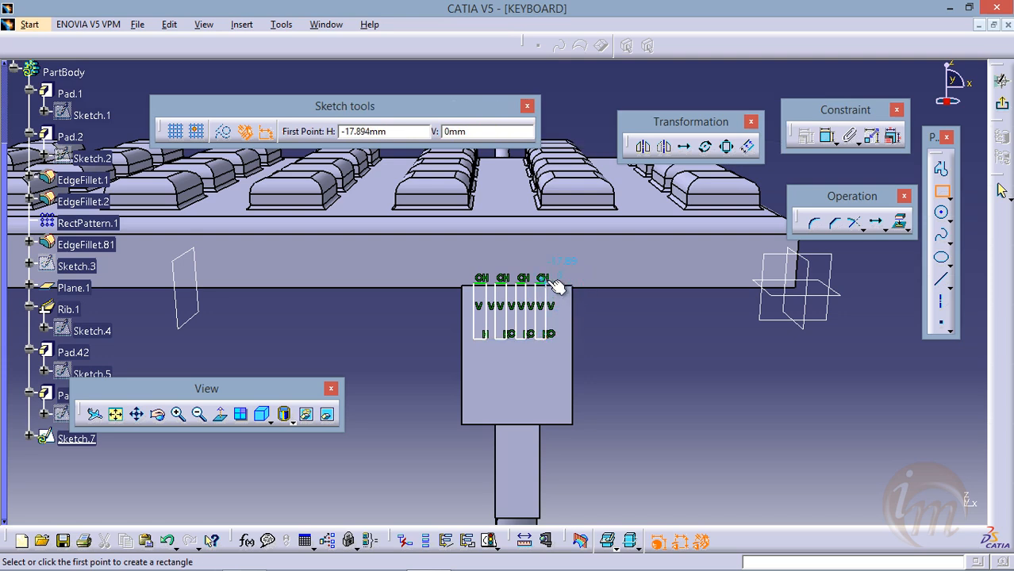
pyautogui.click(559, 284)
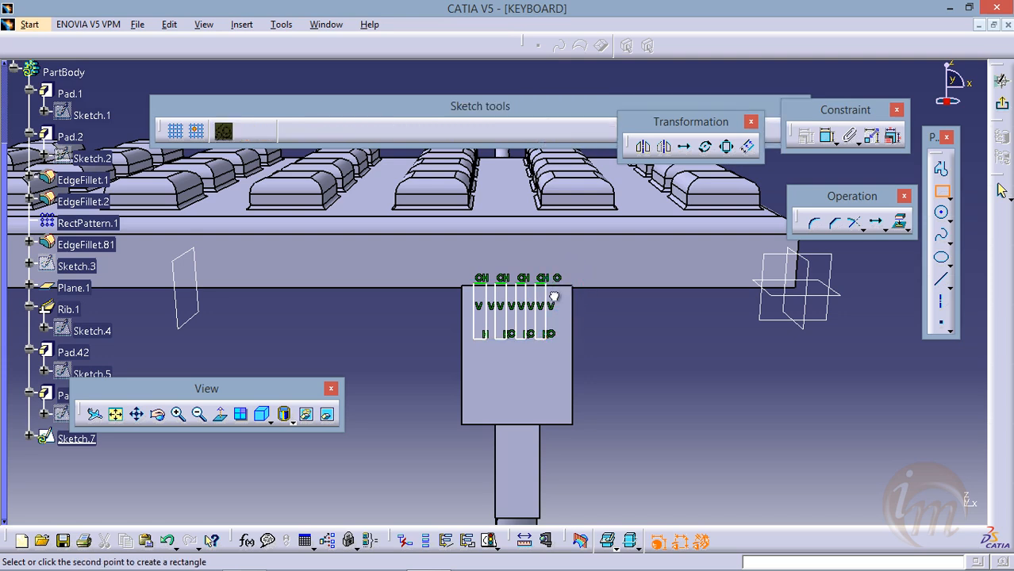
pyautogui.click(566, 337)
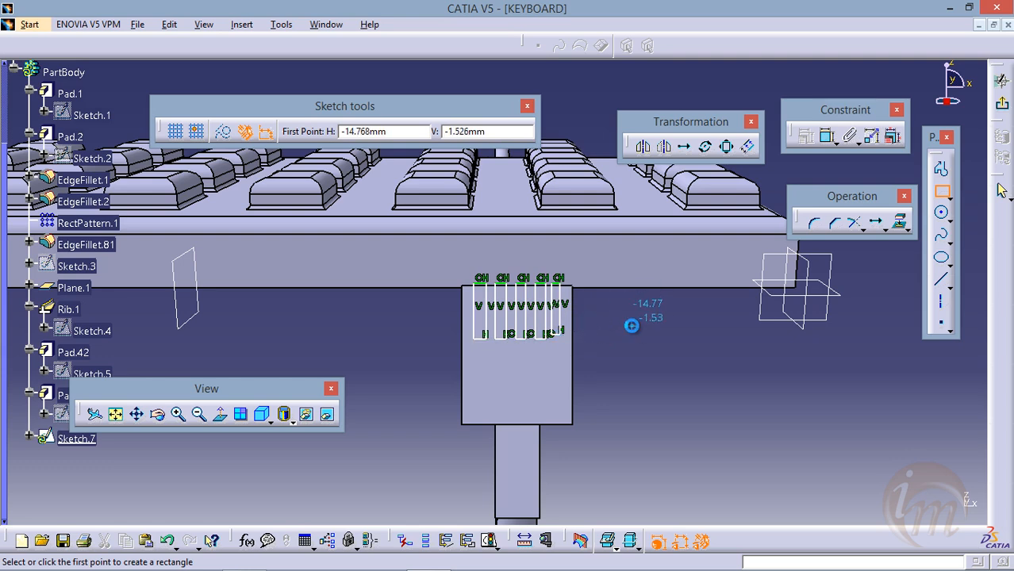
pyautogui.press('Escape')
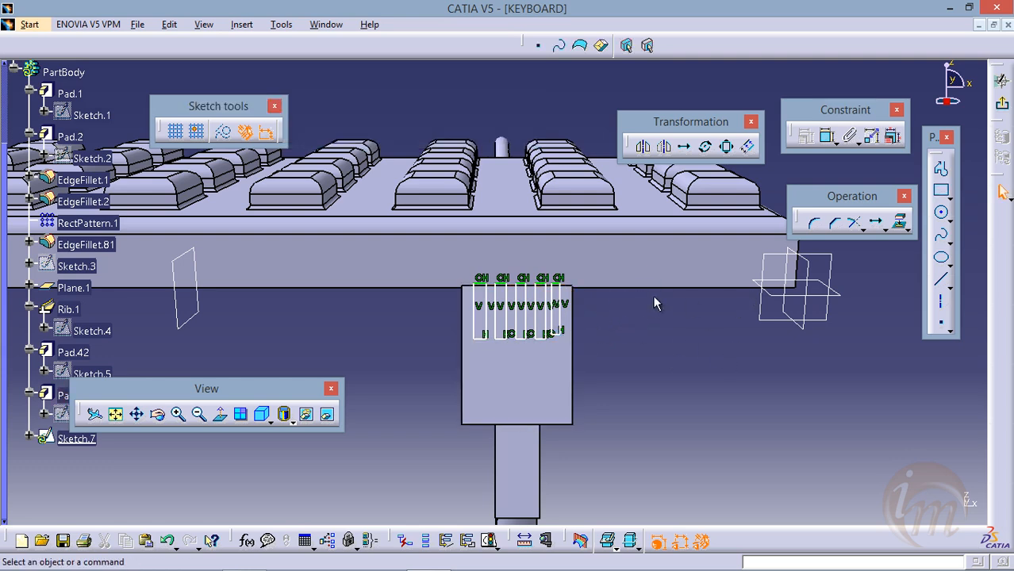
# - Finish the sketch and cut the five narrow rectangles into the plug body as a 5 mm deep pocket
pyautogui.click(1002, 105)
pyautogui.moveTo(565, 305); pyautogui.dragTo(629, 328, button='middle')
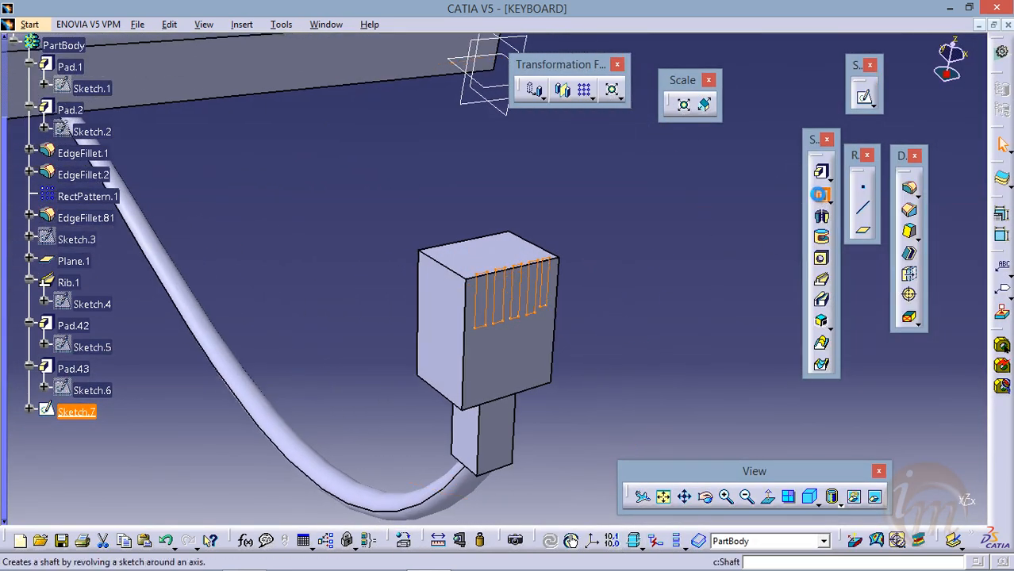
pyautogui.click(821, 194)
pyautogui.click(790, 352)
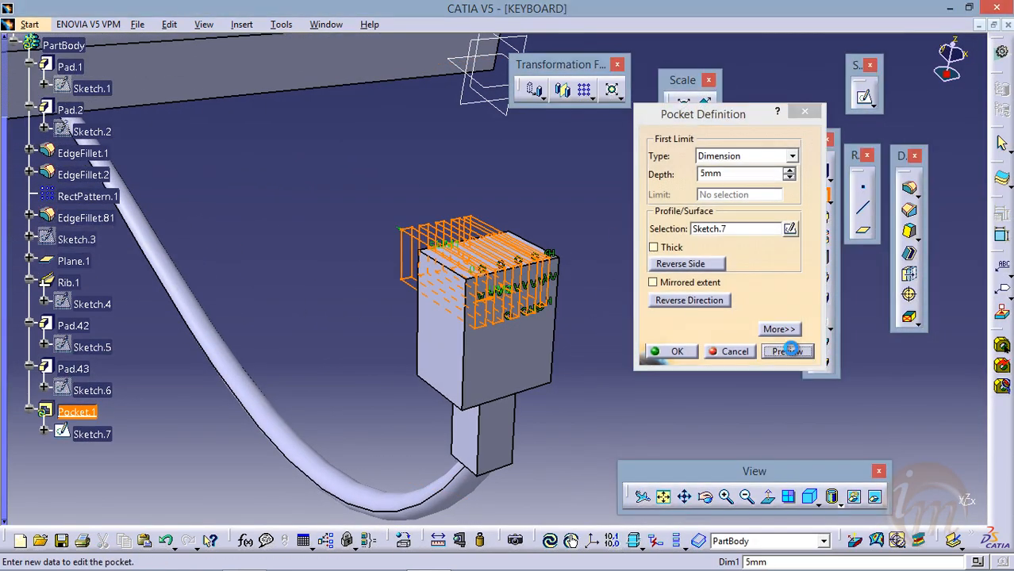
pyautogui.click(676, 352)
pyautogui.moveTo(584, 271); pyautogui.dragTo(442, 311, button='middle')
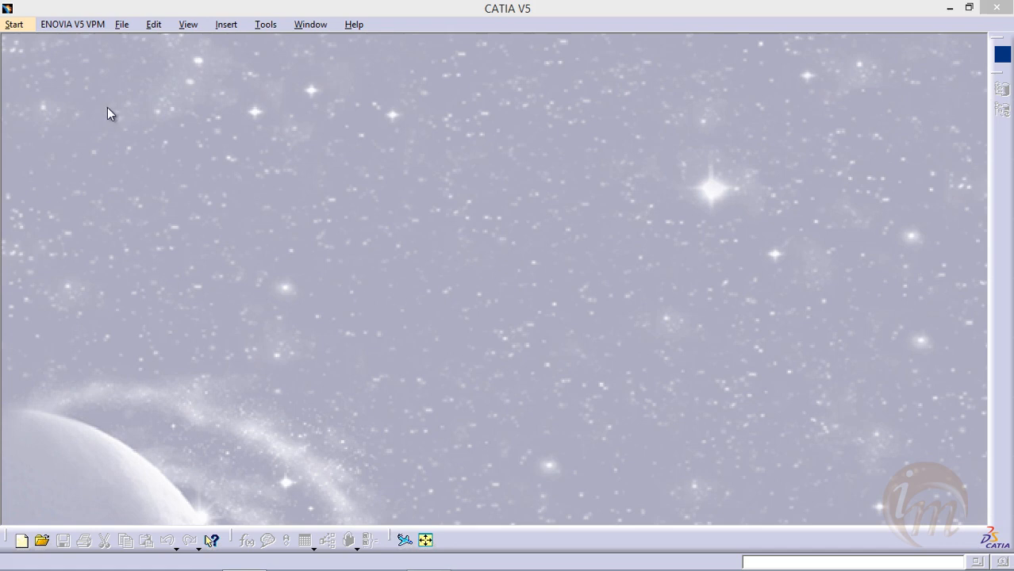
# - Create a new Part Design part named GEAR with hybrid design enabled
pyautogui.click(14, 25)
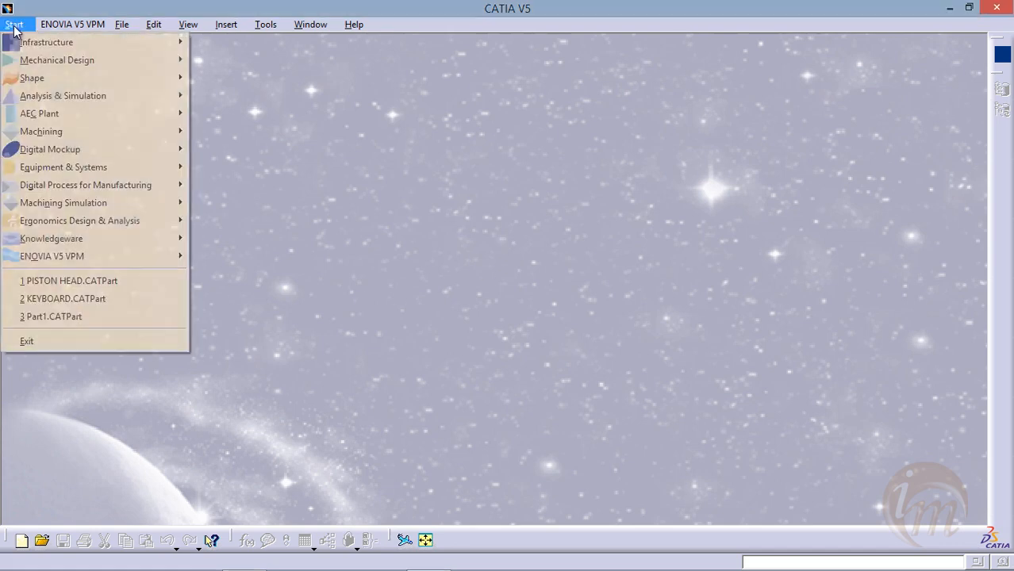
pyautogui.moveTo(44, 62)
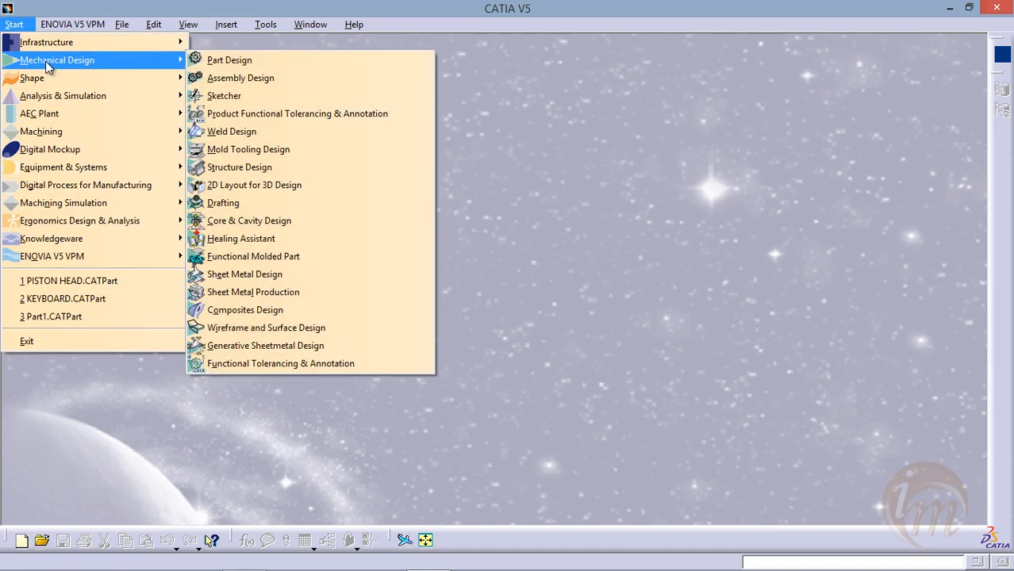
pyautogui.click(232, 60)
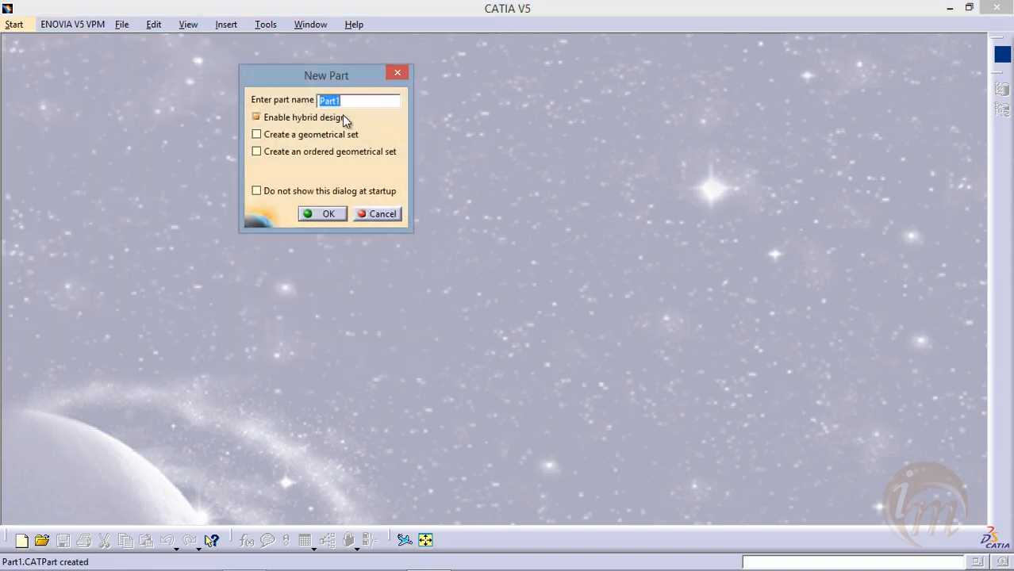
pyautogui.moveTo(344, 119)
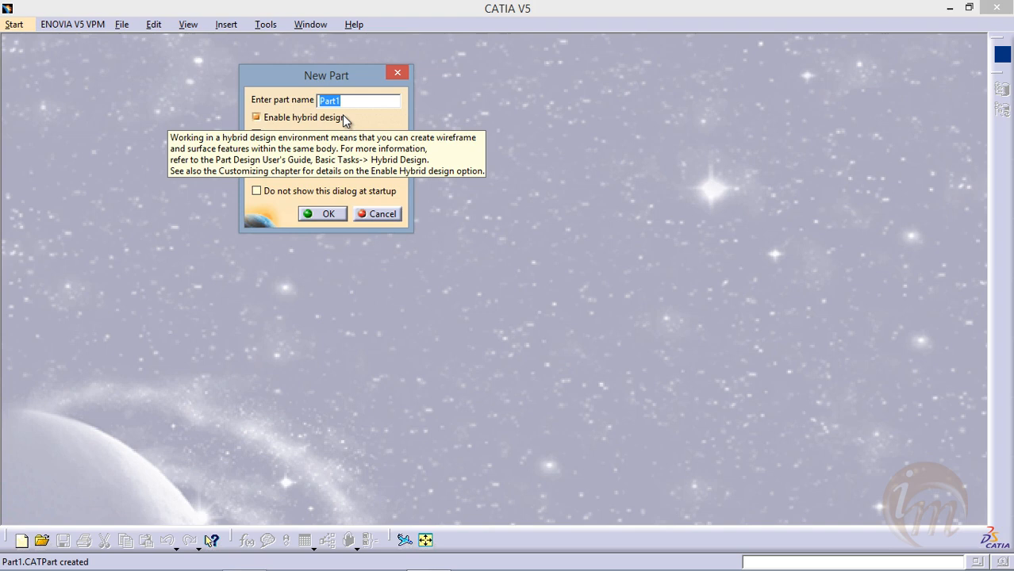
pyautogui.write('GEAR')
pyautogui.press('Return')
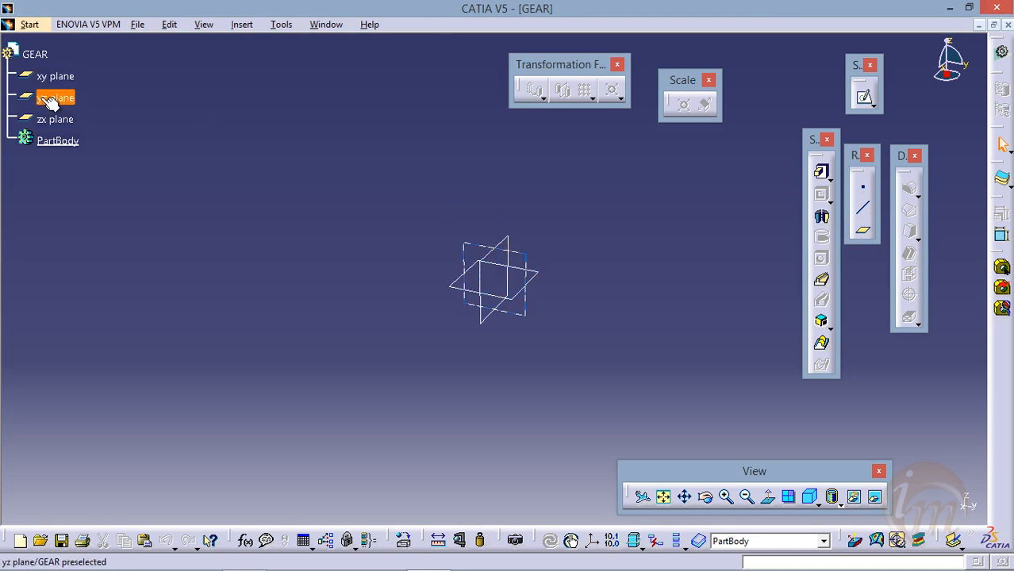
# - Open a sketch on the yz plane and draw a circle of about 61 mm radius centred on the origin
pyautogui.click(524, 260)
pyautogui.click(864, 97)
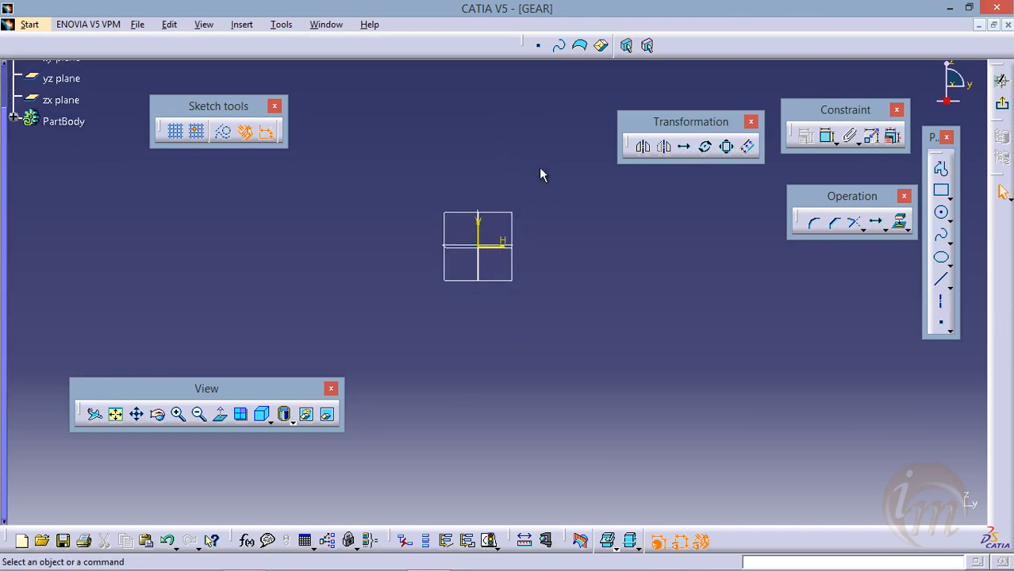
pyautogui.click(942, 212)
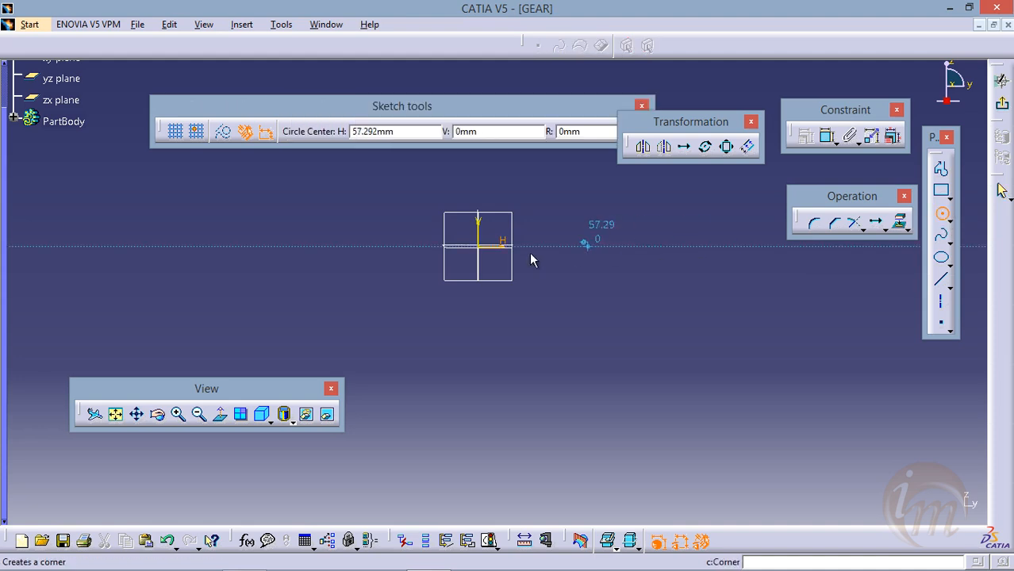
pyautogui.click(482, 246)
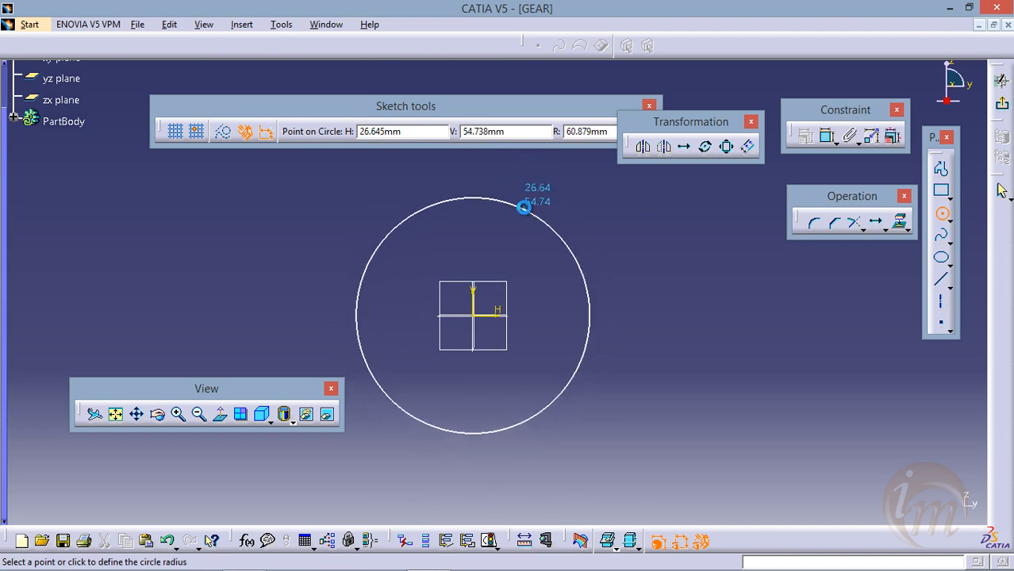
pyautogui.click(524, 207)
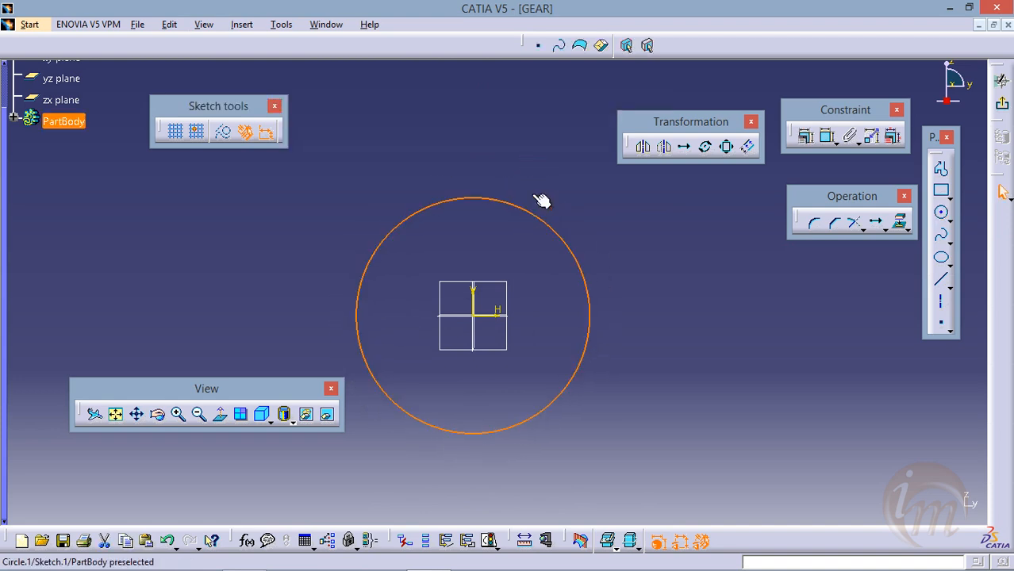
# - Dimension the circle's diameter, set it to 120 mm and finish the sketch
pyautogui.click(804, 137)
pyautogui.click(617, 223)
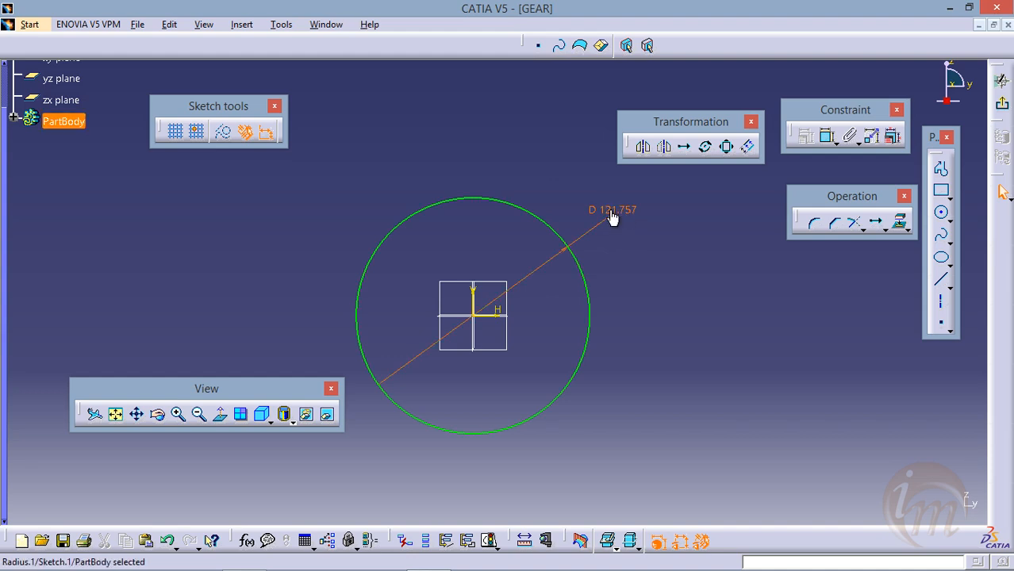
pyautogui.doubleClick(612, 216)
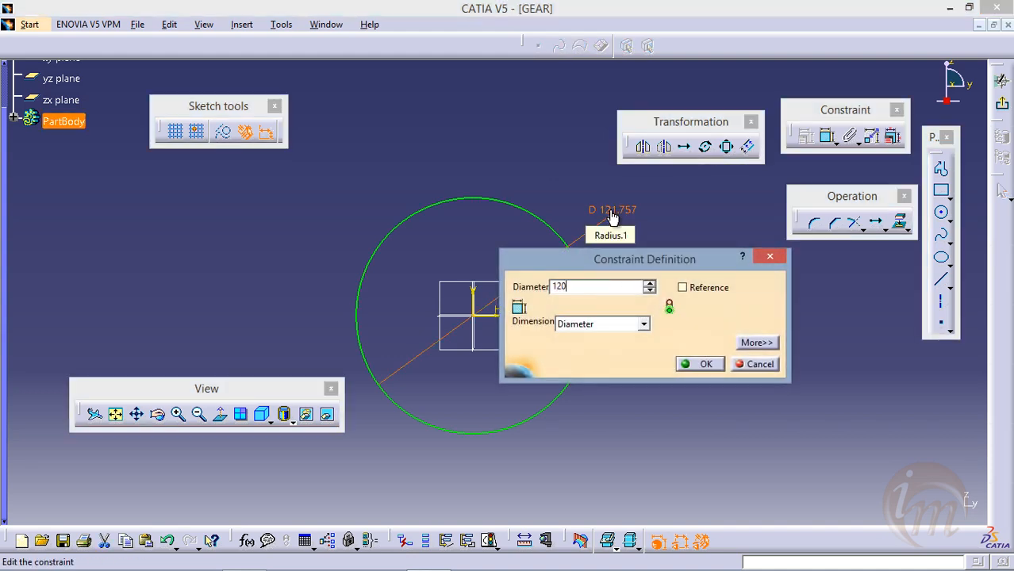
pyautogui.write('120')
pyautogui.press('Return')
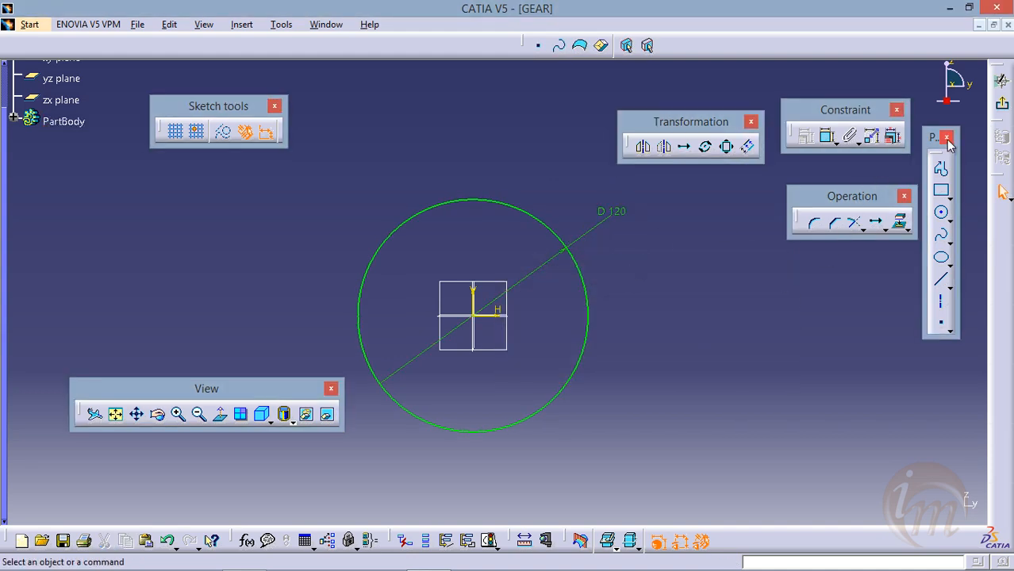
pyautogui.click(1002, 104)
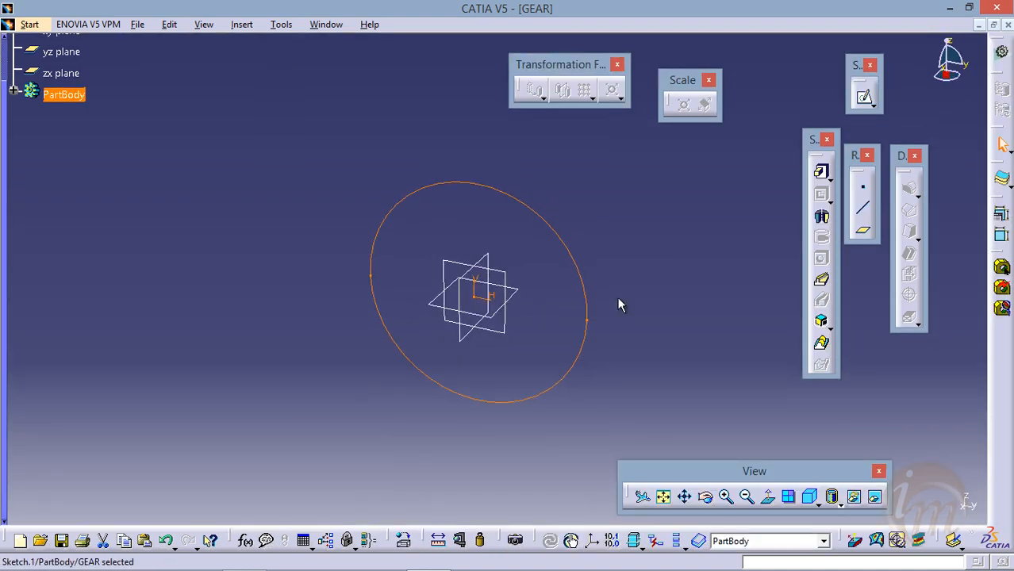
# - Extrude the 120 mm circle into a solid disc with a 30 mm long pad
pyautogui.click(823, 173)
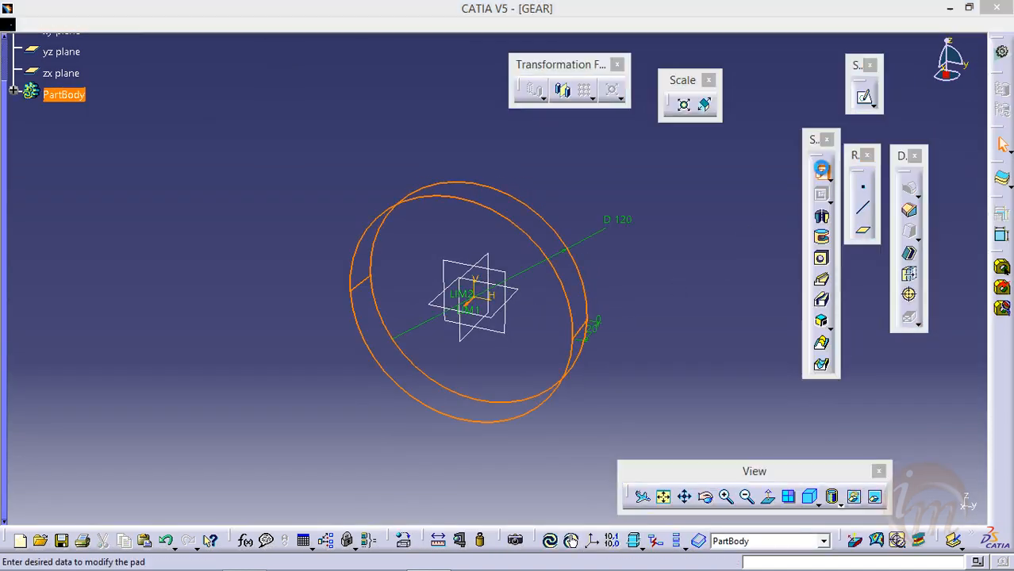
pyautogui.moveTo(563, 298); pyautogui.dragTo(516, 329, button='middle')
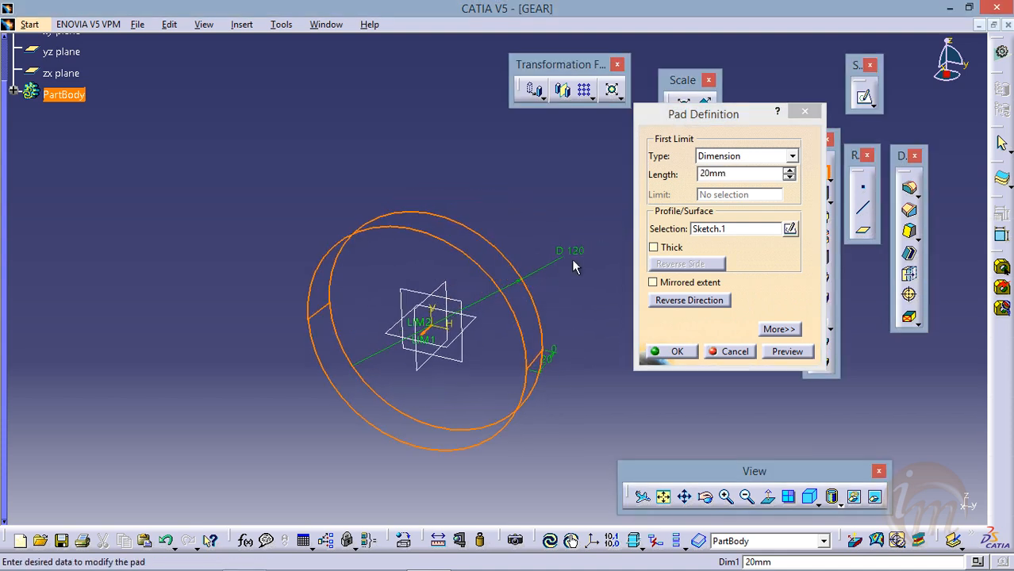
pyautogui.doubleClick(736, 173)
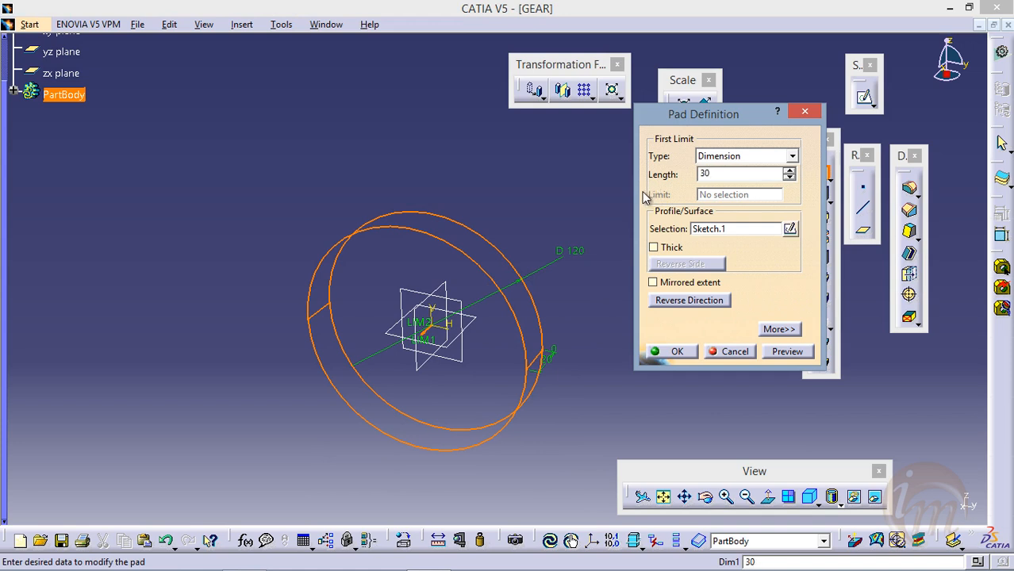
pyautogui.click(786, 352)
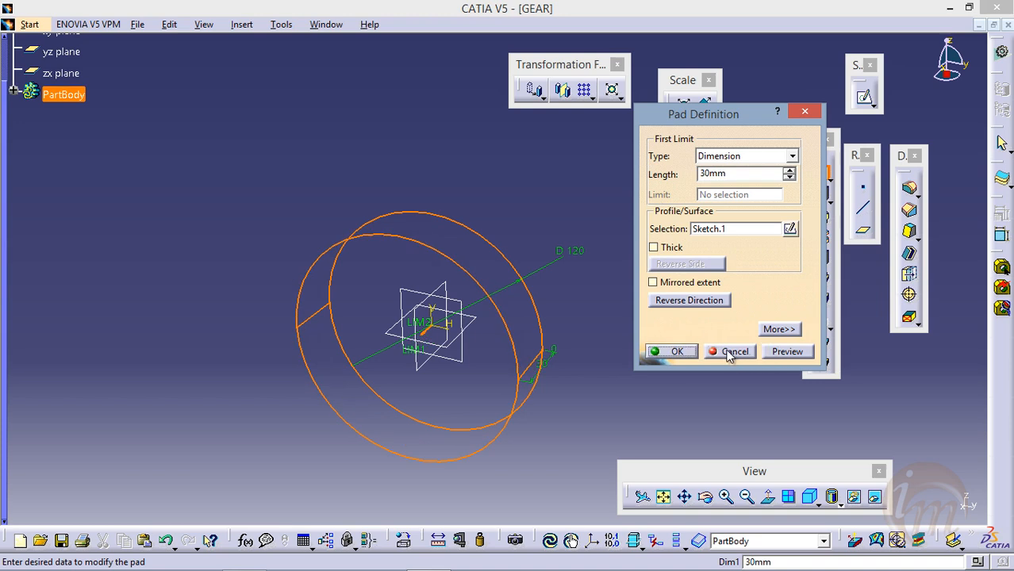
pyautogui.click(675, 351)
# - Open a sketch on the disc's front face and draw a vertical and a horizontal axis through the origin, both extending past the disc's edge
pyautogui.moveTo(462, 320); pyautogui.dragTo(495, 289, button='middle')
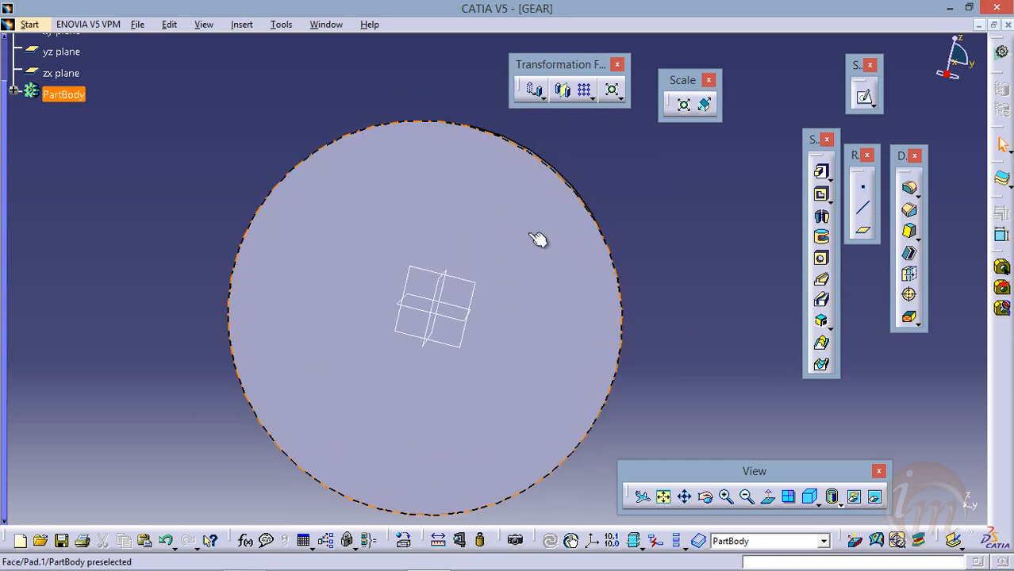
pyautogui.click(508, 214)
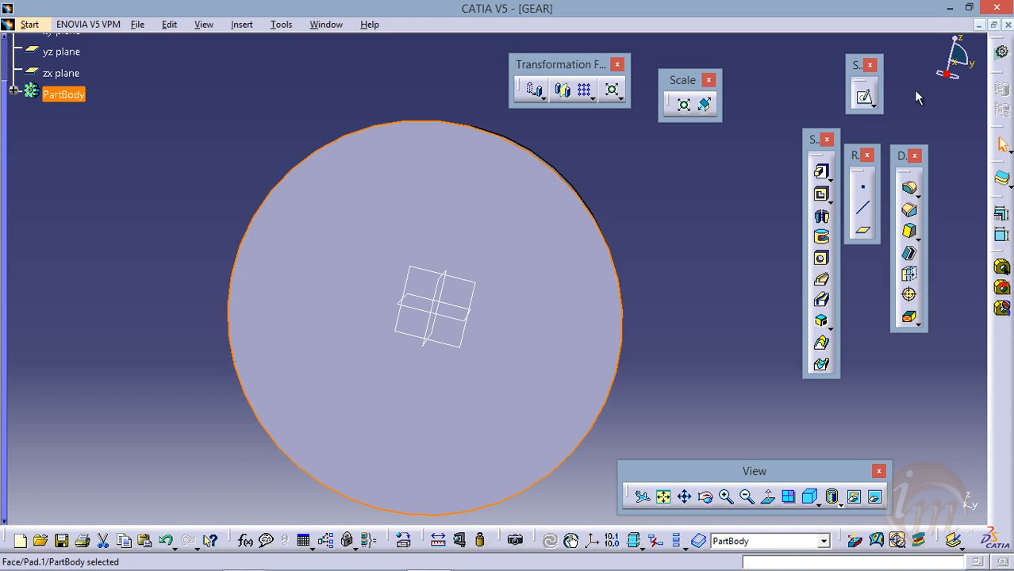
pyautogui.click(865, 100)
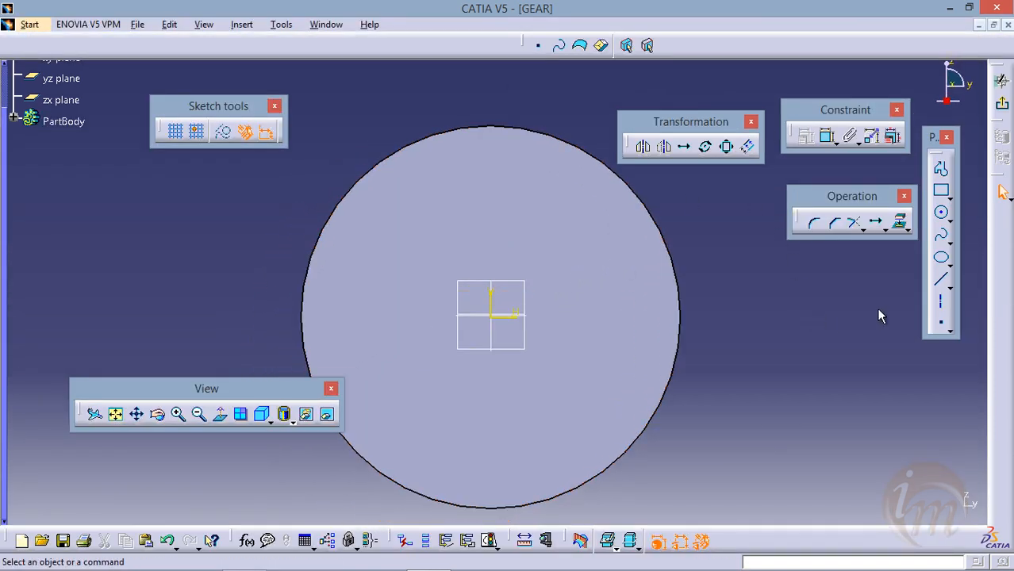
pyautogui.click(943, 307)
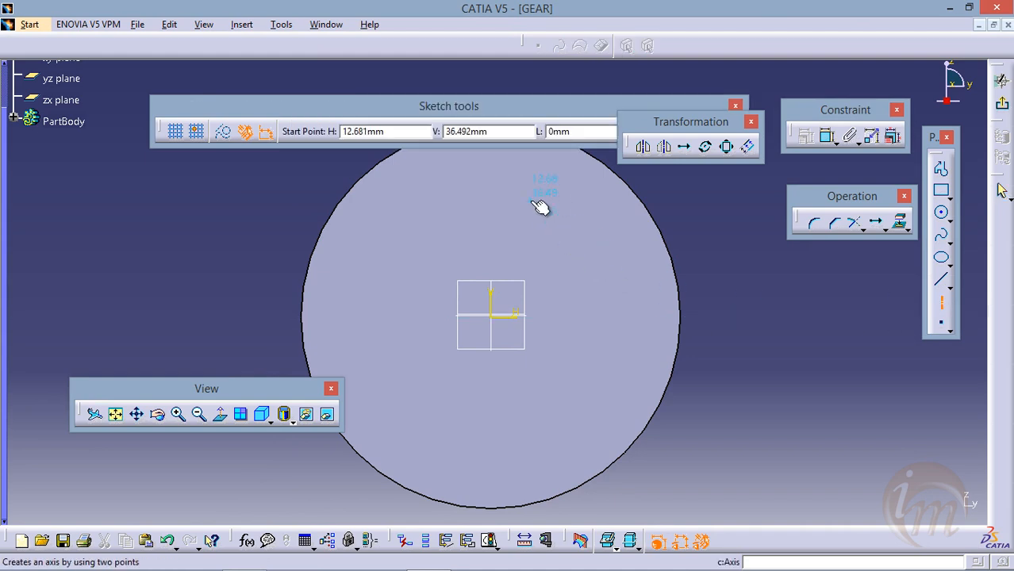
pyautogui.keyDown('ctrl'); pyautogui.moveTo(537, 199); pyautogui.dragTo(545, 268, button='middle'); pyautogui.keyUp('ctrl')
pyautogui.click(492, 159)
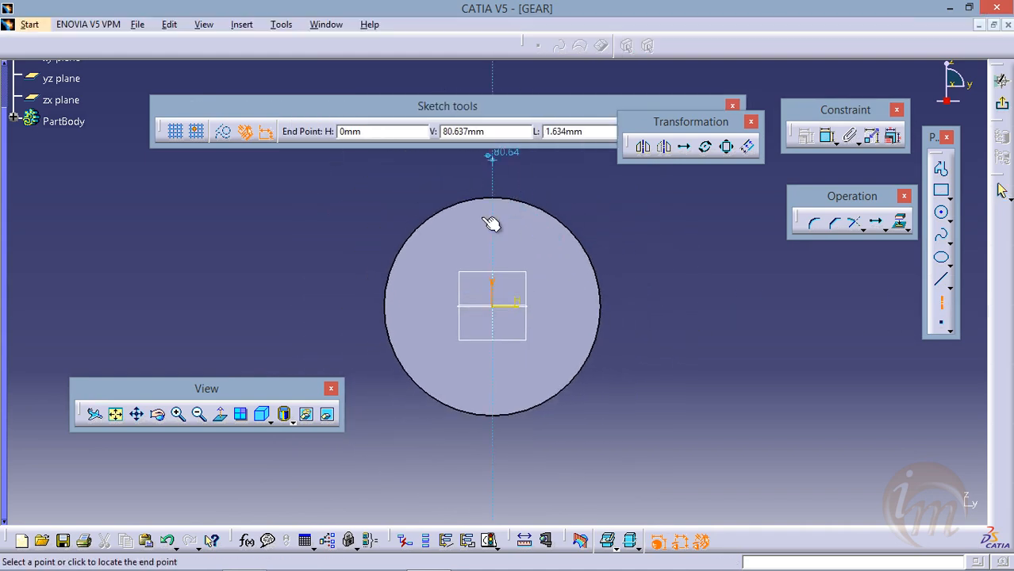
pyautogui.click(493, 446)
pyautogui.click(945, 301)
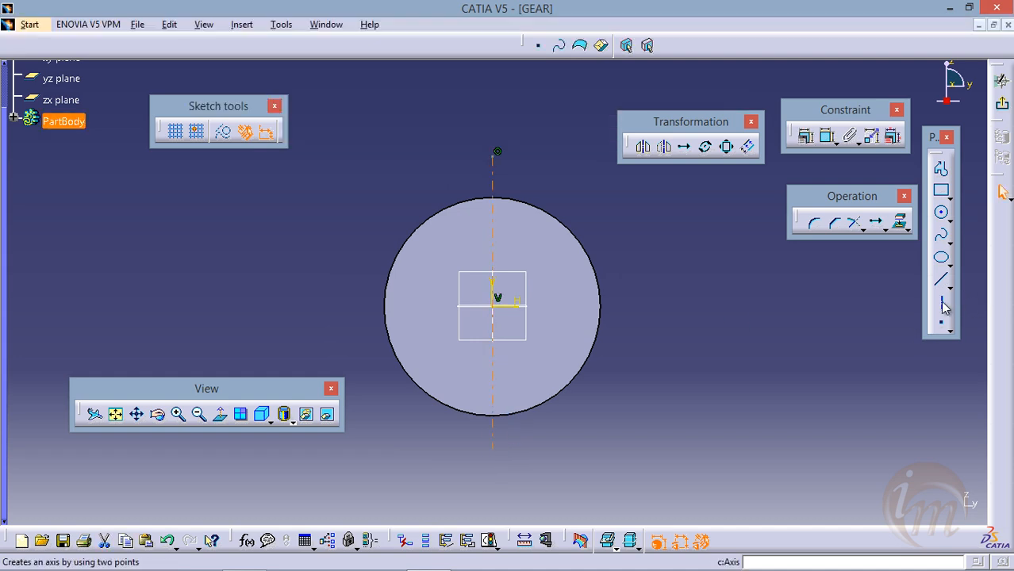
pyautogui.click(341, 307)
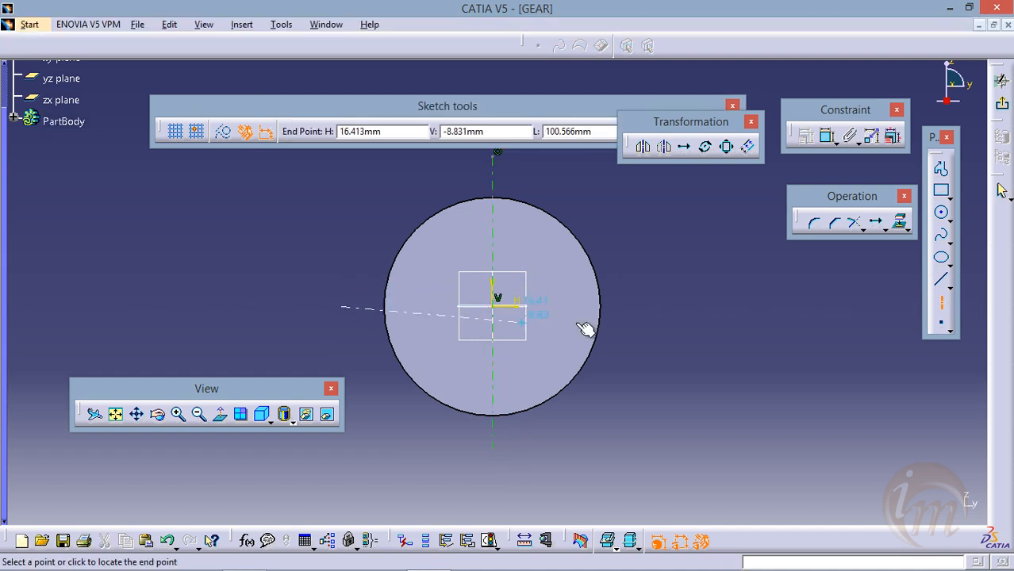
pyautogui.click(623, 305)
# - Draw a slanted line about 14.7 mm long from the vertical axis just inside the disc's upper edge, outward past the edge to the right
pyautogui.moveTo(577, 342)
pyautogui.mouseDown(button='middle')
pyautogui.moveTo(569, 363)
pyautogui.moveTo(561, 335)
pyautogui.mouseUp(button='middle')
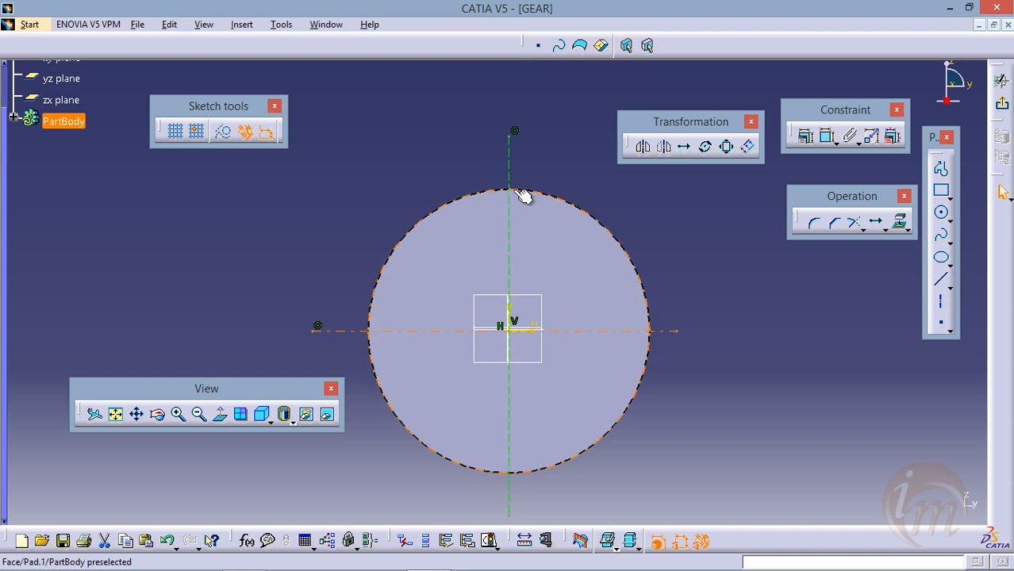
pyautogui.moveTo(525, 271)
pyautogui.mouseDown(button='middle')
pyautogui.moveTo(525, 218)
pyautogui.moveTo(496, 286)
pyautogui.mouseUp(button='middle')
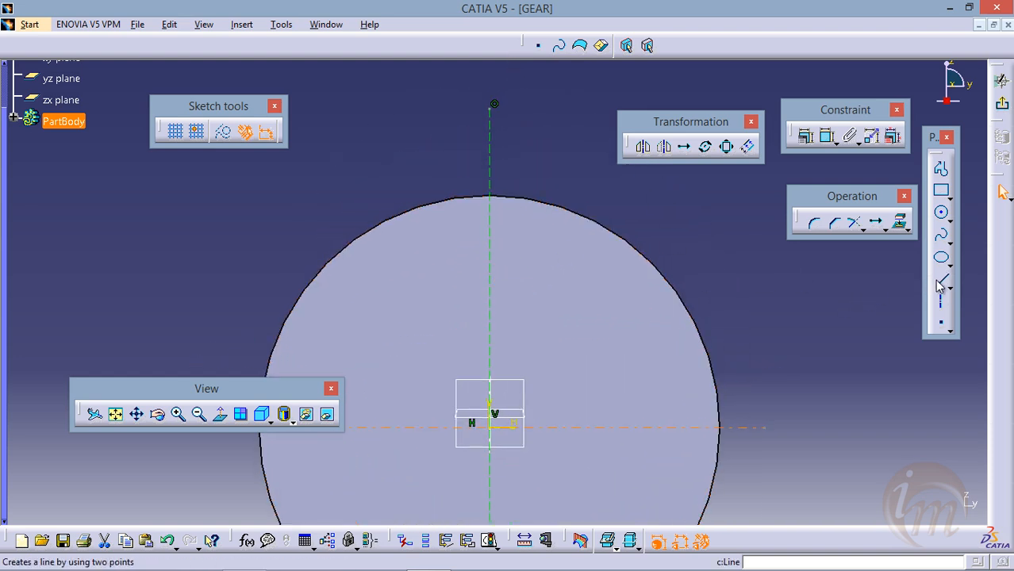
pyautogui.click(940, 281)
pyautogui.click(492, 219)
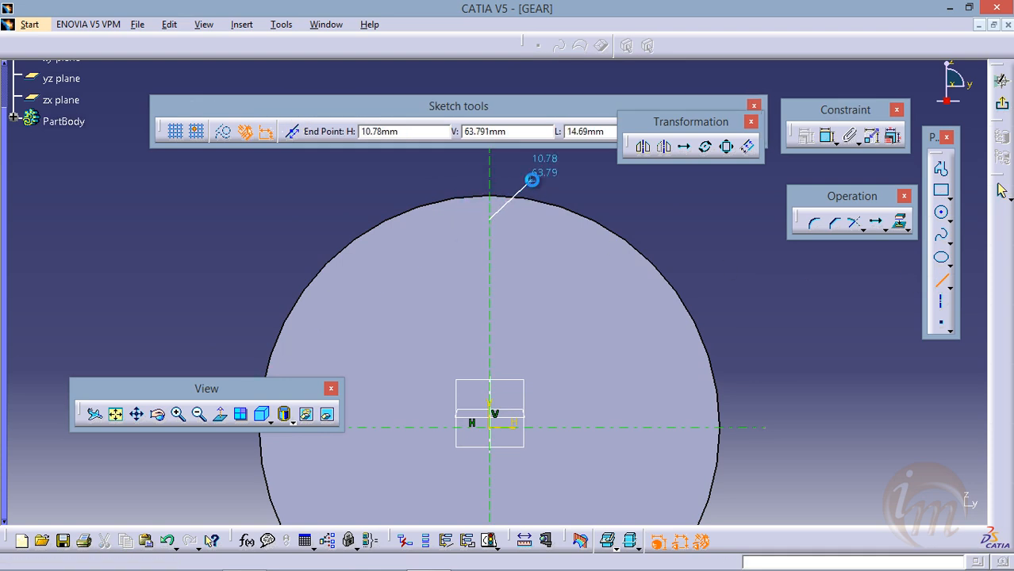
pyautogui.click(532, 180)
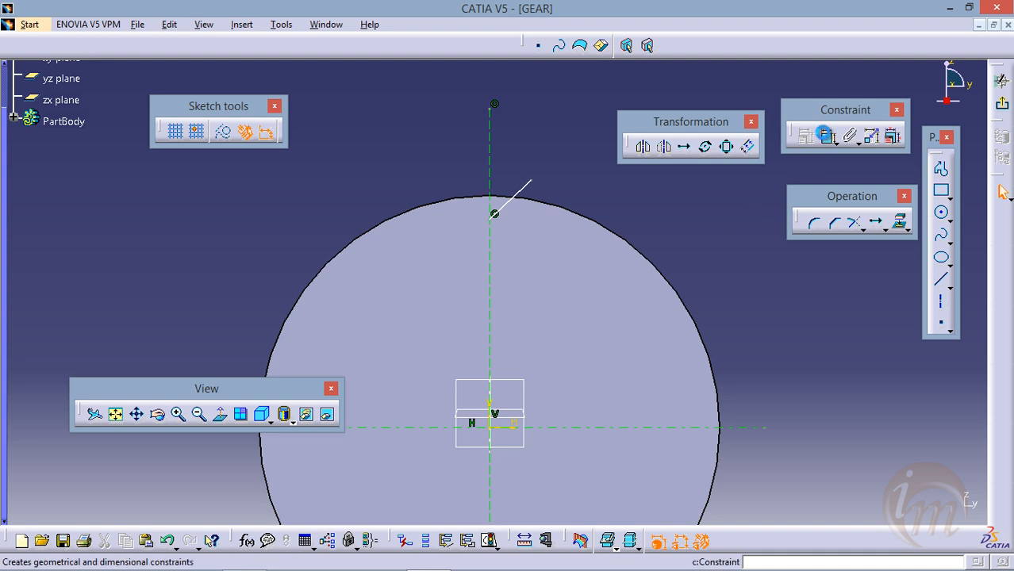
# - Dimension the angle between the slanted line and the vertical axis and set it to 45°
pyautogui.click(825, 135)
pyautogui.click(531, 189)
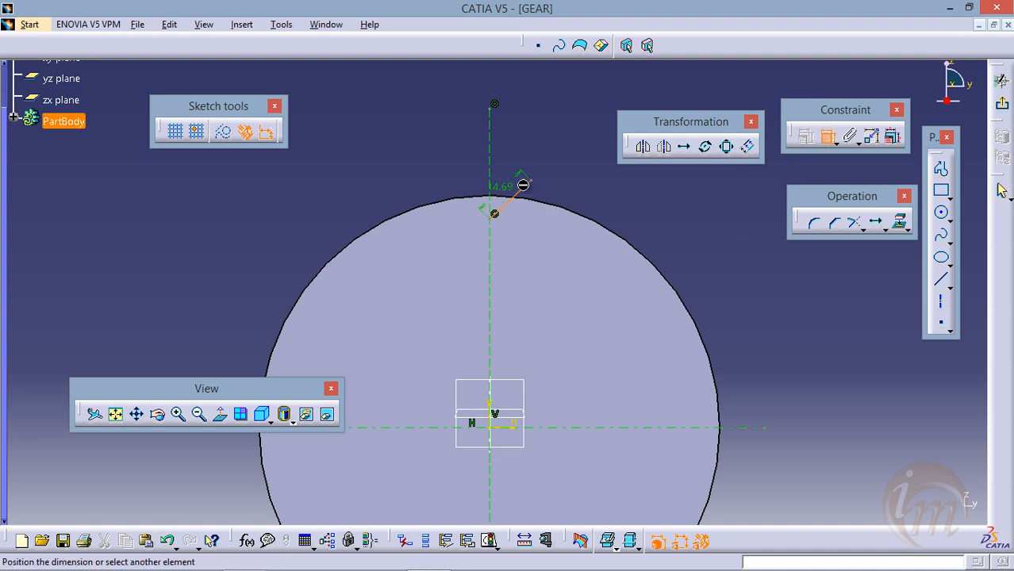
pyautogui.click(494, 160)
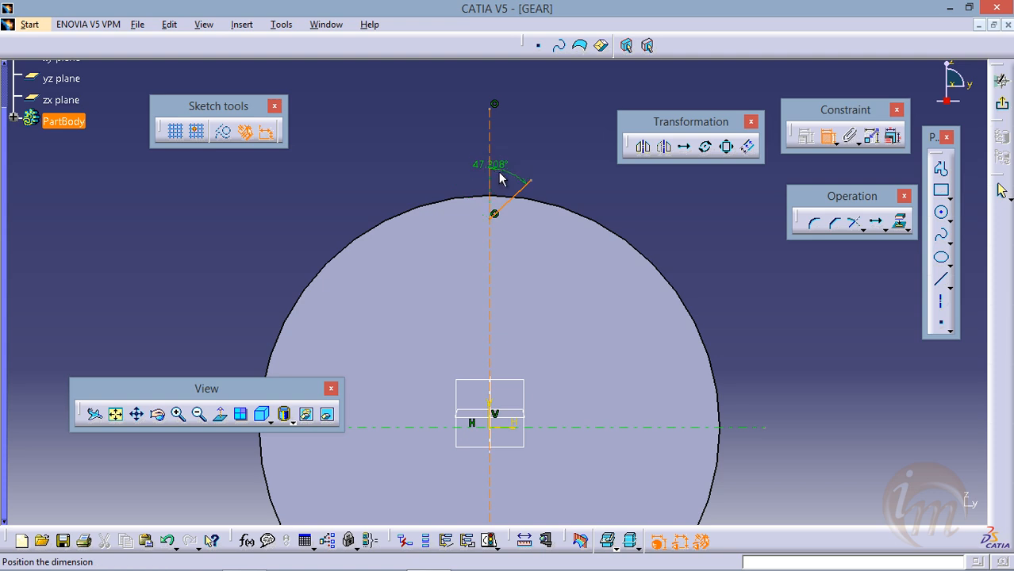
pyautogui.click(508, 173)
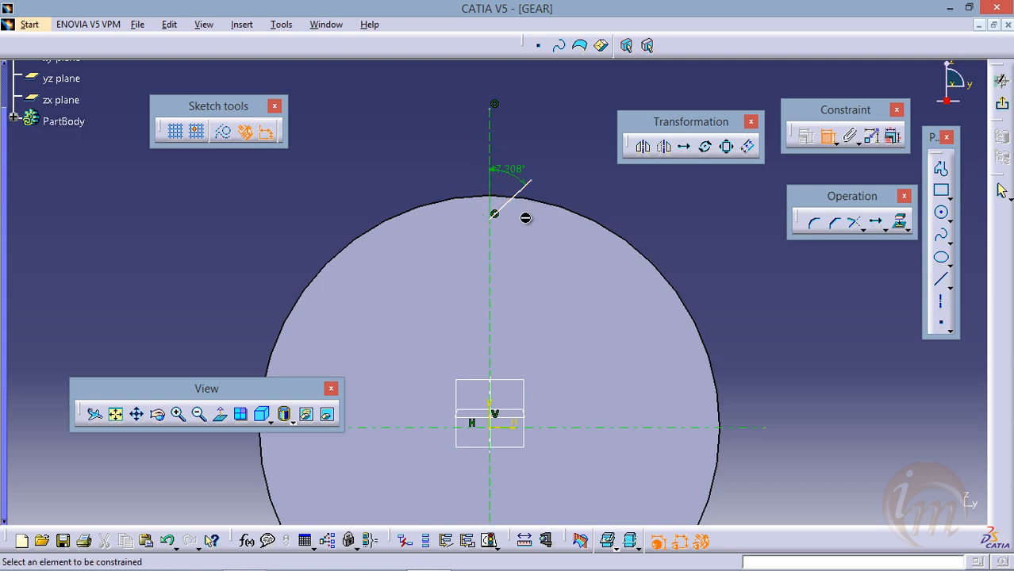
pyautogui.doubleClick(512, 171)
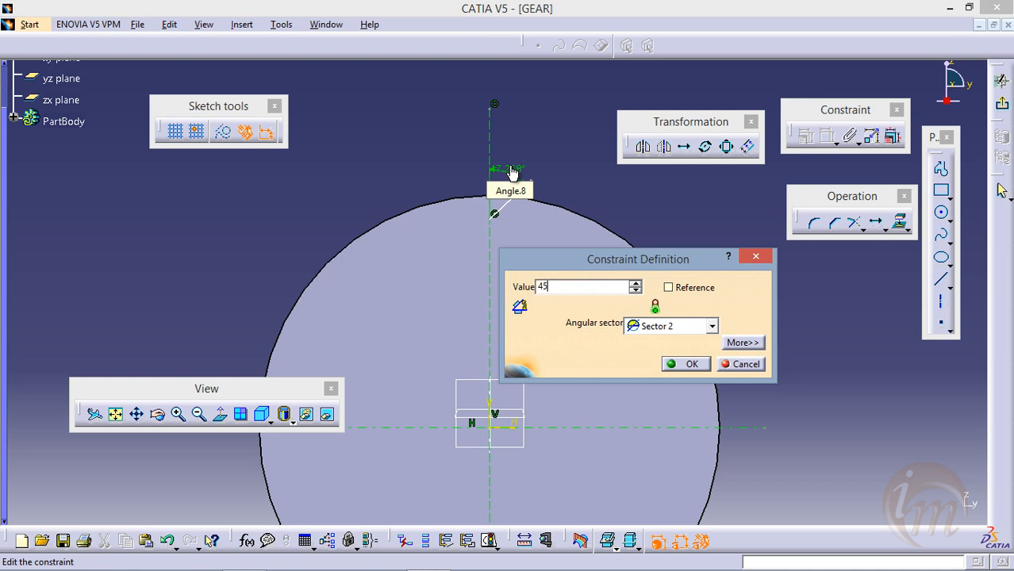
pyautogui.press('Return')
# - Dimension the vertical distance between the slanted line's lower endpoint and the horizontal axis
pyautogui.moveTo(524, 237)
pyautogui.mouseDown(button='middle')
pyautogui.moveTo(516, 181)
pyautogui.moveTo(465, 169)
pyautogui.mouseUp(button='middle')
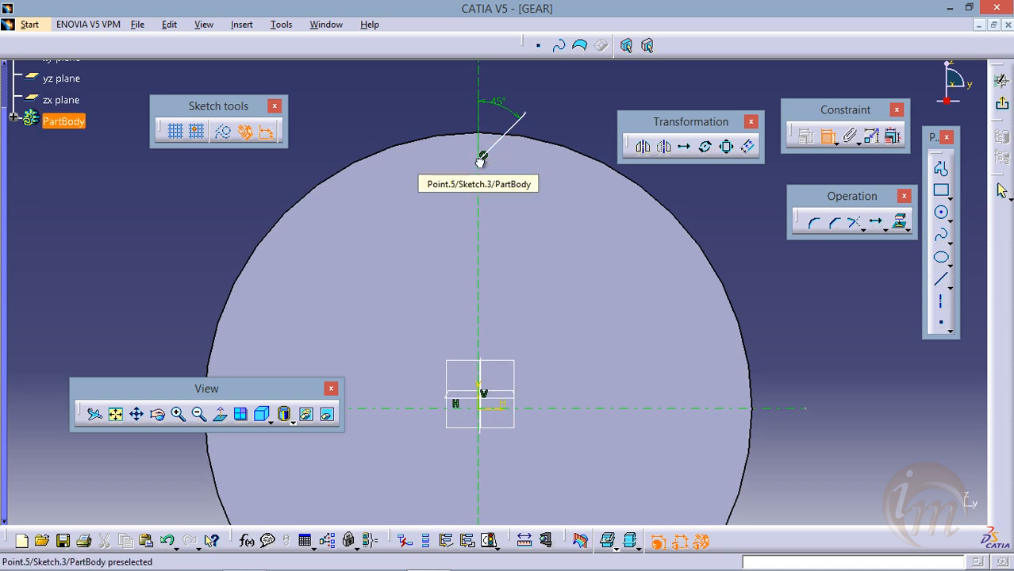
pyautogui.click(481, 158)
pyautogui.click(539, 410)
pyautogui.press('Escape')
pyautogui.moveTo(458, 297)
pyautogui.mouseDown(button='middle')
pyautogui.moveTo(476, 441)
pyautogui.moveTo(428, 223)
pyautogui.mouseUp(button='middle')
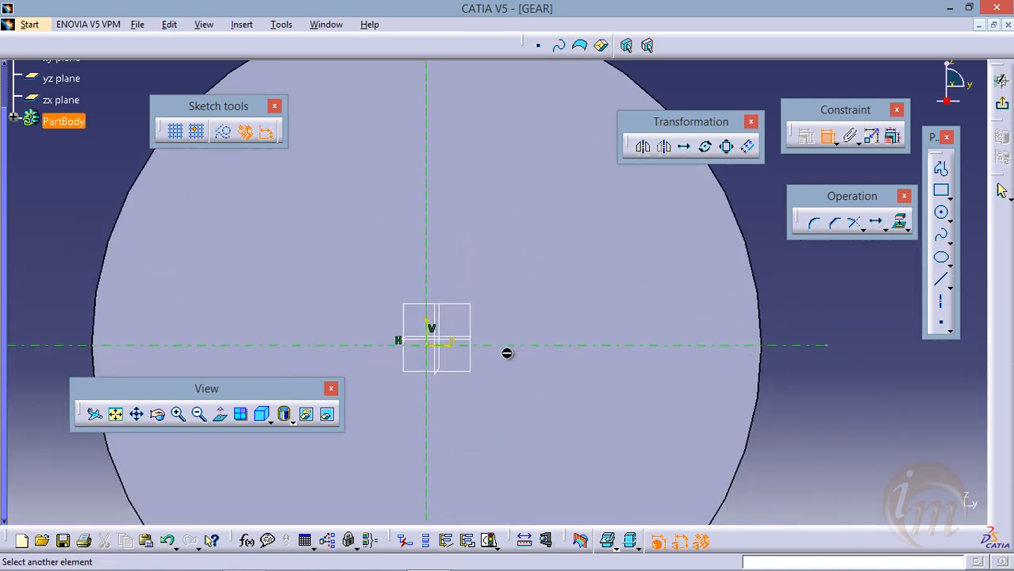
pyautogui.click(507, 353)
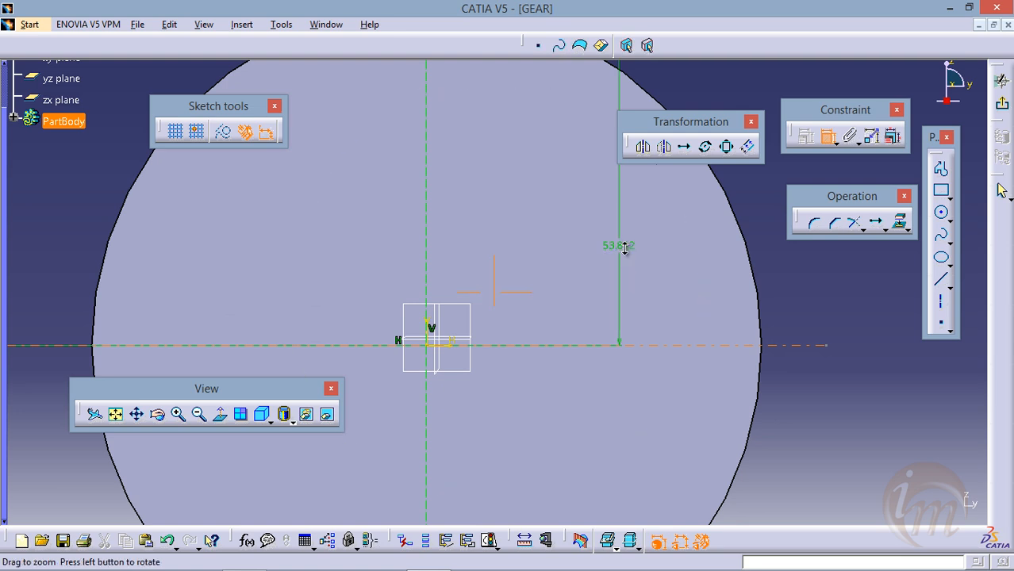
pyautogui.moveTo(625, 248); pyautogui.dragTo(627, 312, button='middle')
pyautogui.click(691, 258)
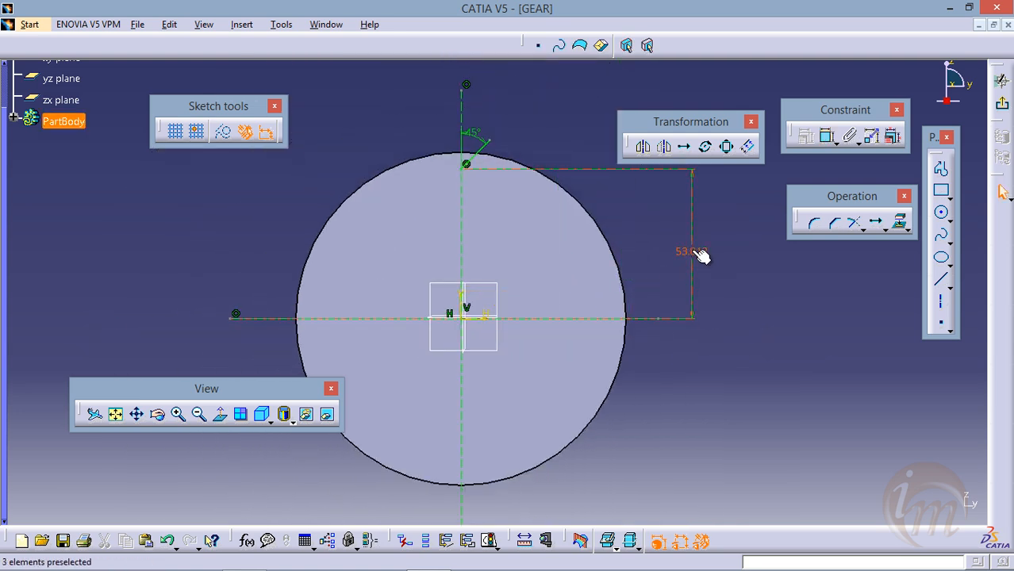
# - Set the line endpoint's distance from the horizontal axis to 54 mm and replace that value with 50 mm
pyautogui.doubleClick(684, 251)
pyautogui.moveTo(633, 262); pyautogui.dragTo(708, 318)
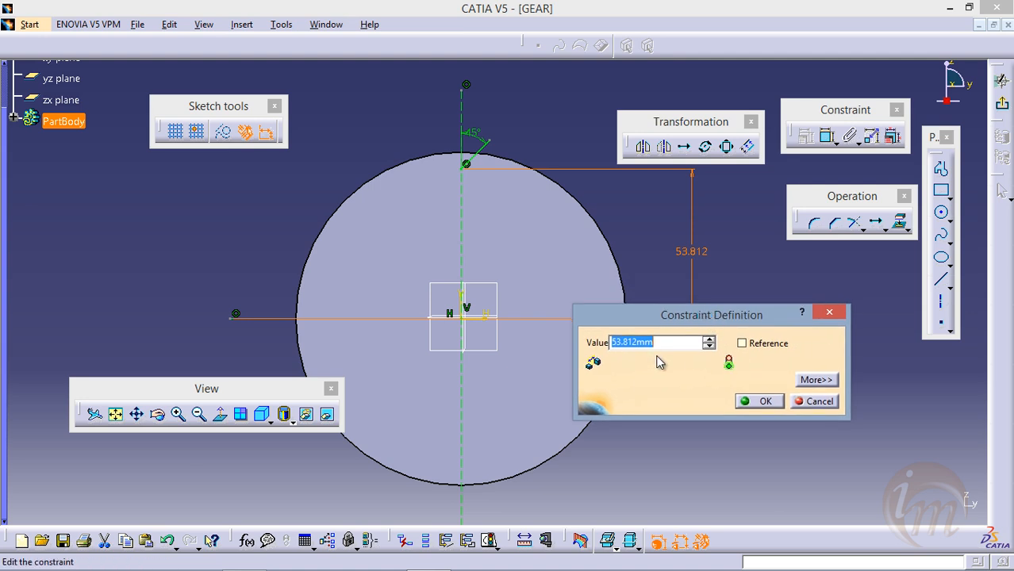
pyautogui.write('54')
pyautogui.press('Return')
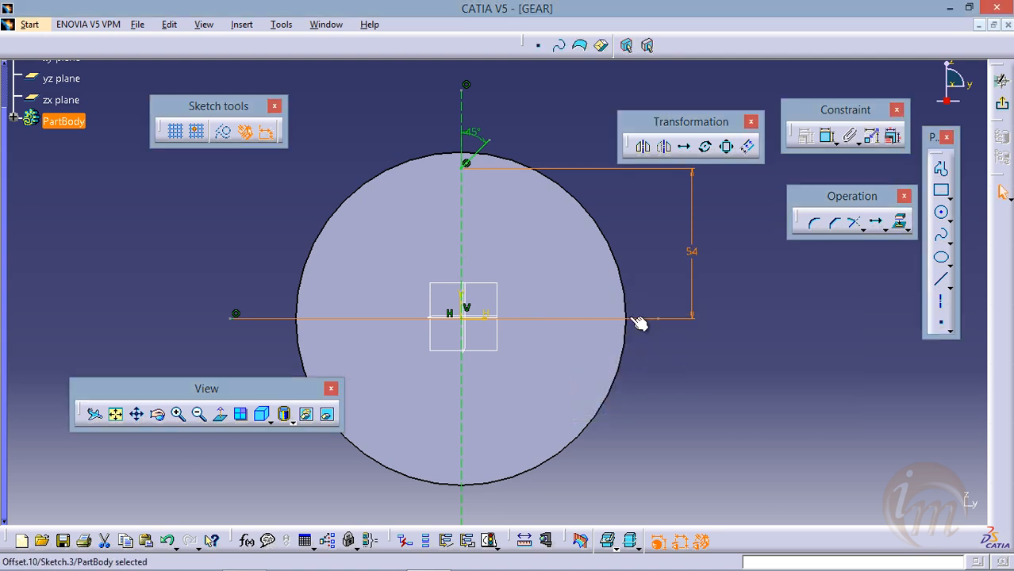
pyautogui.doubleClick(694, 248)
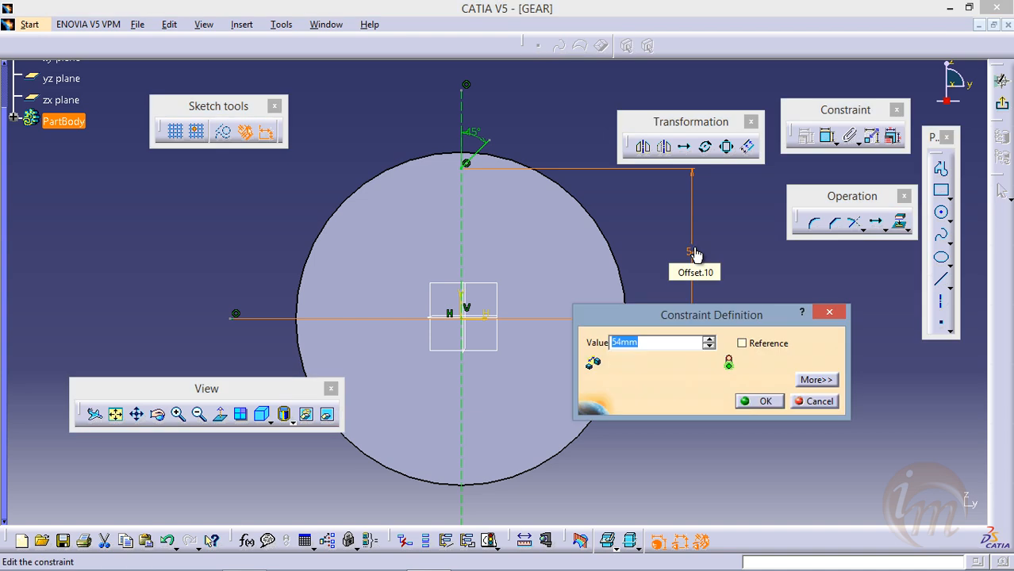
pyautogui.press('Return')
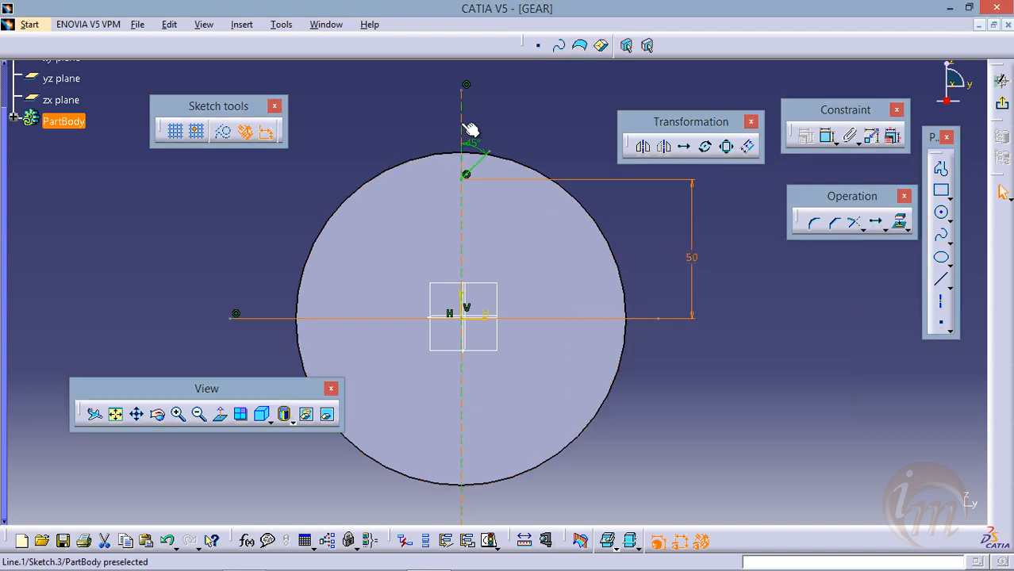
# - Project the disc's circular outer edge into the sketch
pyautogui.keyDown('ctrl'); pyautogui.moveTo(453, 186); pyautogui.dragTo(465, 156, button='middle'); pyautogui.keyUp('ctrl')
pyautogui.moveTo(465, 210); pyautogui.dragTo(420, 362, button='middle')
pyautogui.moveTo(457, 243)
pyautogui.keyDown('ctrl'); pyautogui.mouseDown(button='middle')
pyautogui.moveTo(448, 210)
pyautogui.moveTo(521, 220)
pyautogui.moveTo(482, 218)
pyautogui.mouseUp(button='middle'); pyautogui.keyUp('ctrl')
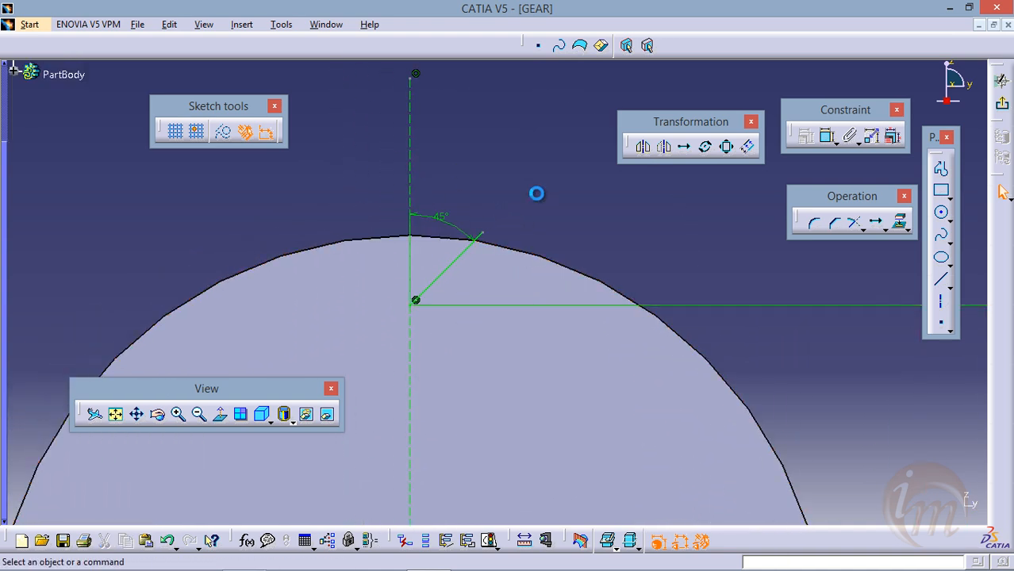
pyautogui.moveTo(552, 263); pyautogui.dragTo(543, 242, button='middle')
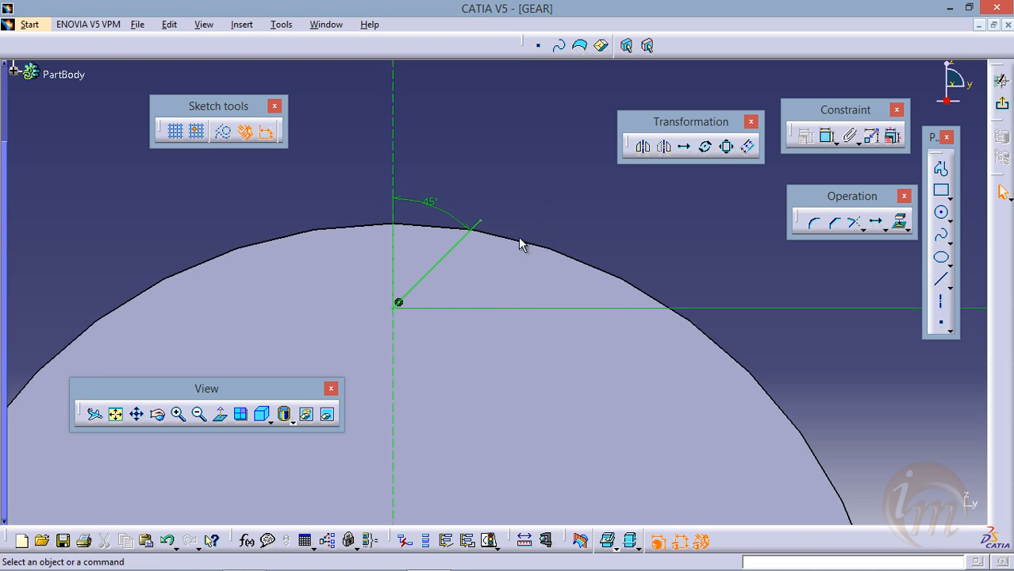
pyautogui.click(517, 240)
pyautogui.moveTo(537, 175)
pyautogui.mouseDown(button='middle')
pyautogui.moveTo(555, 242)
pyautogui.moveTo(568, 183)
pyautogui.mouseUp(button='middle')
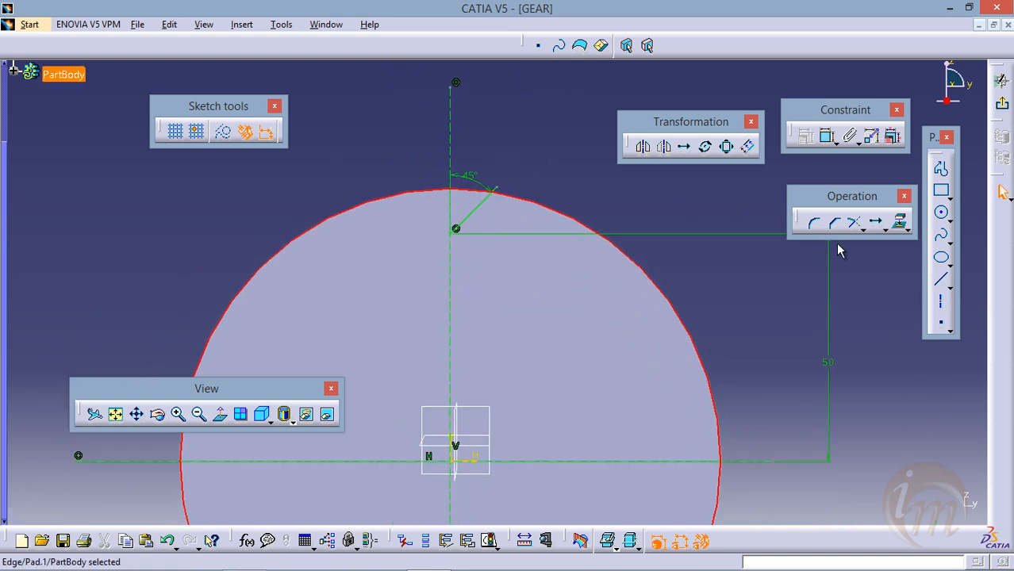
pyautogui.click(899, 223)
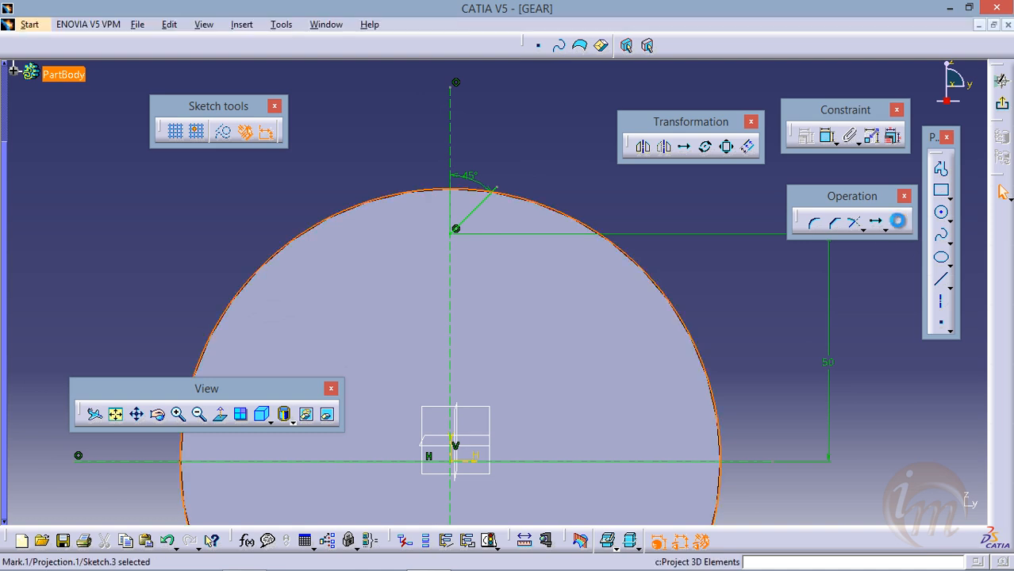
pyautogui.click(558, 163)
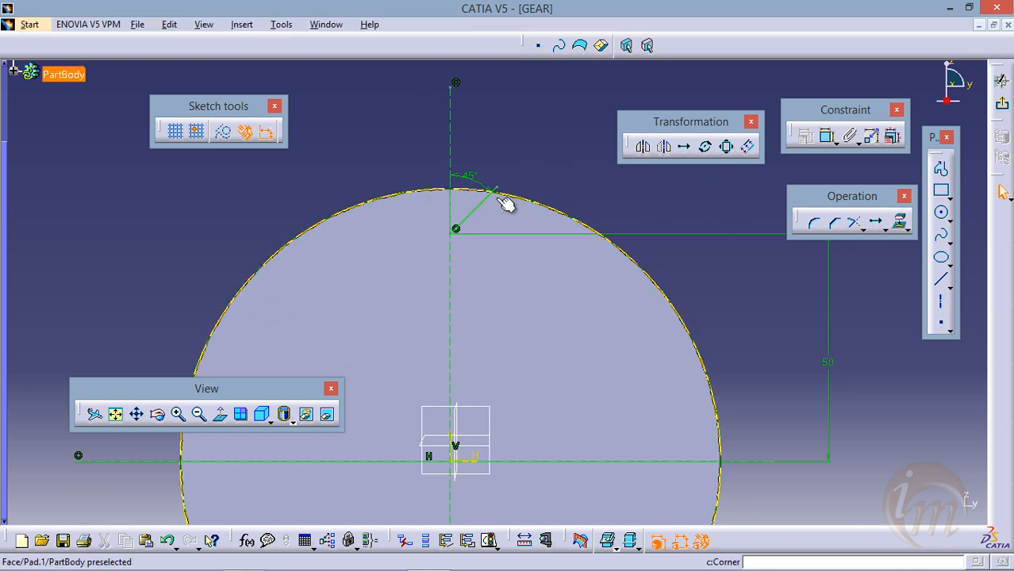
# - Quick-trim the projected circle to the short arc between the vertical axis and the slanted line
pyautogui.moveTo(595, 327); pyautogui.dragTo(628, 353, button='middle')
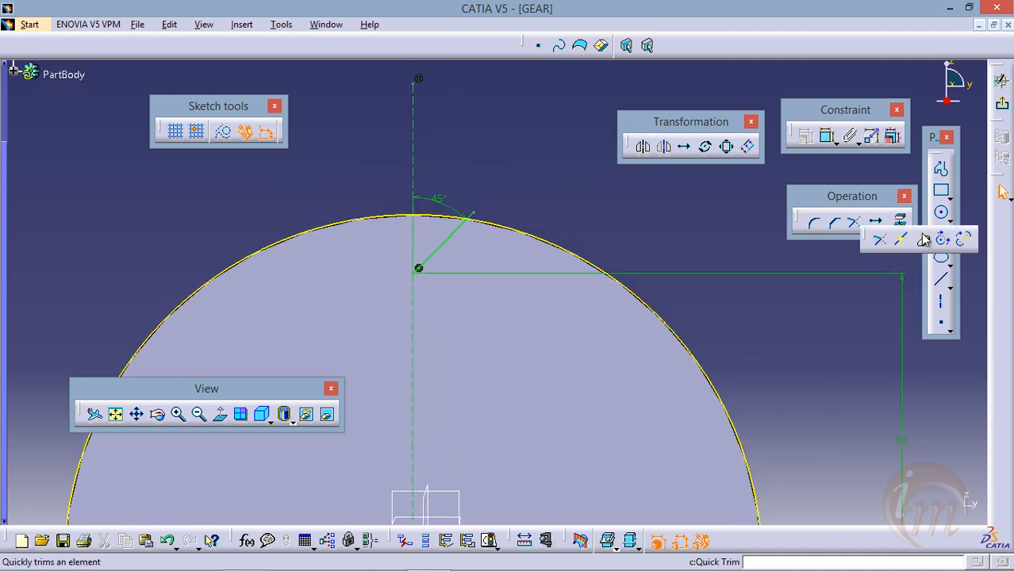
pyautogui.click(925, 240)
pyautogui.click(560, 249)
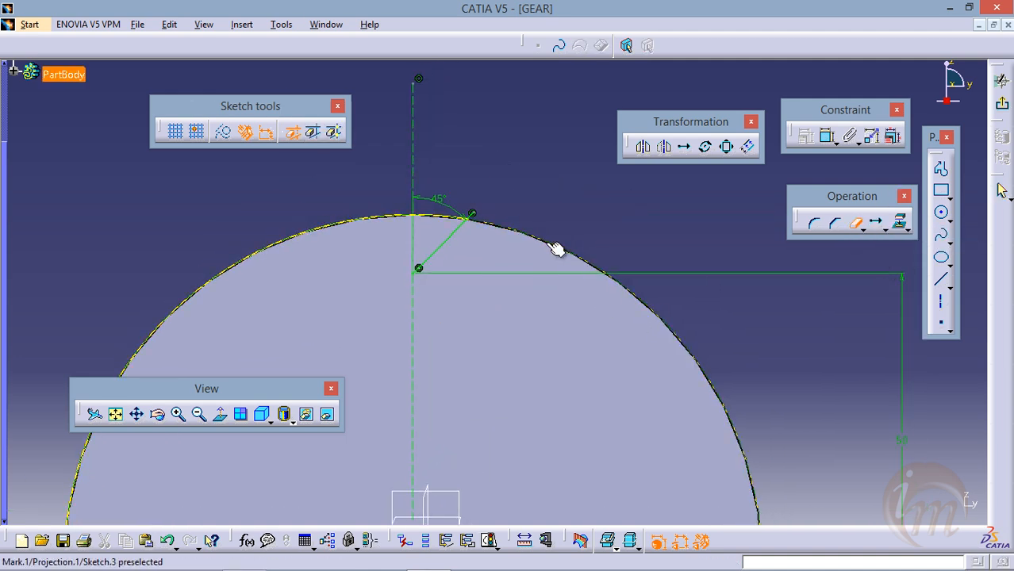
pyautogui.moveTo(435, 285)
pyautogui.mouseDown(button='middle')
pyautogui.moveTo(475, 386)
pyautogui.moveTo(499, 279)
pyautogui.mouseUp(button='middle')
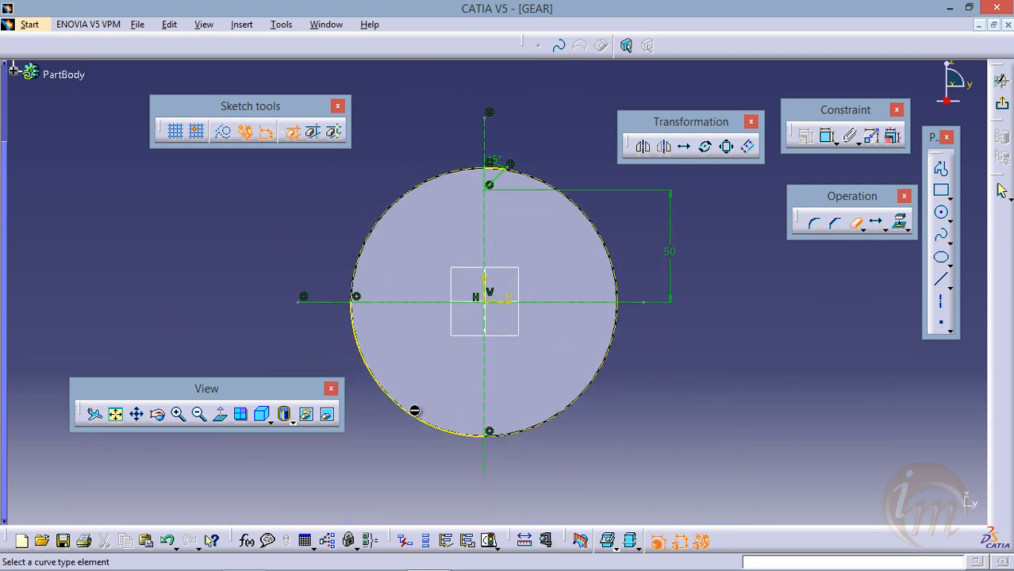
pyautogui.moveTo(584, 285)
pyautogui.mouseDown(button='middle')
pyautogui.moveTo(505, 346)
pyautogui.moveTo(502, 247)
pyautogui.moveTo(498, 313)
pyautogui.mouseUp(button='middle')
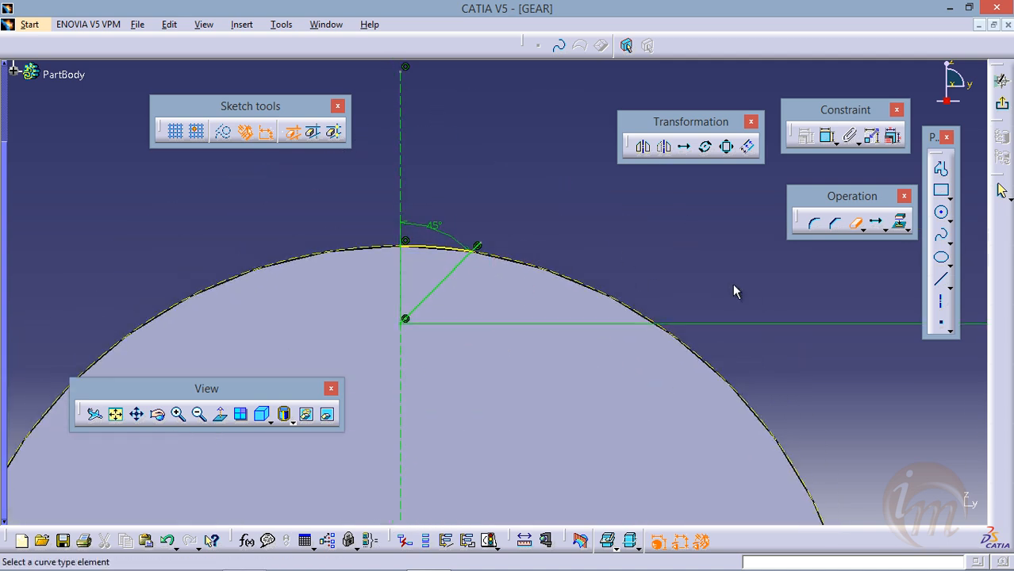
pyautogui.click(854, 226)
# - Draw a vertical line from the arc's endpoint on the vertical axis down to the slanted line's lower endpoint
pyautogui.moveTo(408, 249); pyautogui.dragTo(434, 143, button='middle')
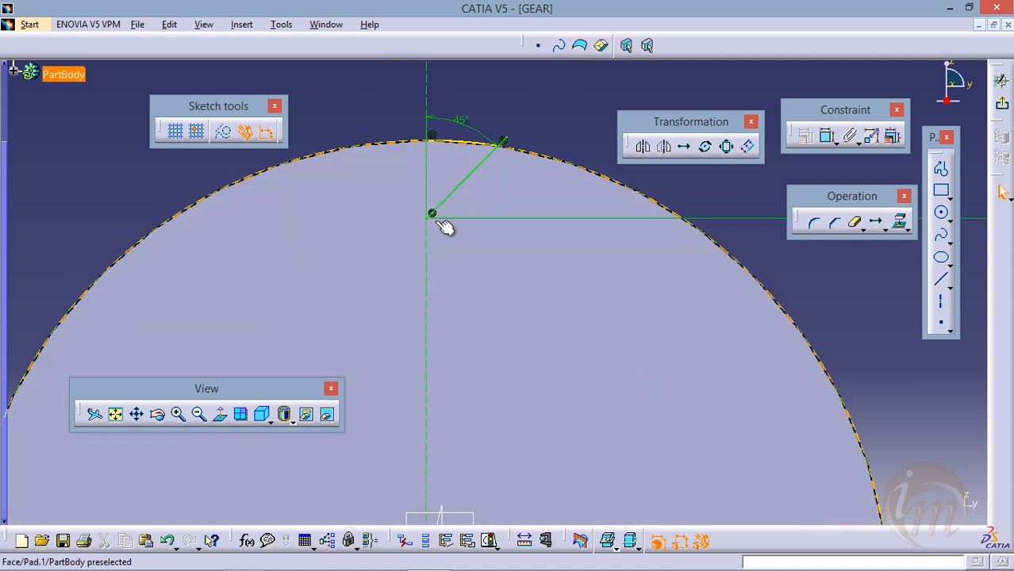
pyautogui.moveTo(441, 251)
pyautogui.mouseDown(button='middle')
pyautogui.moveTo(446, 229)
pyautogui.moveTo(437, 292)
pyautogui.mouseUp(button='middle')
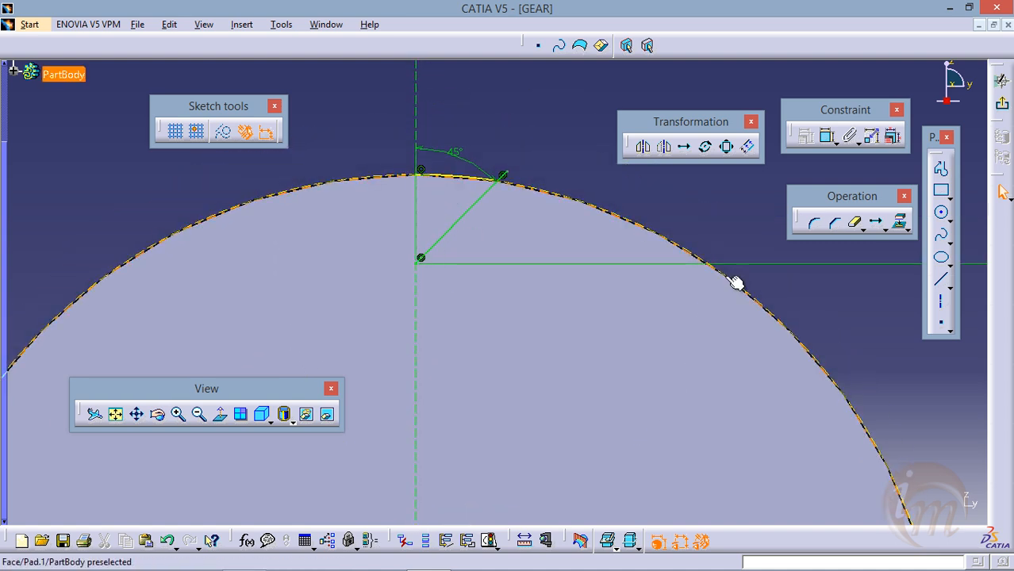
pyautogui.click(942, 286)
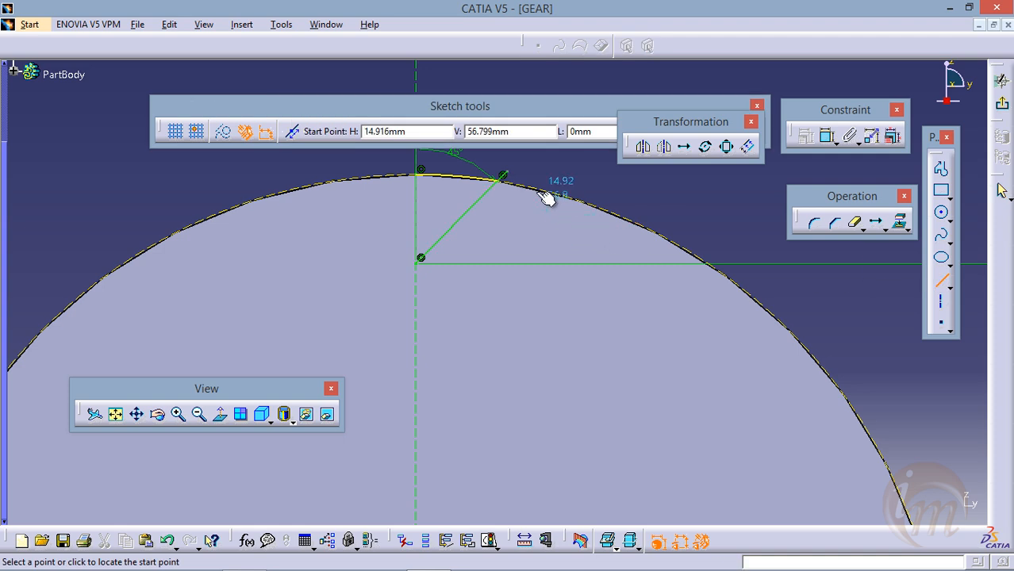
pyautogui.click(422, 175)
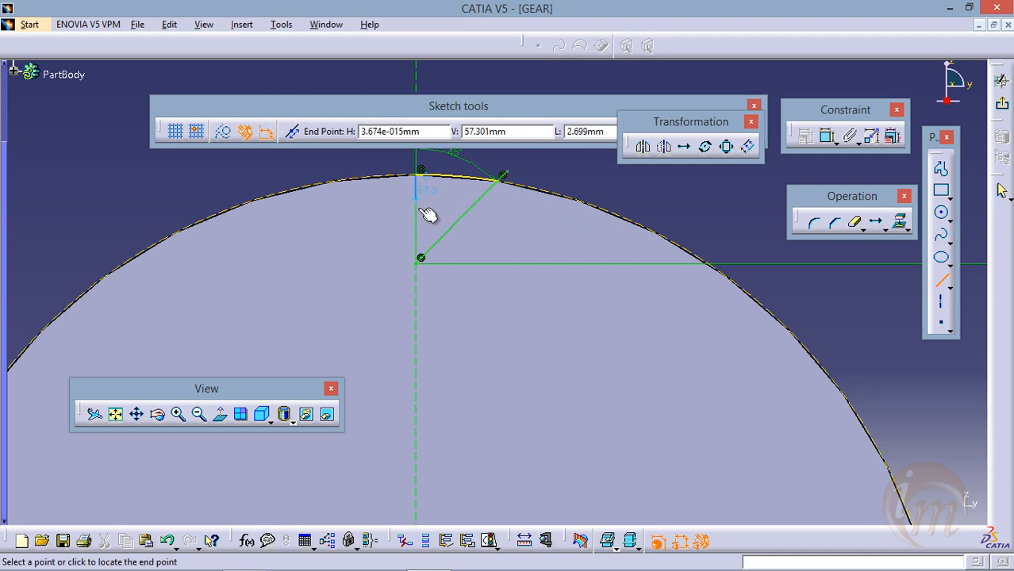
pyautogui.click(416, 262)
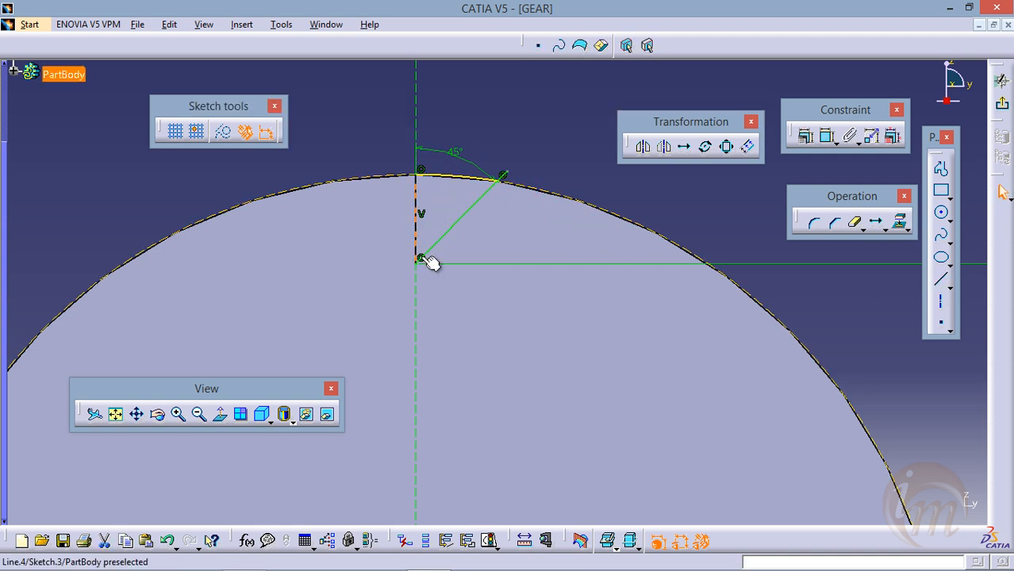
# - Run Sketch Analysis and inspect the implicit profile for openings
pyautogui.moveTo(520, 208)
pyautogui.mouseDown(button='middle')
pyautogui.moveTo(470, 208)
pyautogui.moveTo(513, 219)
pyautogui.moveTo(503, 235)
pyautogui.moveTo(502, 224)
pyautogui.mouseUp(button='middle')
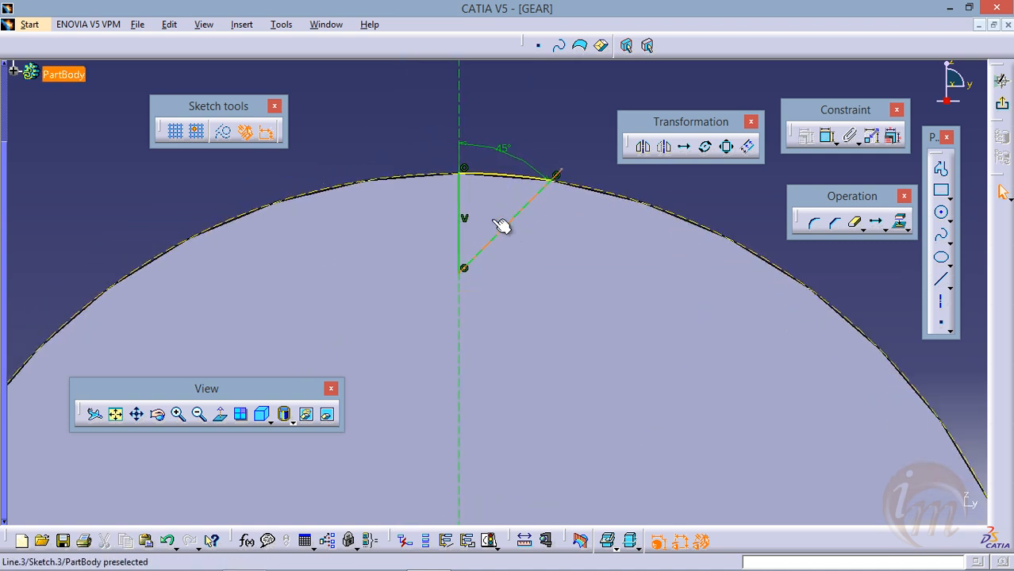
pyautogui.click(280, 28)
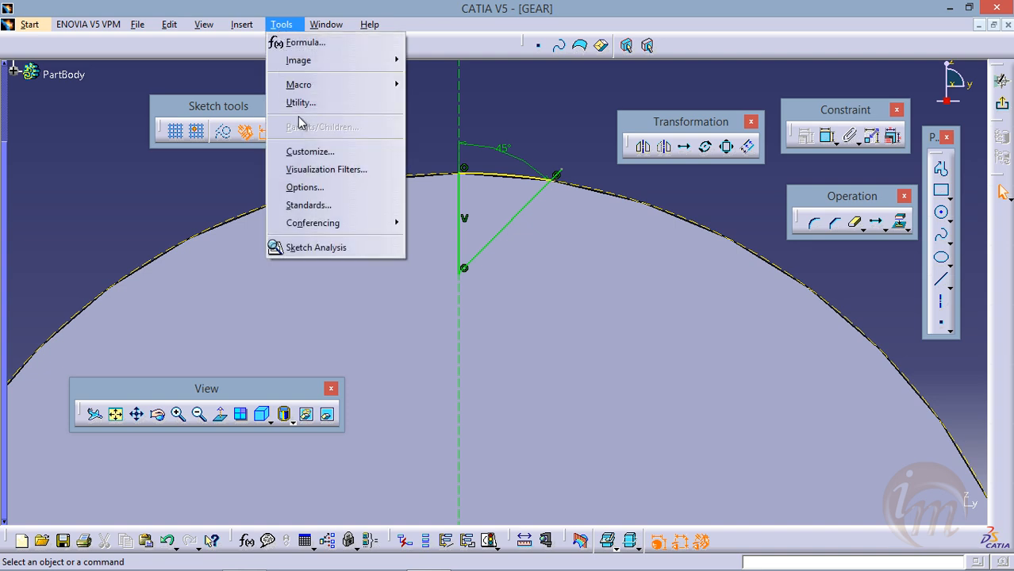
pyautogui.click(334, 247)
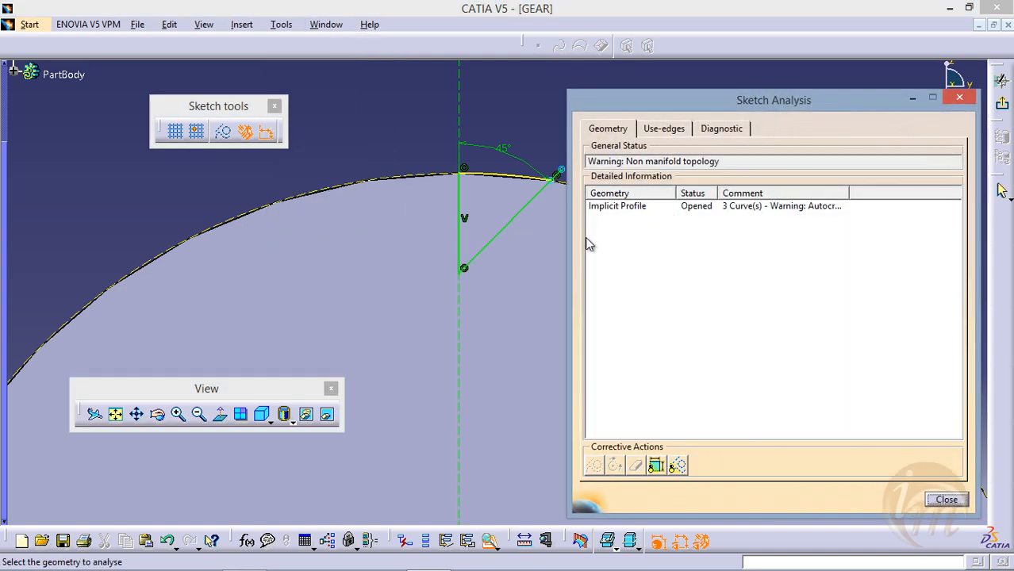
pyautogui.moveTo(643, 111)
pyautogui.mouseDown()
pyautogui.moveTo(317, 152)
pyautogui.moveTo(161, 90)
pyautogui.moveTo(143, 71)
pyautogui.mouseUp()
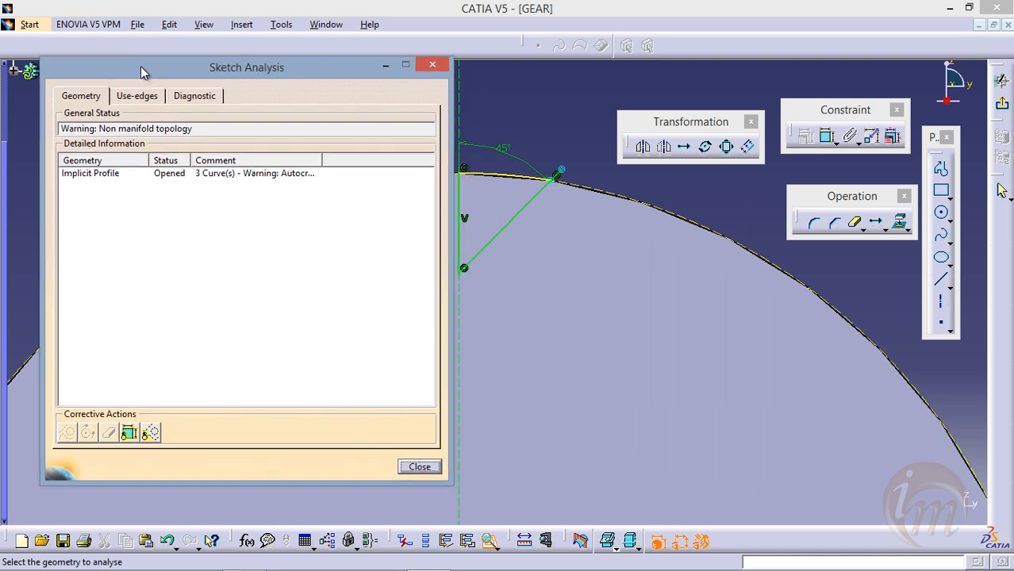
pyautogui.click(134, 173)
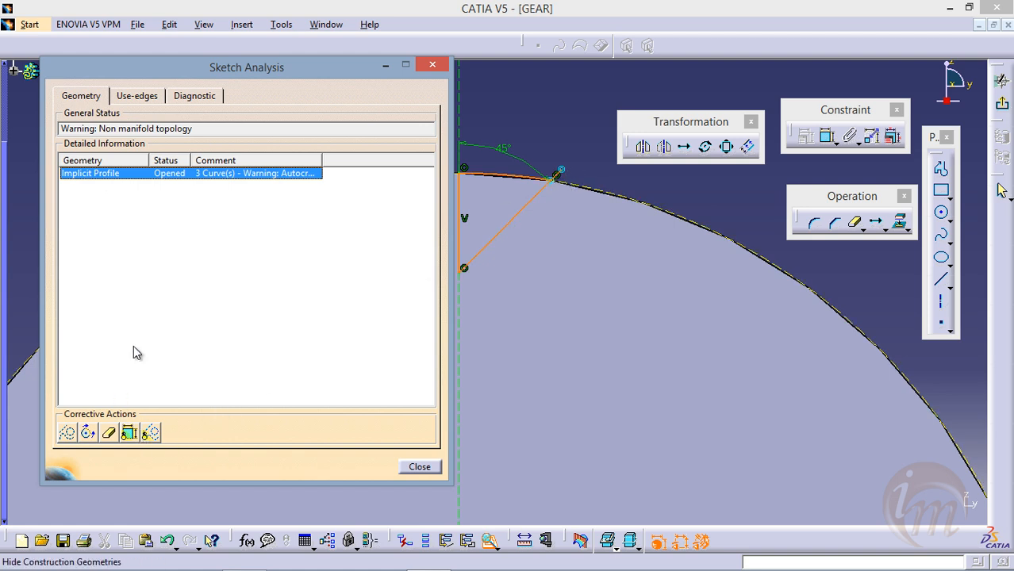
pyautogui.click(422, 468)
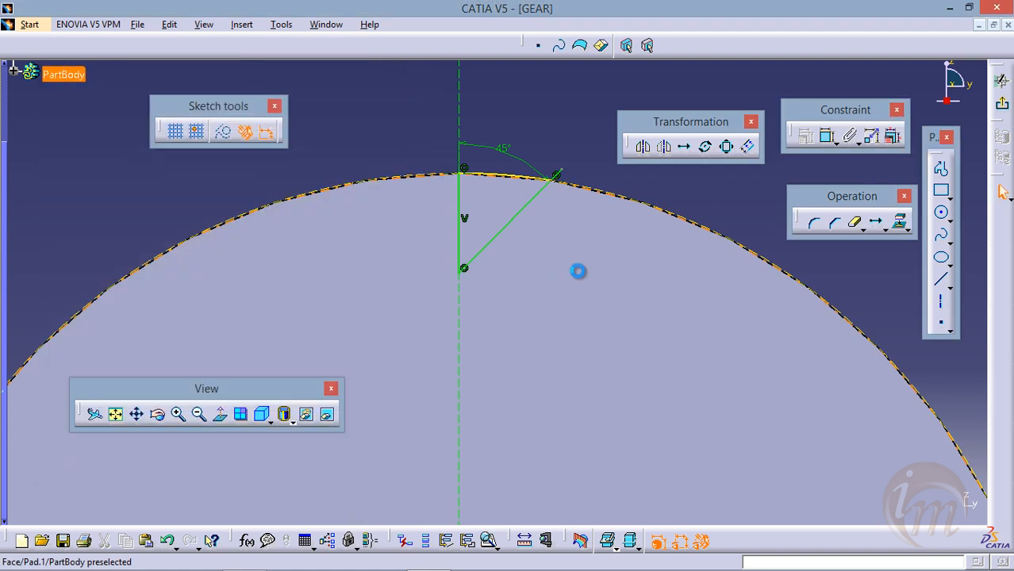
# - Trim off the slanted line's overhang beyond the arc and recheck the profile with Sketch Analysis
pyautogui.click(855, 225)
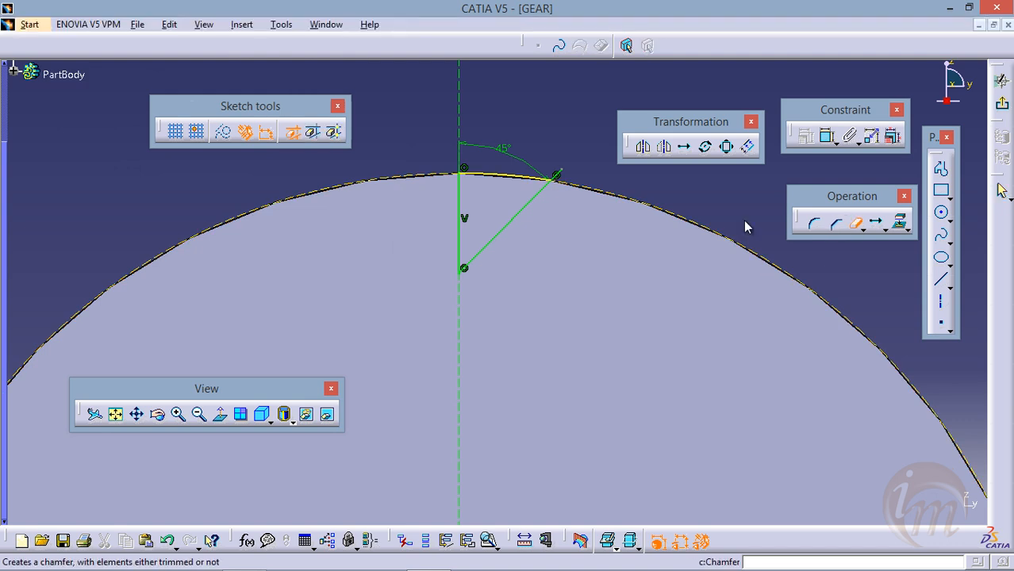
pyautogui.click(562, 179)
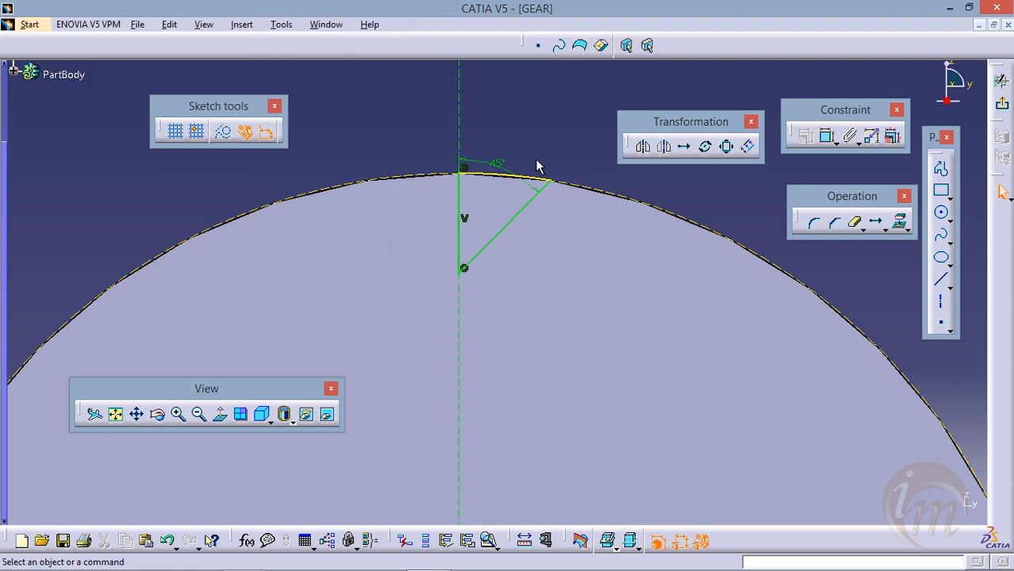
pyautogui.click(271, 31)
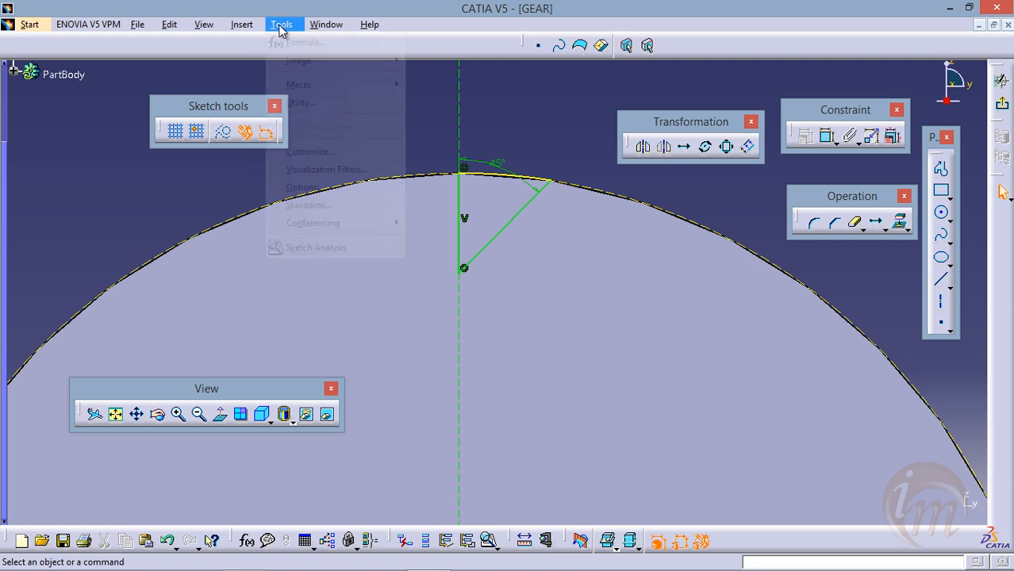
pyautogui.click(322, 246)
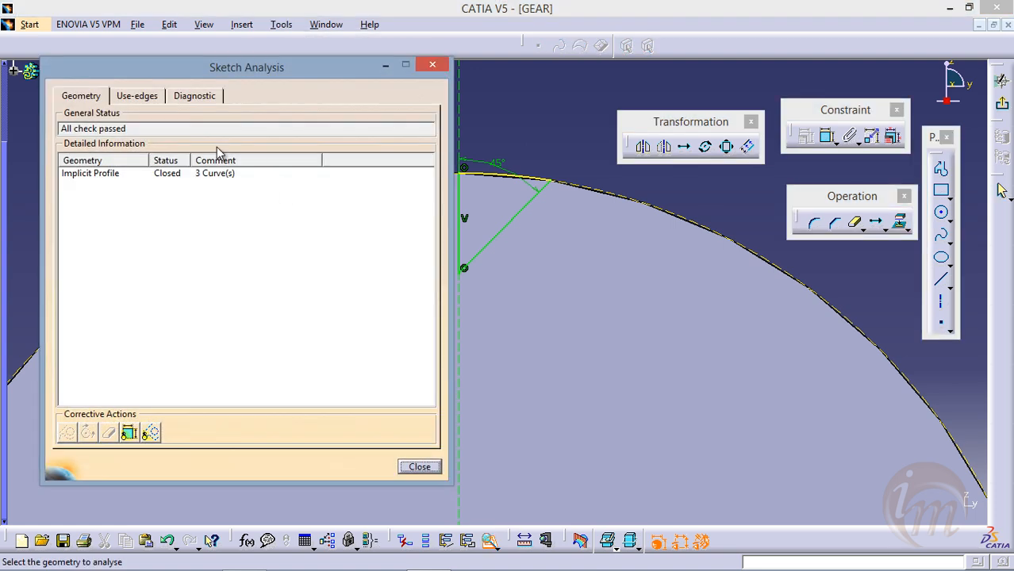
pyautogui.click(184, 172)
pyautogui.moveTo(242, 77)
pyautogui.mouseDown()
pyautogui.moveTo(851, 127)
pyautogui.moveTo(784, 91)
pyautogui.mouseUp()
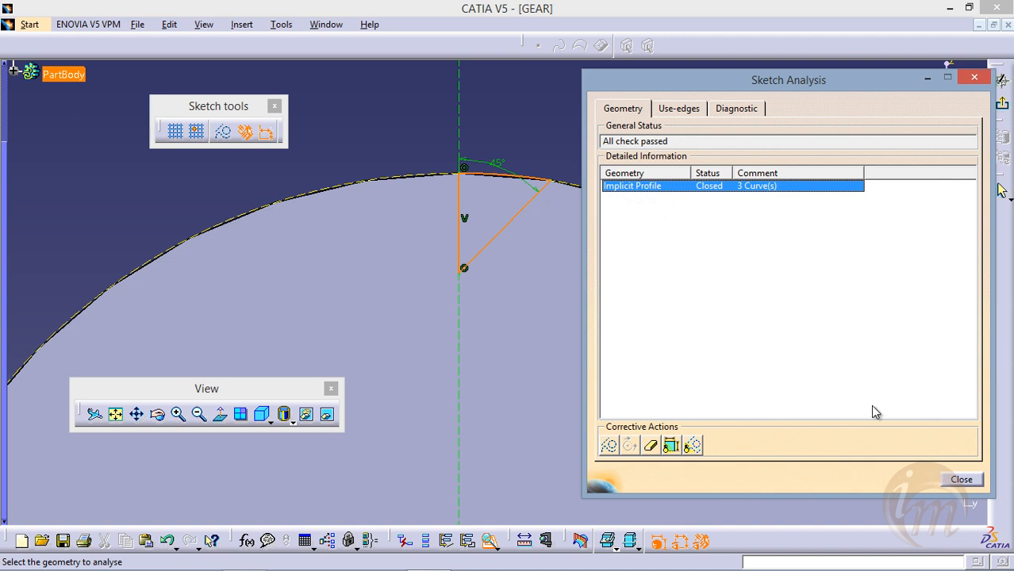
pyautogui.click(962, 480)
# - Exit the sketch and cut its triangular profile into the disc as a pocket with a depth of 30 mm
pyautogui.moveTo(529, 134); pyautogui.dragTo(533, 208, button='middle')
pyautogui.click(1003, 104)
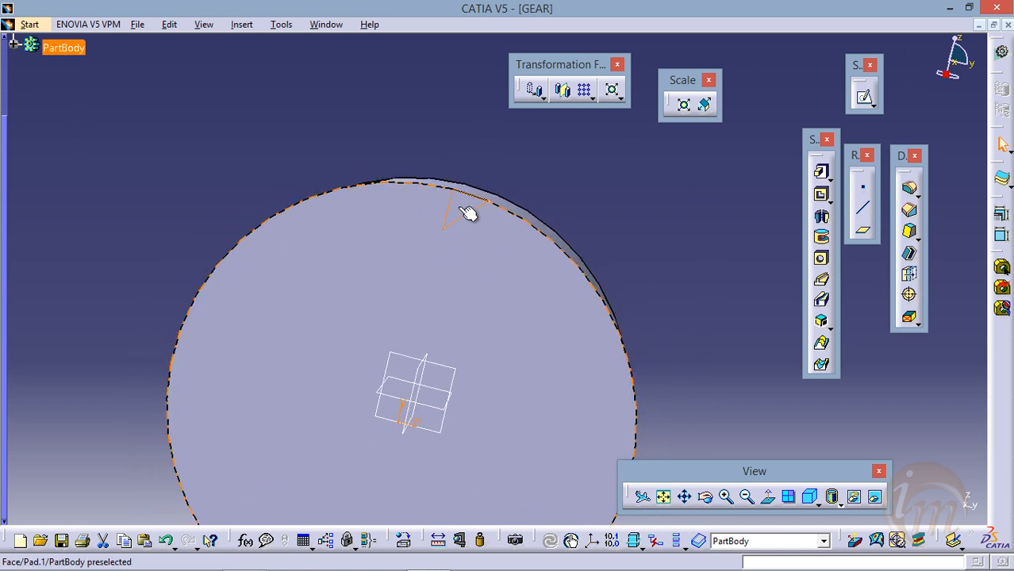
pyautogui.click(820, 194)
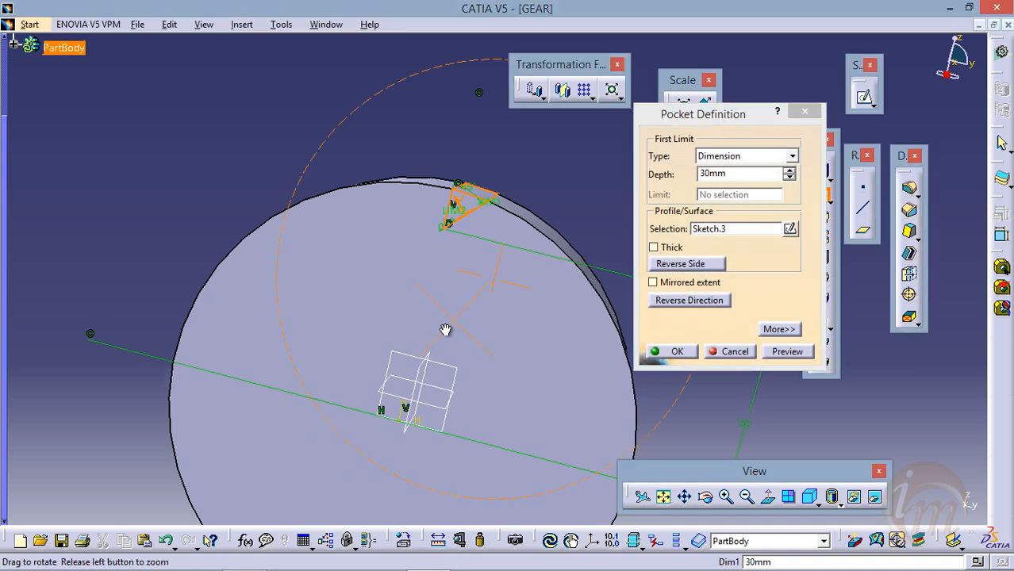
pyautogui.moveTo(446, 330); pyautogui.dragTo(365, 345, button='middle')
pyautogui.moveTo(549, 216); pyautogui.dragTo(521, 249, button='middle')
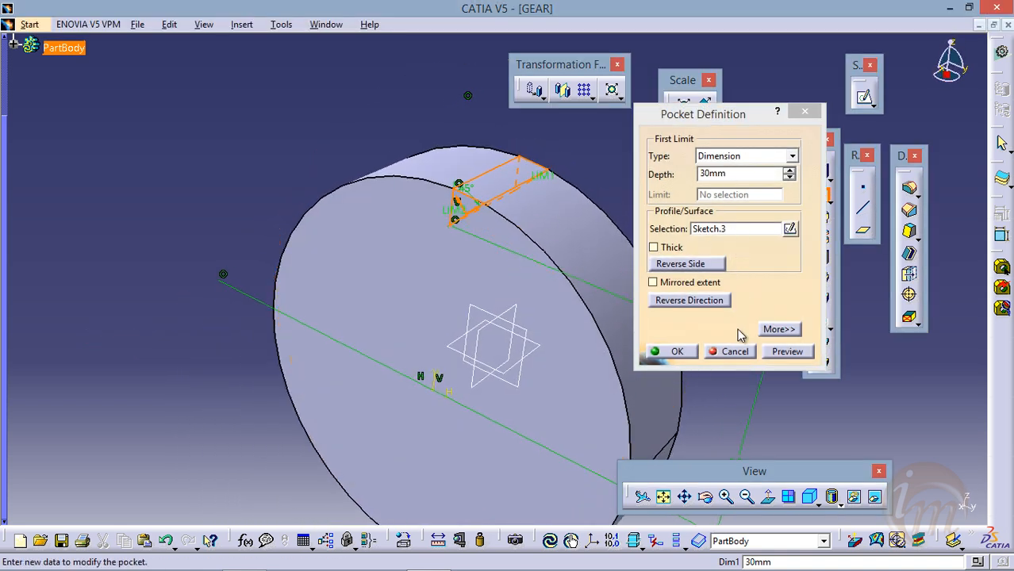
pyautogui.click(785, 350)
pyautogui.click(671, 352)
# - Expand the PartBody tree and start a circular pattern defined as a complete crown with 20 instances
pyautogui.moveTo(546, 270); pyautogui.dragTo(537, 226, button='middle')
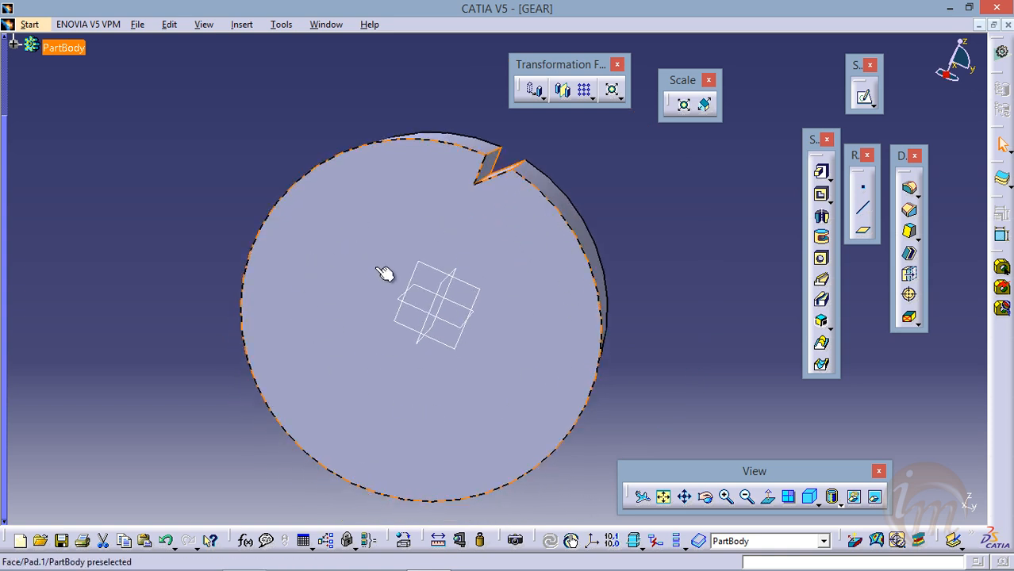
pyautogui.moveTo(437, 330); pyautogui.dragTo(476, 294, button='middle')
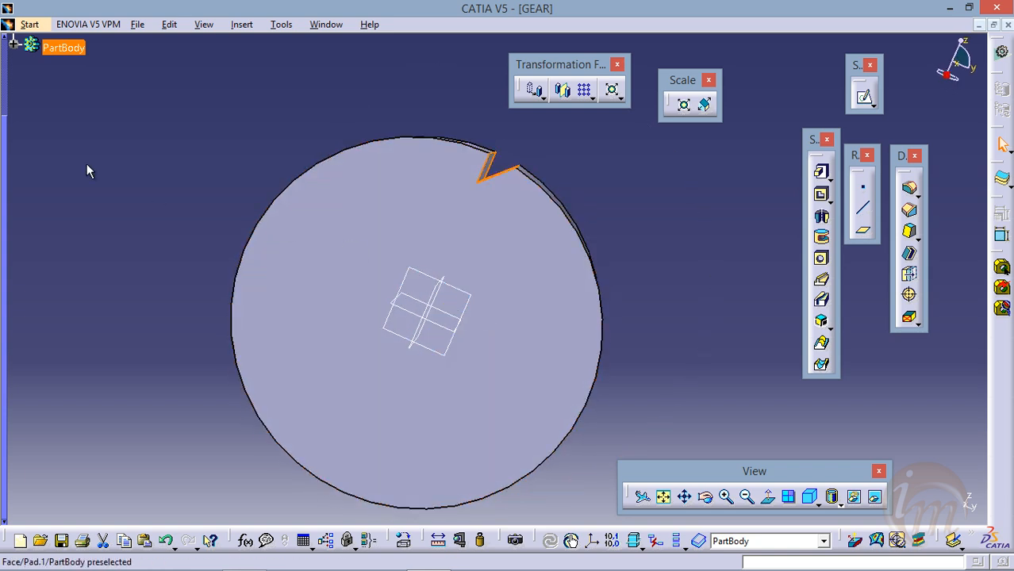
pyautogui.click(12, 45)
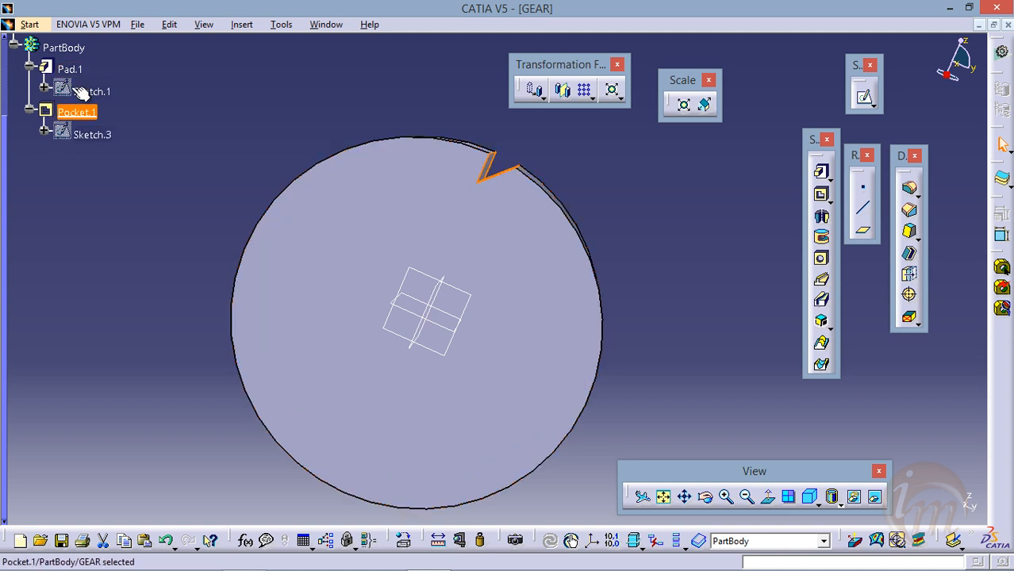
pyautogui.moveTo(464, 279)
pyautogui.mouseDown(button='middle')
pyautogui.moveTo(469, 268)
pyautogui.moveTo(423, 233)
pyautogui.moveTo(445, 234)
pyautogui.moveTo(463, 281)
pyautogui.mouseUp(button='middle')
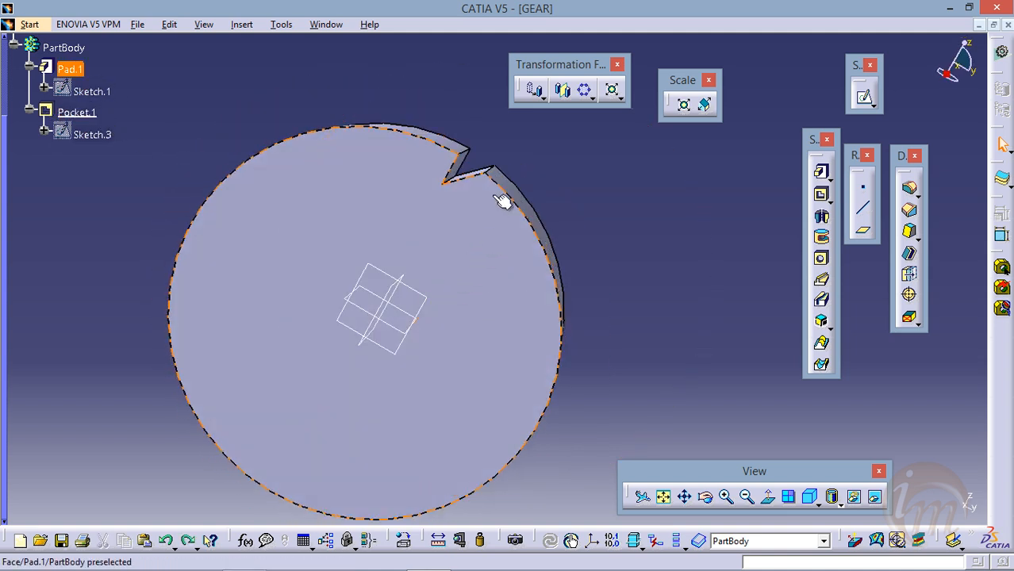
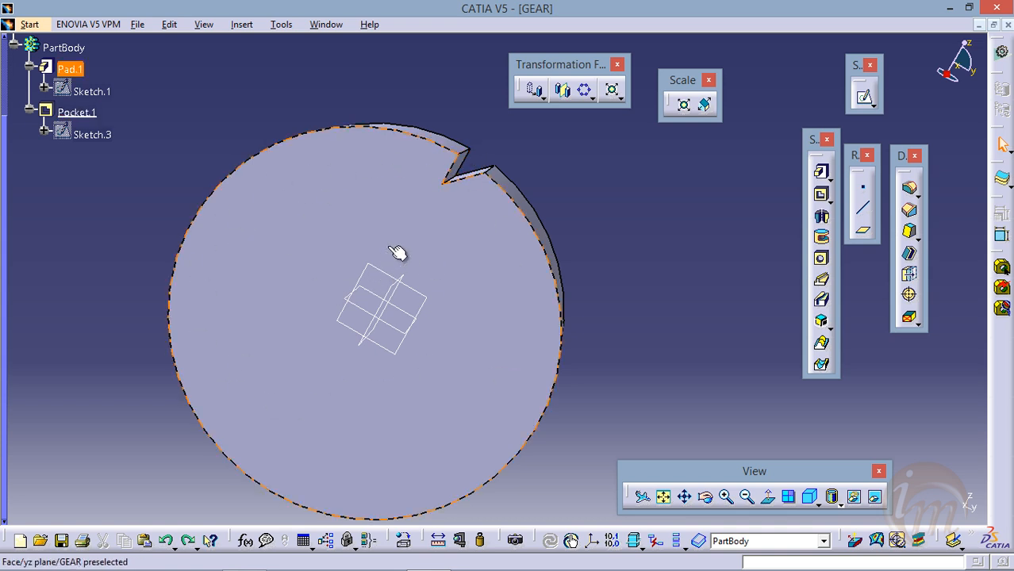
pyautogui.click(584, 89)
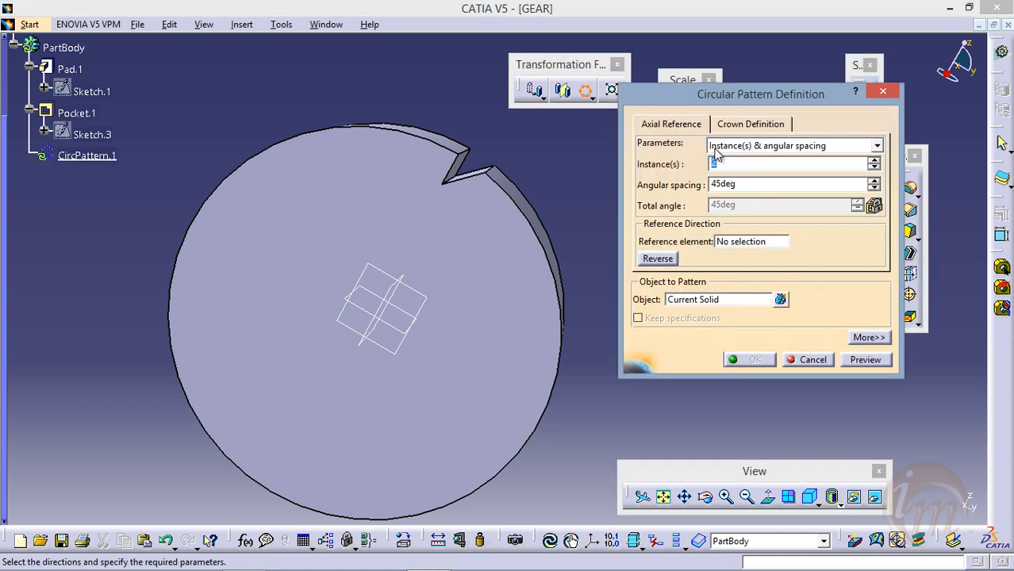
pyautogui.click(750, 146)
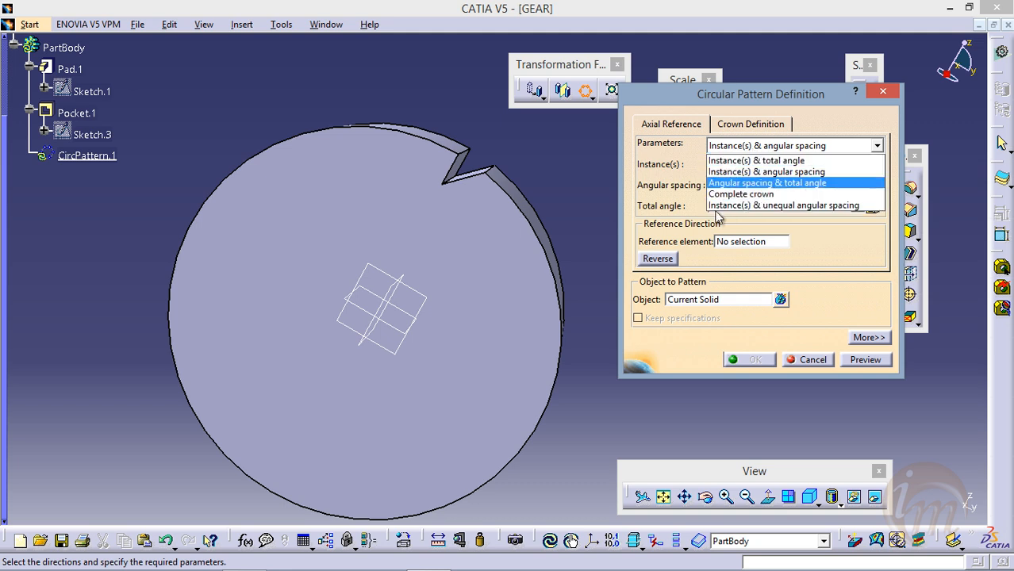
pyautogui.click(731, 194)
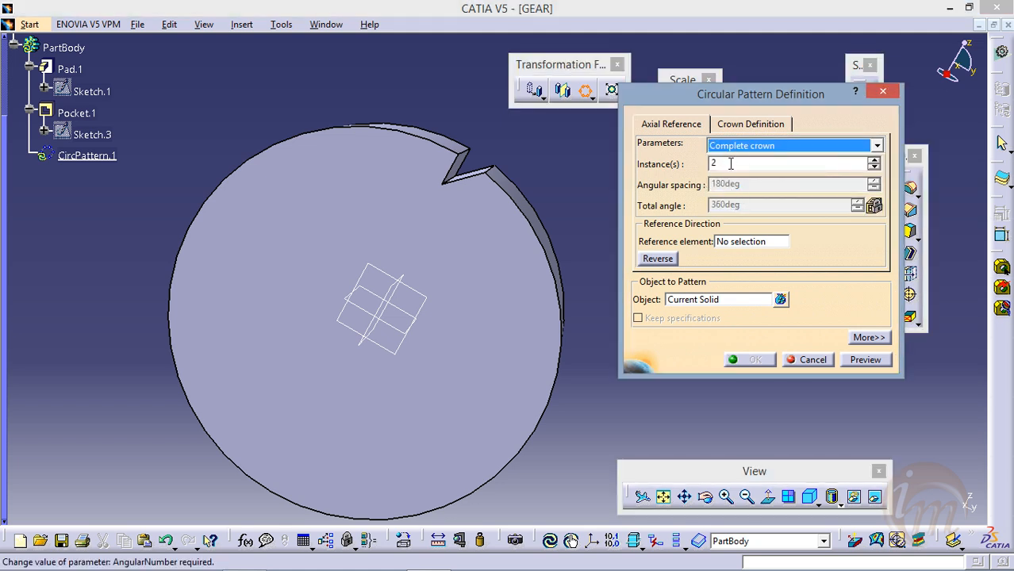
pyautogui.doubleClick(718, 164)
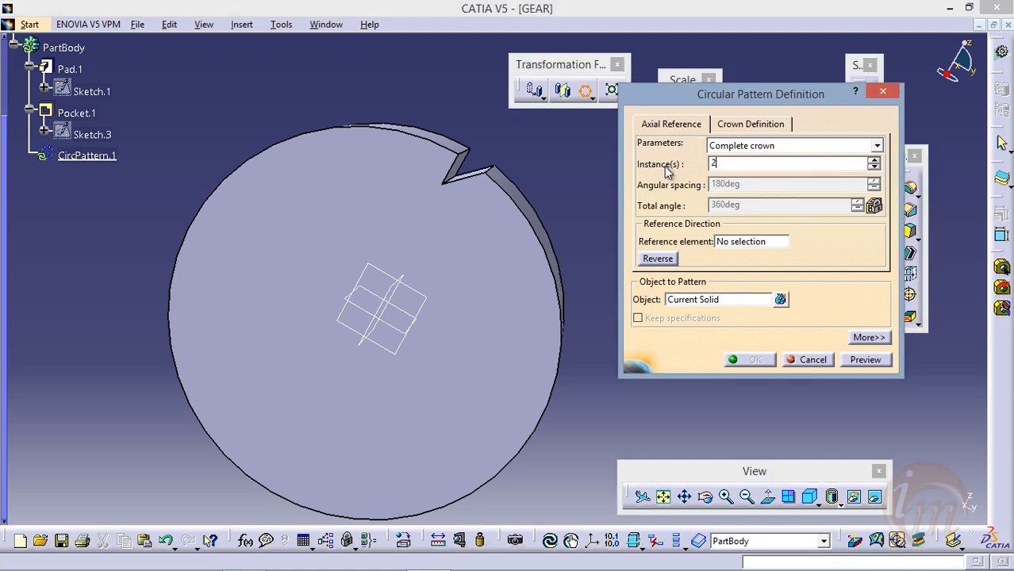
pyautogui.write('20')
pyautogui.press('Return')
# - Pattern the triangular pocket around the disc, using the disc's flat face as reference element, and preview the 20 instances
pyautogui.click(554, 311)
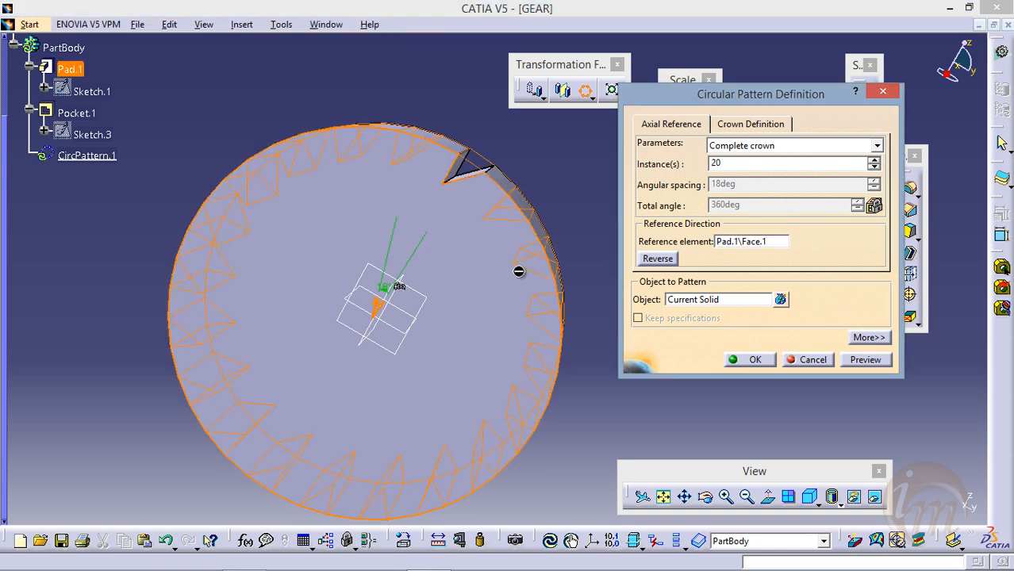
pyautogui.click(708, 301)
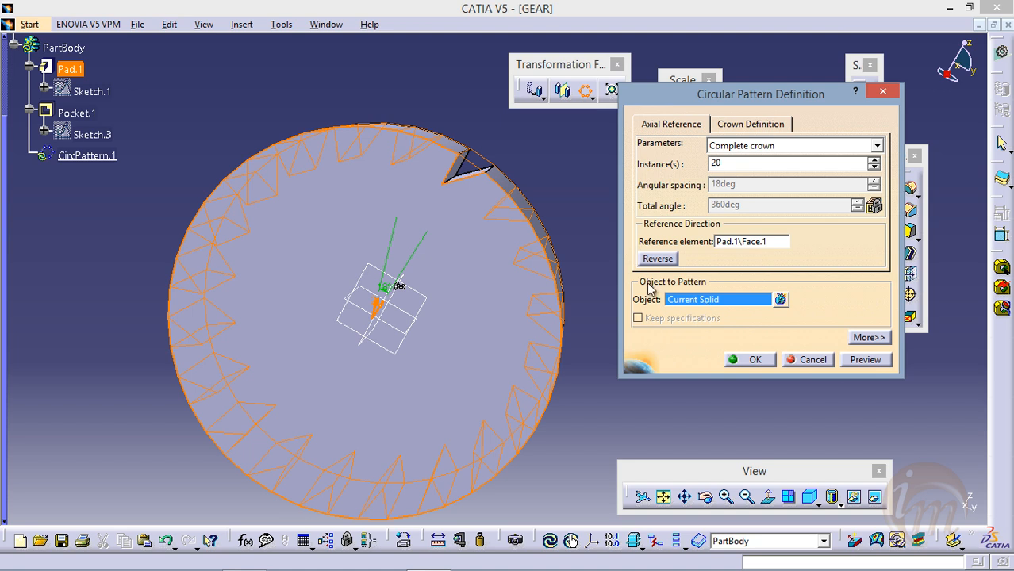
pyautogui.click(70, 113)
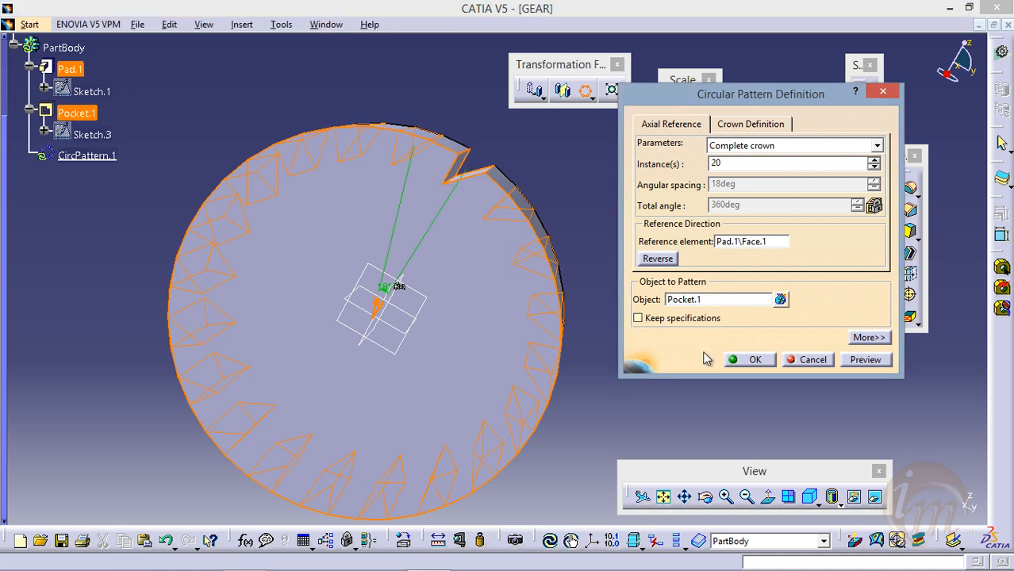
pyautogui.click(866, 360)
pyautogui.moveTo(431, 330); pyautogui.dragTo(490, 295, button='middle')
pyautogui.scroll(-1, 467, 274)
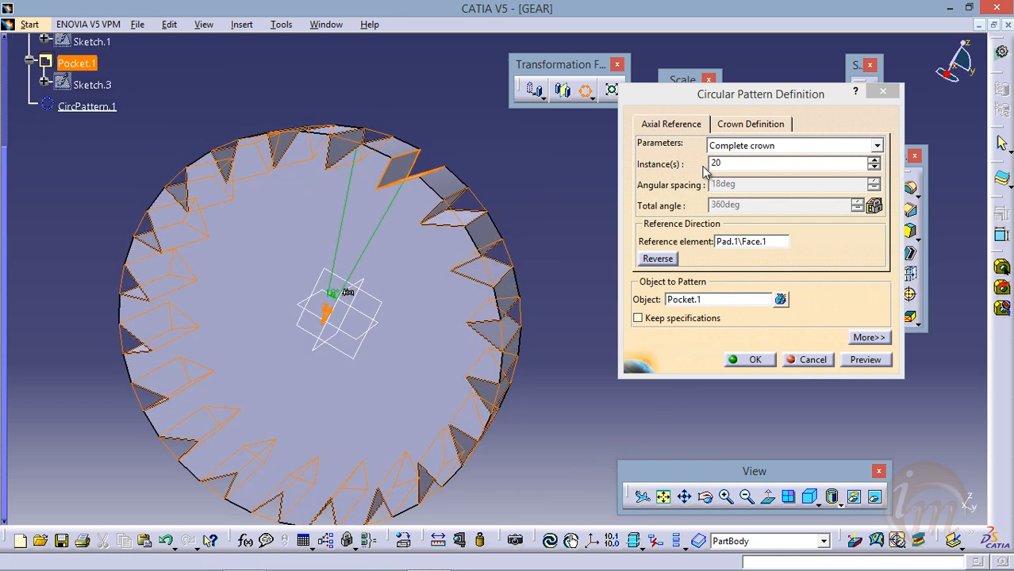
# - Set the circular pattern to 28 instances and preview the tooth spacing
pyautogui.doubleClick(748, 164)
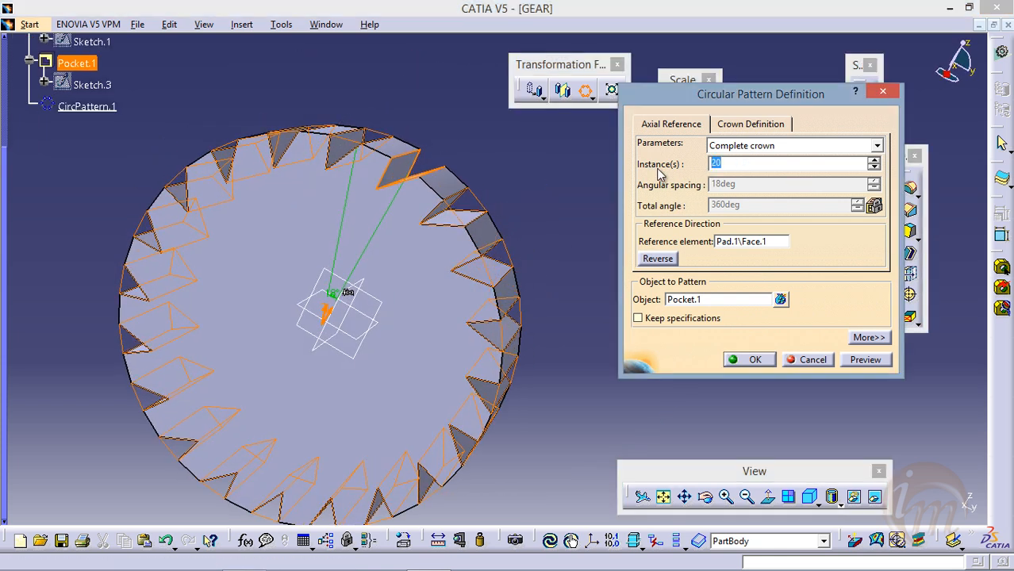
pyautogui.click(858, 360)
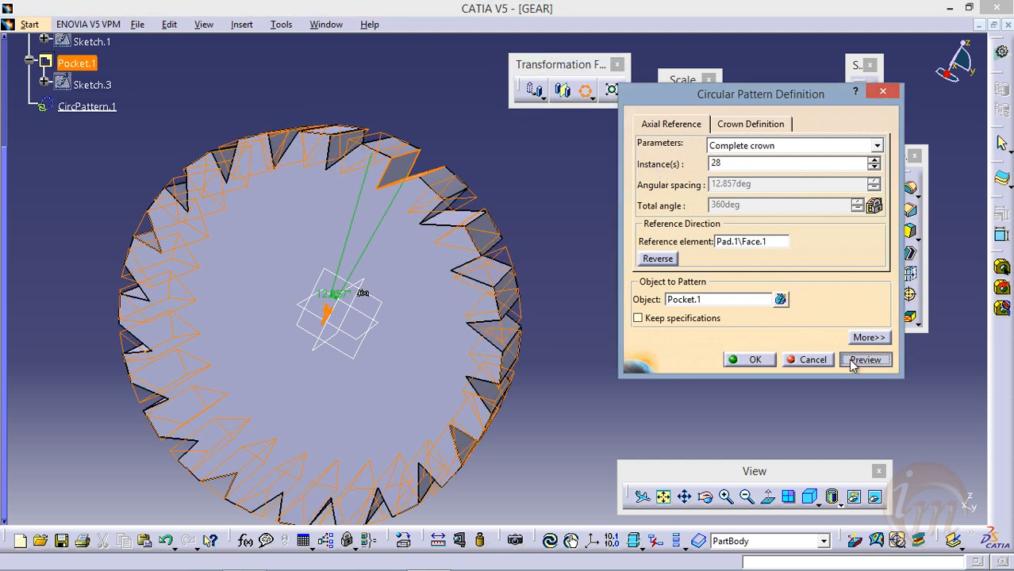
pyautogui.moveTo(491, 295); pyautogui.dragTo(500, 265, button='middle')
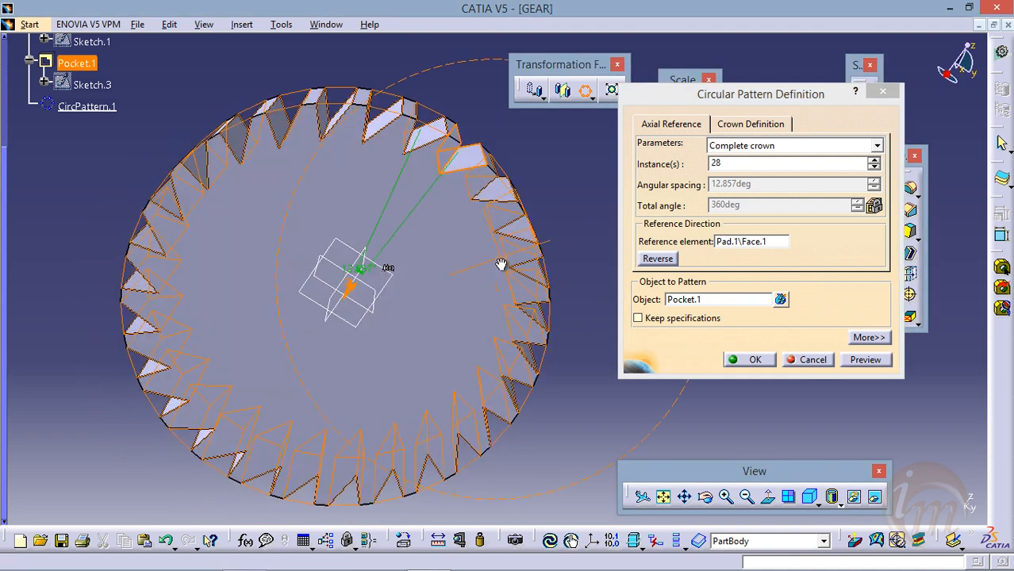
# - Set the circular pattern to 32 instances, preview it and create the pattern
pyautogui.moveTo(729, 165); pyautogui.dragTo(664, 176)
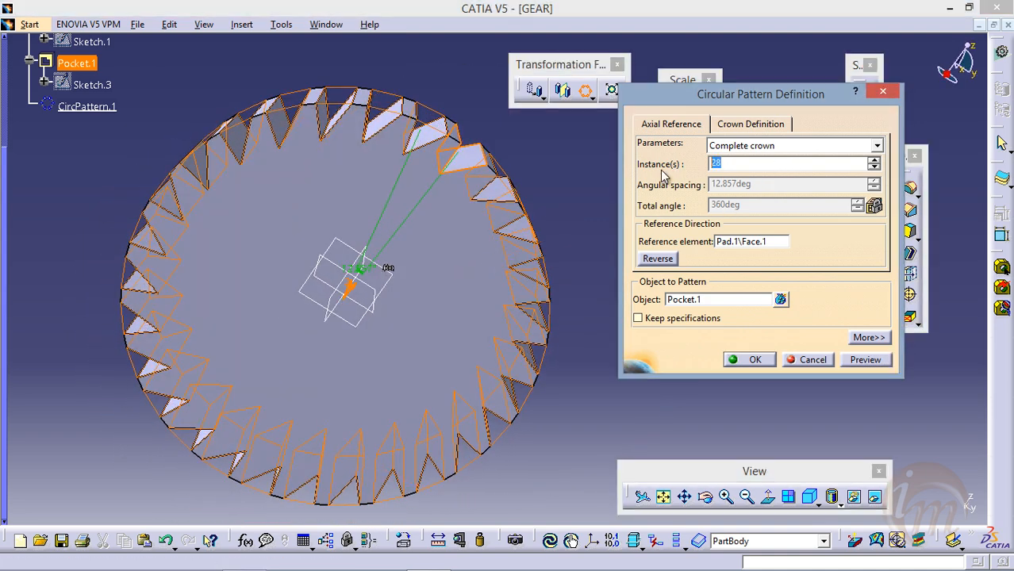
pyautogui.write('32')
pyautogui.click(863, 362)
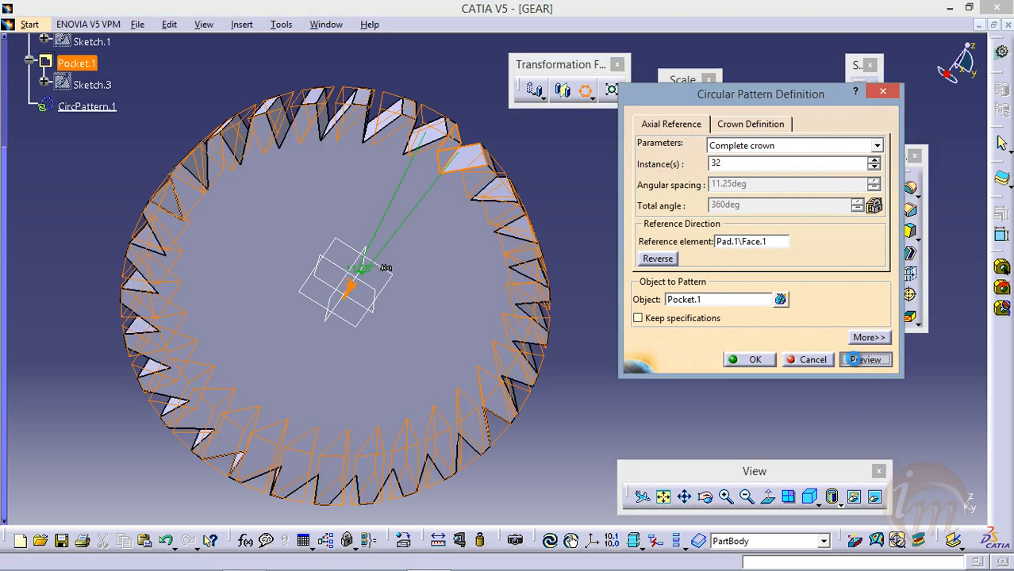
pyautogui.moveTo(534, 238); pyautogui.dragTo(423, 212, button='middle')
pyautogui.click(755, 360)
# - Start a new sketch on the flat front face of the gear
pyautogui.moveTo(499, 252); pyautogui.dragTo(478, 294, button='middle')
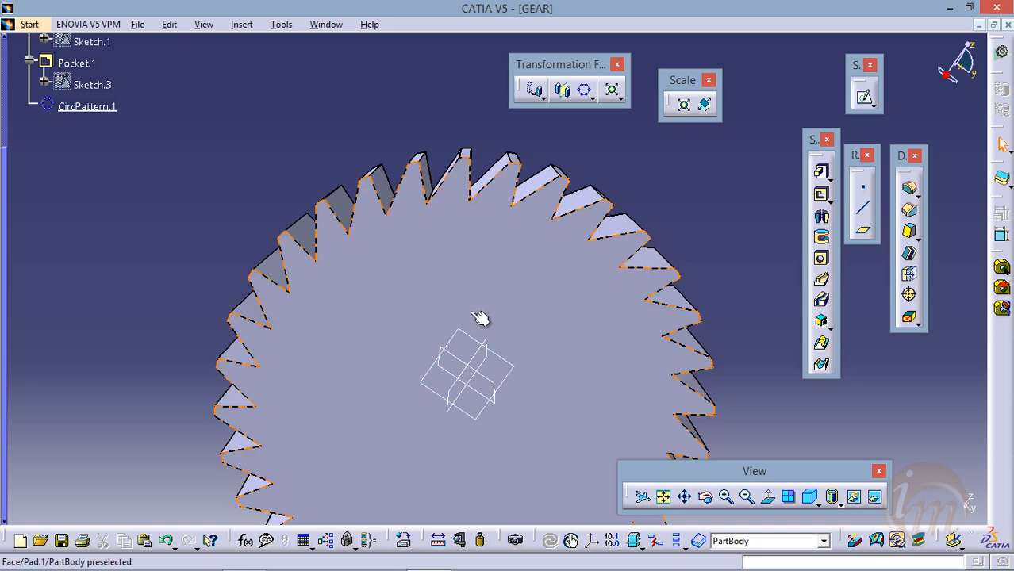
pyautogui.moveTo(471, 312); pyautogui.dragTo(453, 396, button='middle')
pyautogui.moveTo(587, 292); pyautogui.dragTo(461, 331, button='middle')
pyautogui.moveTo(516, 250); pyautogui.dragTo(569, 292, button='middle')
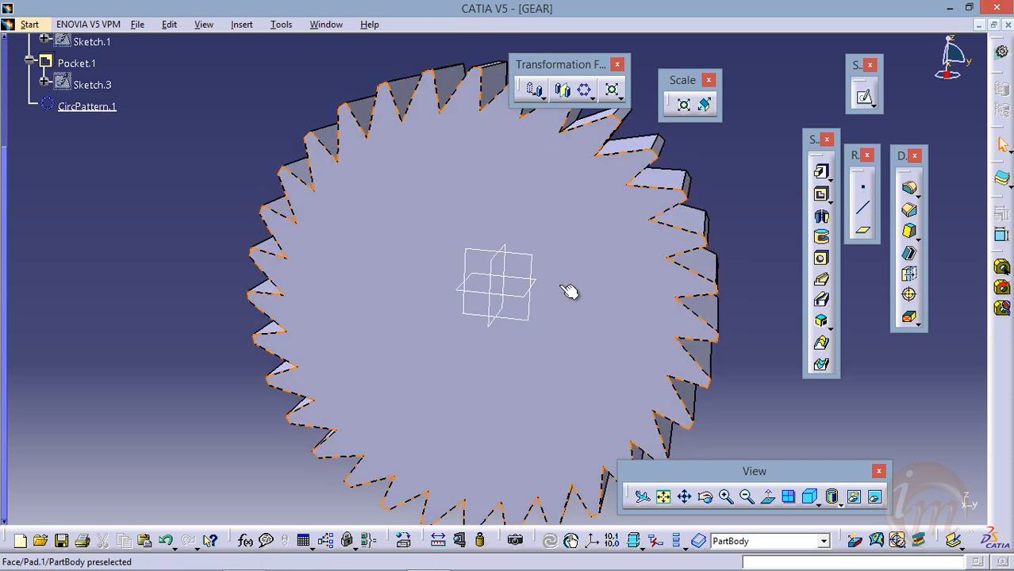
pyautogui.moveTo(549, 238); pyautogui.dragTo(561, 215, button='middle')
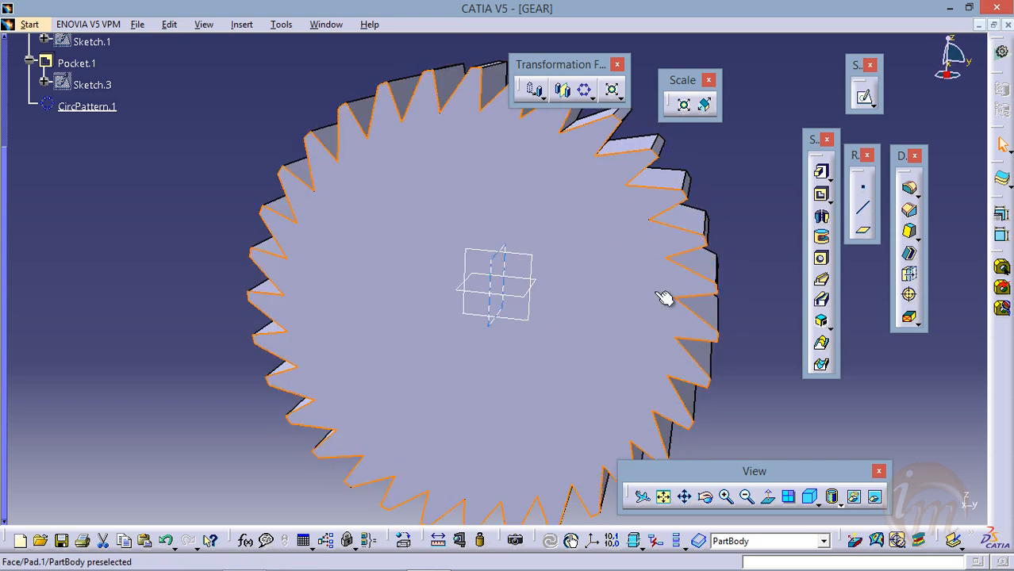
pyautogui.click(863, 96)
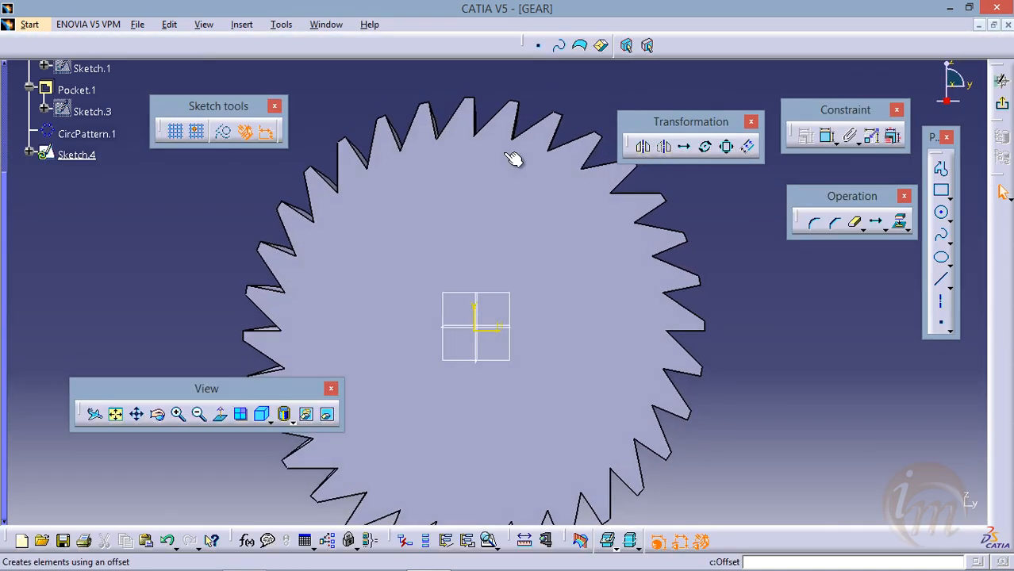
pyautogui.moveTo(519, 220)
pyautogui.mouseDown(button='middle')
pyautogui.moveTo(523, 256)
pyautogui.moveTo(587, 246)
pyautogui.mouseUp(button='middle')
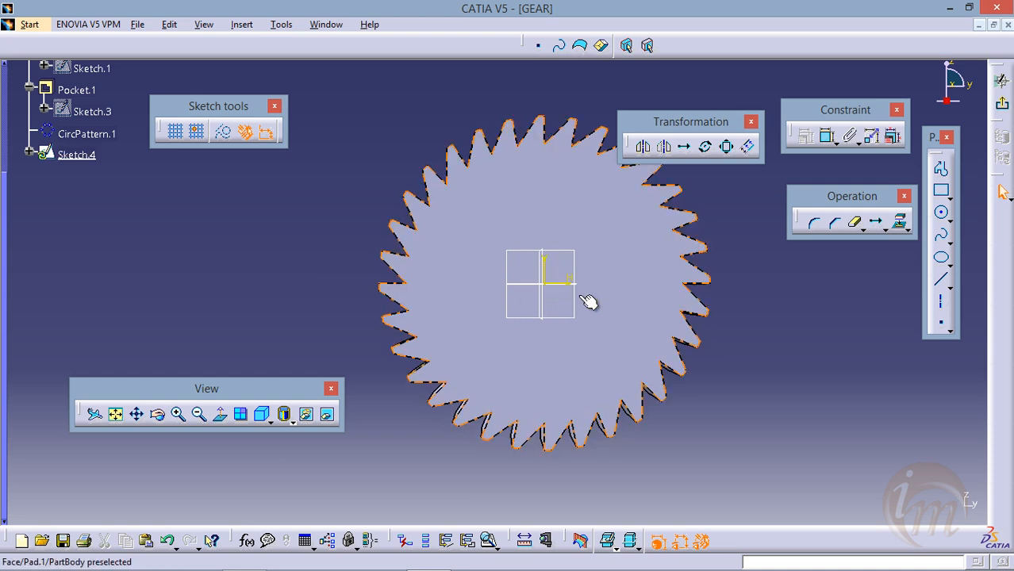
pyautogui.moveTo(579, 296); pyautogui.dragTo(528, 308, button='middle')
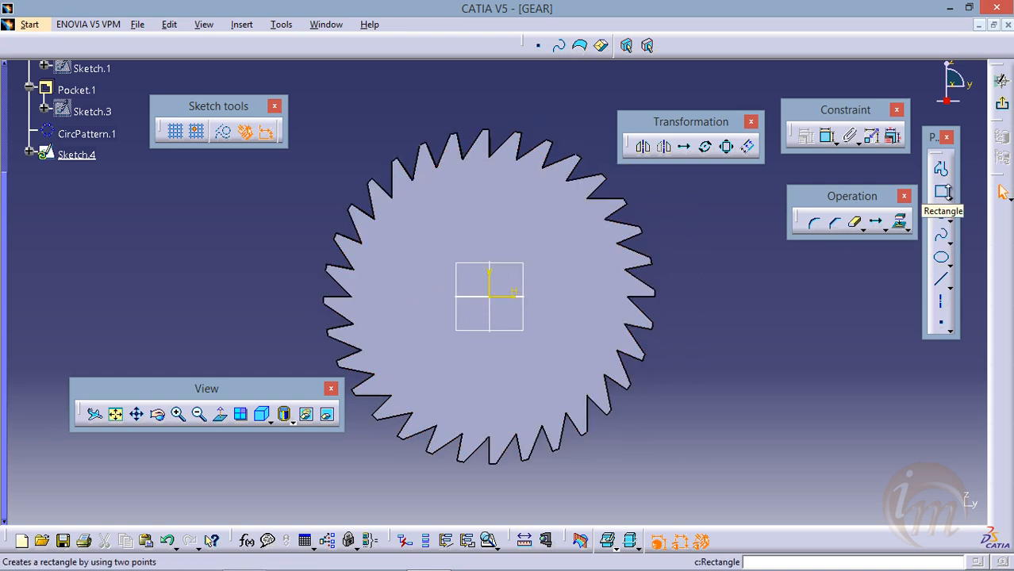
# - Sketch a vertical keyhole profile with its small end, radius about 2.7 mm, centred on the origin and its large end, radius about 5.5 mm, below
pyautogui.click(950, 198)
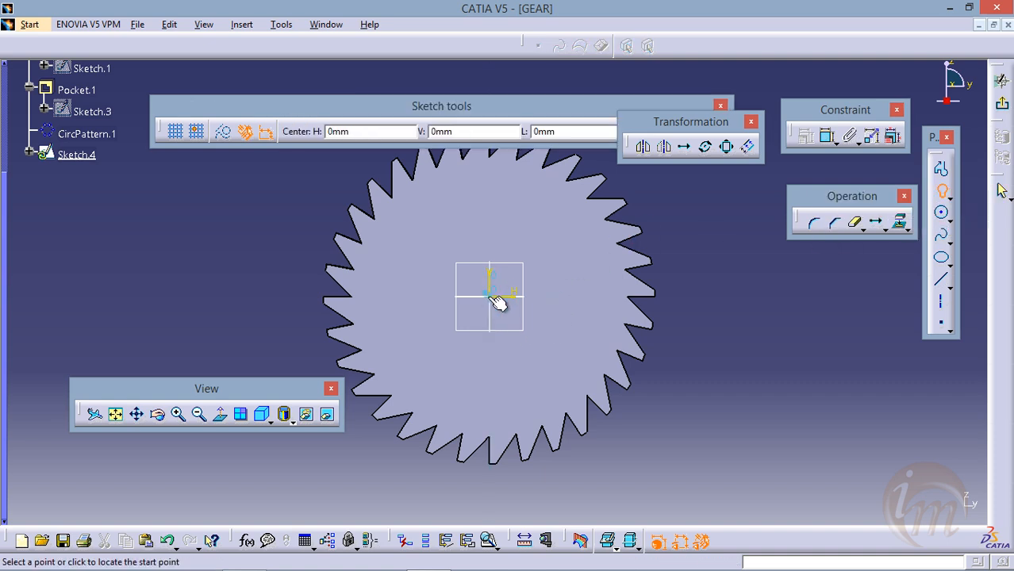
pyautogui.click(492, 320)
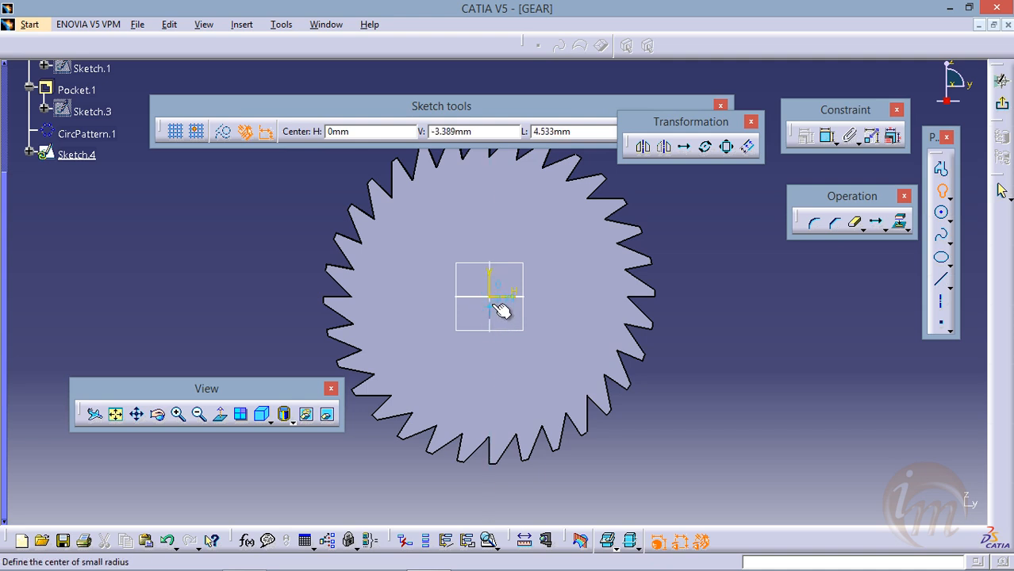
pyautogui.click(497, 298)
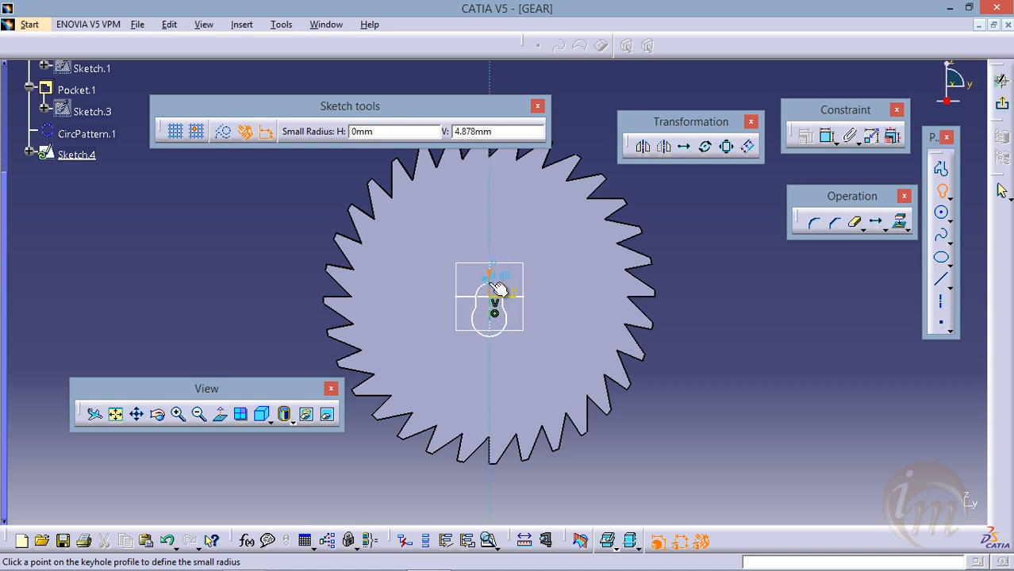
pyautogui.click(492, 295)
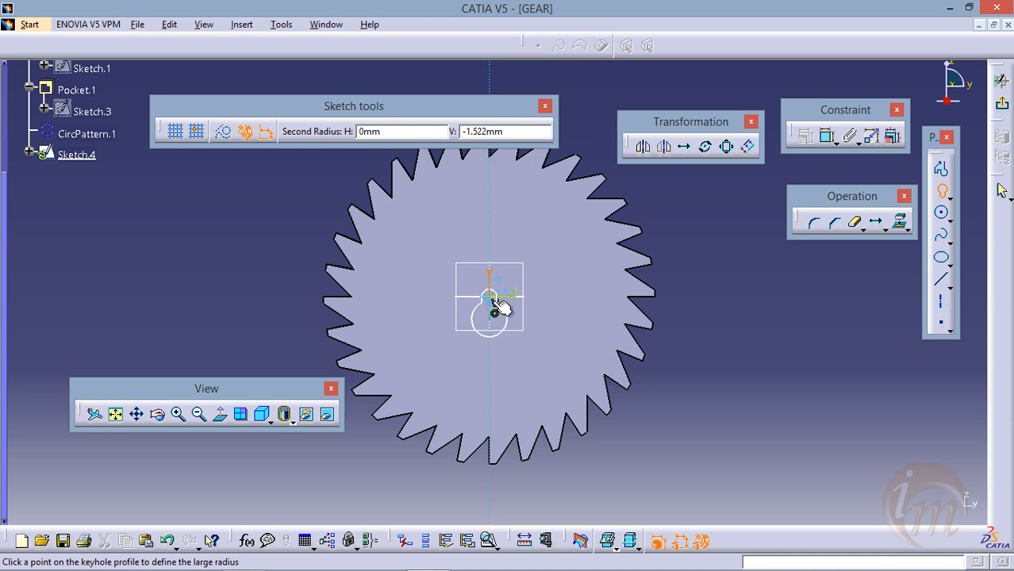
pyautogui.click(493, 313)
pyautogui.moveTo(490, 333)
pyautogui.mouseDown(button='middle')
pyautogui.moveTo(500, 345)
pyautogui.moveTo(487, 274)
pyautogui.moveTo(480, 289)
pyautogui.moveTo(523, 311)
pyautogui.mouseUp(button='middle')
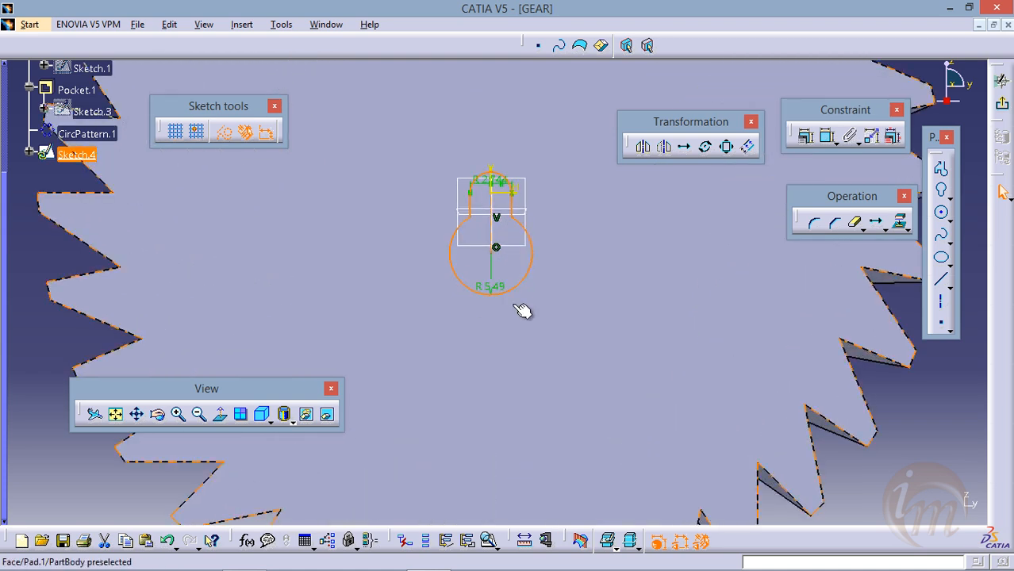
# - Set the keyhole's large radius to 8 mm and its small radius to 5 mm
pyautogui.doubleClick(494, 287)
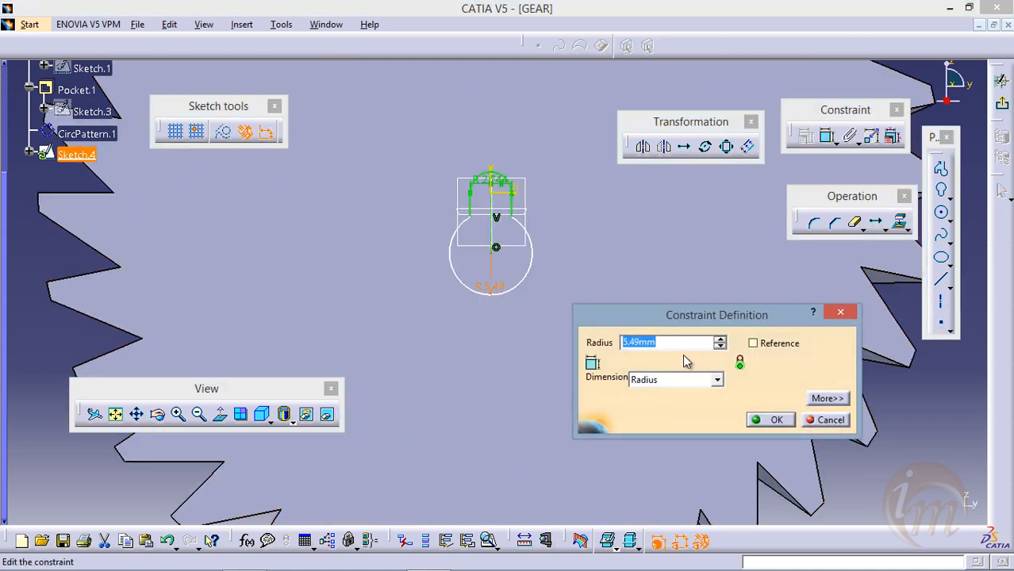
pyautogui.write('8')
pyautogui.press('Return')
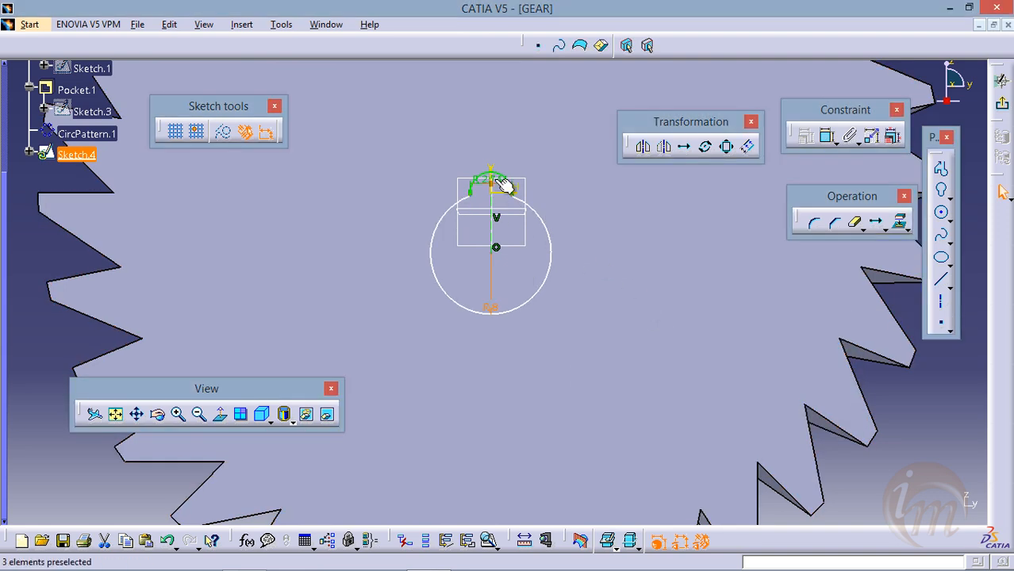
pyautogui.doubleClick(494, 176)
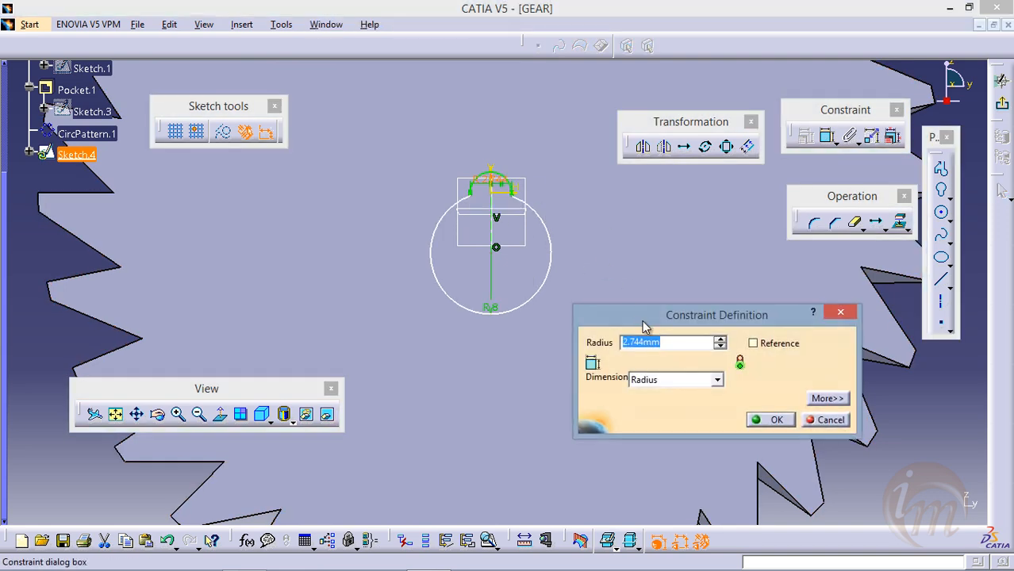
pyautogui.write('5')
pyautogui.press('Return')
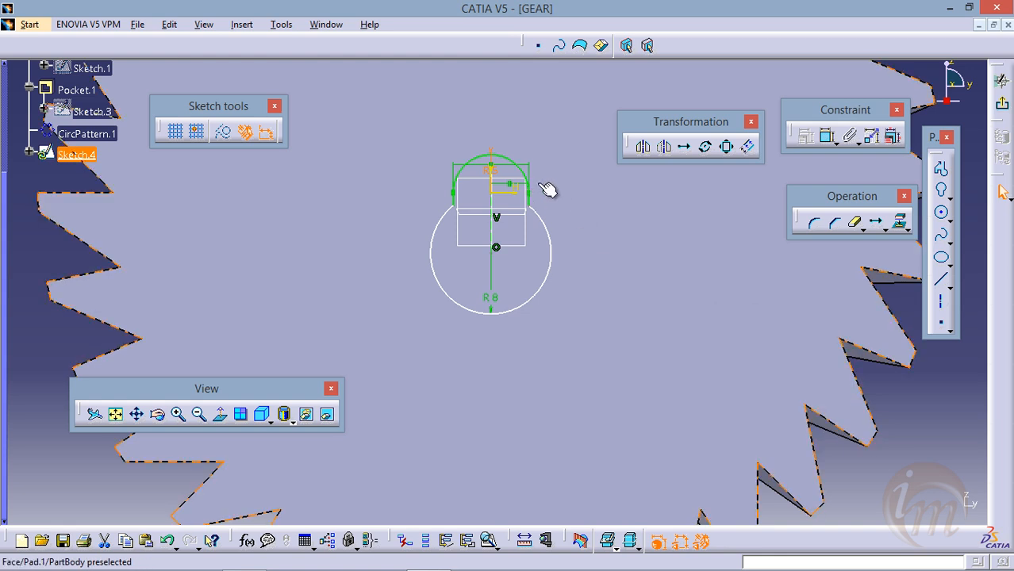
# - Exit the sketch and cut the keyhole profile through the gear as a pocket with a depth of 30 mm
pyautogui.moveTo(539, 184); pyautogui.dragTo(566, 272, button='middle')
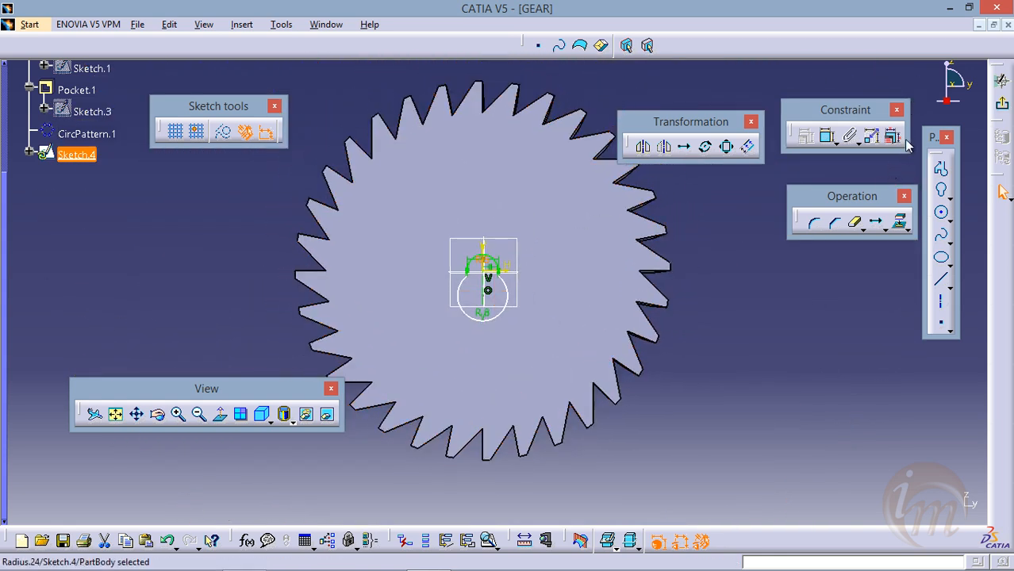
pyautogui.click(1001, 80)
pyautogui.moveTo(727, 239)
pyautogui.mouseDown(button='middle')
pyautogui.moveTo(577, 231)
pyautogui.moveTo(515, 312)
pyautogui.moveTo(429, 280)
pyautogui.moveTo(548, 316)
pyautogui.moveTo(487, 306)
pyautogui.moveTo(464, 345)
pyautogui.moveTo(465, 313)
pyautogui.mouseUp(button='middle')
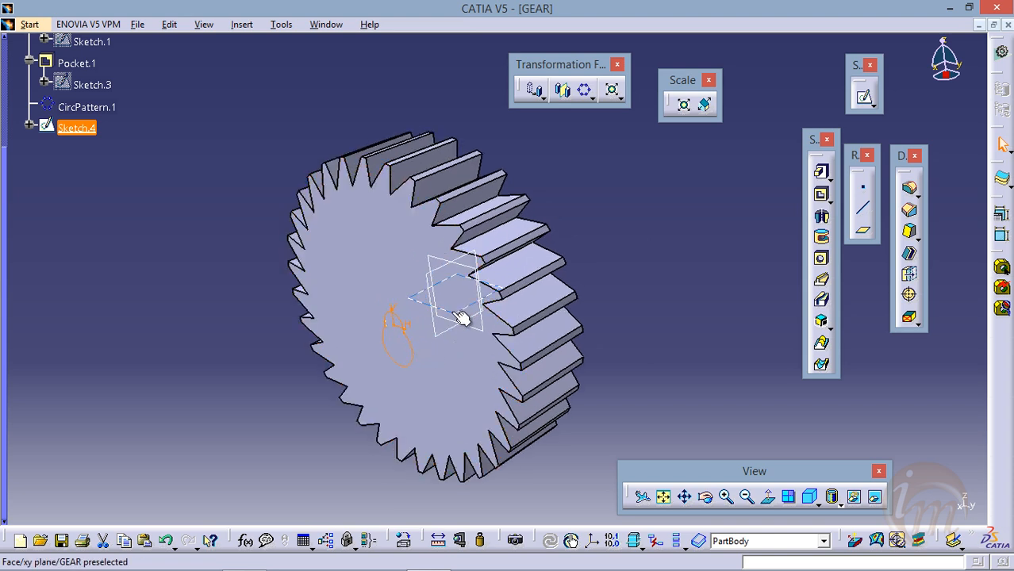
pyautogui.click(822, 194)
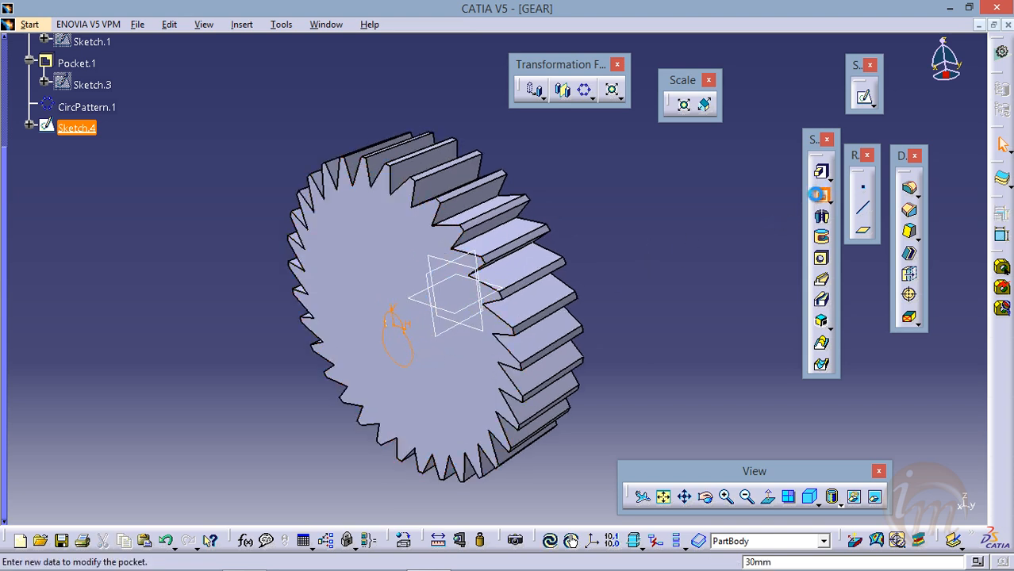
pyautogui.moveTo(541, 273); pyautogui.dragTo(558, 279, button='middle')
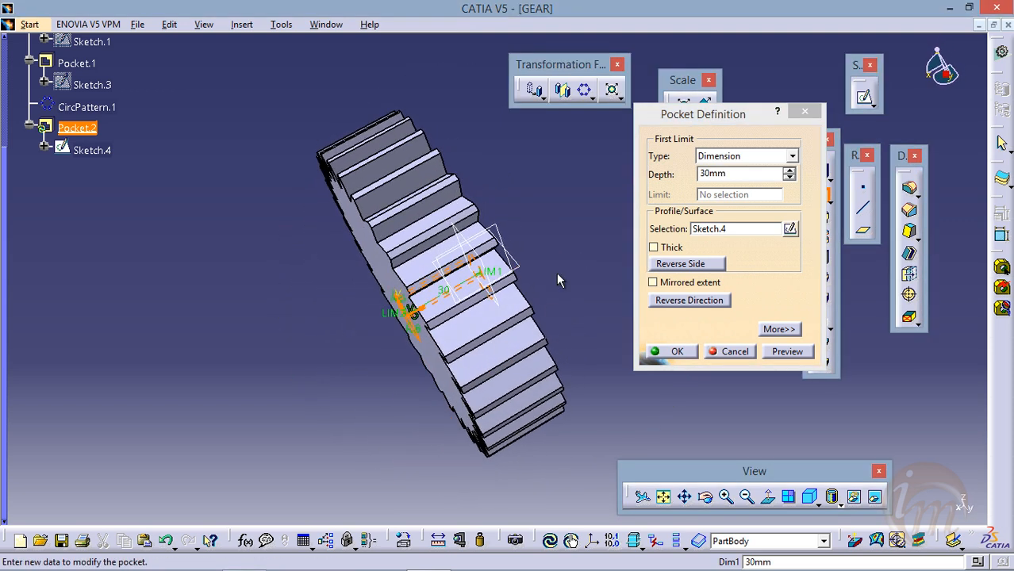
pyautogui.click(786, 352)
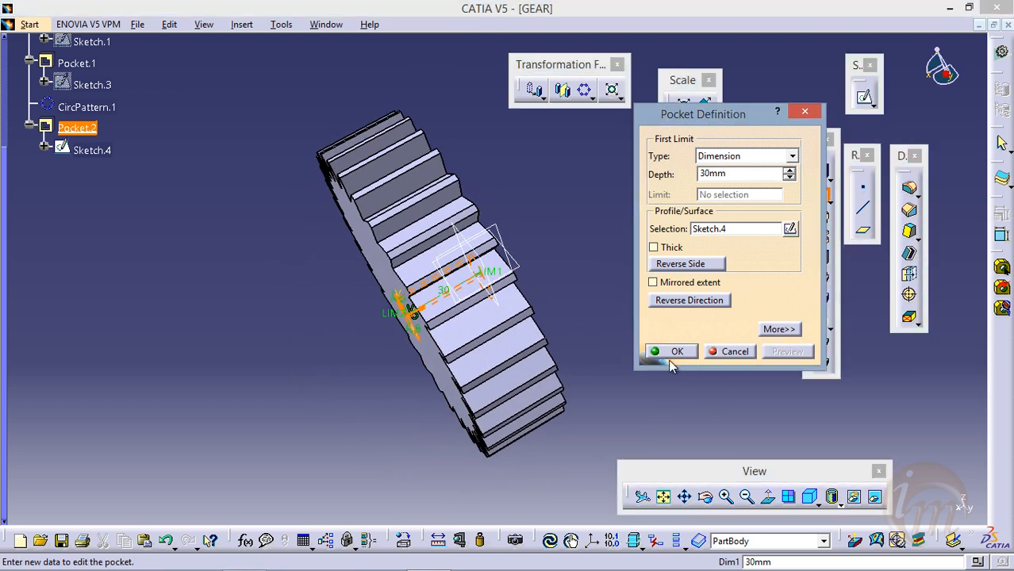
pyautogui.click(671, 351)
# - Select the edge loop around the keyhole opening on the gear's flat face
pyautogui.moveTo(515, 356); pyautogui.dragTo(435, 248, button='middle')
pyautogui.moveTo(474, 287); pyautogui.dragTo(481, 240, button='middle')
pyautogui.moveTo(440, 305); pyautogui.dragTo(592, 303, button='middle')
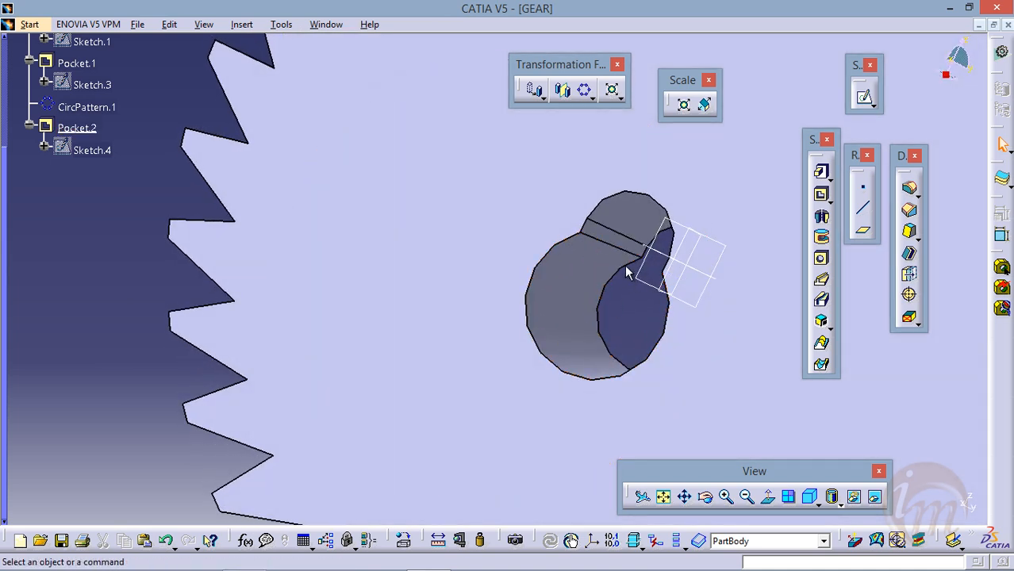
pyautogui.click(556, 256)
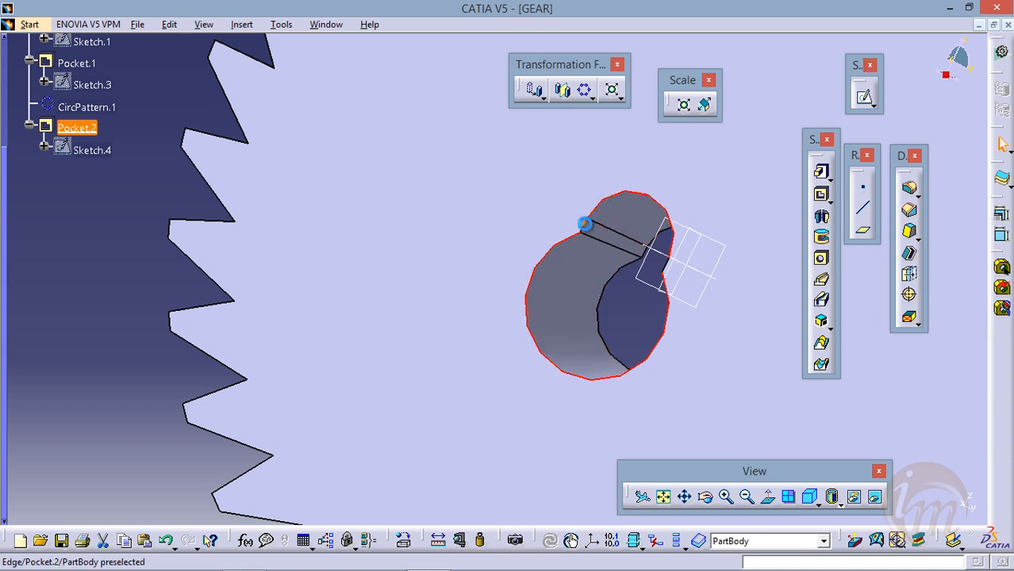
pyautogui.moveTo(611, 292); pyautogui.dragTo(639, 300, button='middle')
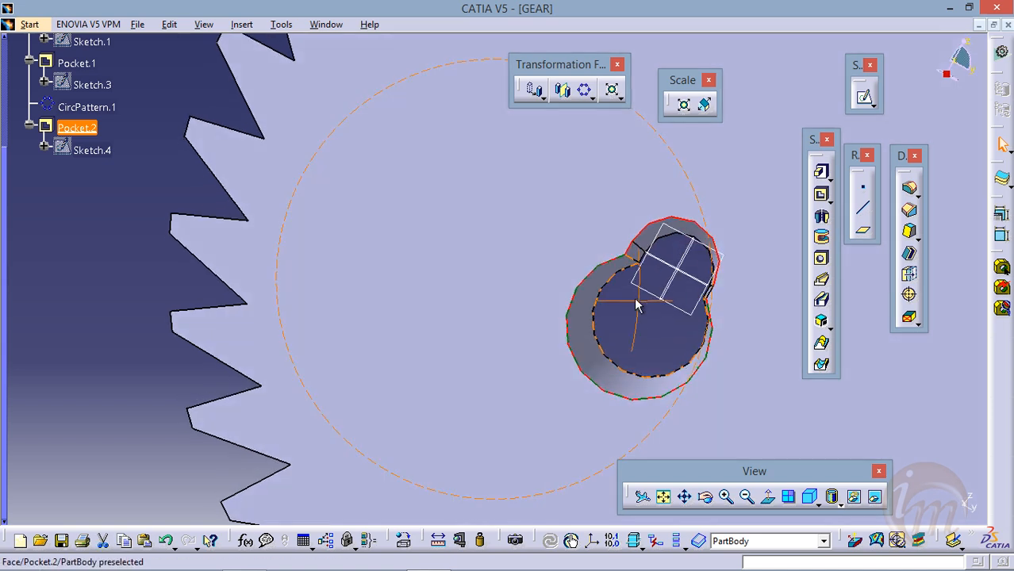
pyautogui.moveTo(721, 298); pyautogui.dragTo(520, 247, button='middle')
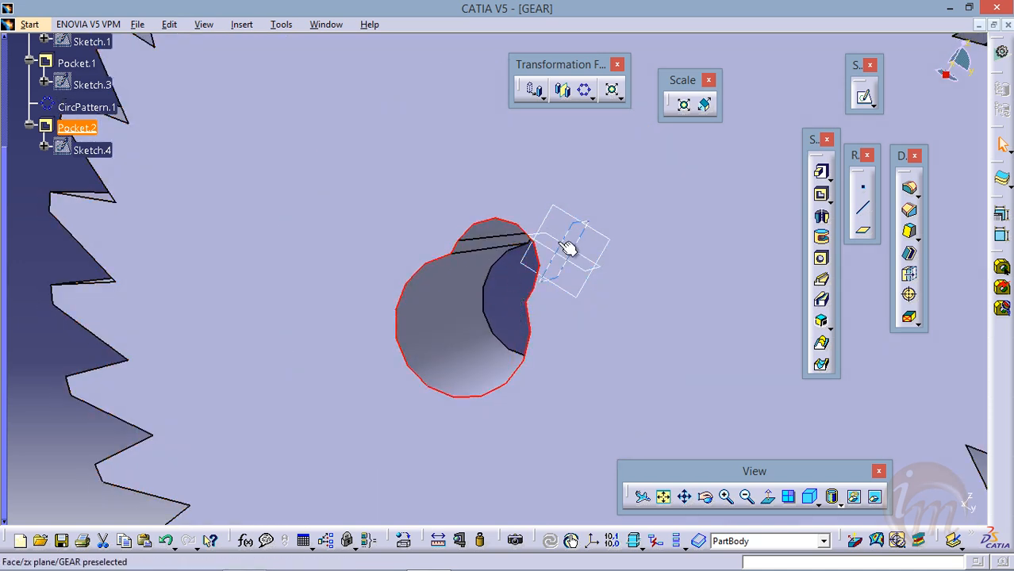
pyautogui.click(910, 191)
pyautogui.moveTo(628, 125); pyautogui.dragTo(681, 140)
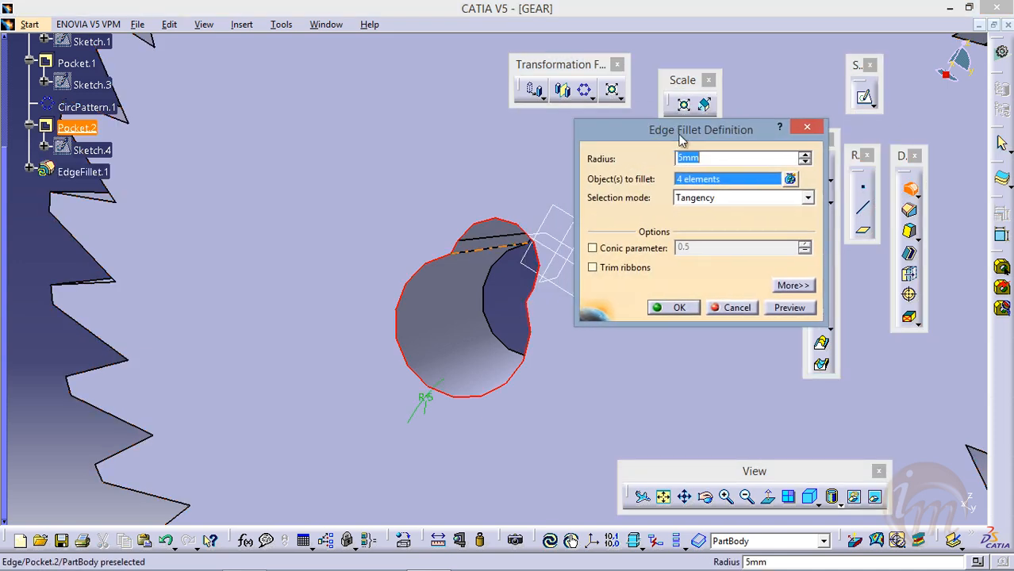
pyautogui.click(805, 129)
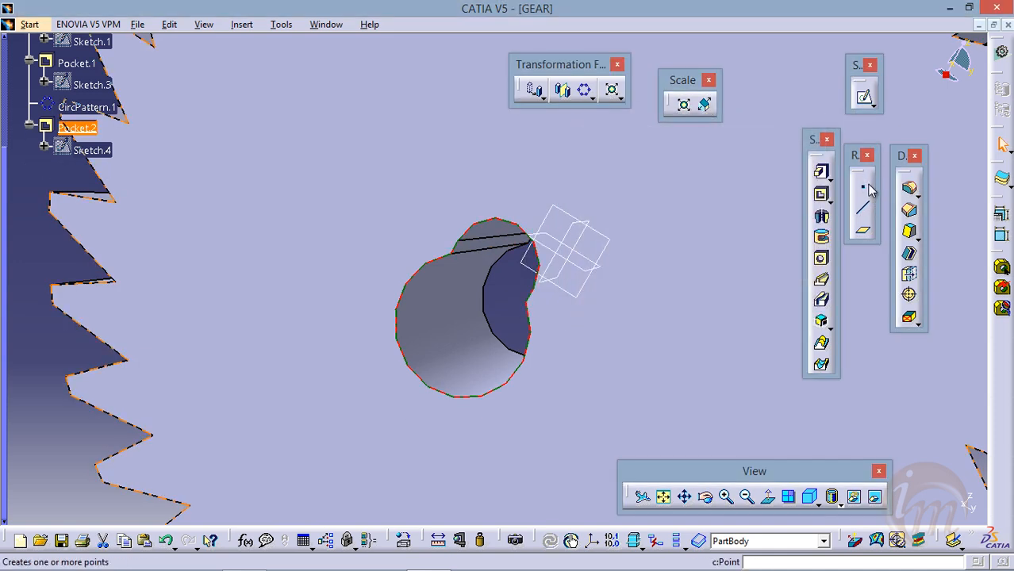
# - Round the selected keyhole edge loop on the gear's flat face with a 2 mm edge fillet
pyautogui.click(910, 190)
pyautogui.click(419, 401)
pyautogui.moveTo(665, 131); pyautogui.dragTo(667, 118)
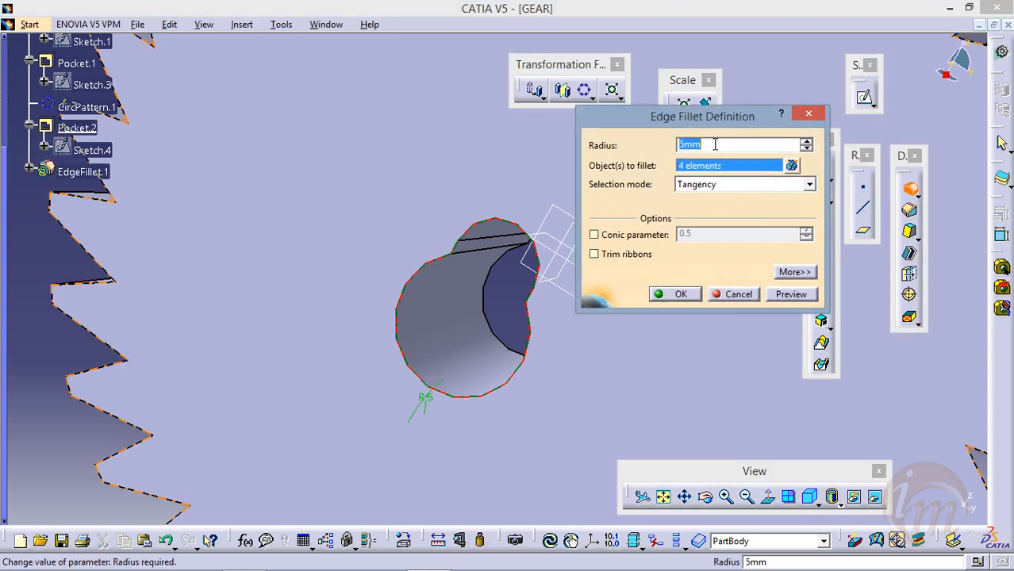
pyautogui.click(790, 296)
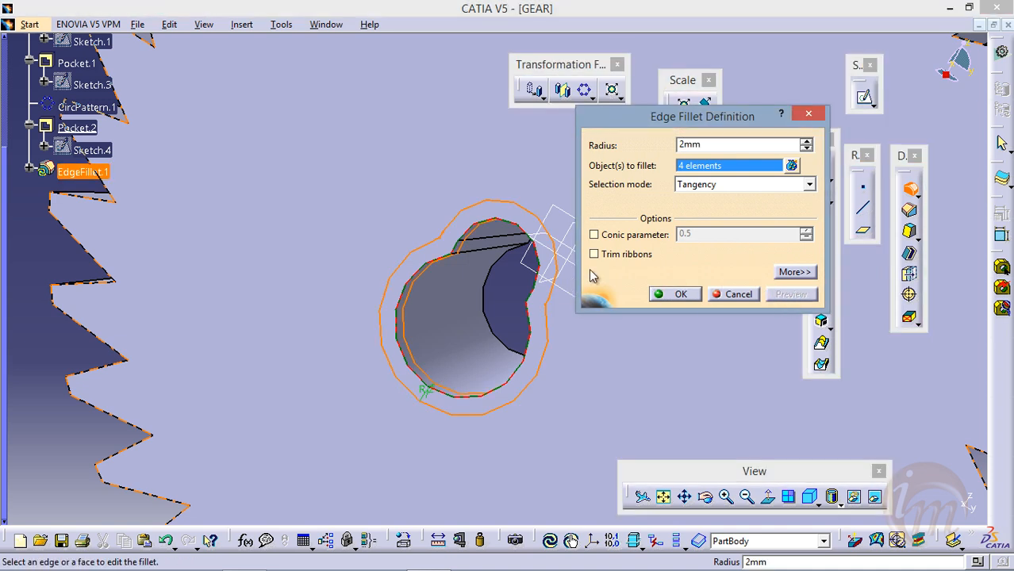
pyautogui.click(680, 295)
# - Apply a 2 mm edge fillet to the keyhole edge loop on the gear's opposite flat face
pyautogui.moveTo(537, 169); pyautogui.dragTo(618, 317, button='middle')
pyautogui.click(724, 196)
pyautogui.moveTo(724, 236); pyautogui.dragTo(534, 231, button='middle')
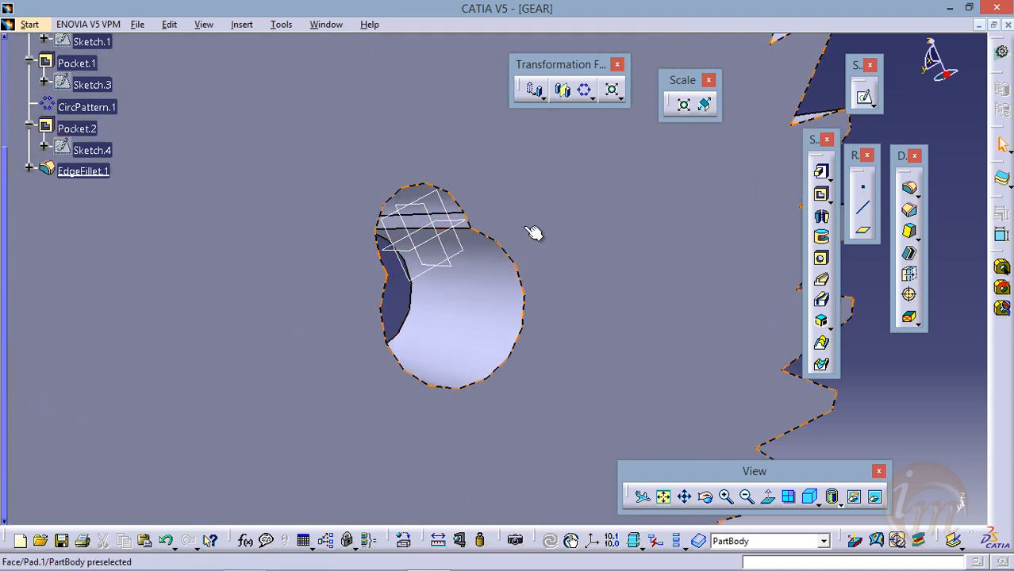
pyautogui.click(501, 242)
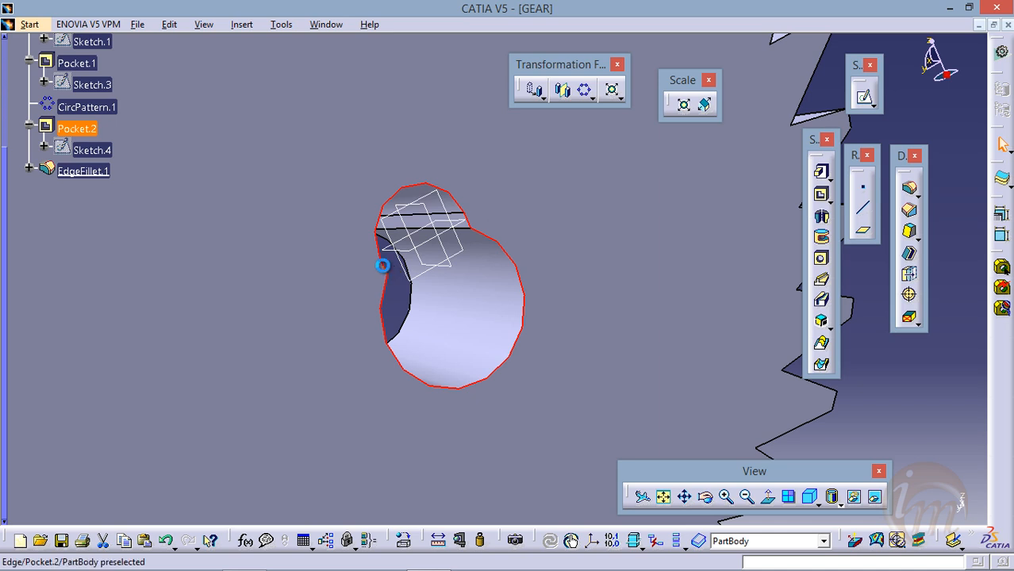
pyautogui.click(910, 188)
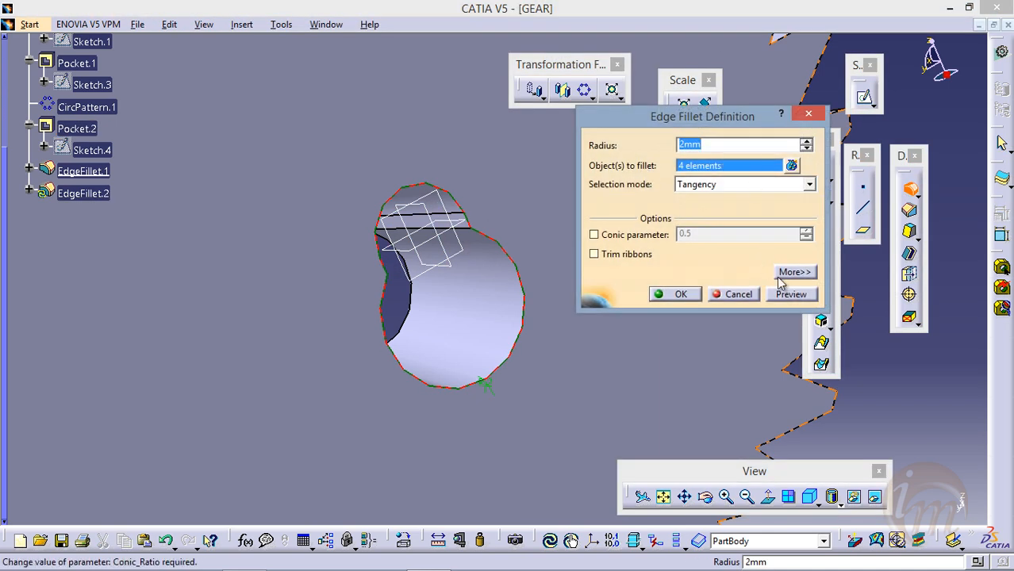
pyautogui.click(792, 294)
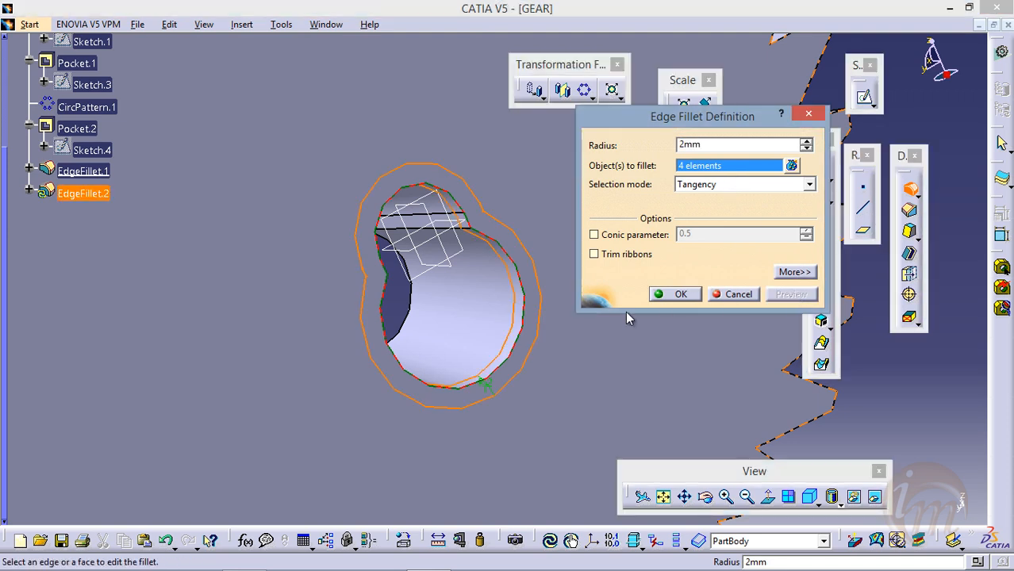
pyautogui.click(670, 295)
# - Start a sketch on the gear's flat face and draw a vertical and a horizontal axis through the origin, extending past the teeth
pyautogui.keyDown('ctrl'); pyautogui.moveTo(496, 204); pyautogui.dragTo(696, 154, button='middle'); pyautogui.keyUp('ctrl')
pyautogui.moveTo(546, 301)
pyautogui.mouseDown(button='middle')
pyautogui.moveTo(537, 276)
pyautogui.moveTo(557, 283)
pyautogui.moveTo(619, 249)
pyautogui.moveTo(587, 300)
pyautogui.moveTo(579, 286)
pyautogui.mouseUp(button='middle')
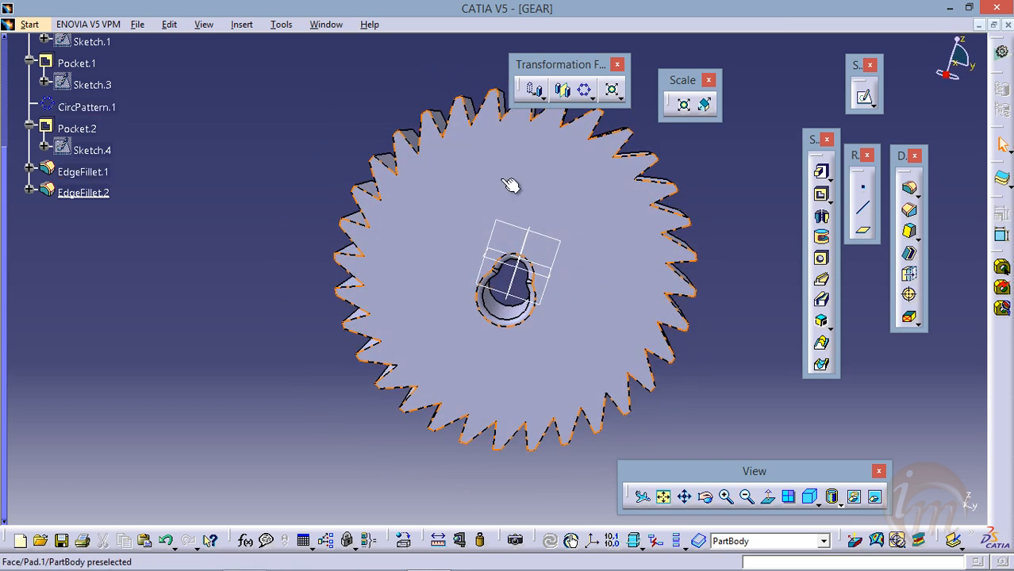
pyautogui.moveTo(502, 180); pyautogui.dragTo(542, 206, button='middle')
pyautogui.moveTo(622, 290); pyautogui.dragTo(623, 163, button='middle')
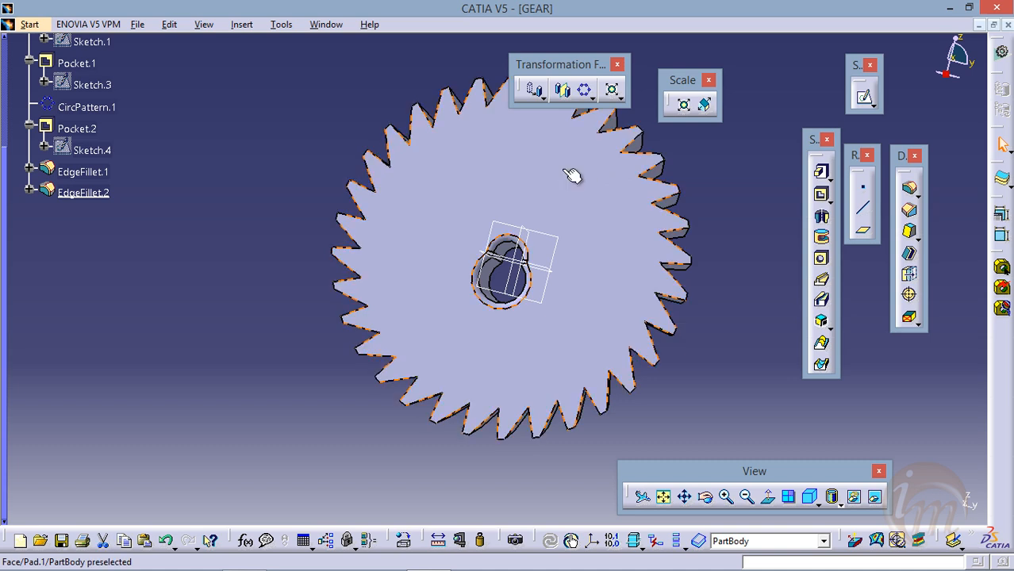
pyautogui.click(865, 98)
pyautogui.moveTo(586, 316)
pyautogui.mouseDown(button='middle')
pyautogui.moveTo(579, 295)
pyautogui.moveTo(573, 353)
pyautogui.mouseUp(button='middle')
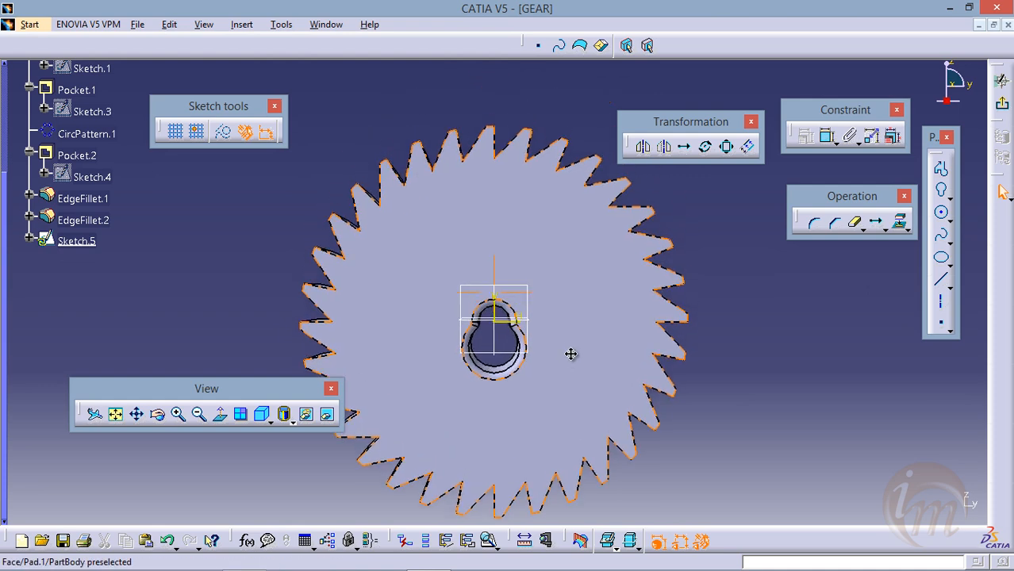
pyautogui.click(939, 300)
pyautogui.moveTo(532, 229); pyautogui.dragTo(551, 308, button='middle')
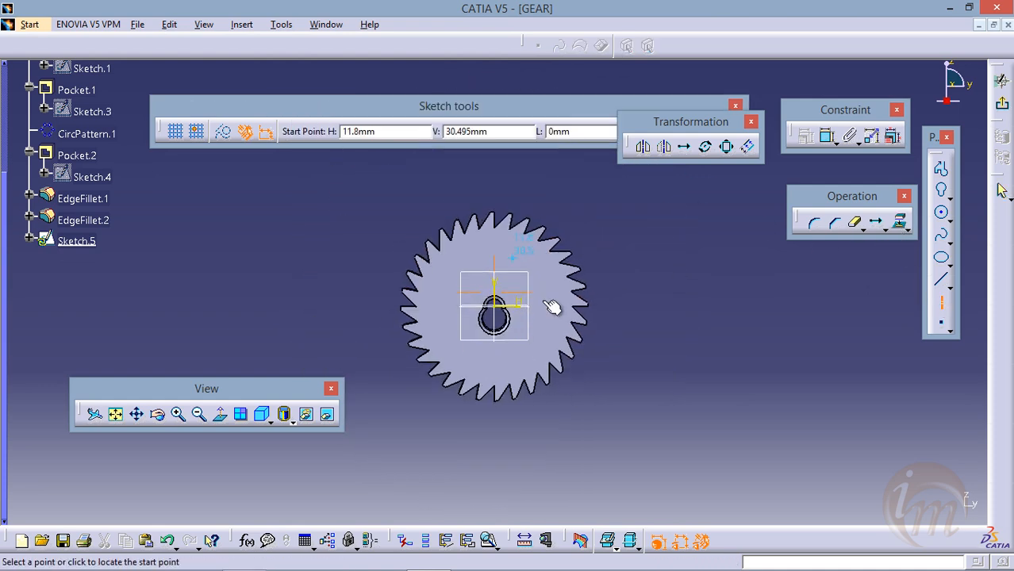
pyautogui.click(495, 176)
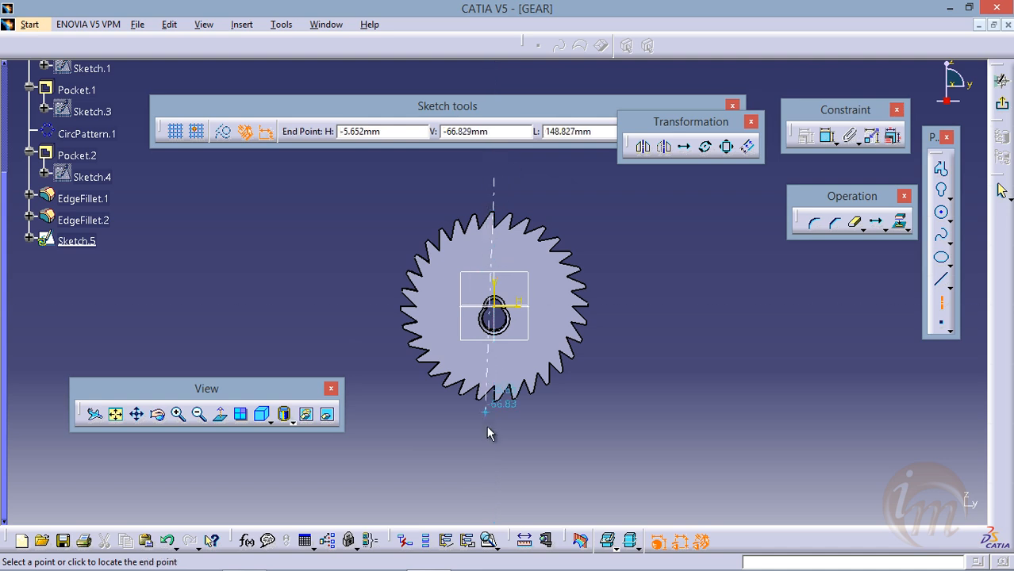
pyautogui.click(494, 445)
pyautogui.click(943, 302)
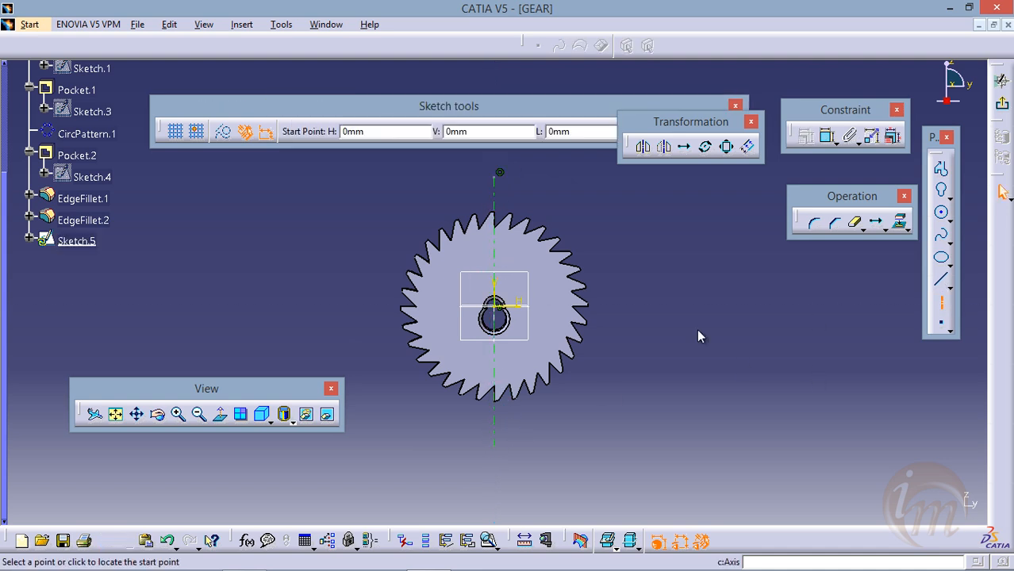
pyautogui.click(349, 305)
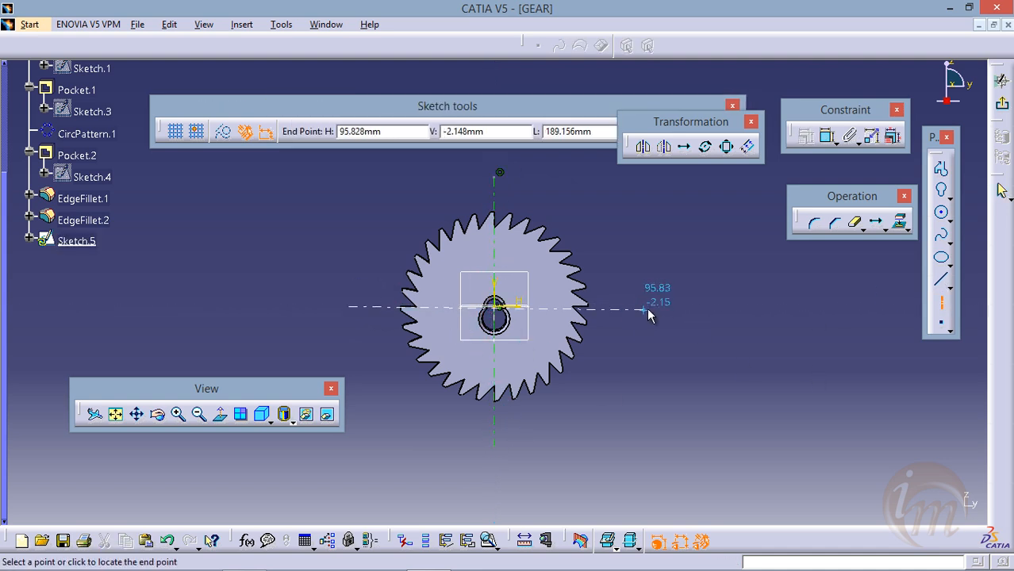
pyautogui.click(654, 306)
# - Draw a circle about 15.6 mm in diameter on the vertical axis, centred about 29 mm above the origin
pyautogui.moveTo(588, 358)
pyautogui.mouseDown(button='middle')
pyautogui.moveTo(646, 417)
pyautogui.moveTo(765, 290)
pyautogui.mouseUp(button='middle')
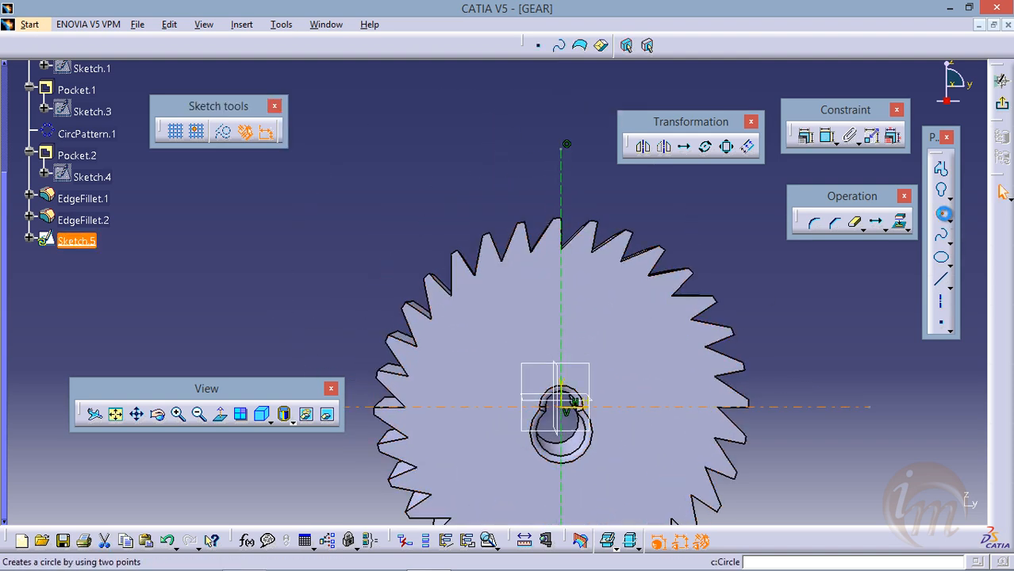
pyautogui.click(943, 214)
pyautogui.click(562, 317)
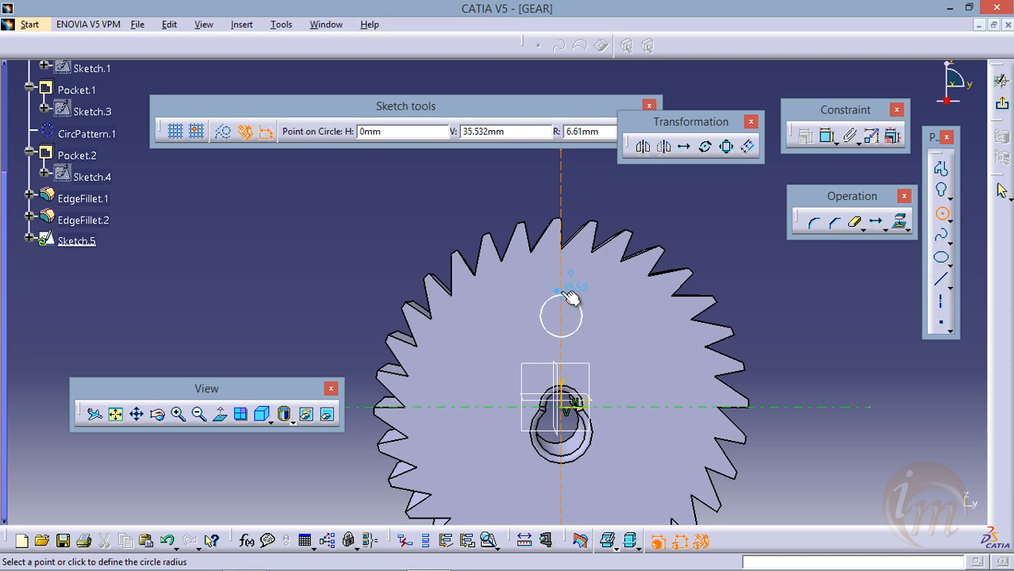
pyautogui.click(571, 295)
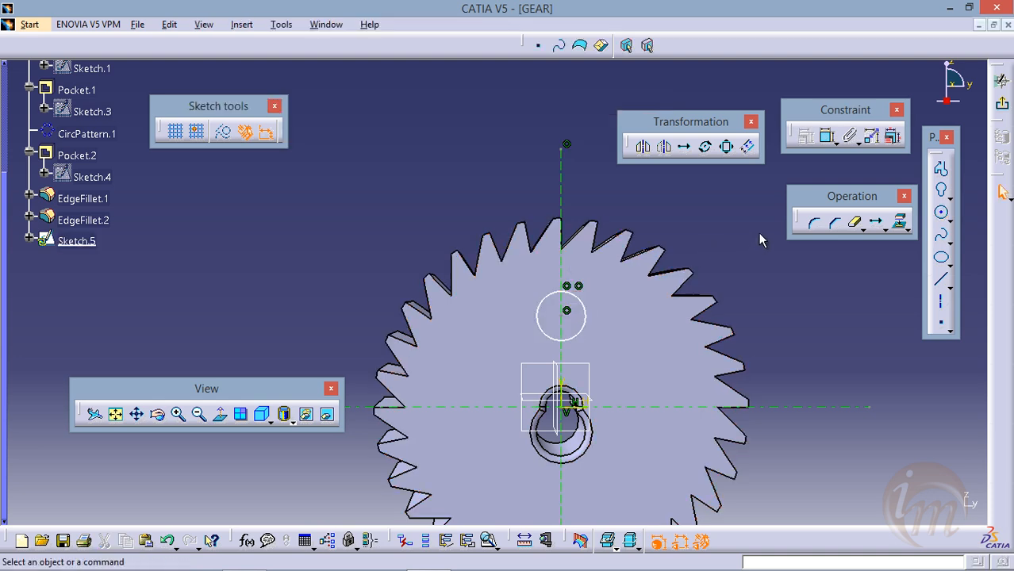
# - Dimension the circle's diameter and the distance from its centre to the horizontal axis
pyautogui.click(828, 138)
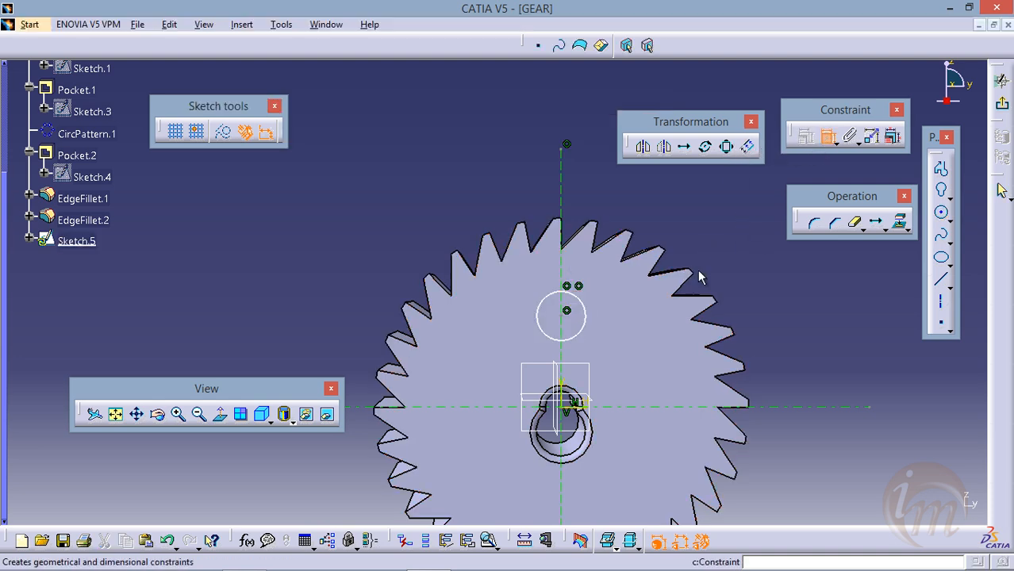
pyautogui.click(585, 305)
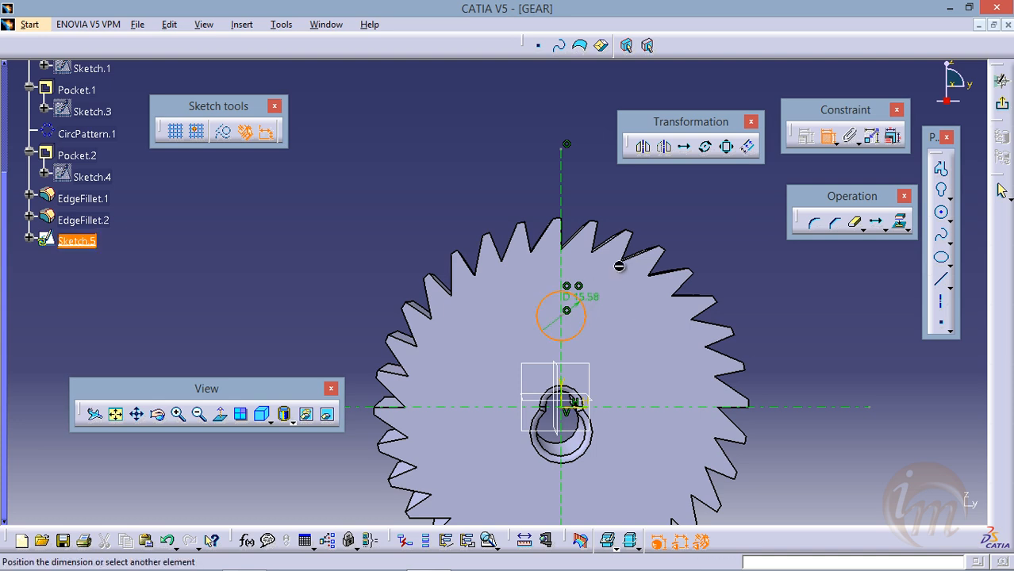
pyautogui.click(689, 211)
pyautogui.click(565, 311)
pyautogui.click(613, 409)
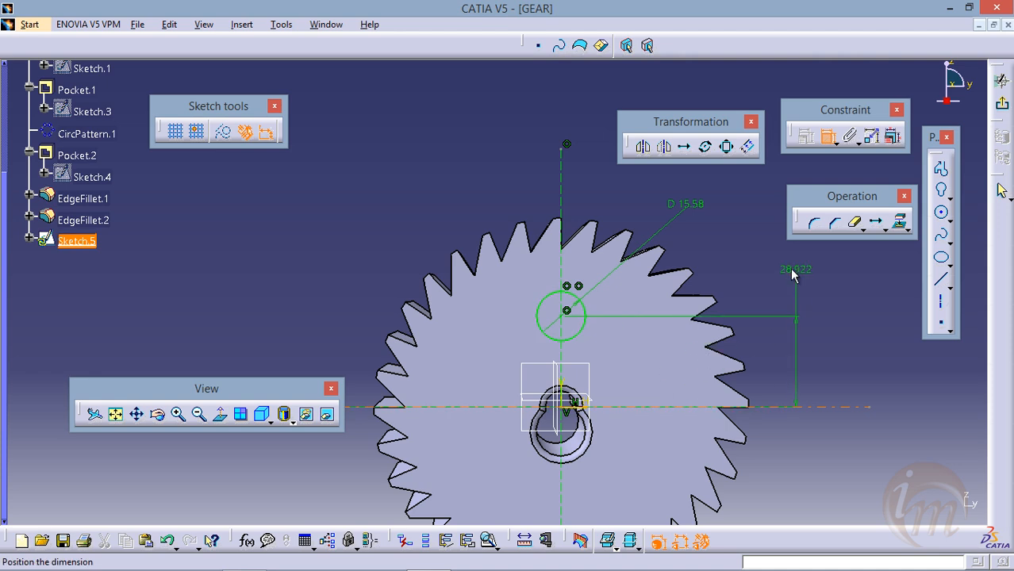
pyautogui.click(794, 274)
# - Set the circle's diameter to 10 mm and its centre distance from the horizontal axis to 26 mm
pyautogui.doubleClick(688, 203)
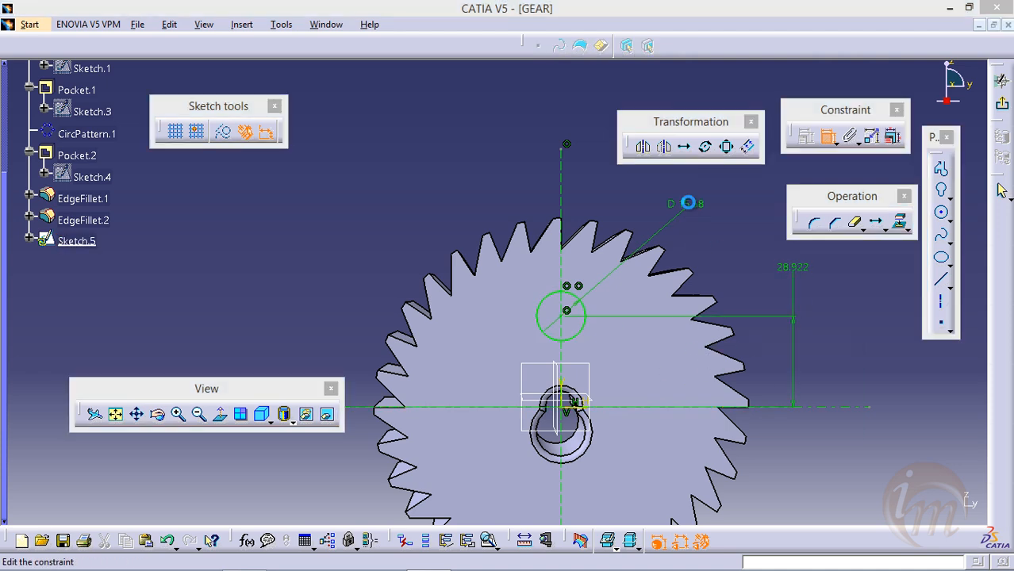
pyautogui.press('Return')
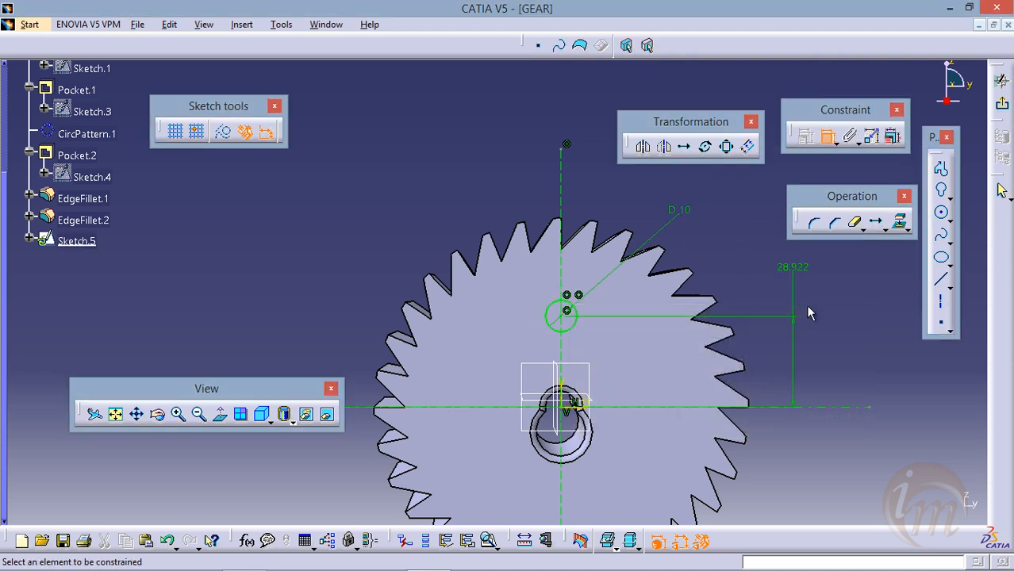
pyautogui.doubleClick(797, 272)
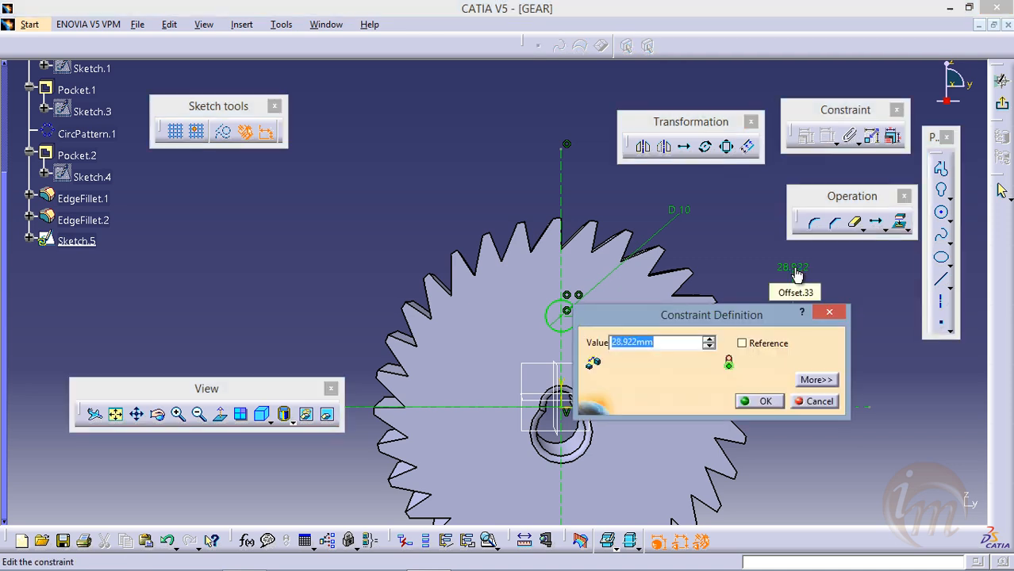
pyautogui.write('20')
pyautogui.press('Return')
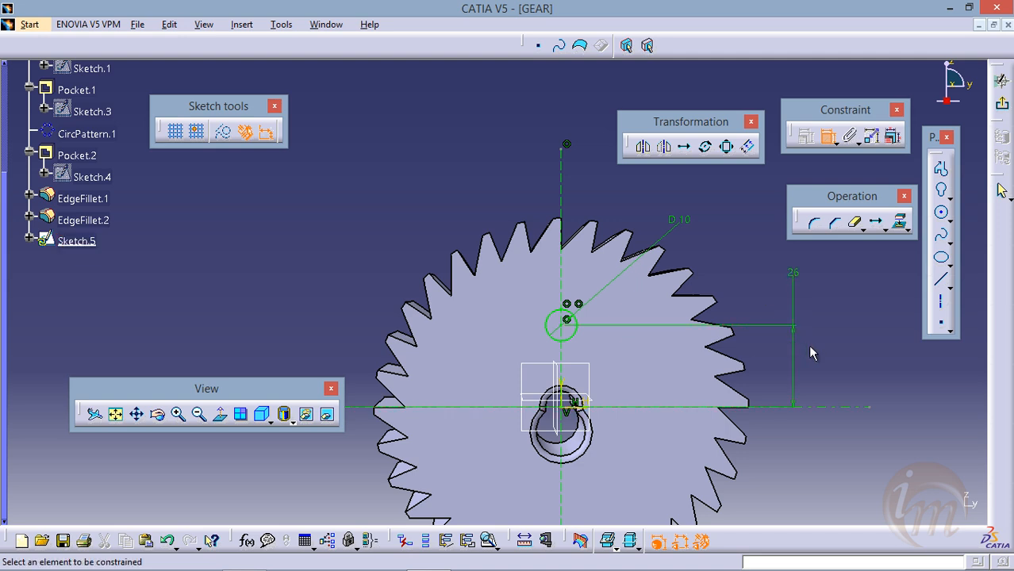
# - Exit the sketch and cut the circle through the gear as a pocket with a depth of 30 mm
pyautogui.moveTo(713, 316)
pyautogui.mouseDown(button='middle')
pyautogui.moveTo(706, 313)
pyautogui.moveTo(708, 330)
pyautogui.mouseUp(button='middle')
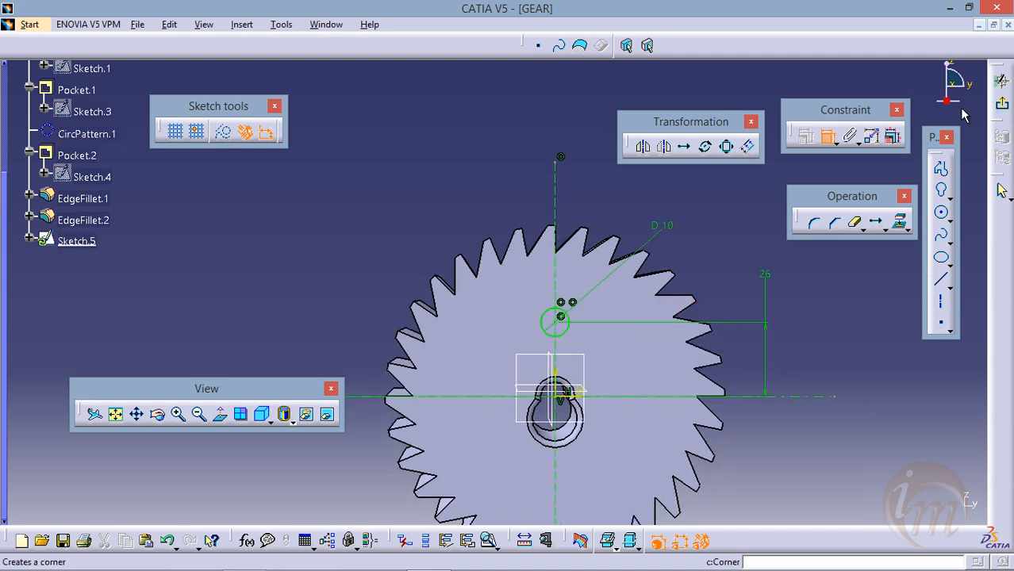
pyautogui.click(1003, 108)
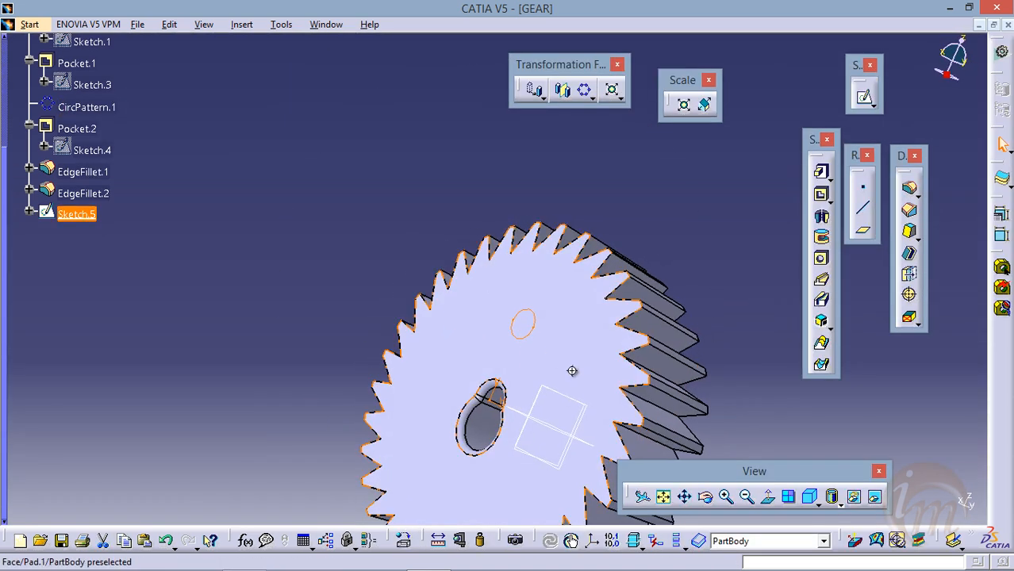
pyautogui.click(820, 214)
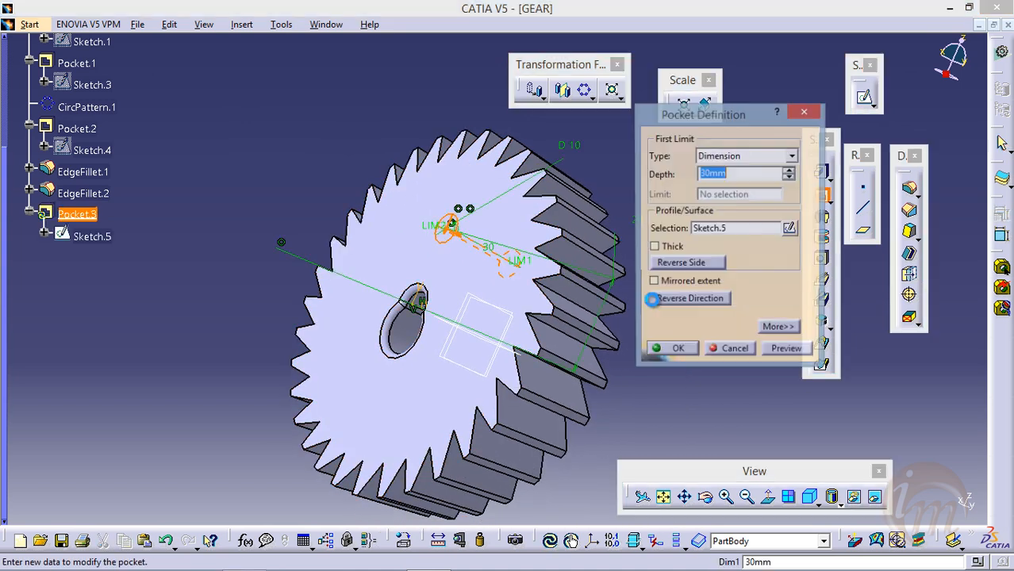
pyautogui.click(787, 352)
pyautogui.click(671, 352)
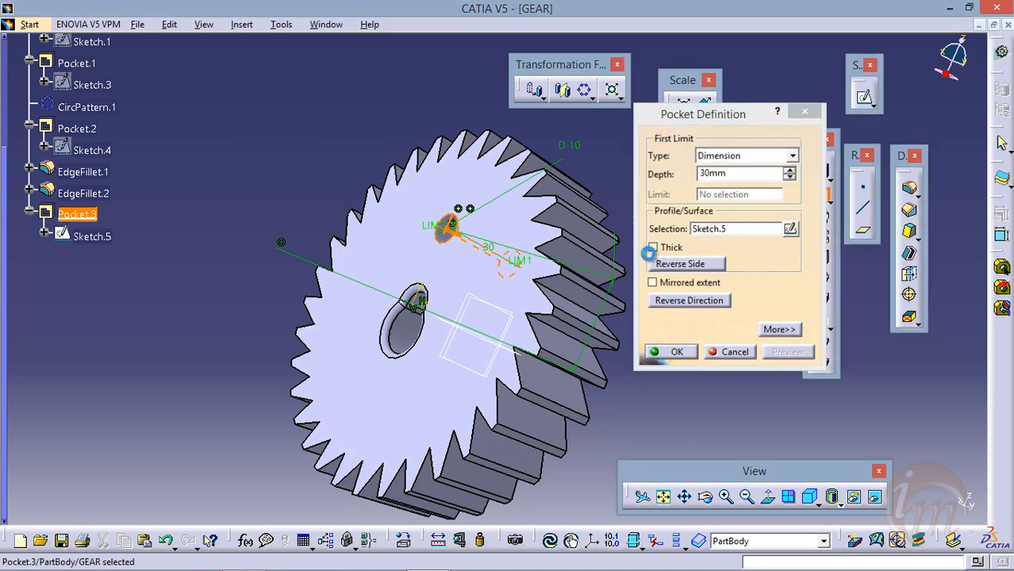
# - Start a circular pattern set to Complete crown with 3 instances
pyautogui.moveTo(618, 193); pyautogui.dragTo(698, 292, button='middle')
pyautogui.moveTo(496, 285); pyautogui.dragTo(508, 307, button='middle')
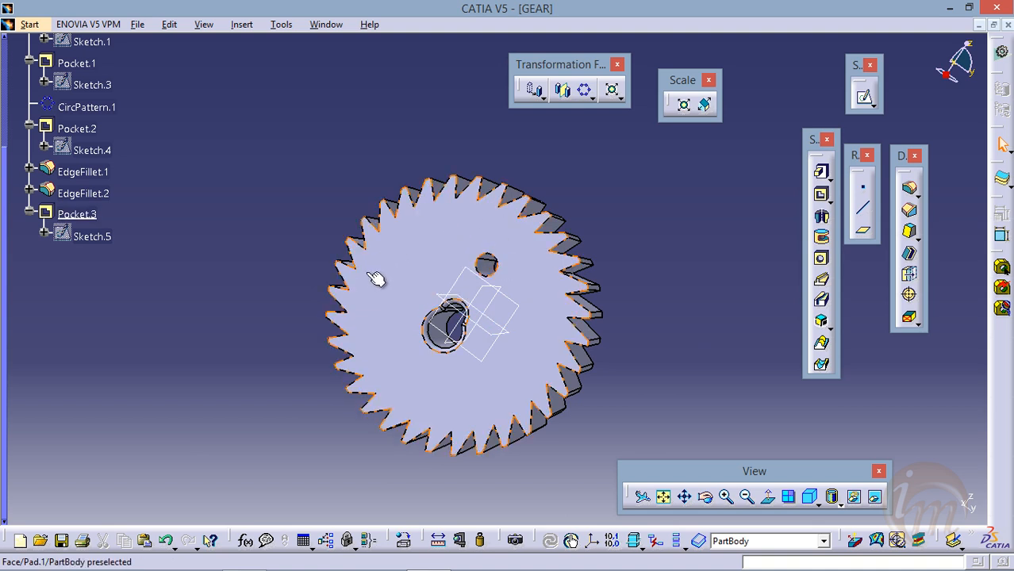
pyautogui.moveTo(496, 315); pyautogui.dragTo(540, 195, button='middle')
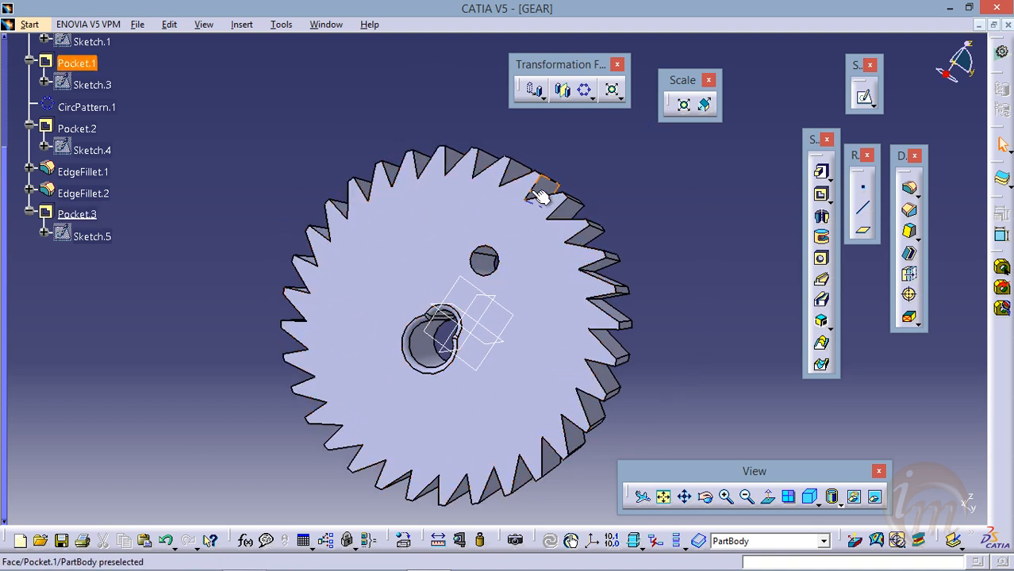
pyautogui.click(585, 92)
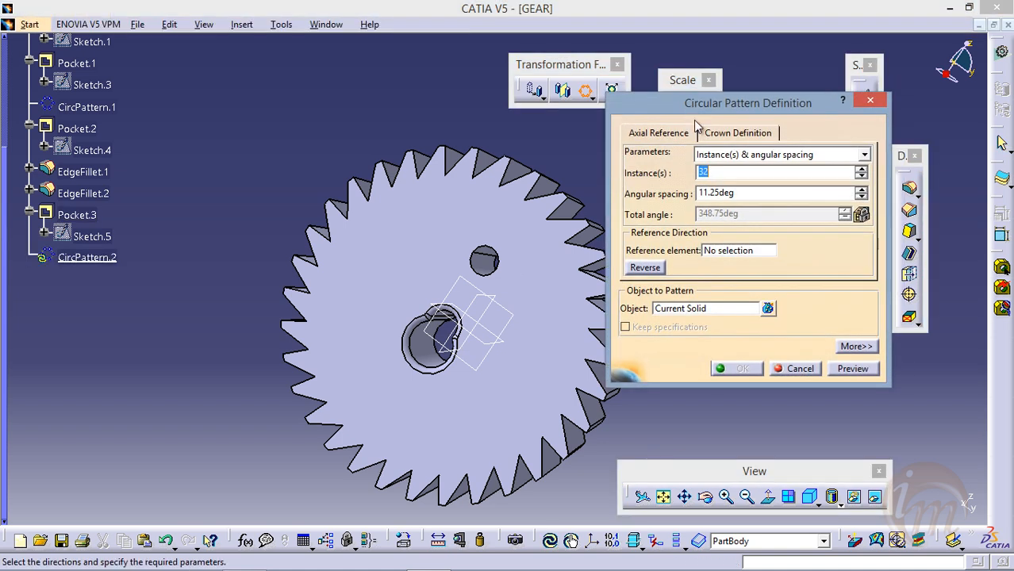
pyautogui.click(753, 156)
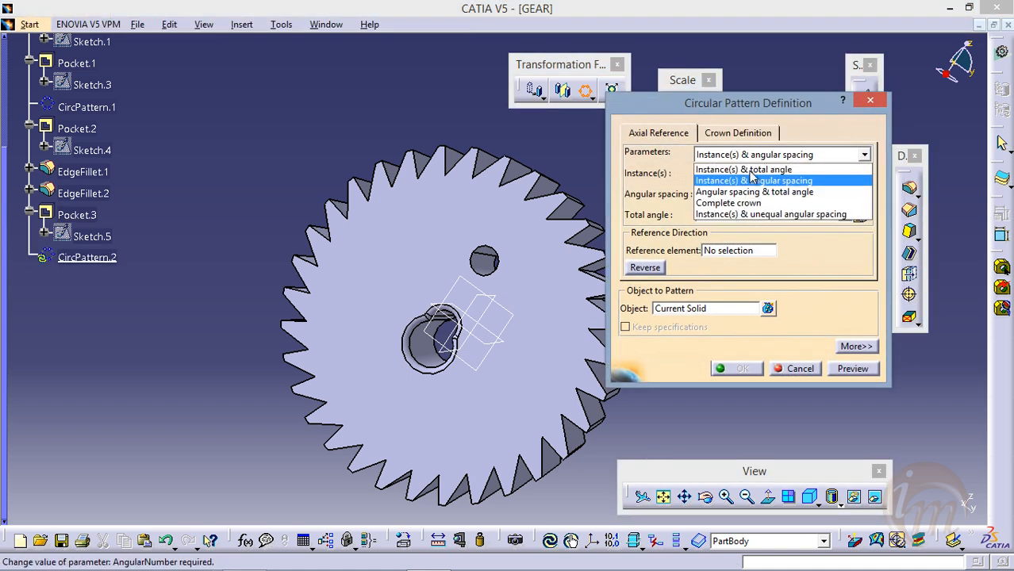
pyautogui.click(747, 204)
pyautogui.doubleClick(702, 173)
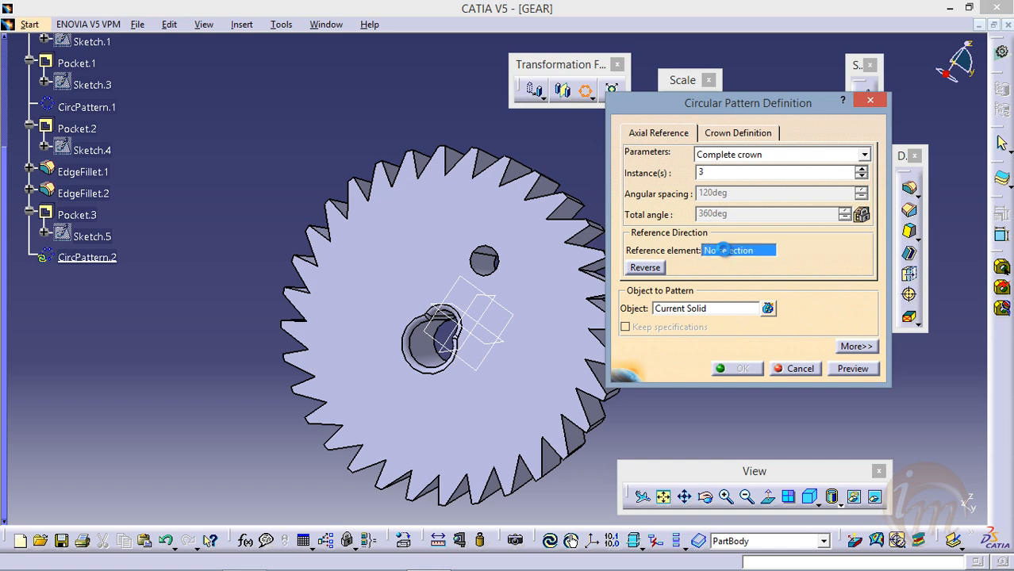
# - Use the gear's flat face as reference element and the 10 mm hole's pocket as the object, and create the pattern
pyautogui.click(526, 309)
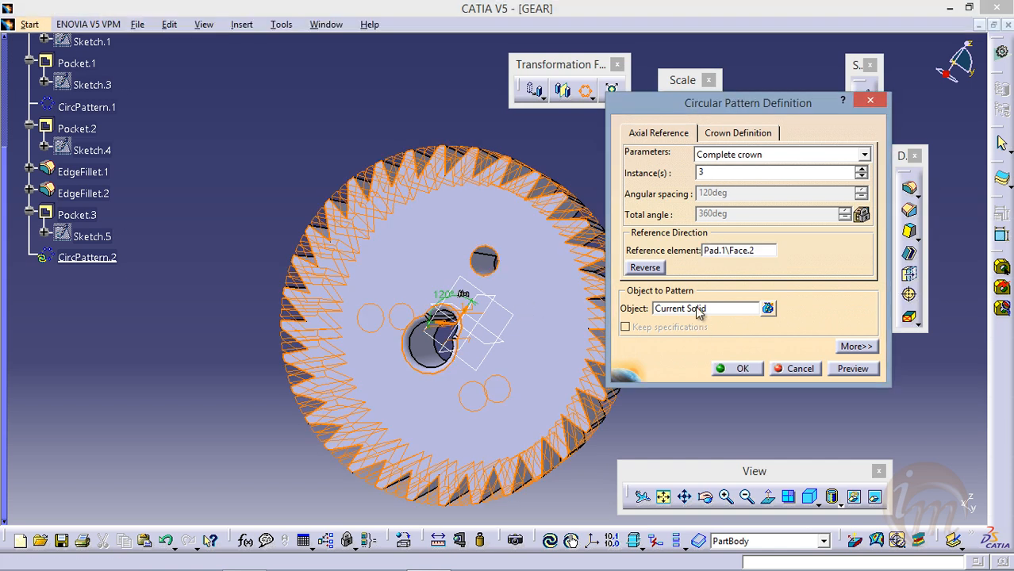
pyautogui.click(697, 310)
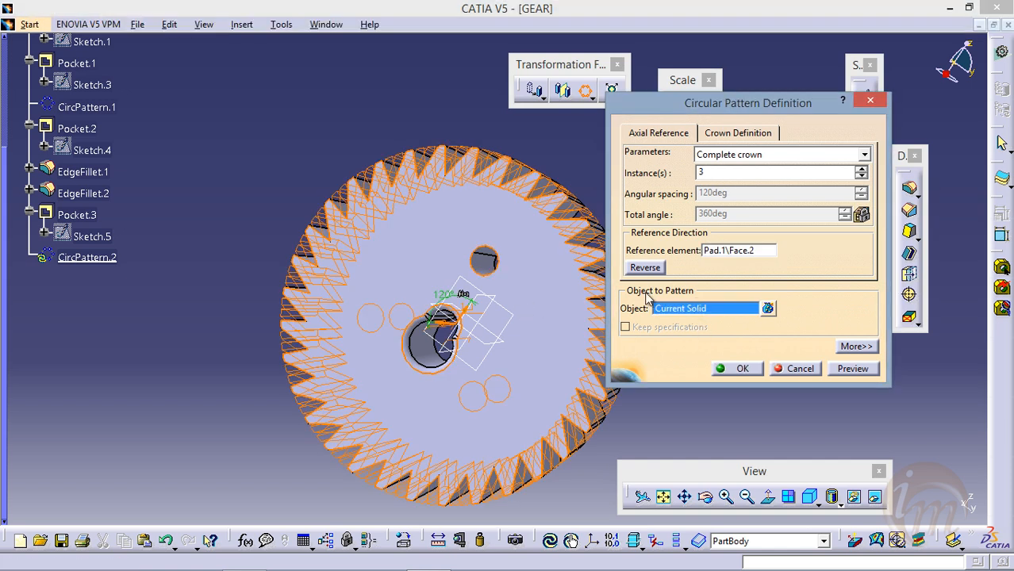
pyautogui.click(77, 215)
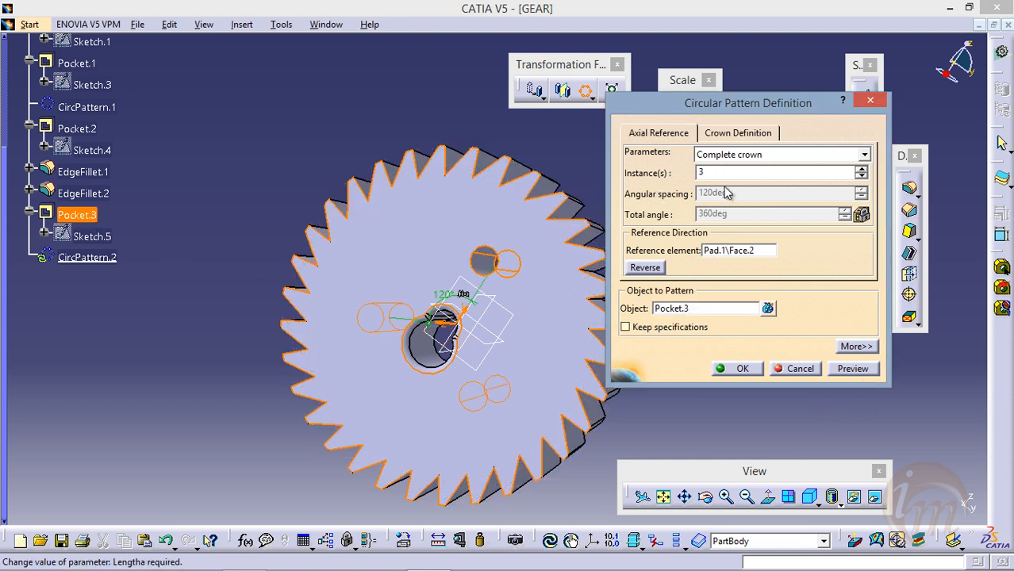
pyautogui.click(849, 369)
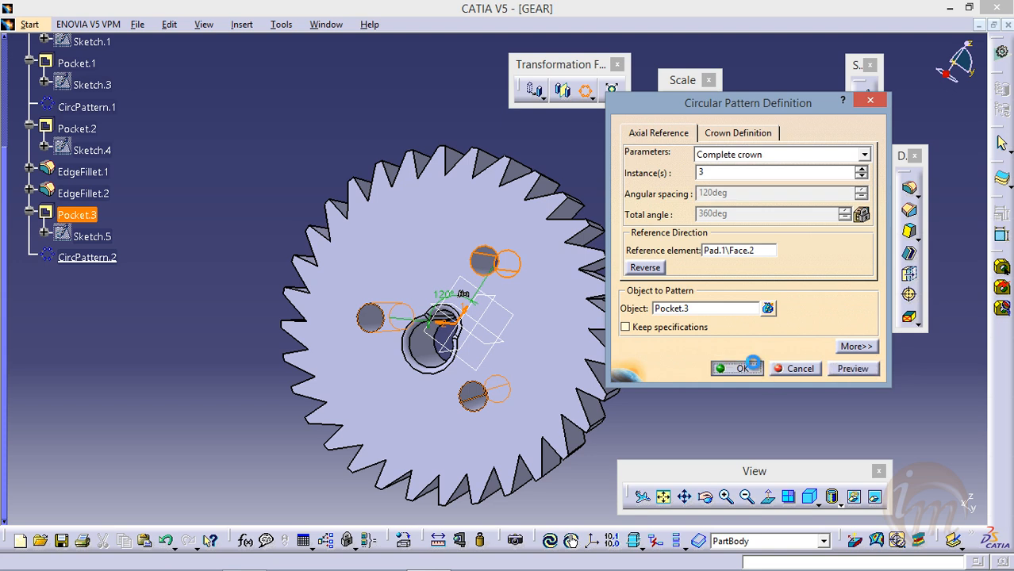
pyautogui.click(738, 369)
# - Start a new sketch on the gear's flat face
pyautogui.moveTo(672, 343); pyautogui.dragTo(474, 131, button='middle')
pyautogui.moveTo(438, 197); pyautogui.dragTo(453, 233, button='middle')
pyautogui.click(484, 168)
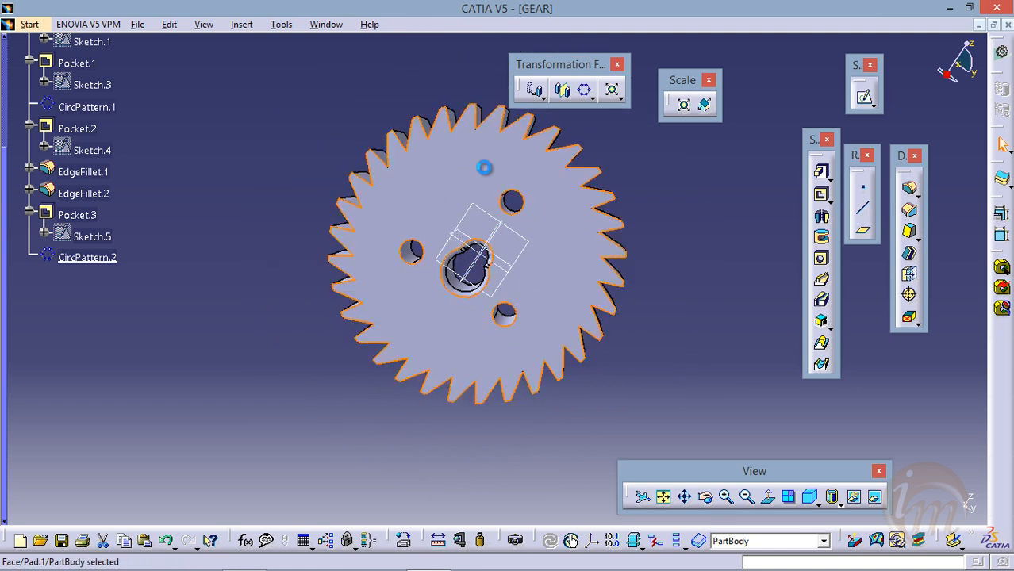
pyautogui.click(866, 94)
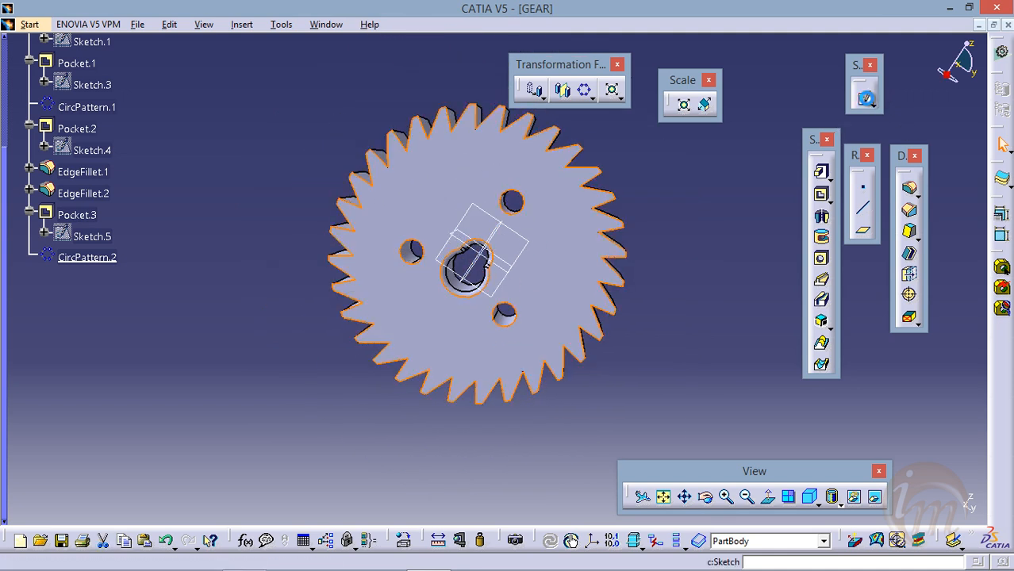
pyautogui.moveTo(610, 277); pyautogui.dragTo(702, 207, button='middle')
# - Draw a vertical axis and a horizontal axis about 181 mm long through the origin, both extending beyond the gear's teeth
pyautogui.click(939, 305)
pyautogui.moveTo(628, 282); pyautogui.dragTo(567, 252, button='middle')
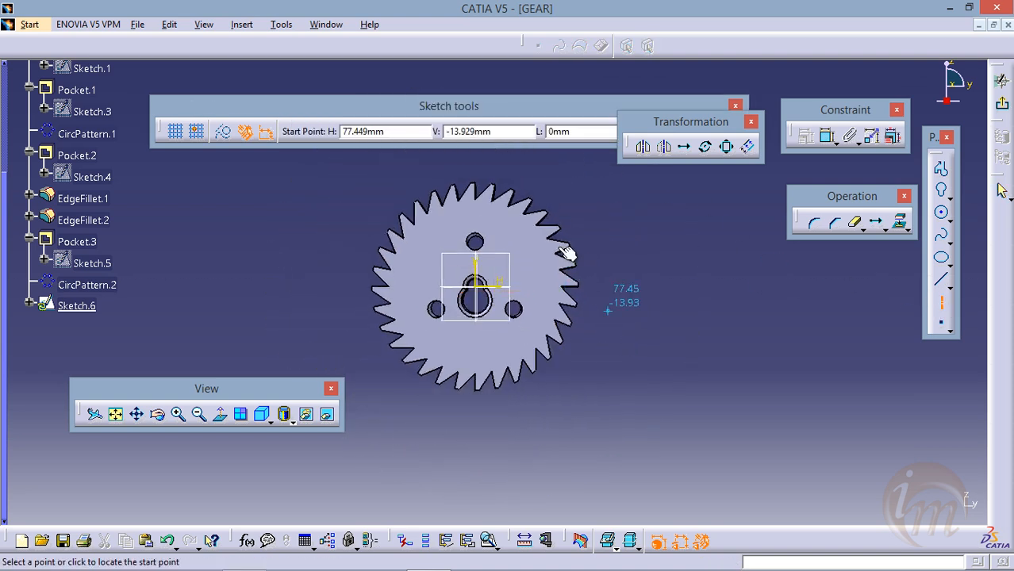
pyautogui.click(476, 158)
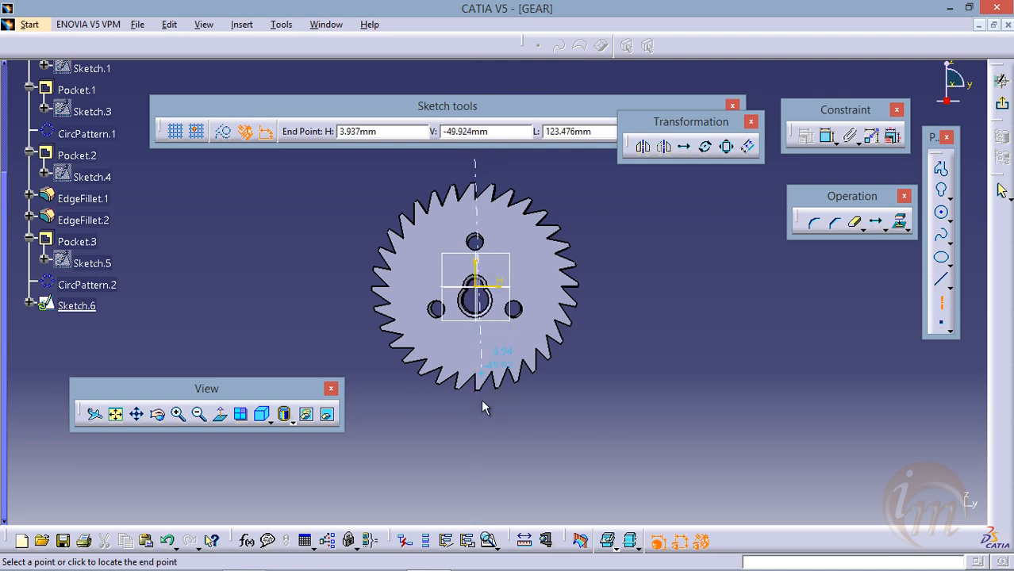
pyautogui.click(475, 447)
pyautogui.click(942, 303)
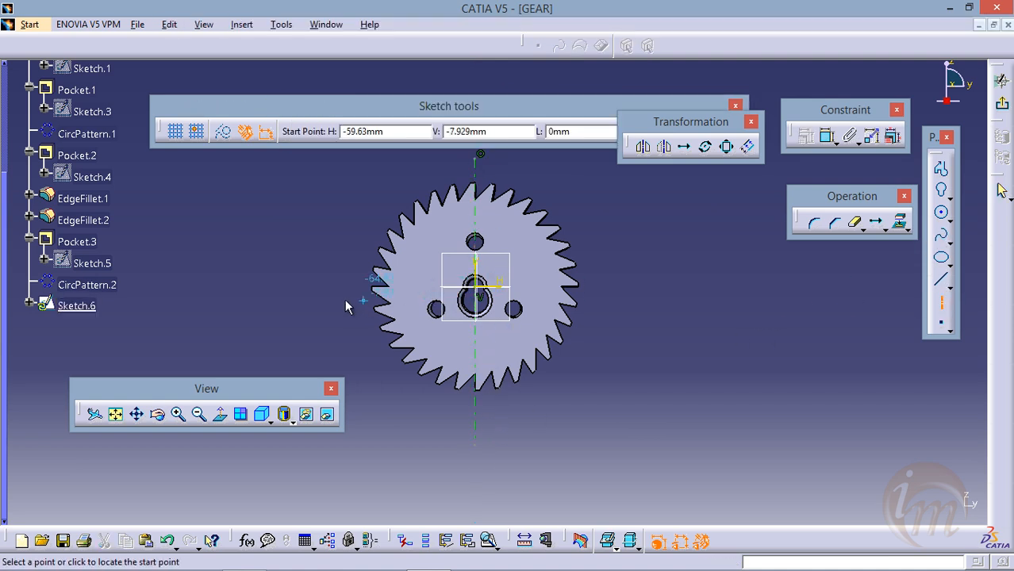
pyautogui.click(323, 284)
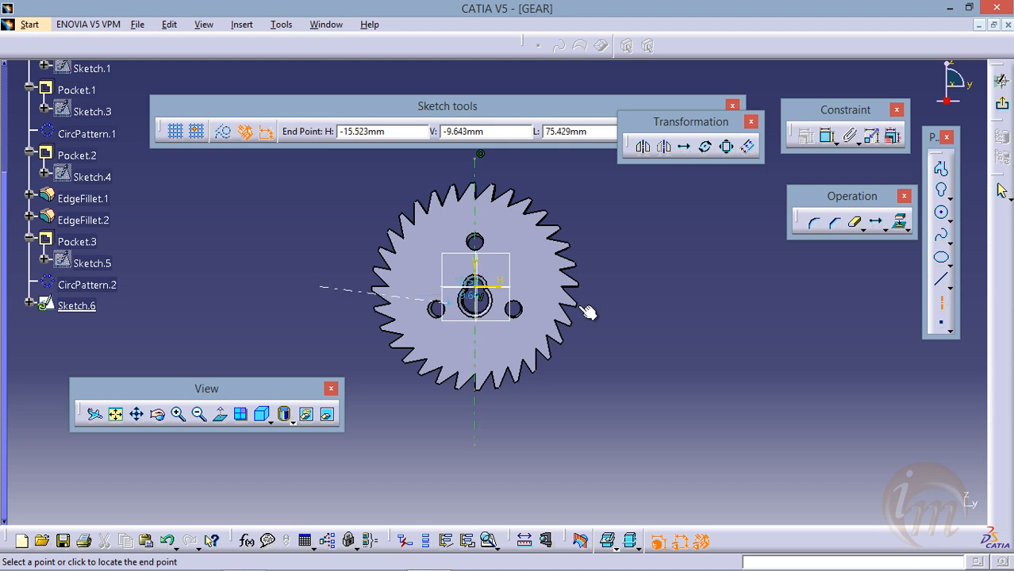
pyautogui.click(633, 288)
pyautogui.moveTo(622, 218)
pyautogui.mouseDown(button='middle')
pyautogui.moveTo(627, 198)
pyautogui.moveTo(674, 267)
pyautogui.moveTo(684, 212)
pyautogui.mouseUp(button='middle')
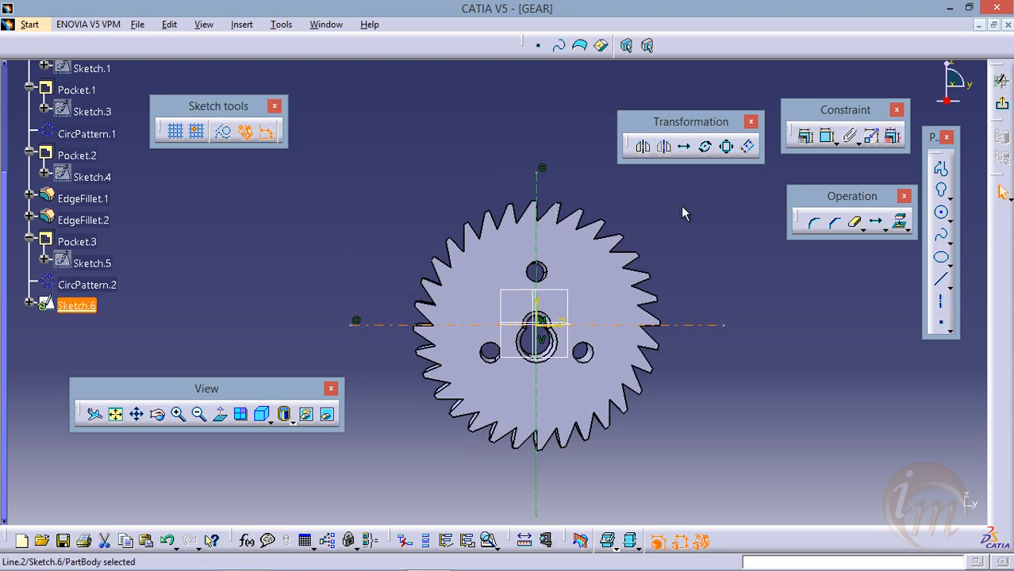
# - Draw a circle about 7.9 mm in diameter, centred about 23 mm right of and 26 mm above the origin
pyautogui.click(941, 213)
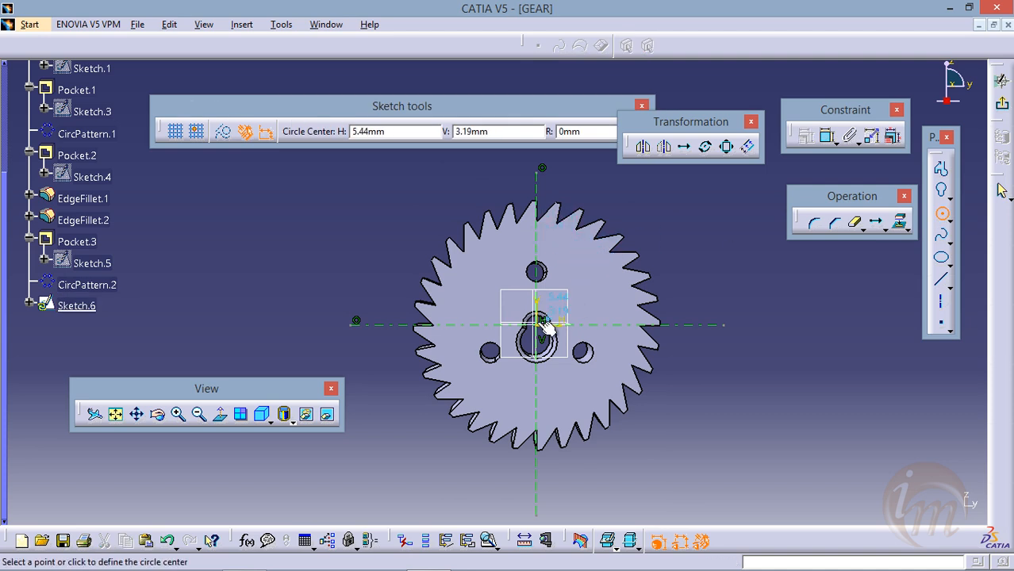
pyautogui.click(586, 273)
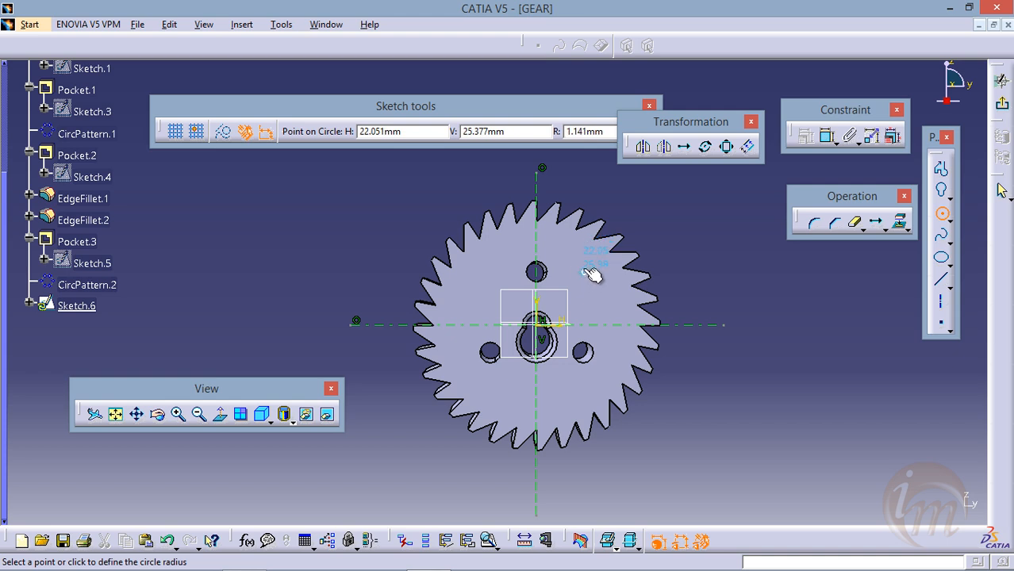
pyautogui.click(586, 269)
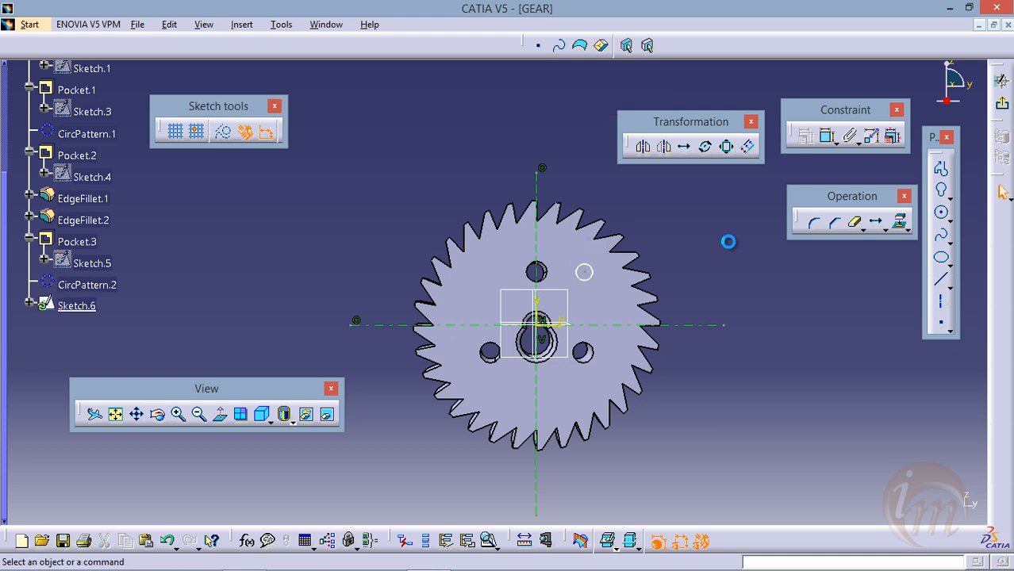
# - Dimension the small circle's diameter and its centre's distance from the horizontal axis
pyautogui.click(828, 137)
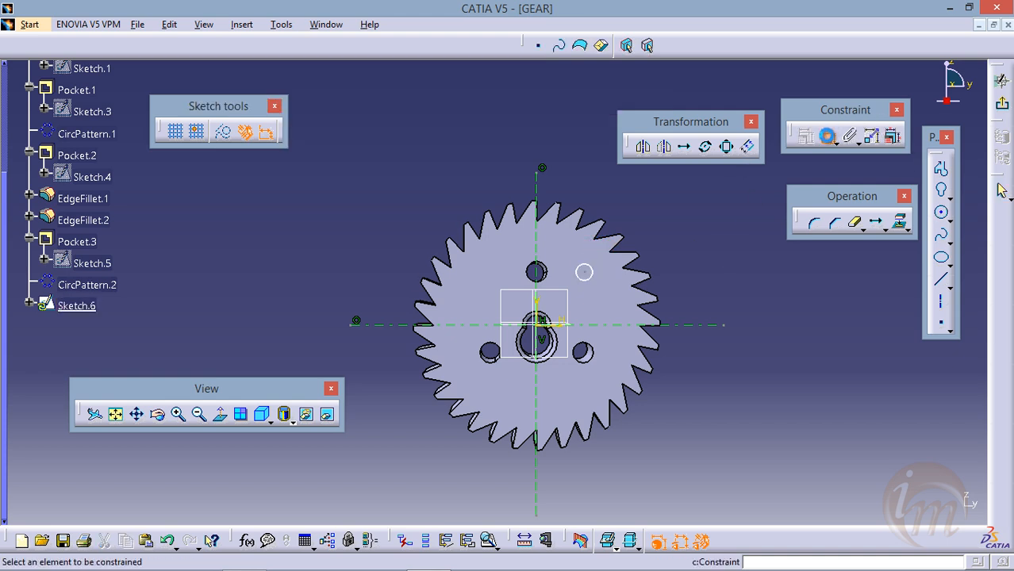
pyautogui.click(586, 272)
pyautogui.click(586, 273)
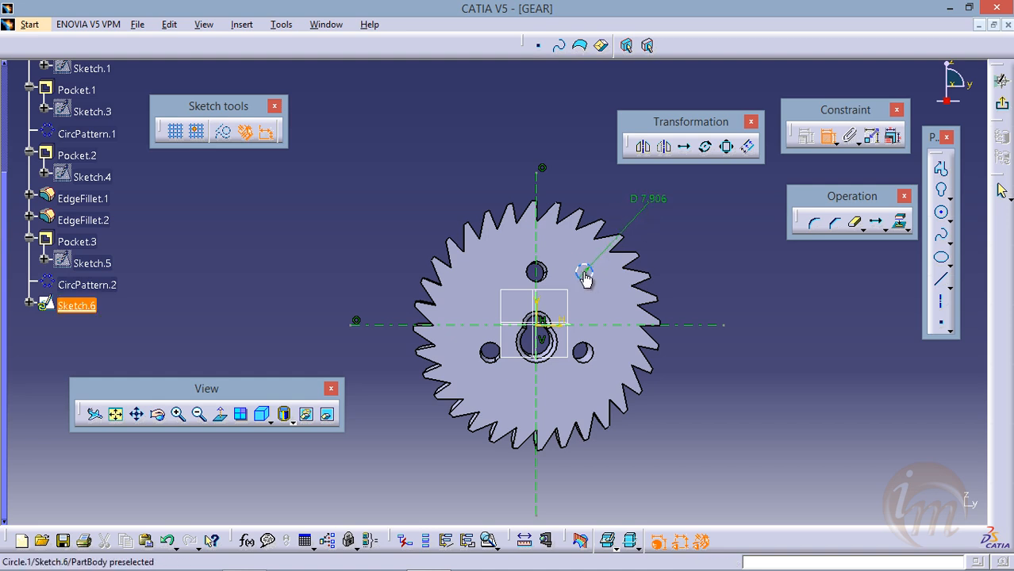
pyautogui.click(591, 324)
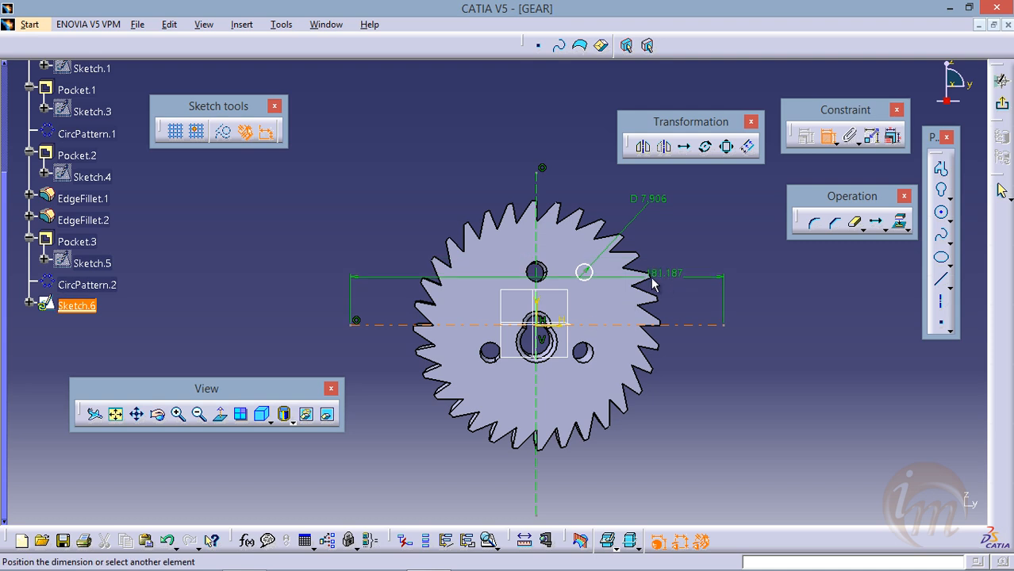
pyautogui.click(585, 274)
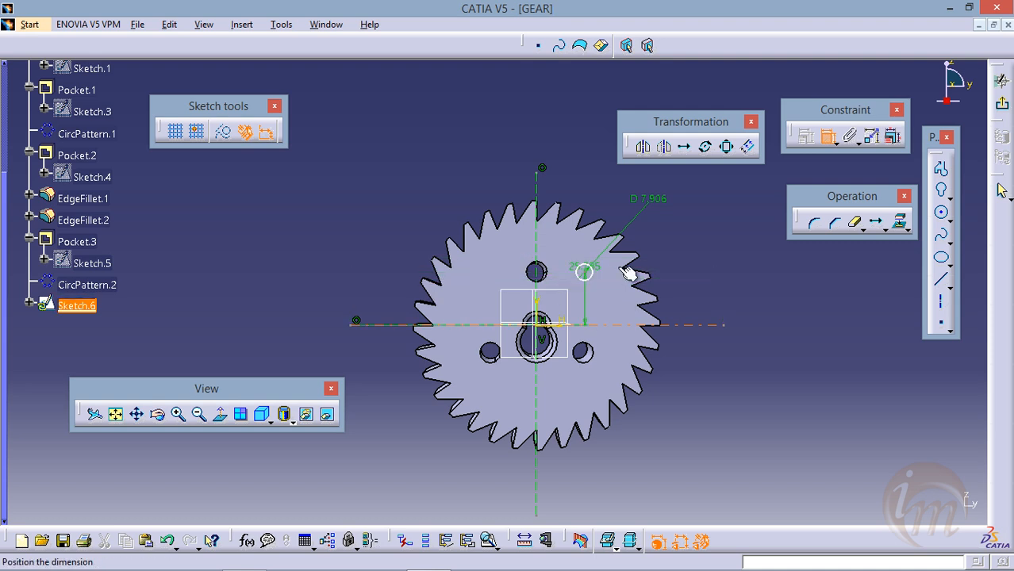
pyautogui.click(665, 247)
# - Set the small circle's diameter to 5 mm and its centre distance from the horizontal axis to 32 mm
pyautogui.doubleClick(651, 202)
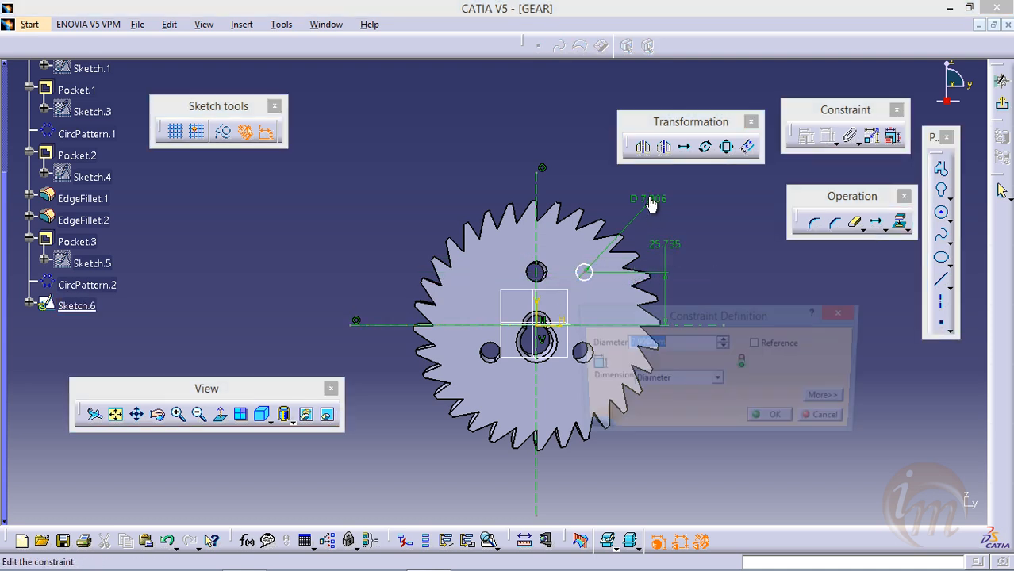
pyautogui.press('Return')
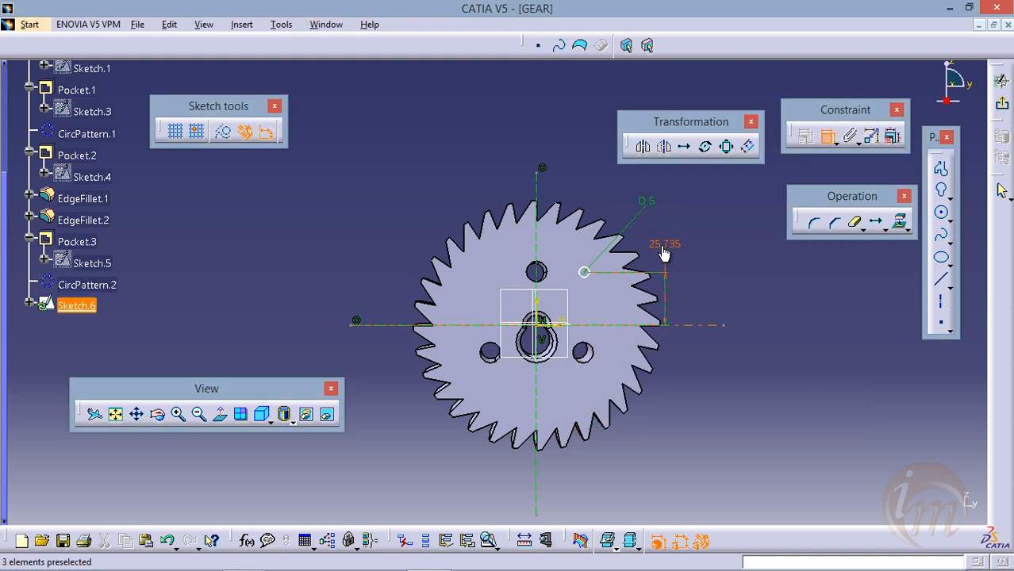
pyautogui.doubleClick(665, 246)
pyautogui.write('3')
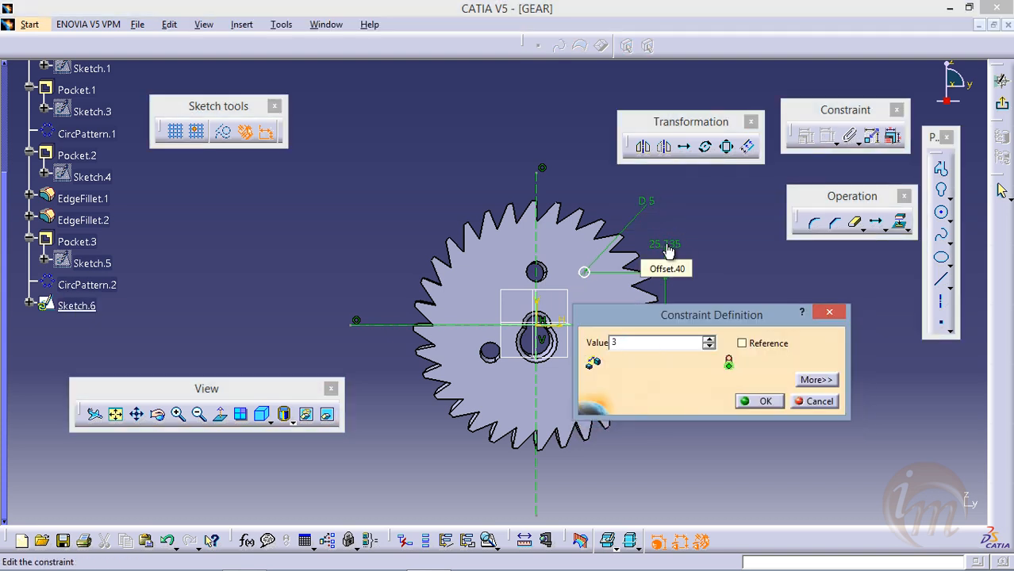
pyautogui.write('2mm')
pyautogui.press('Return')
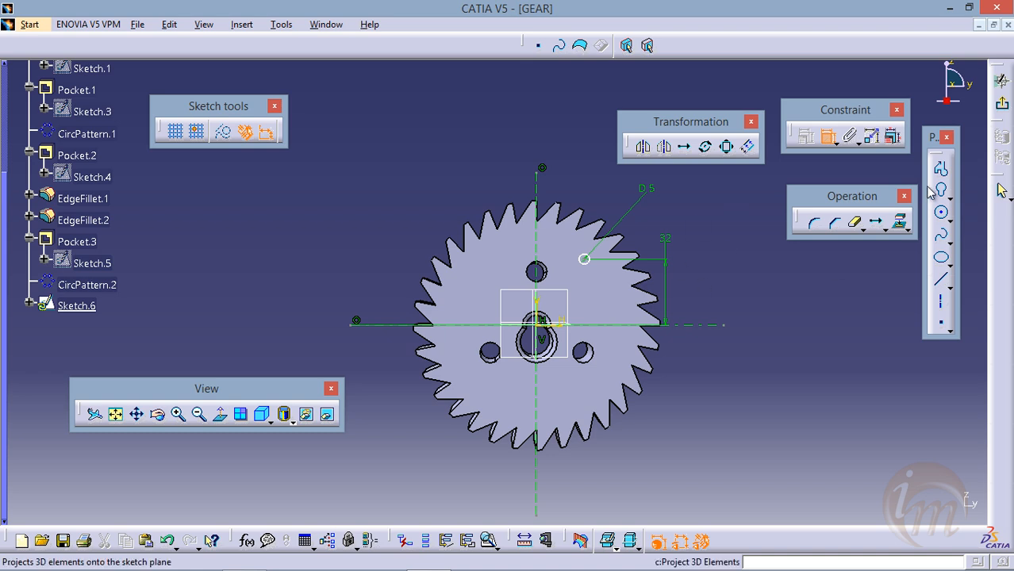
# - Exit the sketch and cut the 5 mm circle through the gear as a pocket with a depth of 30 mm
pyautogui.click(1000, 188)
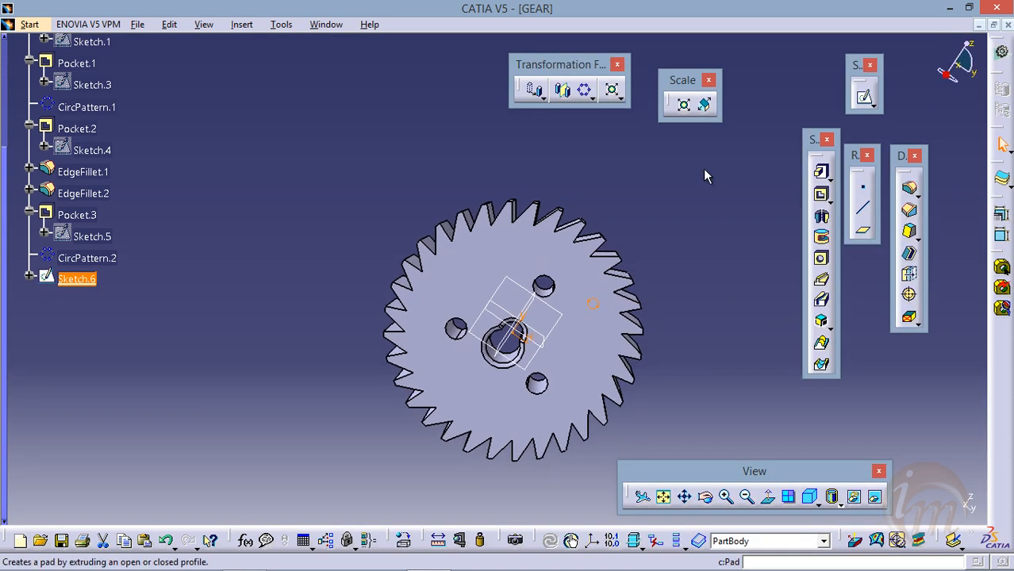
pyautogui.click(820, 195)
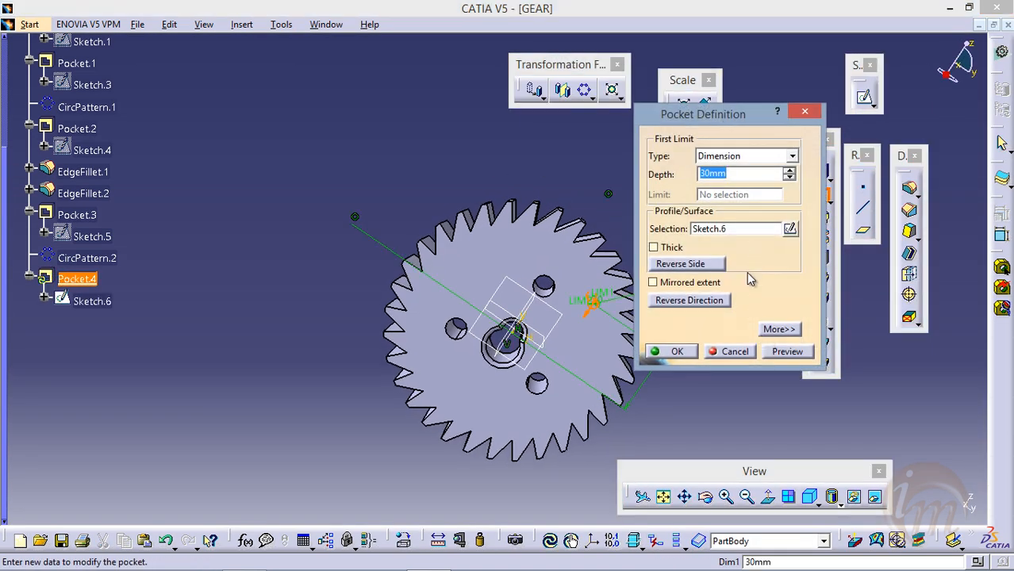
pyautogui.click(674, 352)
pyautogui.moveTo(691, 340); pyautogui.dragTo(449, 337, button='middle')
pyautogui.click(700, 321)
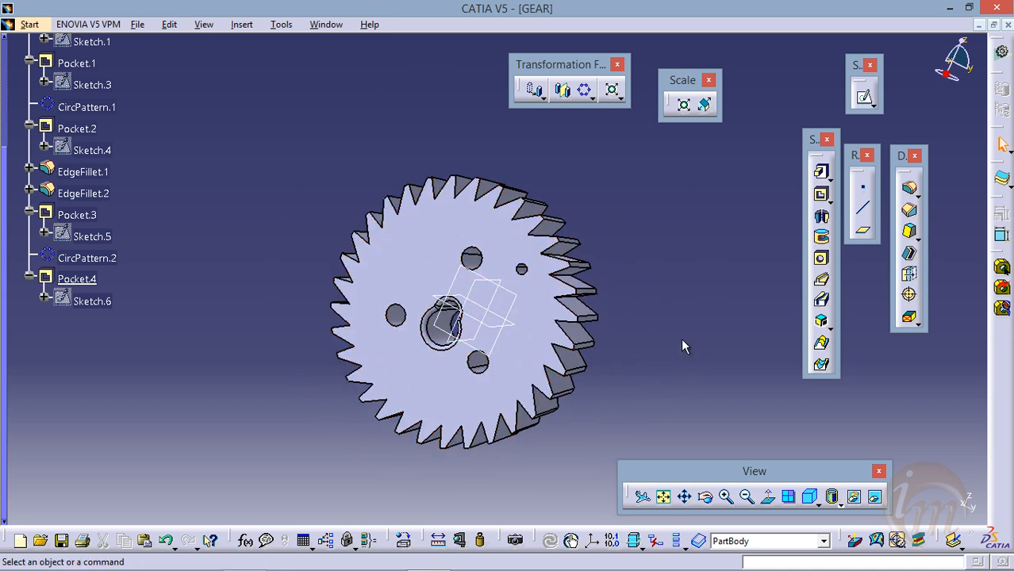
# - Pattern the 5 mm hole pocket circularly about the gear's face as a complete crown with 8 instances
pyautogui.click(584, 90)
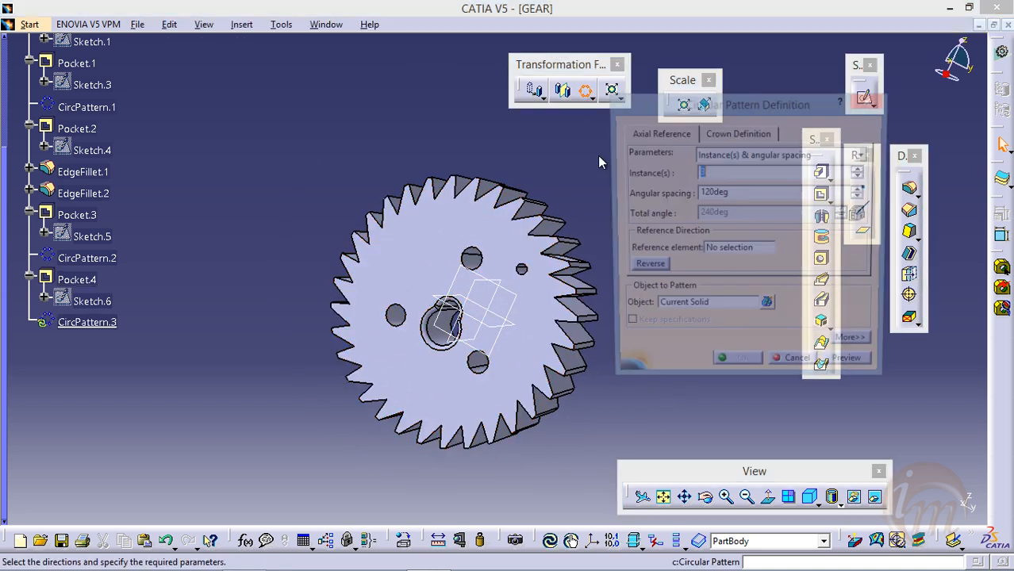
pyautogui.click(719, 155)
pyautogui.click(730, 198)
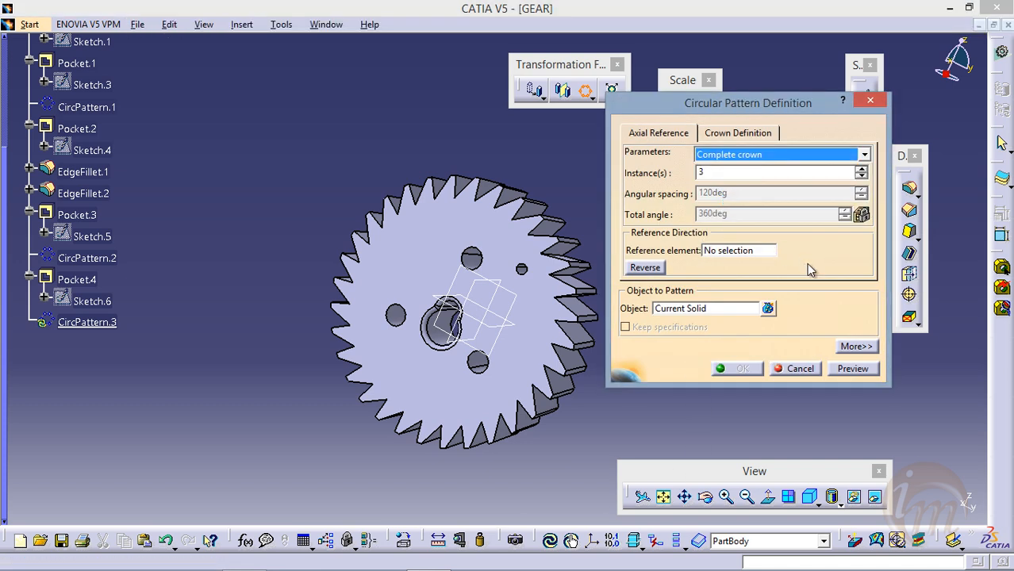
pyautogui.moveTo(746, 174); pyautogui.dragTo(583, 191)
pyautogui.click(752, 249)
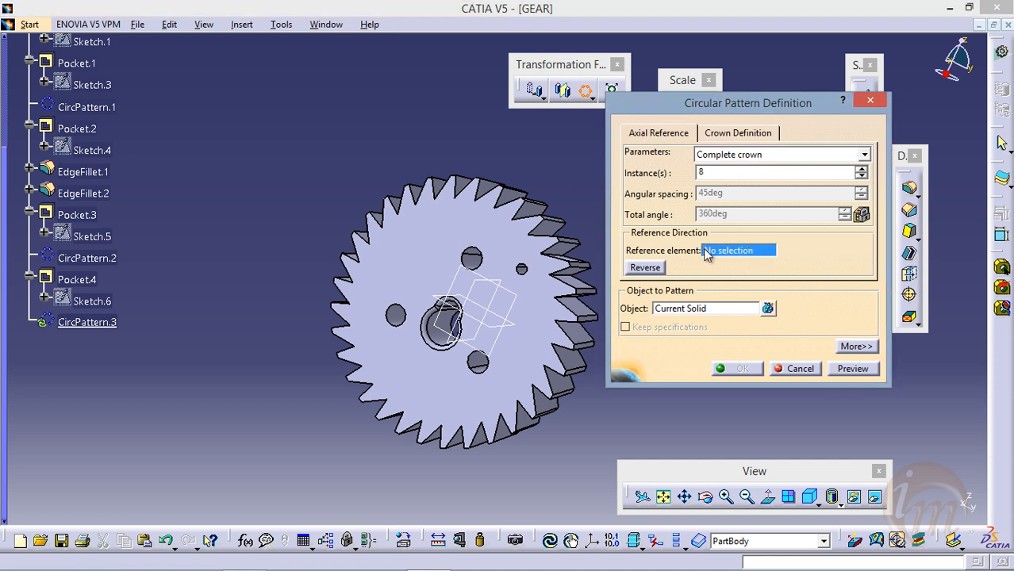
pyautogui.click(505, 235)
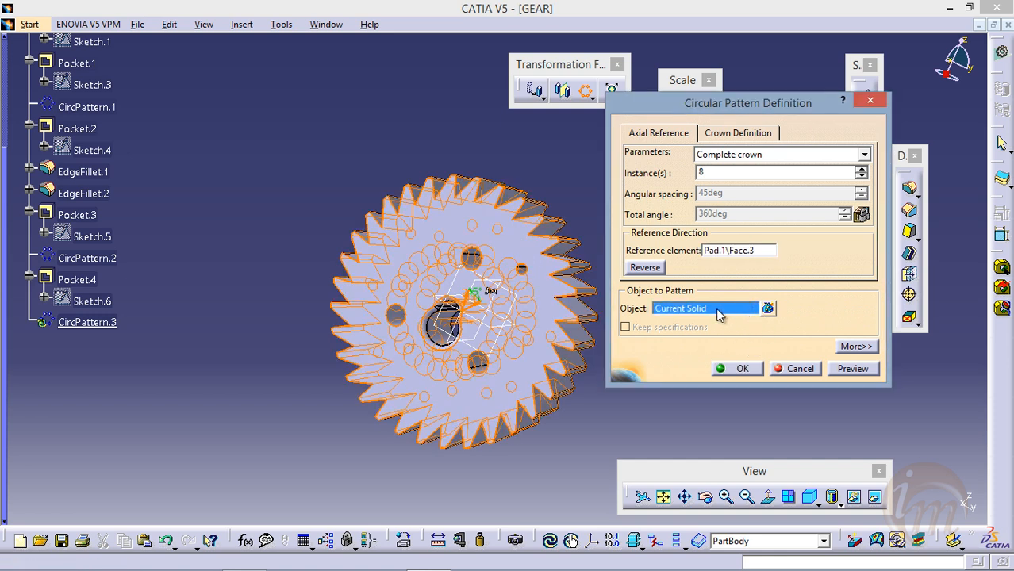
pyautogui.click(80, 280)
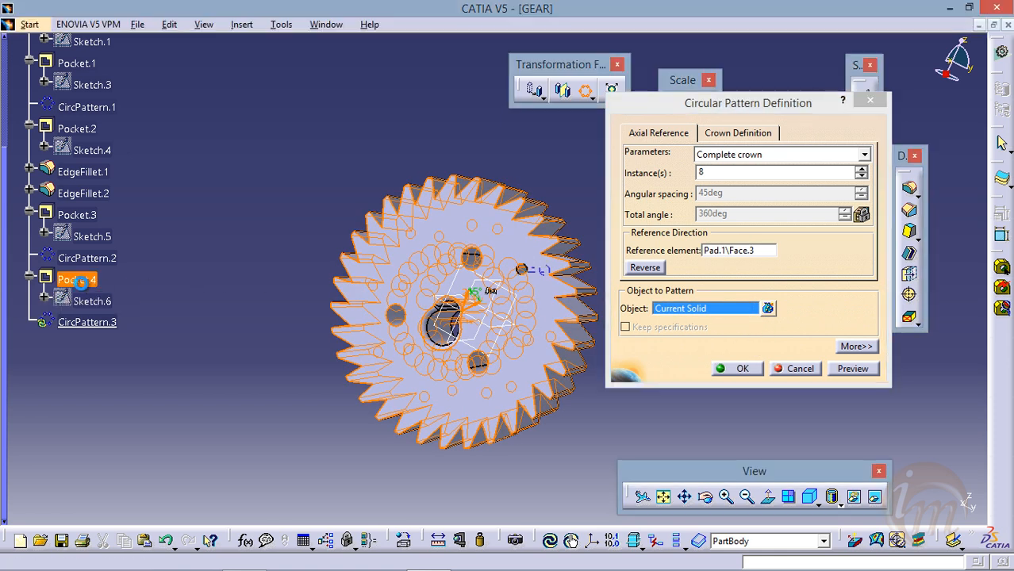
pyautogui.click(850, 370)
pyautogui.click(736, 368)
# - Project the inner outline of the filleted keyhole bore into a new sketch on the gear's front face and exit the sketch
pyautogui.moveTo(524, 370); pyautogui.dragTo(716, 342, button='middle')
pyautogui.moveTo(479, 235); pyautogui.dragTo(468, 254, button='middle')
pyautogui.moveTo(462, 330); pyautogui.dragTo(421, 231, button='middle')
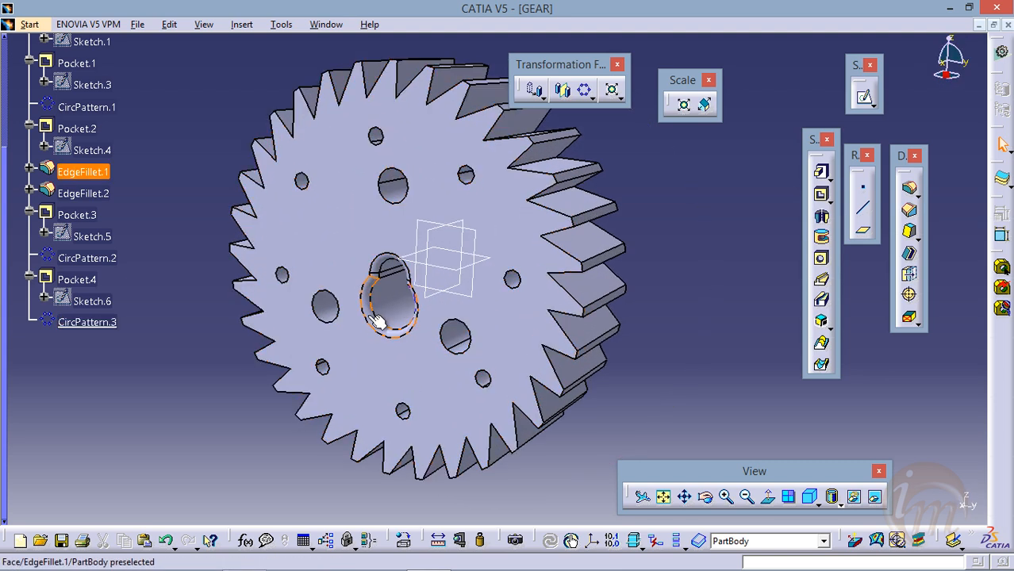
pyautogui.moveTo(401, 333)
pyautogui.mouseDown(button='middle')
pyautogui.moveTo(400, 292)
pyautogui.moveTo(562, 290)
pyautogui.moveTo(556, 349)
pyautogui.moveTo(590, 357)
pyautogui.moveTo(593, 289)
pyautogui.mouseUp(button='middle')
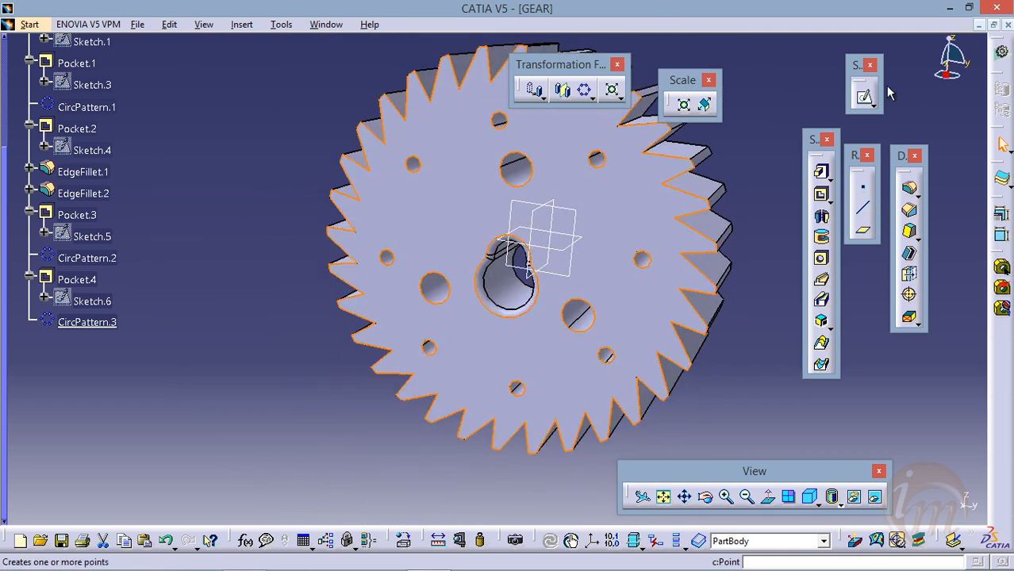
pyautogui.click(867, 100)
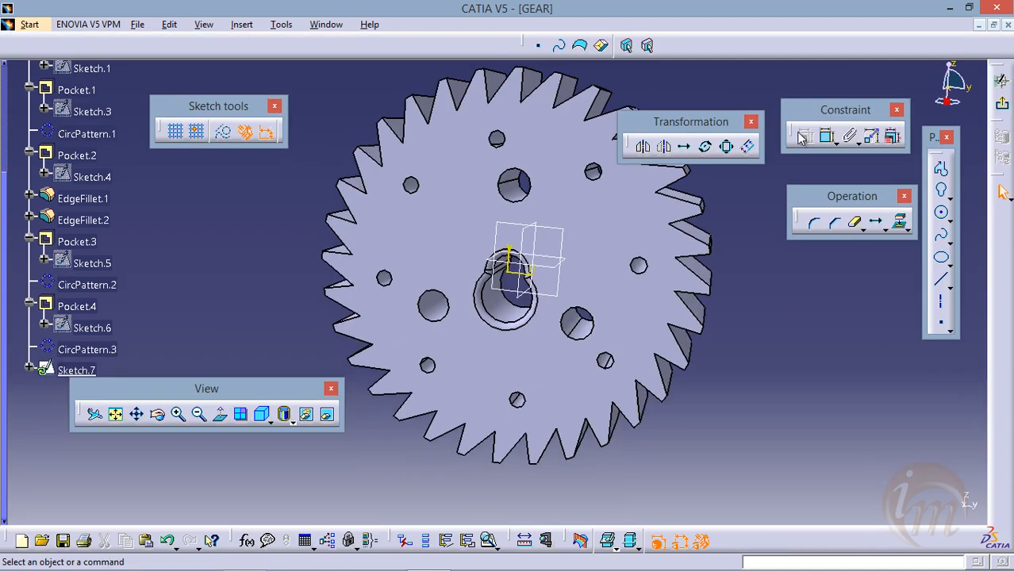
pyautogui.moveTo(476, 409)
pyautogui.mouseDown(button='middle')
pyautogui.moveTo(482, 345)
pyautogui.moveTo(577, 226)
pyautogui.mouseUp(button='middle')
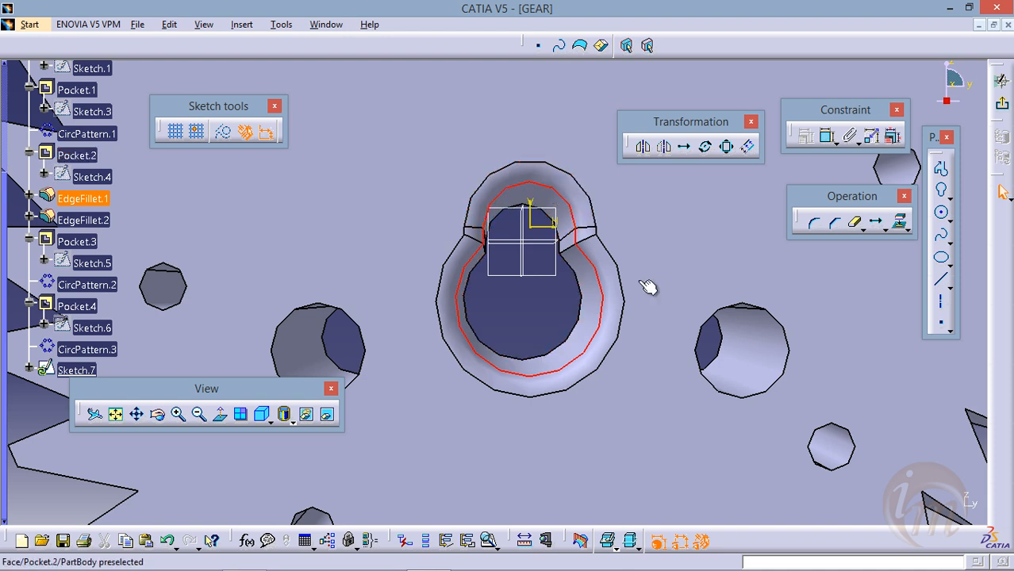
pyautogui.click(900, 223)
pyautogui.click(579, 227)
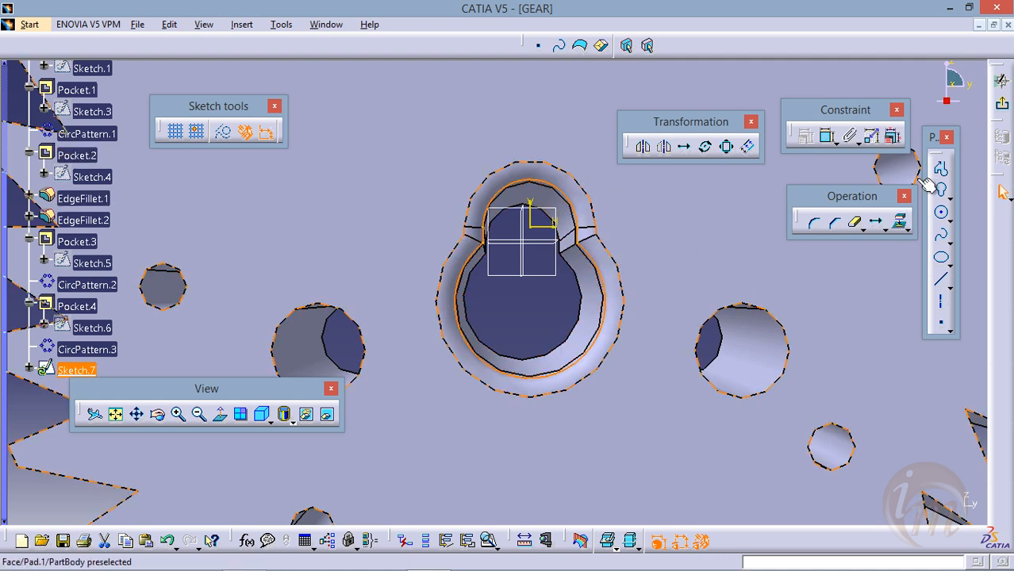
pyautogui.click(1002, 110)
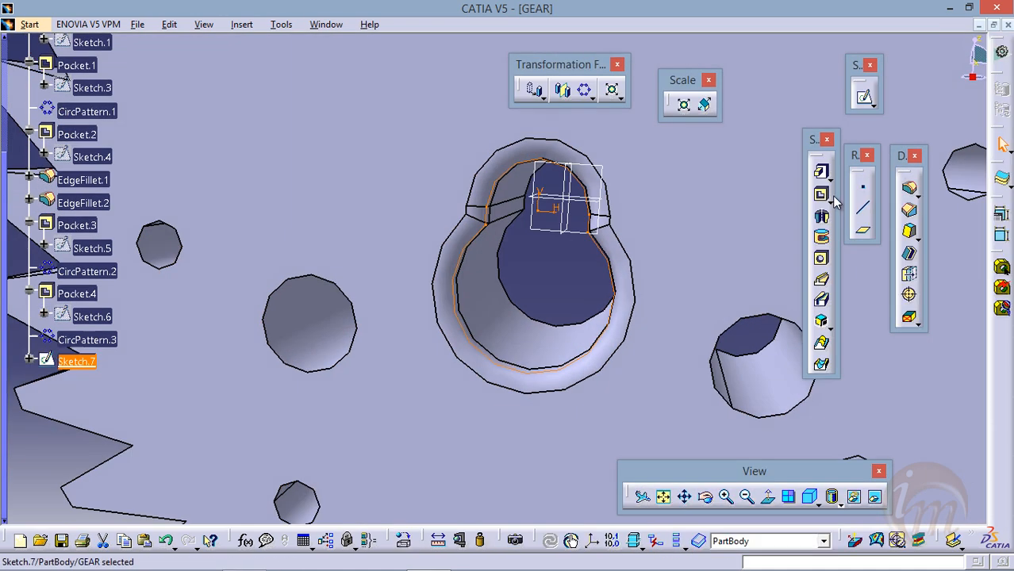
# - Pad the projected keyhole profile with mirrored extent and a length of 70 mm to form a shaft through the gear
pyautogui.moveTo(638, 231); pyautogui.dragTo(523, 346, button='middle')
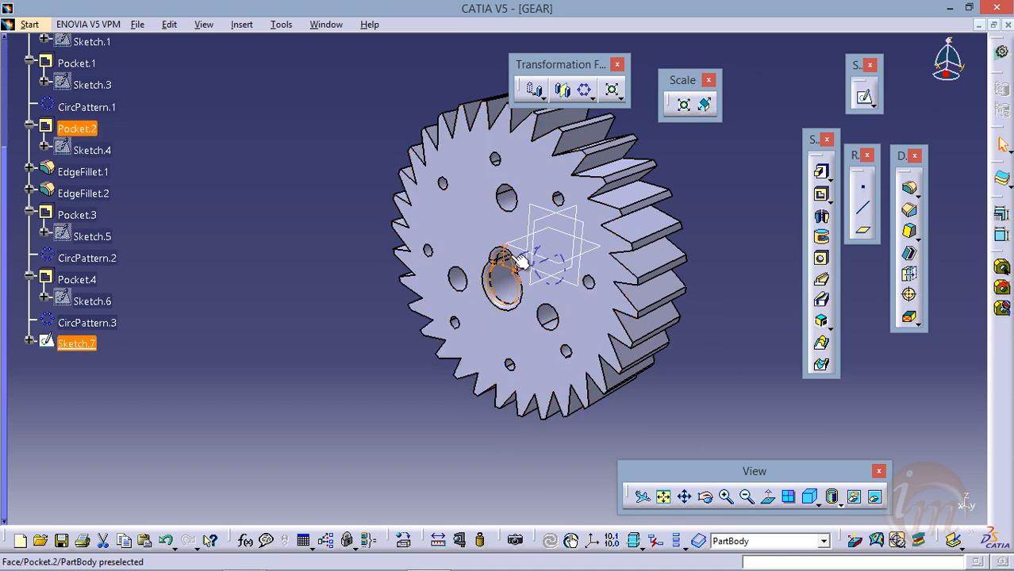
pyautogui.click(821, 171)
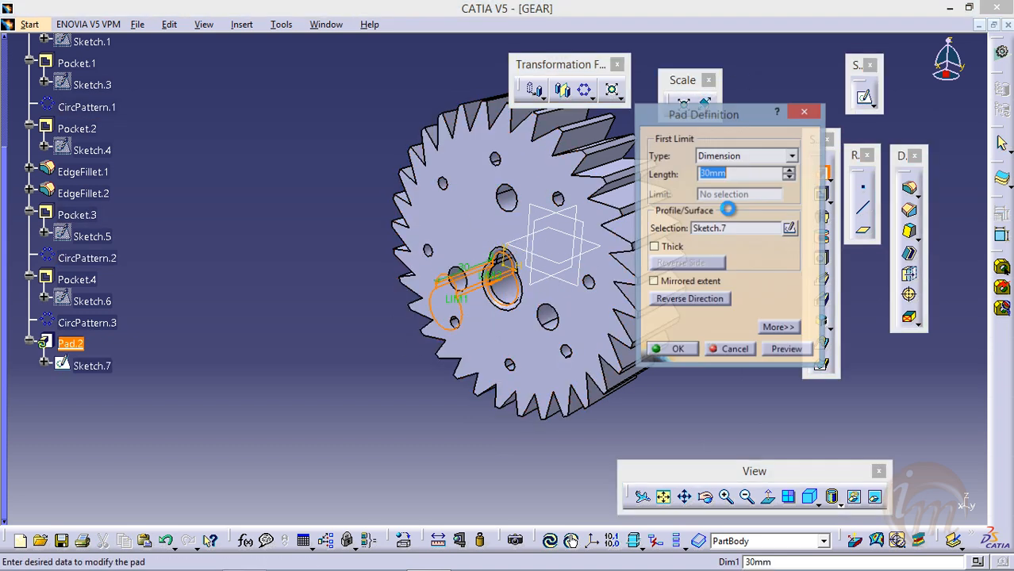
pyautogui.moveTo(505, 316); pyautogui.dragTo(444, 353, button='middle')
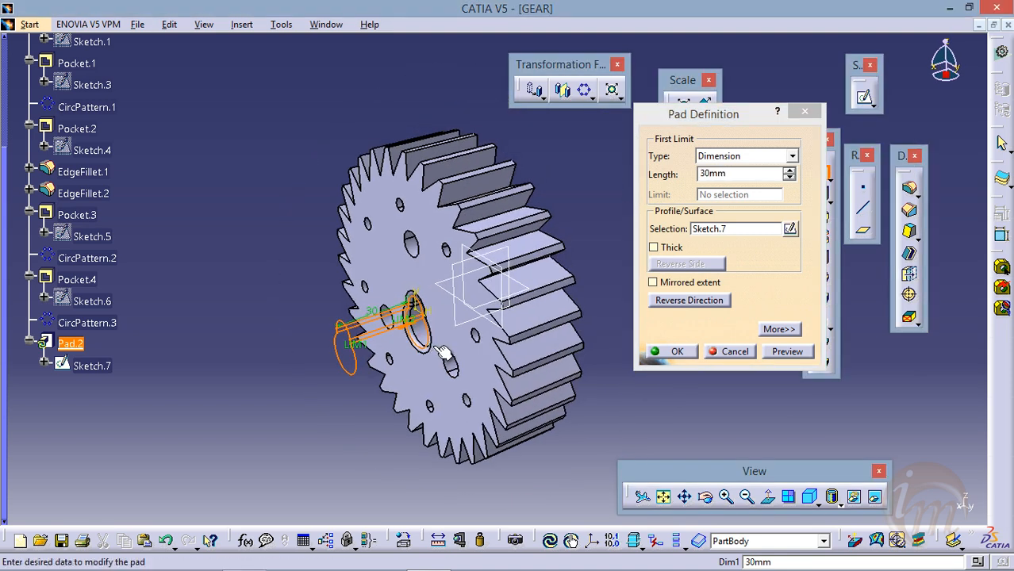
pyautogui.click(654, 283)
pyautogui.moveTo(556, 318); pyautogui.dragTo(371, 343, button='middle')
pyautogui.moveTo(435, 349); pyautogui.dragTo(383, 320, button='middle')
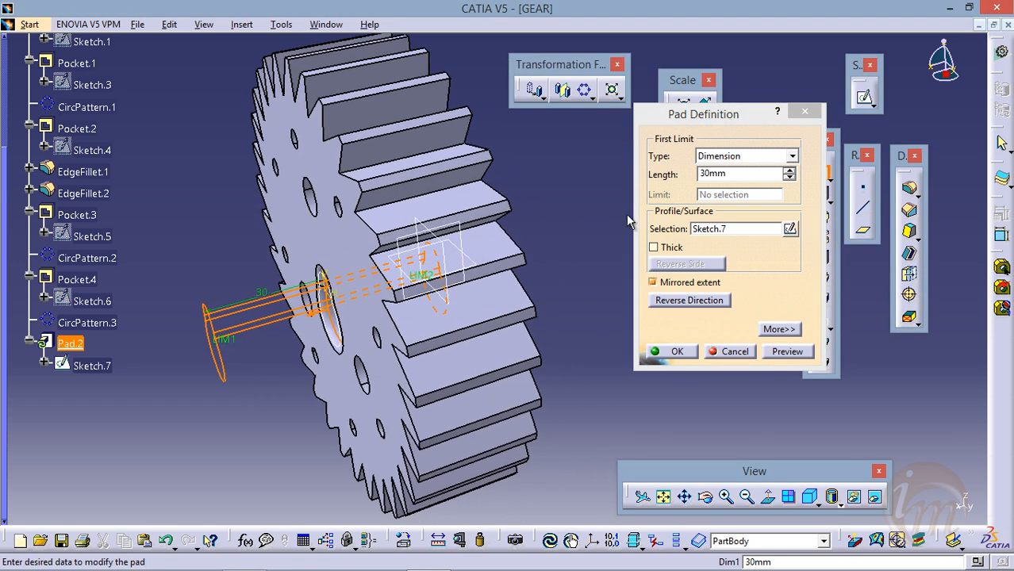
pyautogui.moveTo(737, 175); pyautogui.dragTo(669, 177)
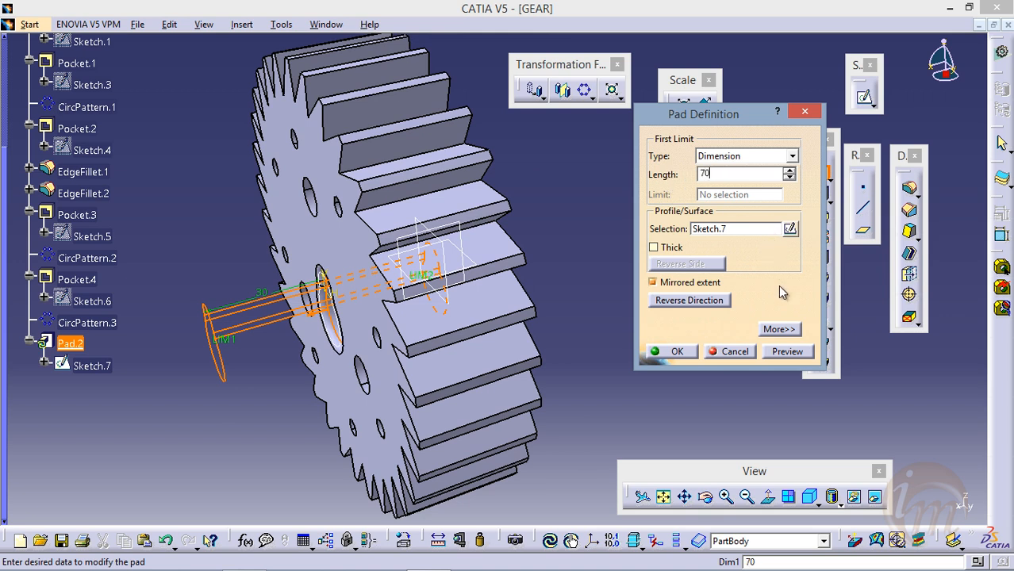
pyautogui.write('70')
pyautogui.click(788, 353)
pyautogui.moveTo(591, 262); pyautogui.dragTo(541, 326, button='middle')
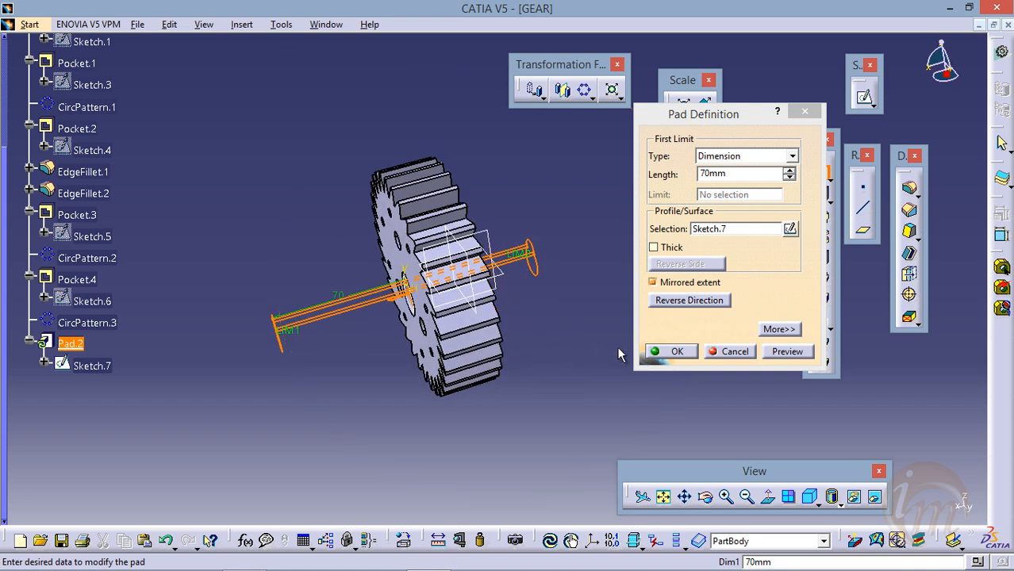
pyautogui.click(771, 353)
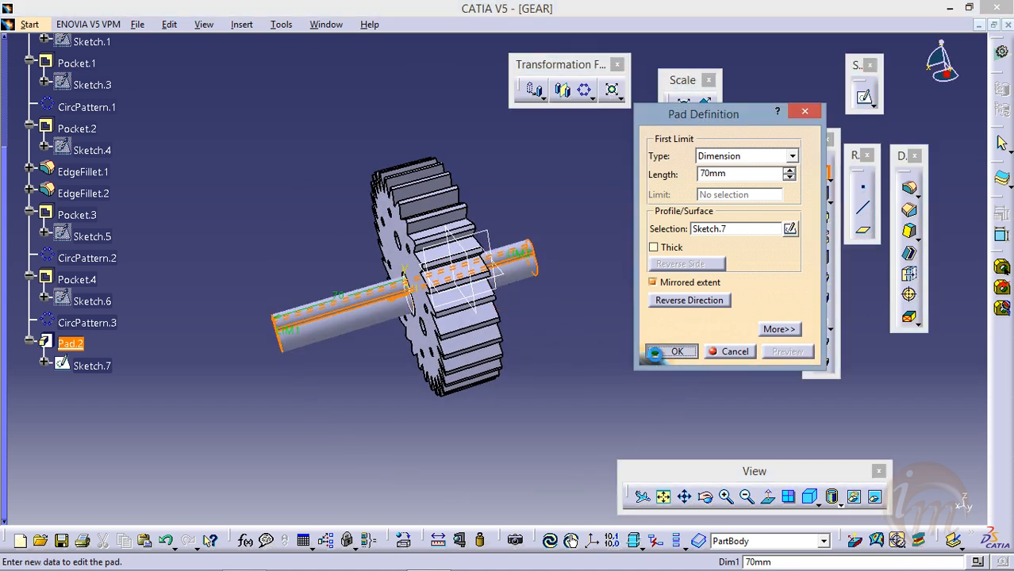
pyautogui.click(656, 353)
# - Open a new sketch on the keyhole-shaped end face of the shaft
pyautogui.moveTo(421, 349)
pyautogui.mouseDown(button='middle')
pyautogui.moveTo(413, 377)
pyautogui.moveTo(468, 380)
pyautogui.moveTo(435, 363)
pyautogui.mouseUp(button='middle')
pyautogui.moveTo(461, 308); pyautogui.dragTo(304, 317, button='middle')
pyautogui.moveTo(351, 340); pyautogui.dragTo(434, 348, button='middle')
pyautogui.moveTo(469, 300); pyautogui.dragTo(422, 314, button='middle')
pyautogui.moveTo(346, 335); pyautogui.dragTo(520, 297, button='middle')
pyautogui.moveTo(562, 349); pyautogui.dragTo(492, 321, button='middle')
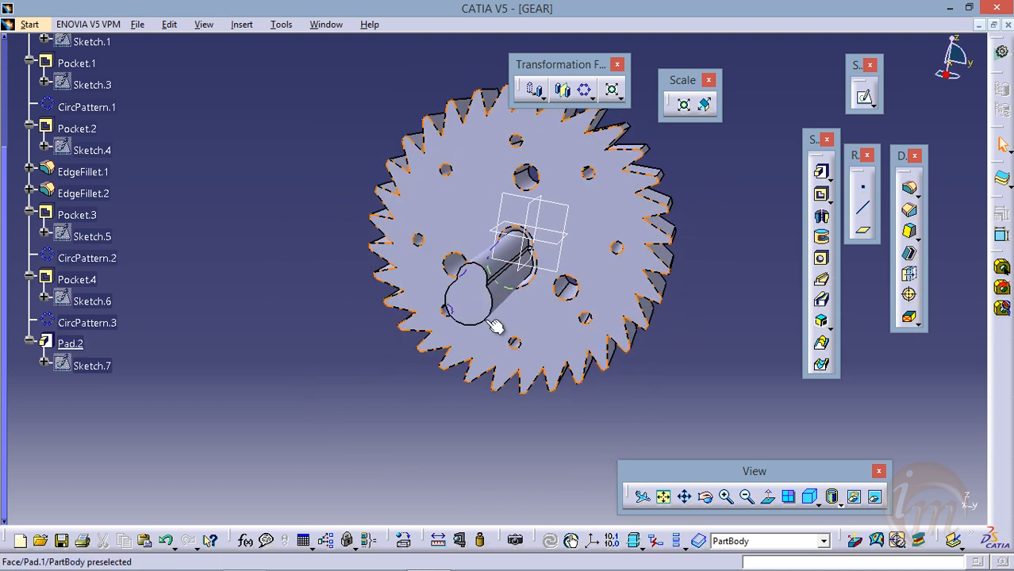
pyautogui.click(477, 284)
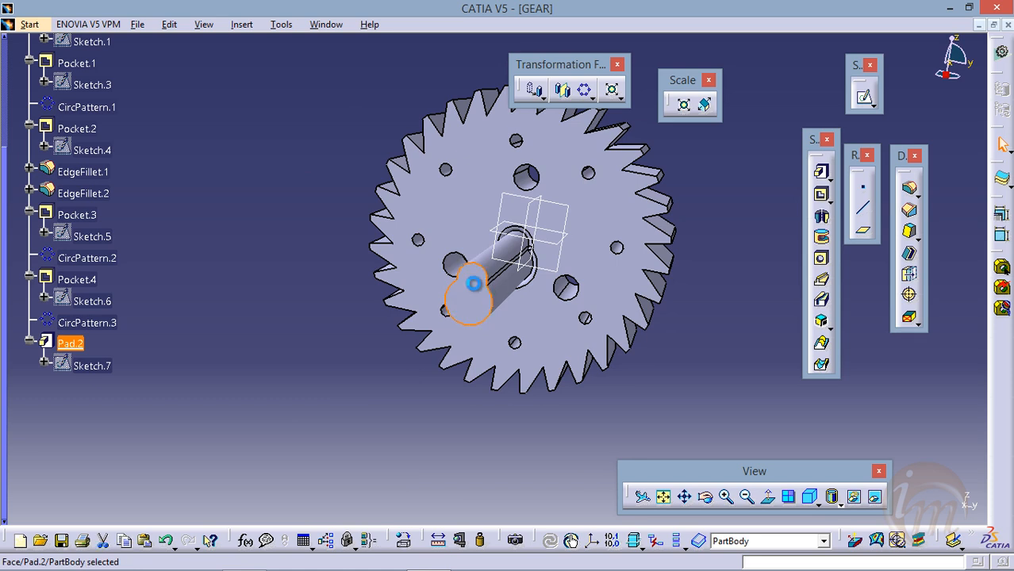
pyautogui.click(866, 99)
# - Offset the outline of the shaft's end face by 2 mm with one instance
pyautogui.moveTo(493, 357)
pyautogui.keyDown('ctrl'); pyautogui.mouseDown(button='middle')
pyautogui.moveTo(465, 277)
pyautogui.moveTo(422, 262)
pyautogui.mouseUp(button='middle'); pyautogui.keyUp('ctrl')
pyautogui.click(409, 254)
pyautogui.click(903, 226)
pyautogui.moveTo(528, 315); pyautogui.dragTo(561, 293, button='middle')
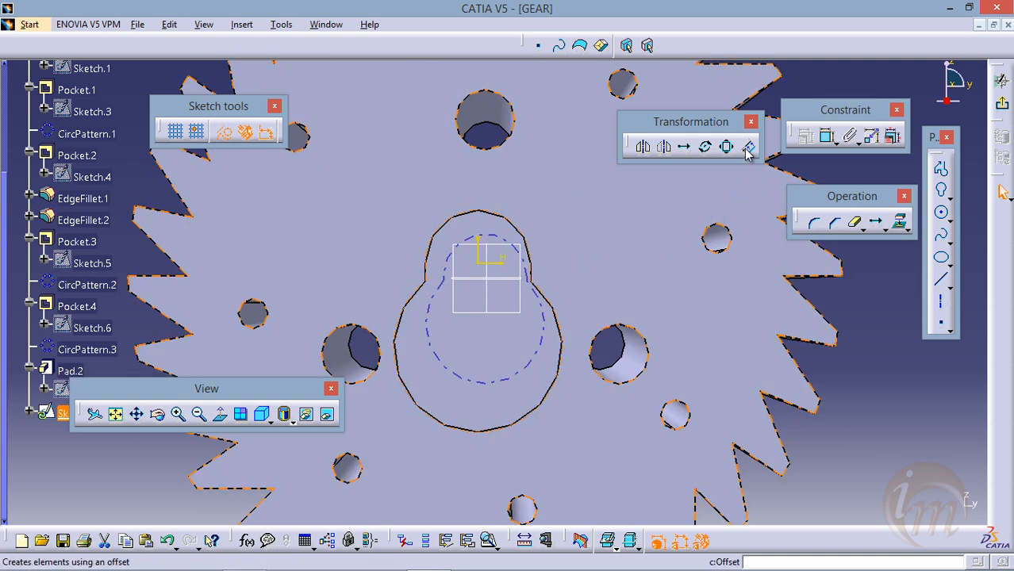
pyautogui.click(748, 146)
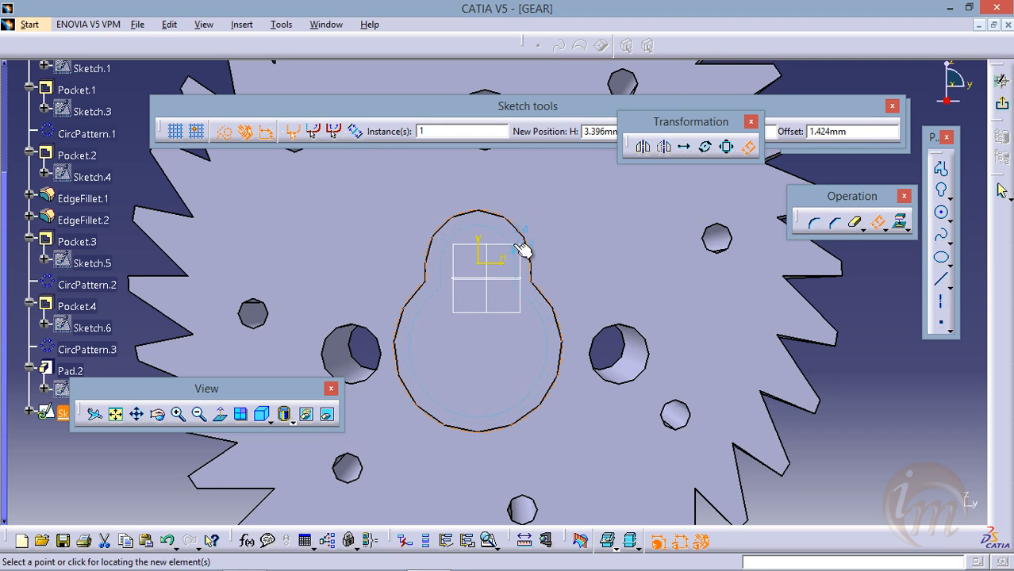
pyautogui.moveTo(571, 113); pyautogui.dragTo(499, 92)
pyautogui.moveTo(722, 118); pyautogui.dragTo(779, 178)
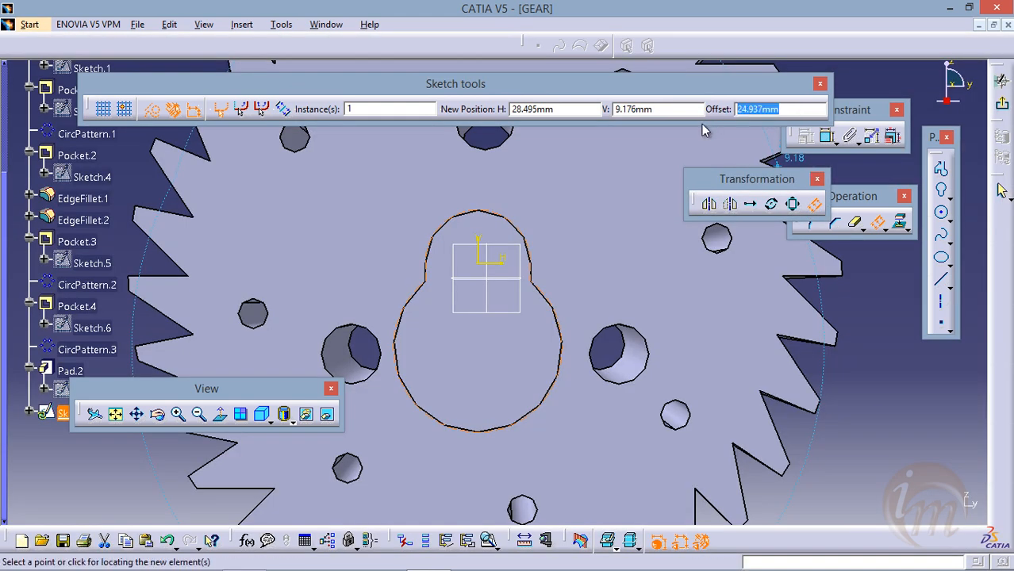
pyautogui.write('2')
pyautogui.press('Return')
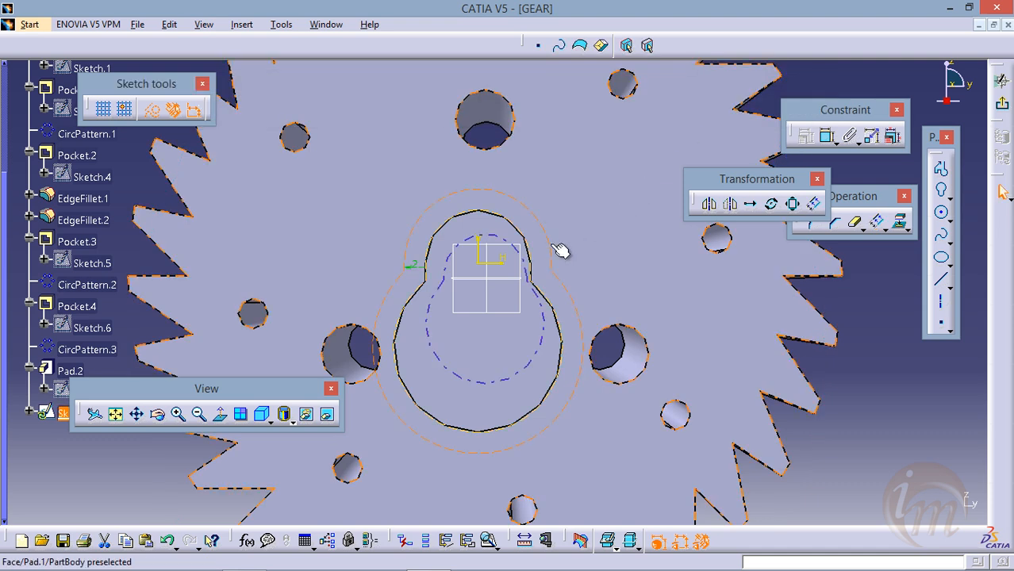
# - Set the profile's offset value to -2 mm
pyautogui.doubleClick(525, 207)
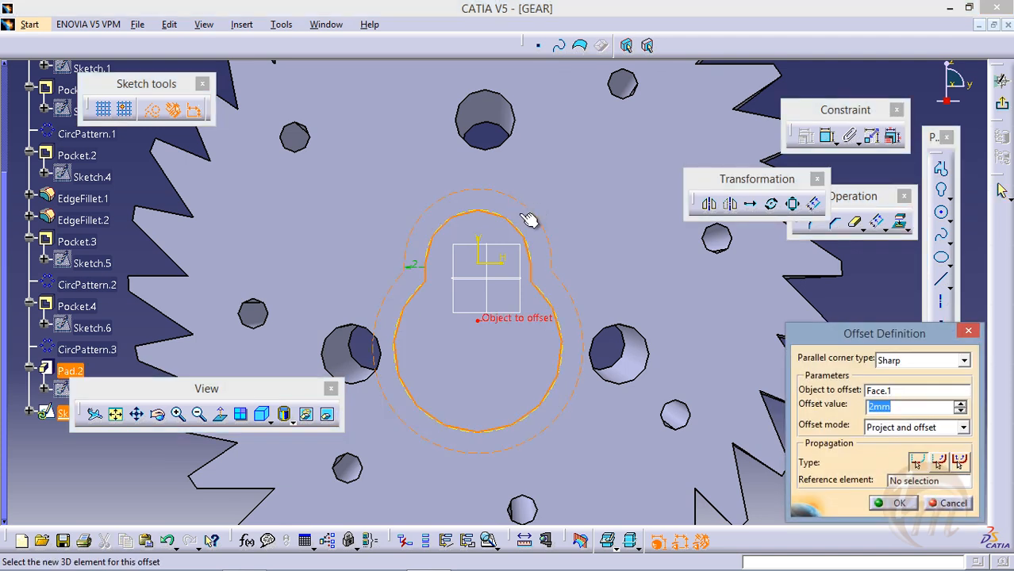
pyautogui.moveTo(849, 333); pyautogui.dragTo(688, 160)
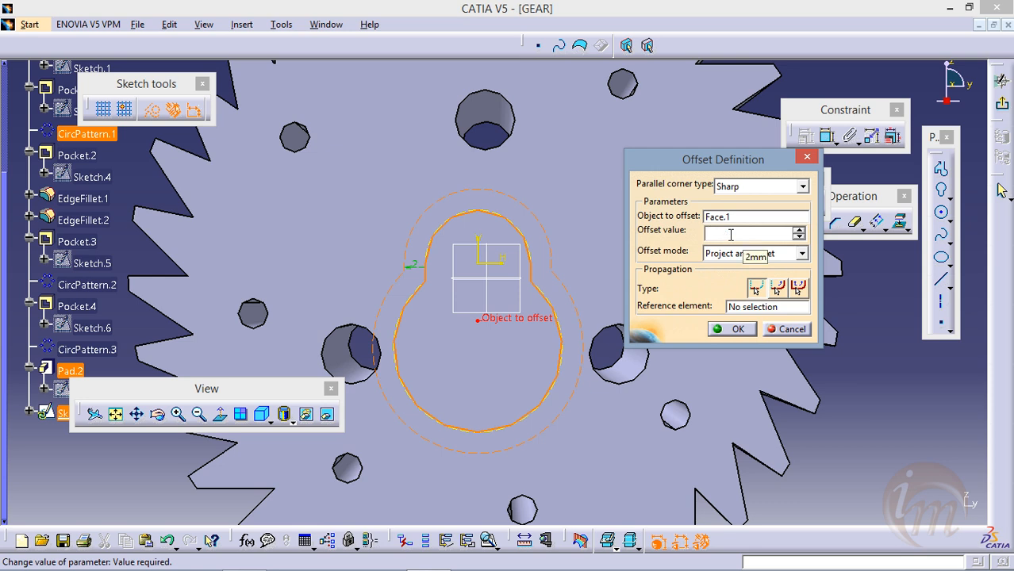
pyautogui.write('2')
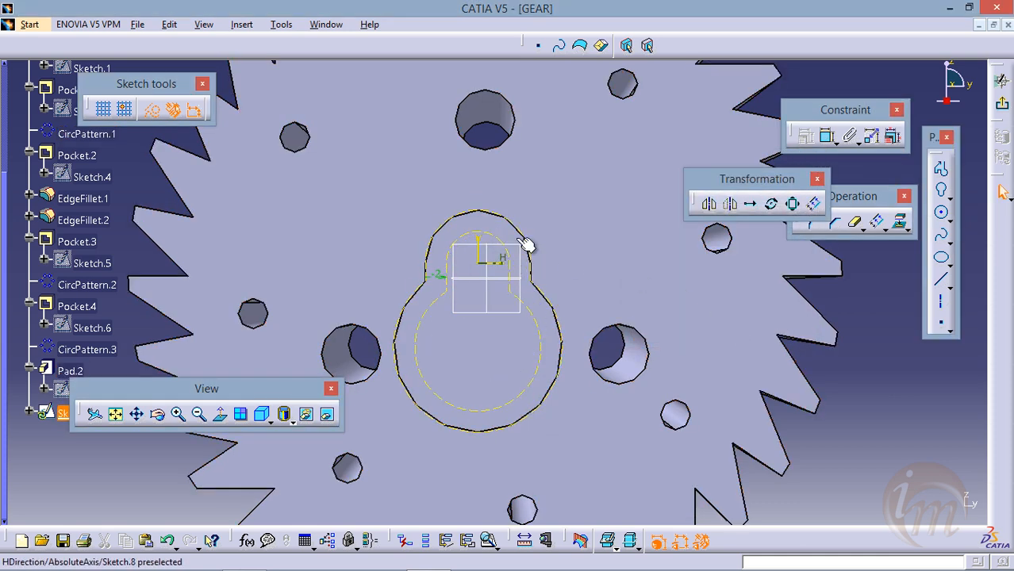
# - Convert the offset profile from construction to standard geometry and exit the sketch
pyautogui.click(487, 232)
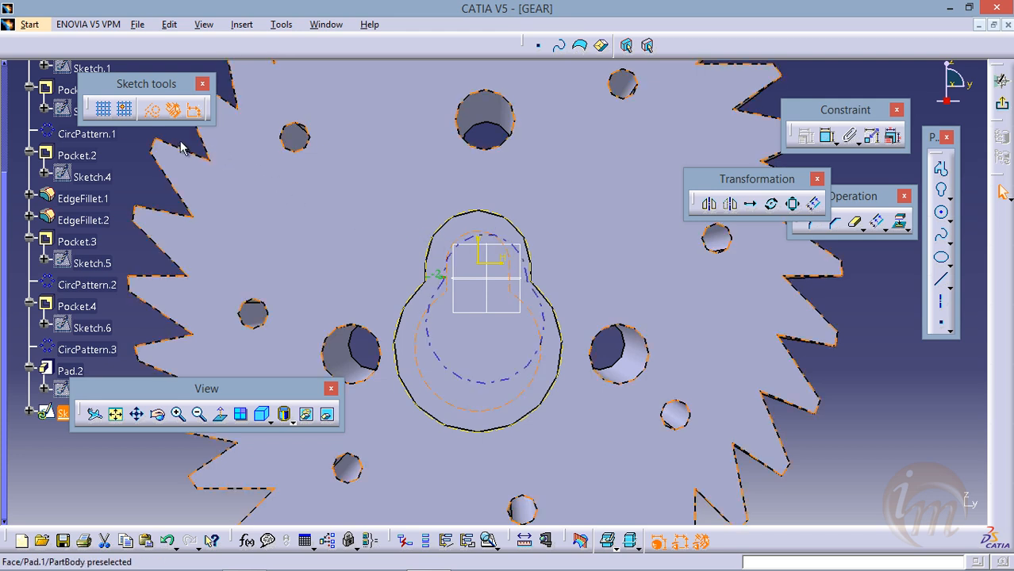
pyautogui.click(145, 111)
pyautogui.click(1001, 192)
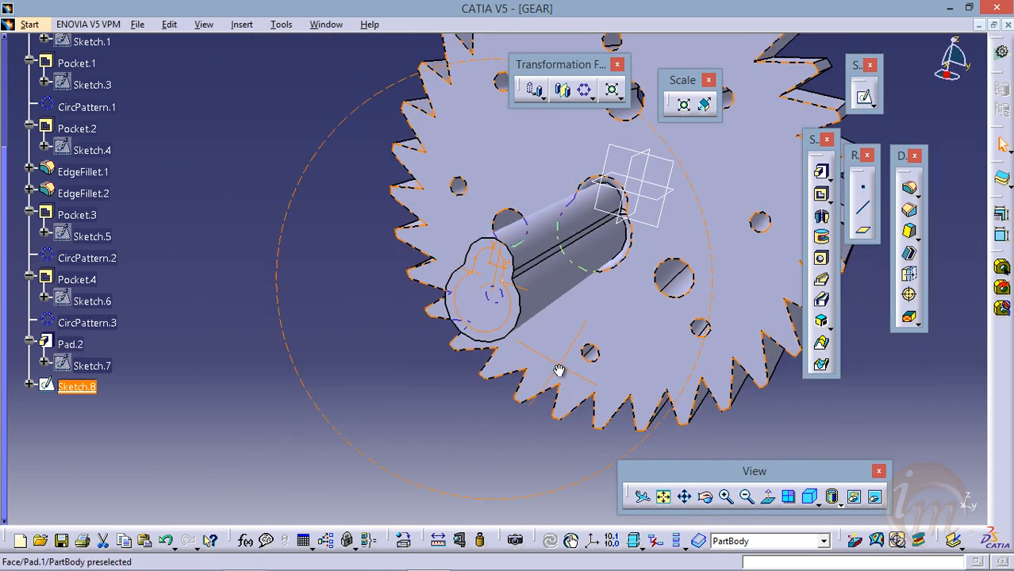
# - Cut the offset keyhole profile through the whole shaft as a pocket with the limit type Up to last
pyautogui.click(823, 197)
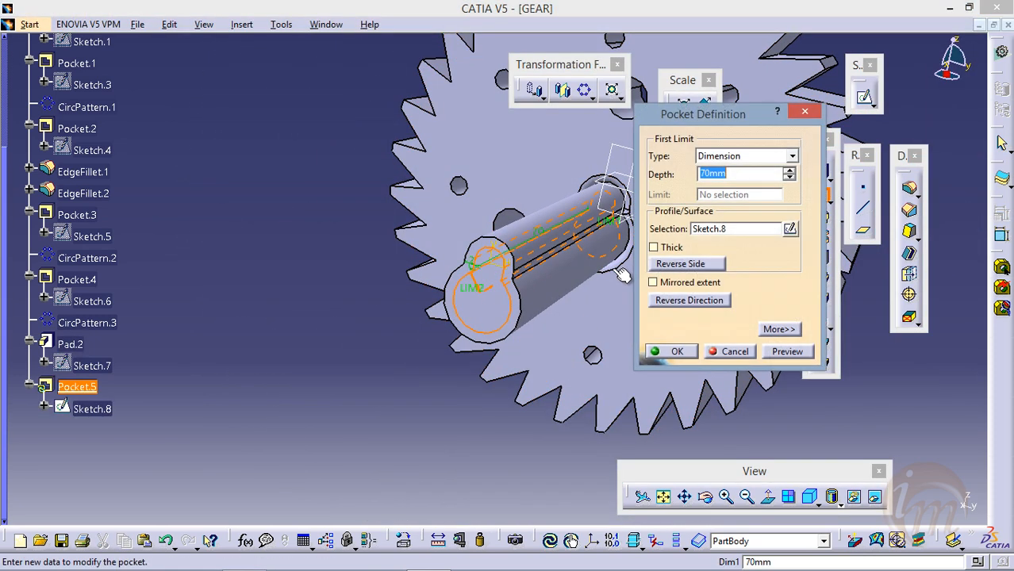
pyautogui.moveTo(547, 248)
pyautogui.mouseDown(button='middle')
pyautogui.moveTo(497, 296)
pyautogui.moveTo(505, 291)
pyautogui.moveTo(533, 373)
pyautogui.moveTo(365, 373)
pyautogui.mouseUp(button='middle')
pyautogui.click(653, 344)
pyautogui.moveTo(577, 348); pyautogui.dragTo(68, 297, button='middle')
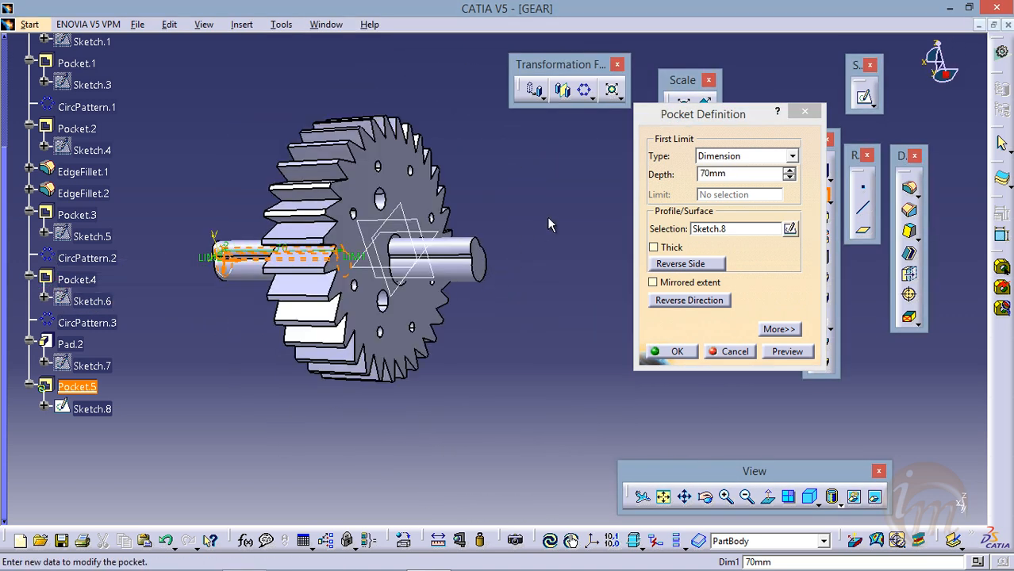
pyautogui.click(792, 156)
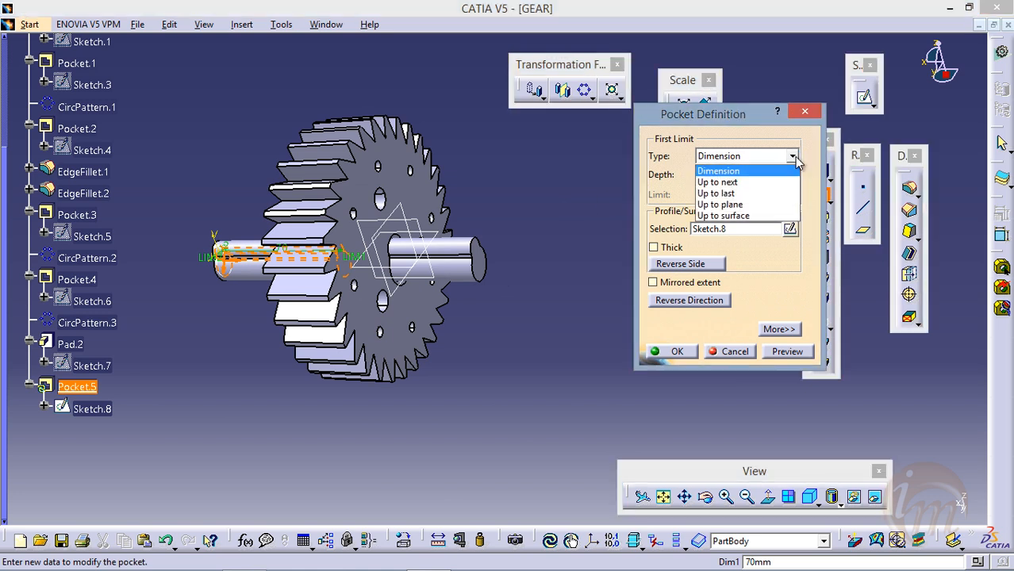
pyautogui.click(751, 192)
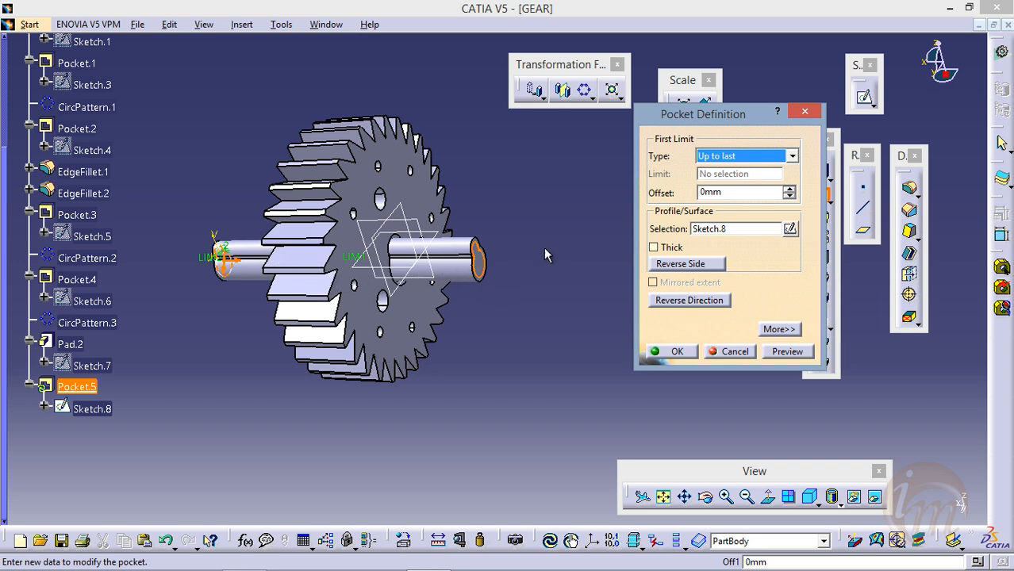
pyautogui.click(804, 356)
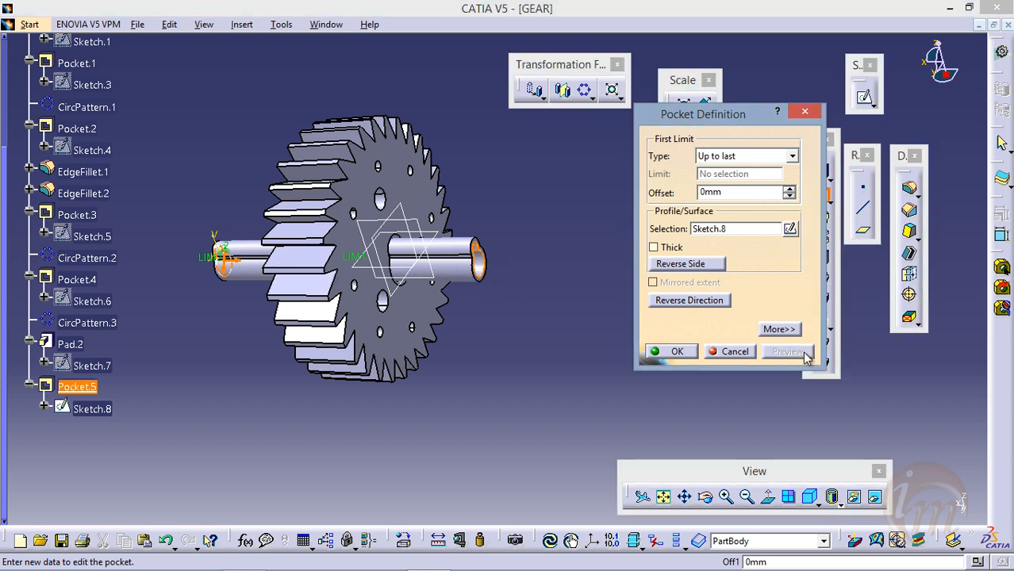
pyautogui.click(668, 356)
# - Save the part as GEAR in CATPart format in the catia folder
pyautogui.moveTo(600, 312)
pyautogui.mouseDown(button='middle')
pyautogui.moveTo(316, 365)
pyautogui.moveTo(494, 337)
pyautogui.moveTo(559, 382)
pyautogui.moveTo(551, 369)
pyautogui.moveTo(546, 391)
pyautogui.moveTo(486, 365)
pyautogui.moveTo(457, 385)
pyautogui.moveTo(498, 342)
pyautogui.mouseUp(button='middle')
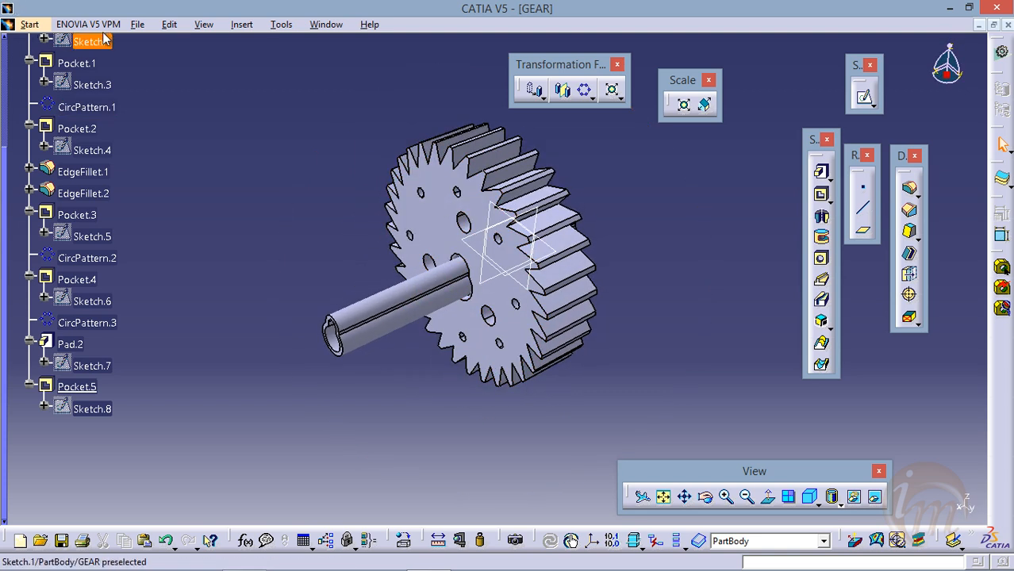
pyautogui.click(137, 25)
pyautogui.click(163, 120)
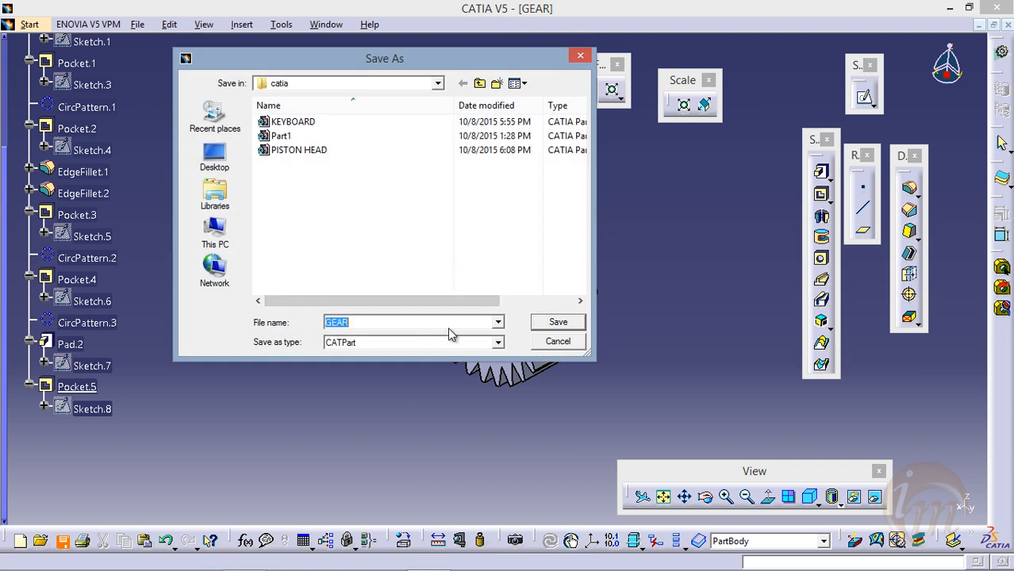
pyautogui.click(548, 323)
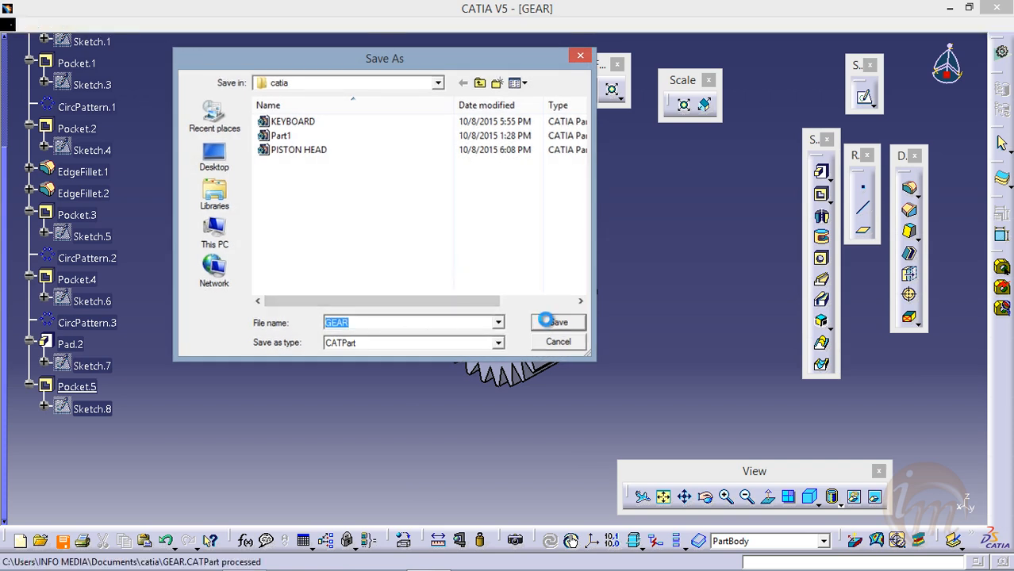